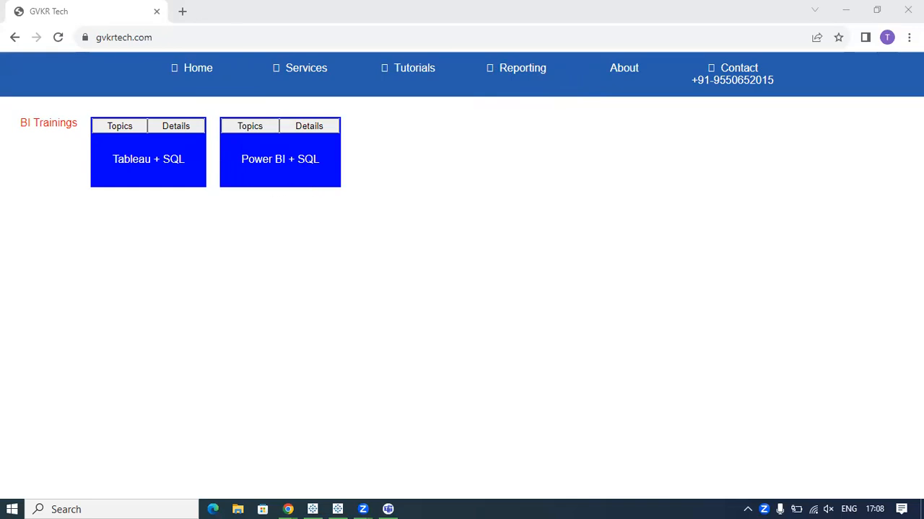
Circle and underline the Contact entry in the site header with freehand annotations, and clear the drawings.
mouse_move(676, 66)
mouse_down()
mouse_move(866, 182)
mouse_move(736, 53)
mouse_move(603, 75)
mouse_up()
drag(706, 94, 770, 95)
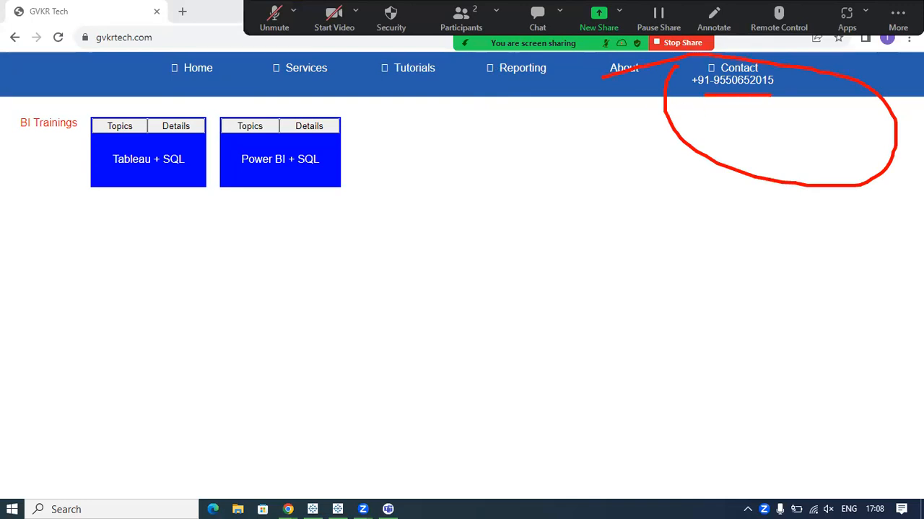
key(Escape)
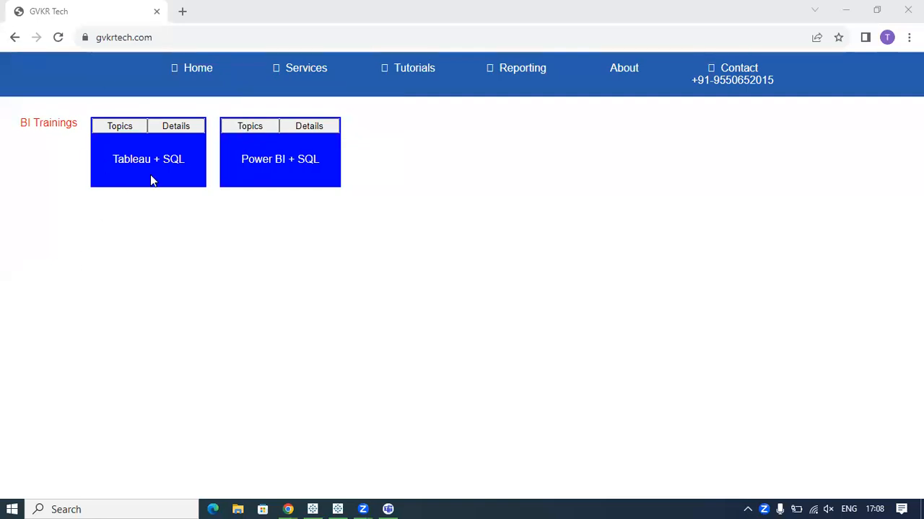
Open the topics page of the Tableau + SQL training.
click(113, 160)
drag(113, 159, 191, 171)
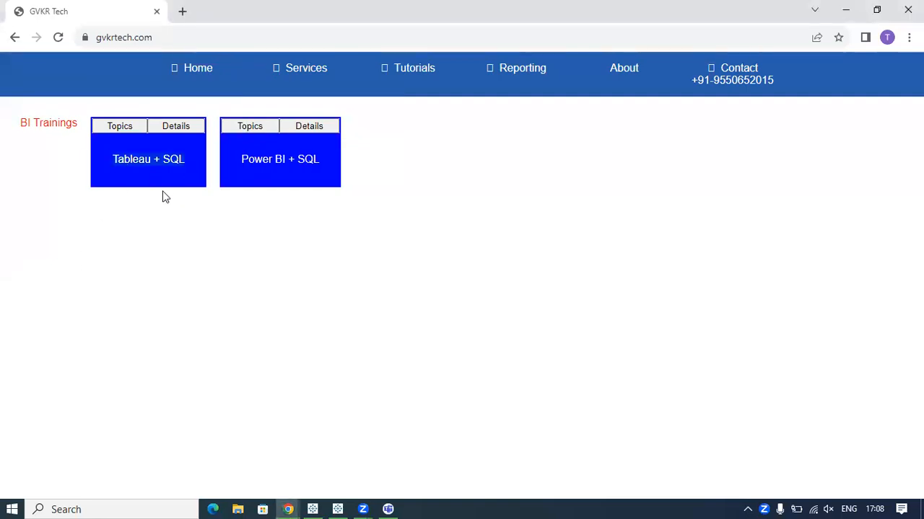
click(121, 127)
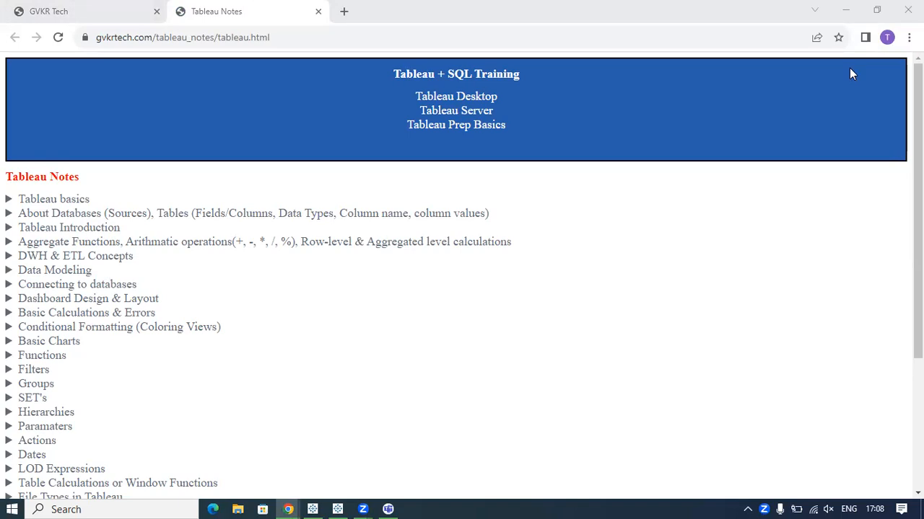
Expand the Dashboard Design & Layout and Tableau basics sections of the Tableau notes to look through their subtopics.
click(670, 300)
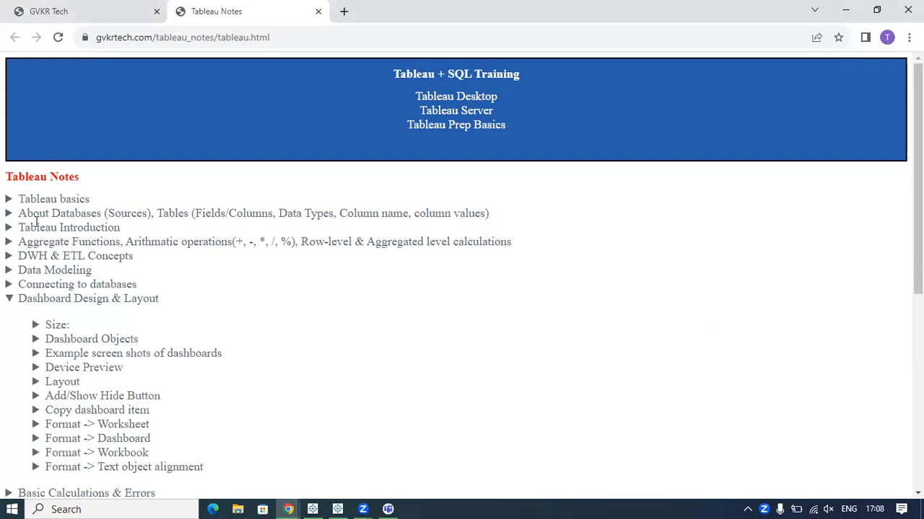
click(52, 200)
scroll(81, 200, down, 1)
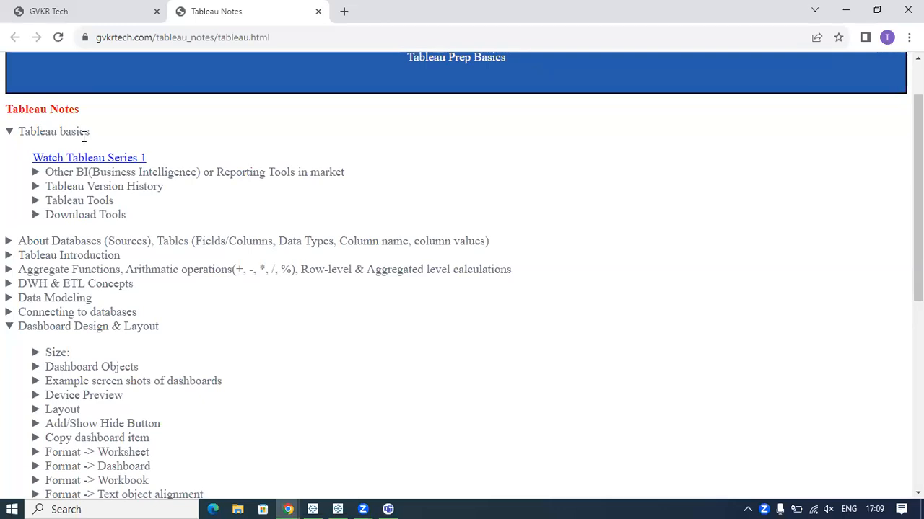
scroll(84, 137, down, 1)
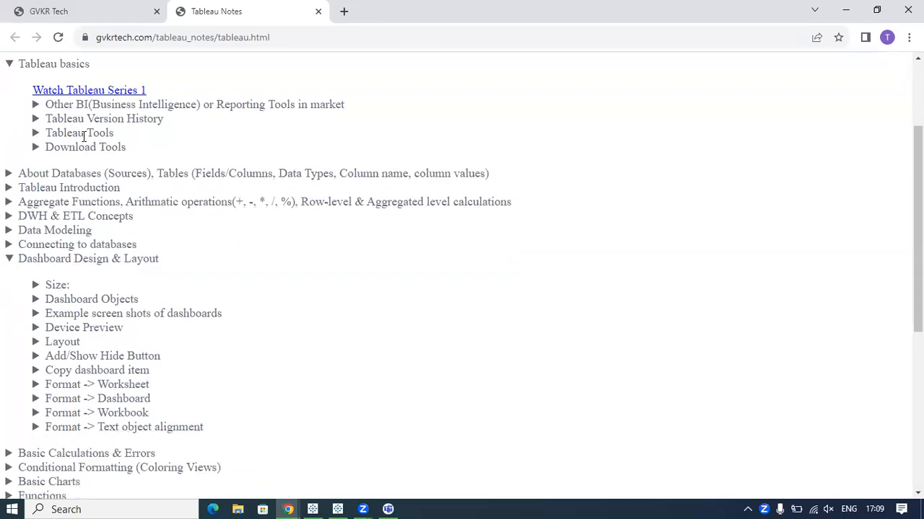
scroll(88, 145, up, 1)
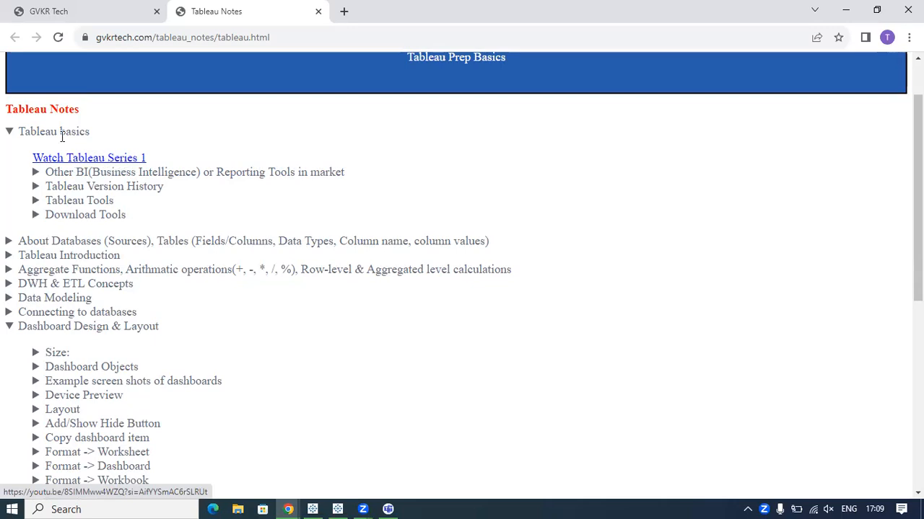
Review the other BI tools and Tableau Tools entries under Tableau basics, and collapse them again.
click(86, 172)
click(99, 173)
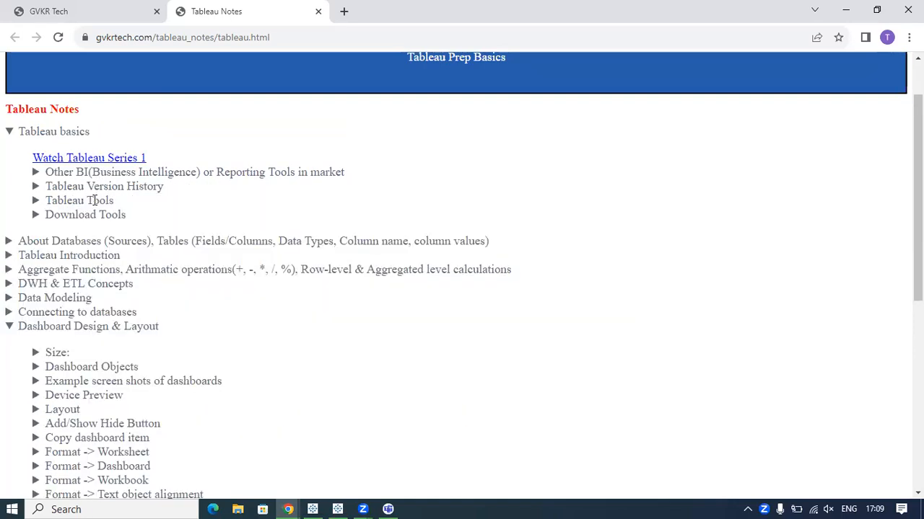
click(94, 200)
scroll(95, 201, down, 1)
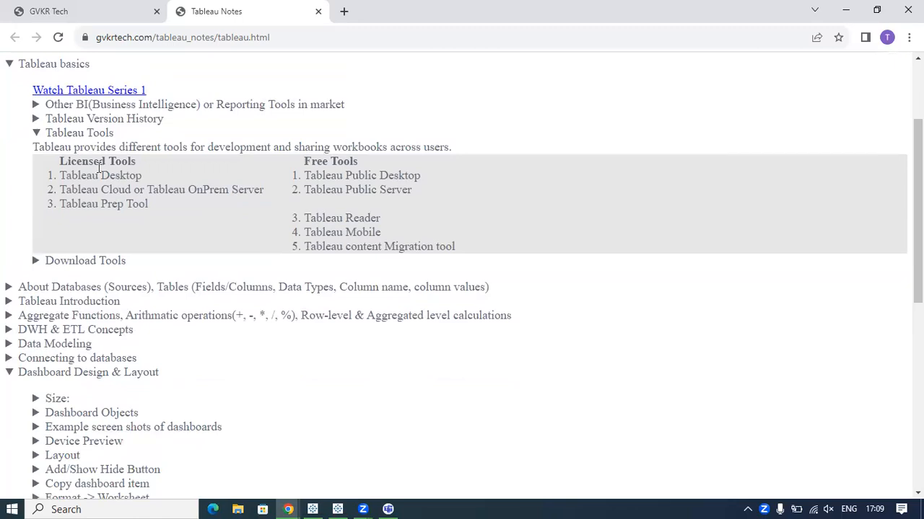
drag(131, 162, 60, 162)
click(65, 135)
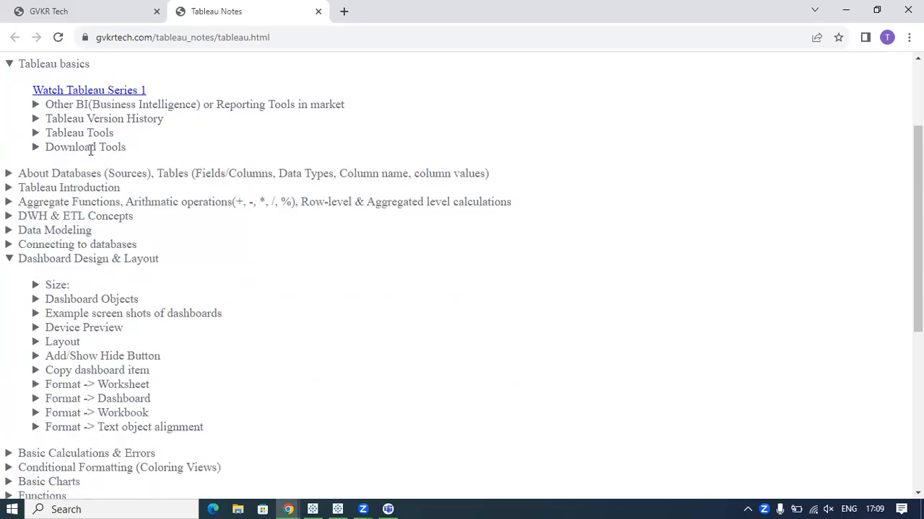
View the Download Tools entry, and collapse the Tableau basics and Dashboard Design & Layout sections.
click(93, 147)
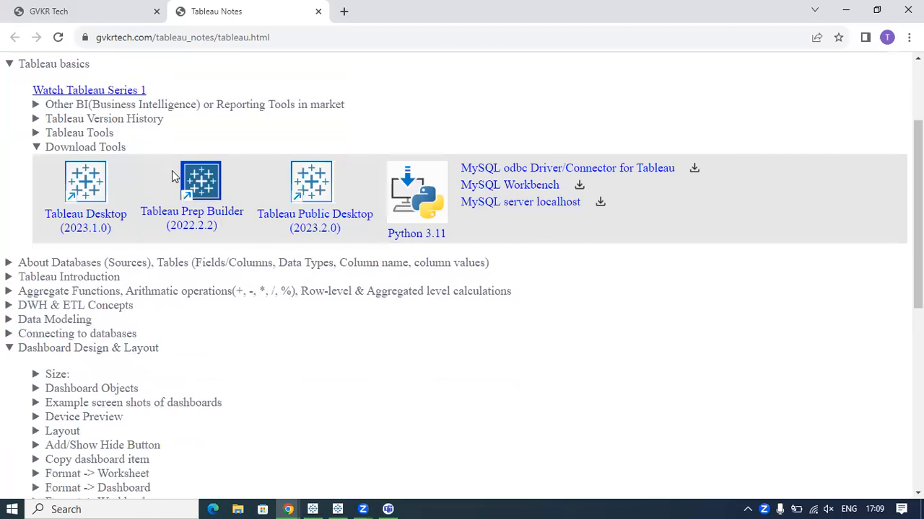
click(78, 147)
click(35, 64)
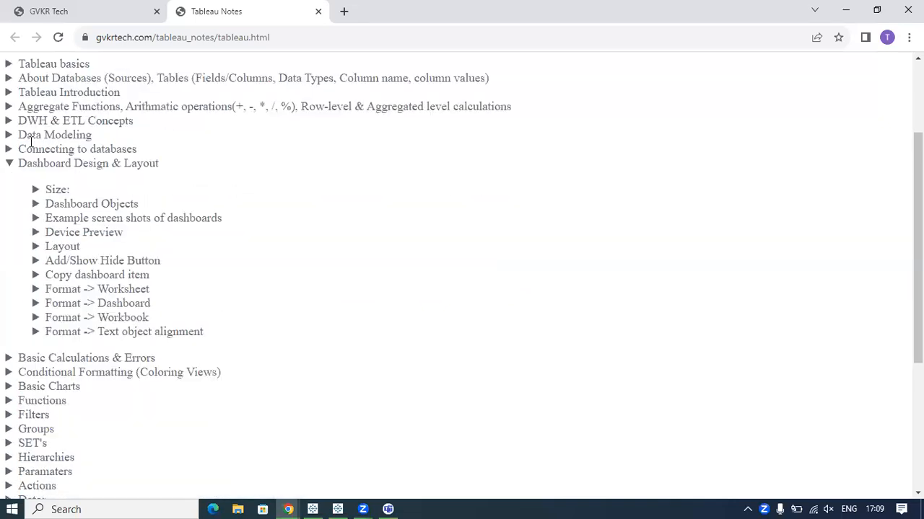
click(35, 163)
scroll(59, 172, up, 2)
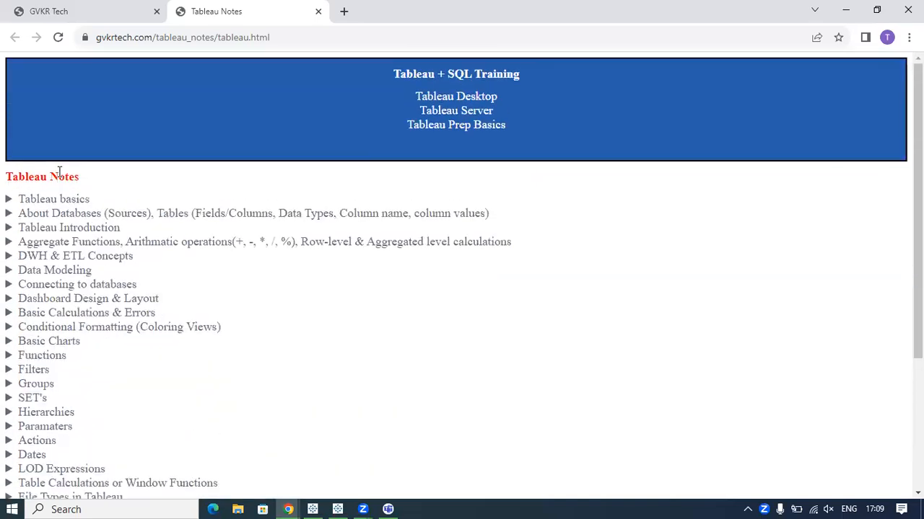
Point out the About Databases (Sources) heading and view its subtopics, leaving the section collapsed.
scroll(69, 173, down, 1)
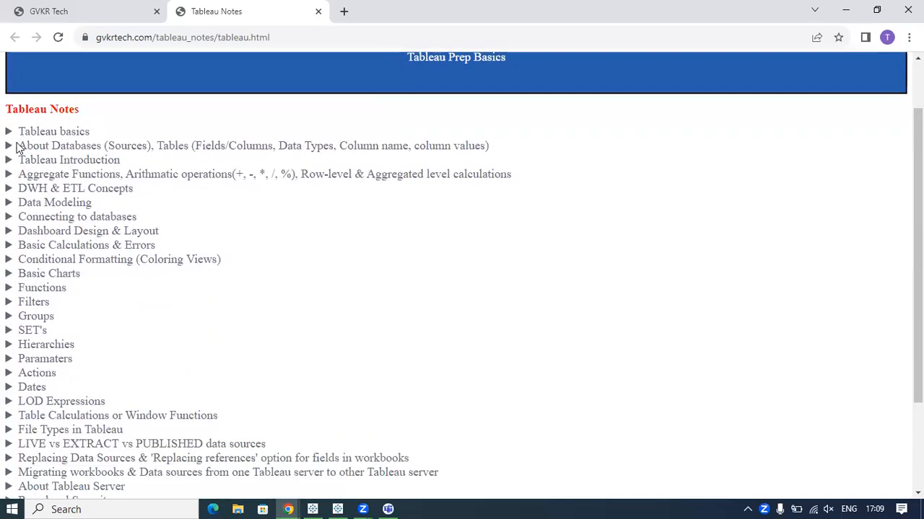
drag(22, 146, 129, 146)
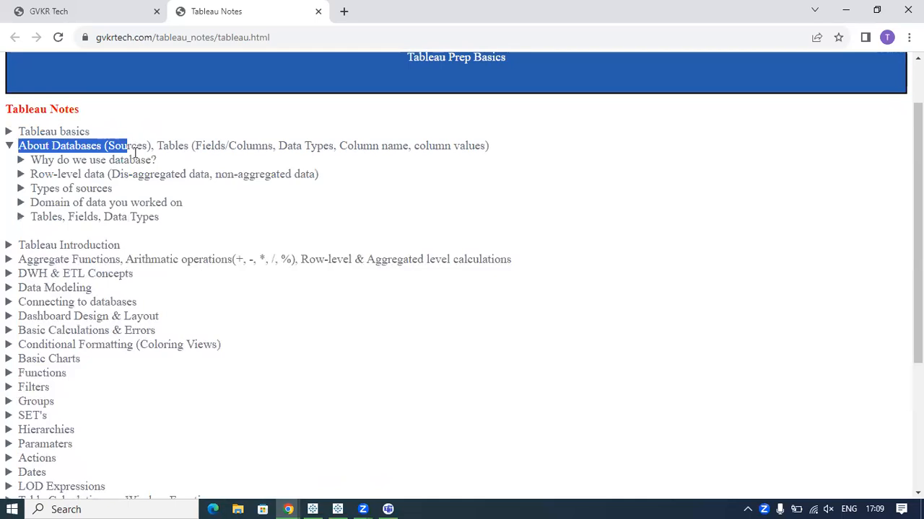
click(32, 146)
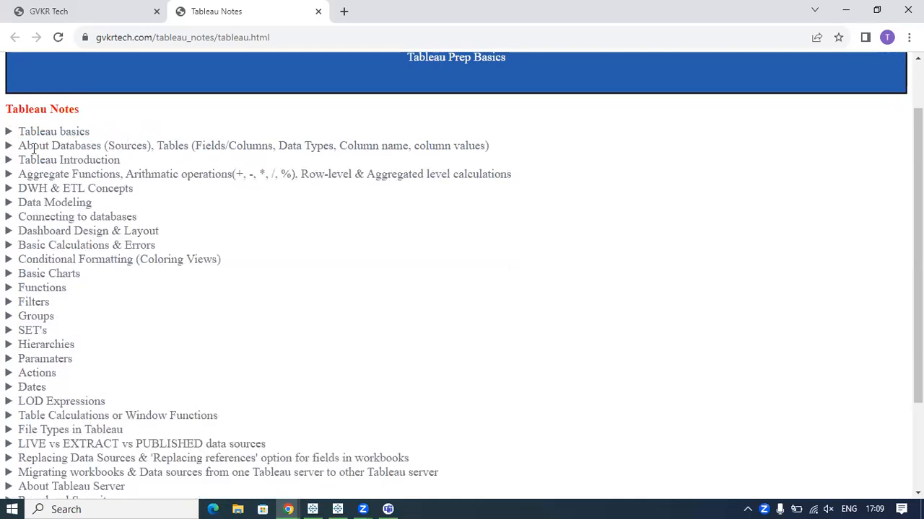
drag(26, 146, 117, 145)
click(118, 145)
Expand the Tableau Introduction section and its "Why do we use Tableau?" entry.
click(75, 161)
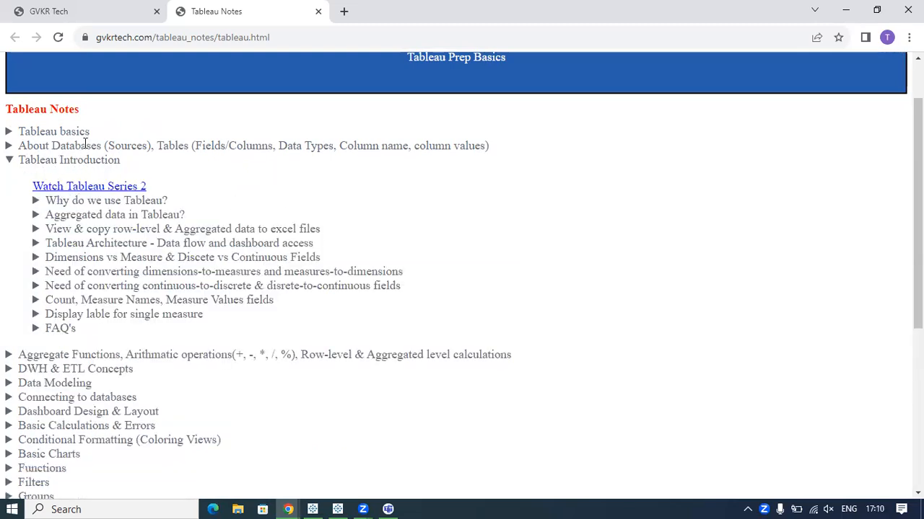
scroll(148, 223, down, 1)
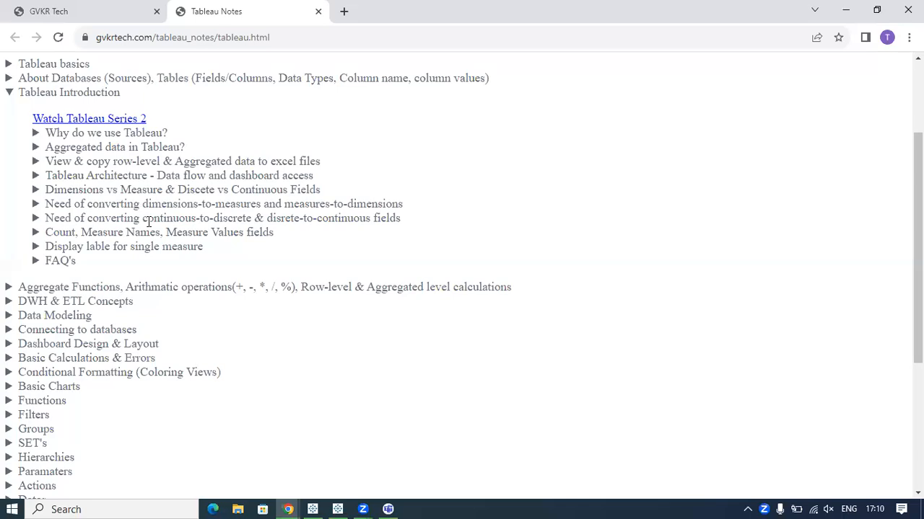
scroll(149, 222, up, 1)
scroll(149, 223, down, 1)
click(109, 133)
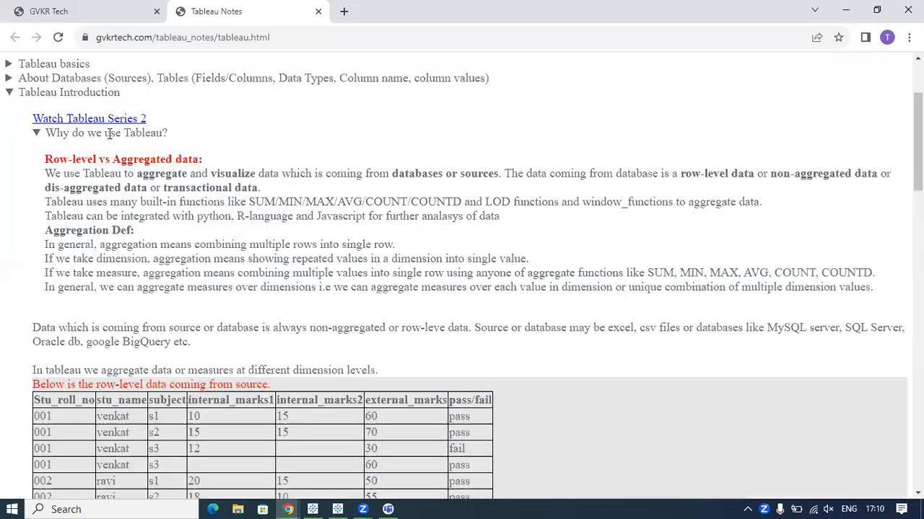
scroll(131, 175, down, 1)
scroll(132, 175, up, 1)
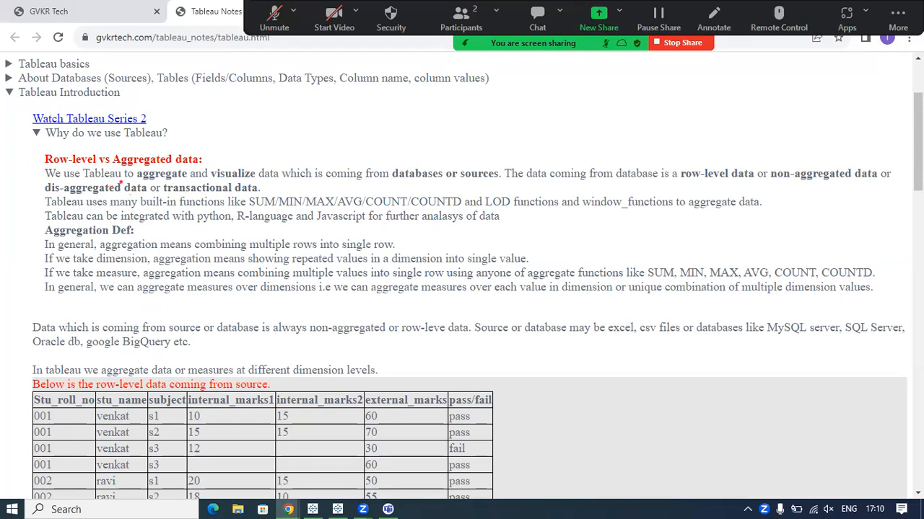
Connect "aggregate" to "non-aggregated data" with an arrow, underline the terms for unaggregated data, and clear the drawings.
mouse_move(154, 164)
mouse_down()
mouse_move(117, 172)
mouse_move(187, 194)
mouse_move(182, 164)
mouse_move(137, 161)
mouse_up()
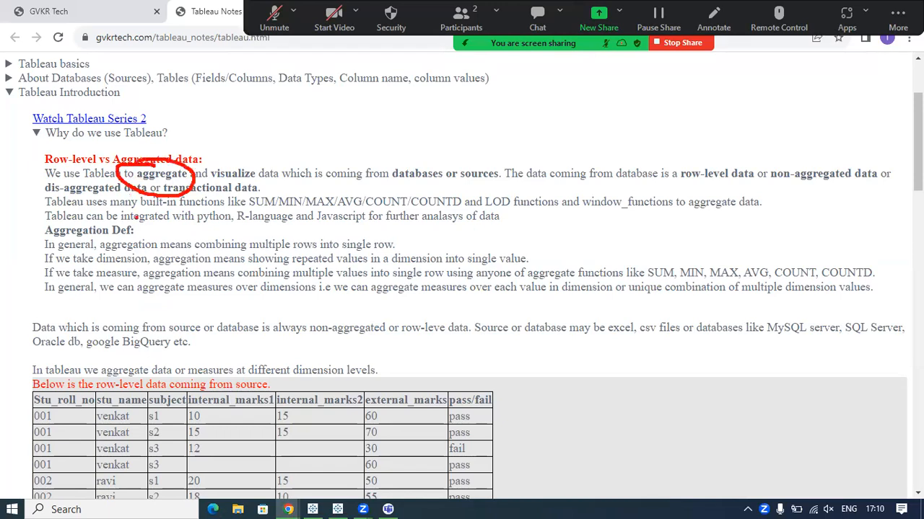
mouse_move(178, 174)
mouse_down()
mouse_move(282, 140)
mouse_move(622, 133)
mouse_move(783, 155)
mouse_move(765, 163)
mouse_move(767, 197)
mouse_move(888, 180)
mouse_move(782, 154)
mouse_up()
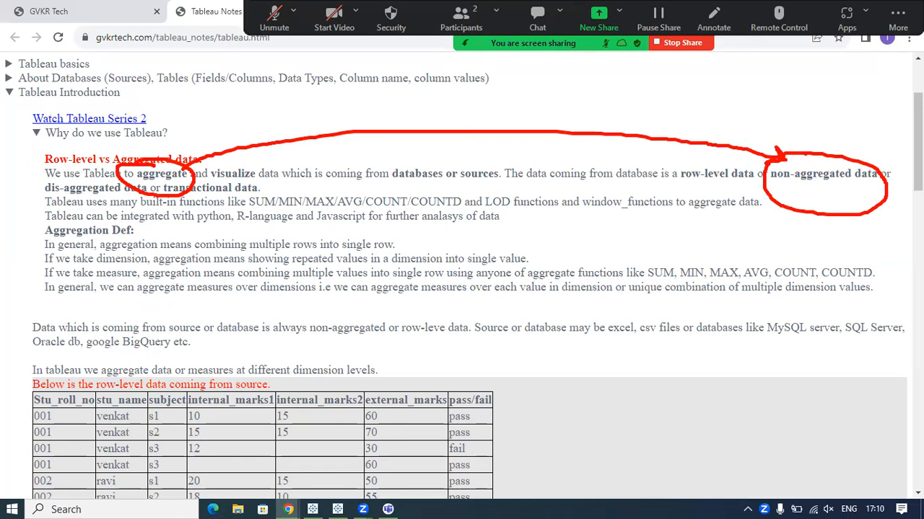
drag(783, 190, 876, 184)
drag(668, 188, 742, 185)
drag(37, 192, 265, 197)
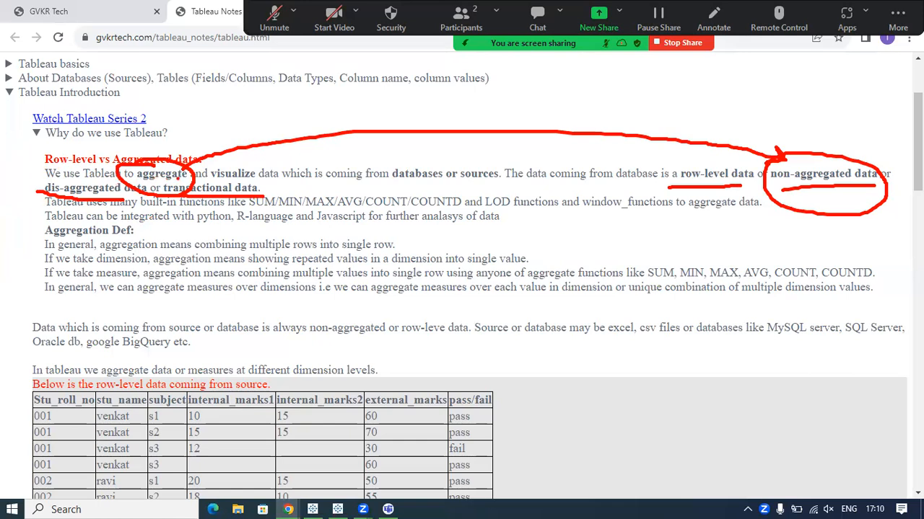
key(Escape)
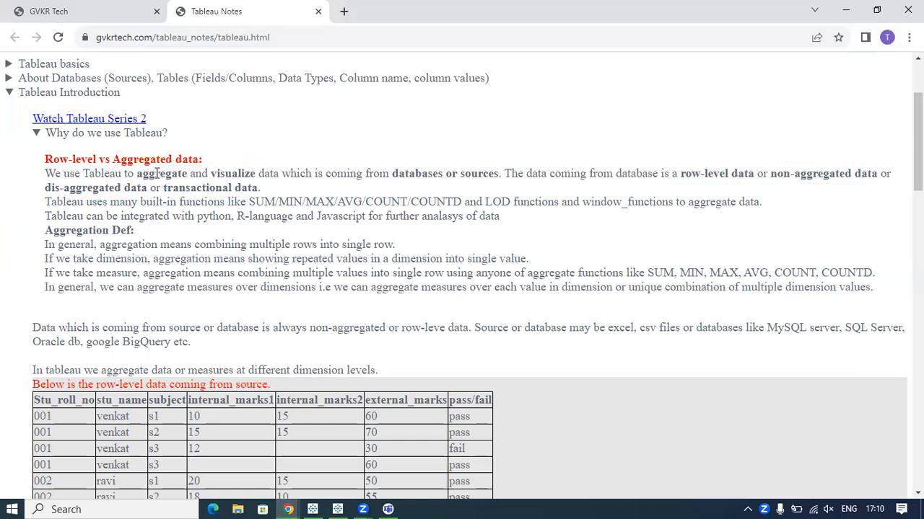
Draw another arrow linking "aggregate" to "non-aggregated data" and underline "row-level data" and "dis-aggregated data".
key(ctrl+2)
mouse_move(143, 167)
mouse_down()
mouse_move(136, 178)
mouse_move(187, 190)
mouse_move(144, 160)
mouse_move(135, 167)
mouse_up()
mouse_move(191, 165)
mouse_down()
mouse_move(358, 128)
mouse_move(733, 124)
mouse_move(791, 153)
mouse_move(763, 174)
mouse_move(888, 170)
mouse_move(750, 167)
mouse_up()
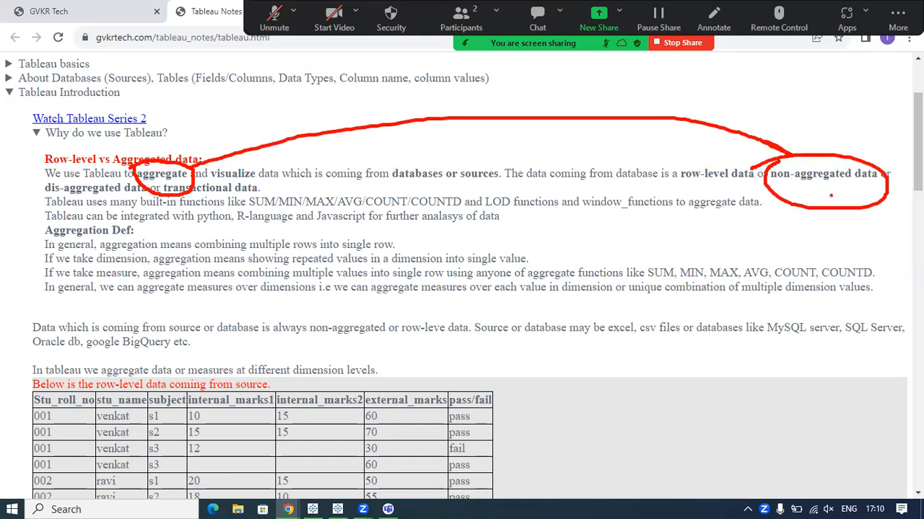
drag(771, 185, 877, 182)
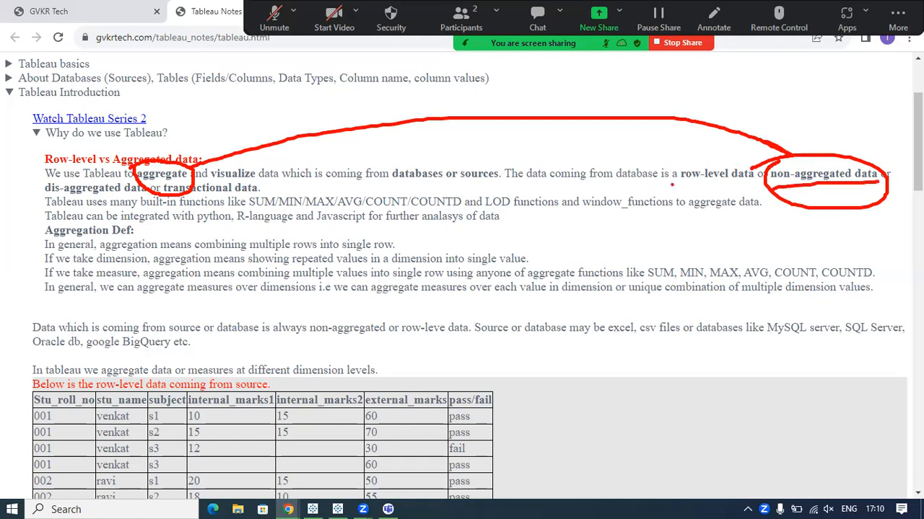
drag(671, 185, 791, 178)
drag(44, 190, 102, 192)
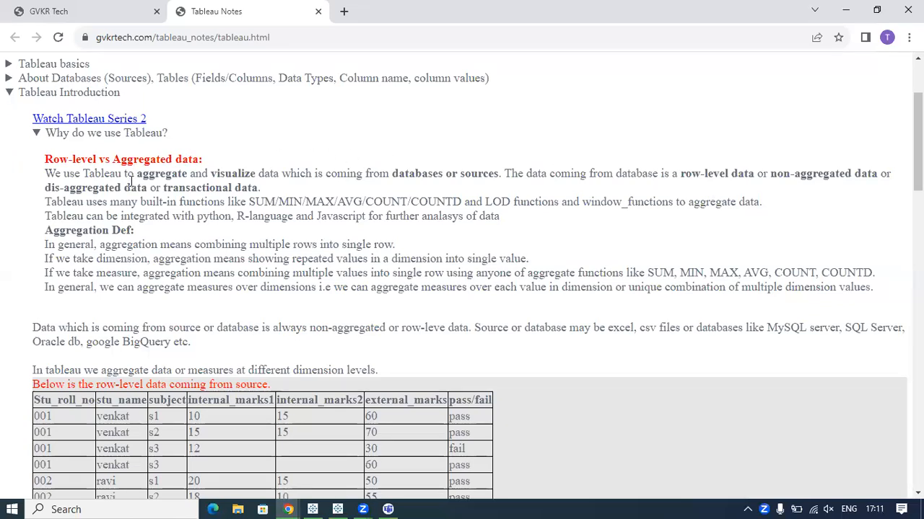
Highlight the word "aggregate" and add the text annotation "To Analyse the data" above the first sentence.
drag(135, 174, 188, 175)
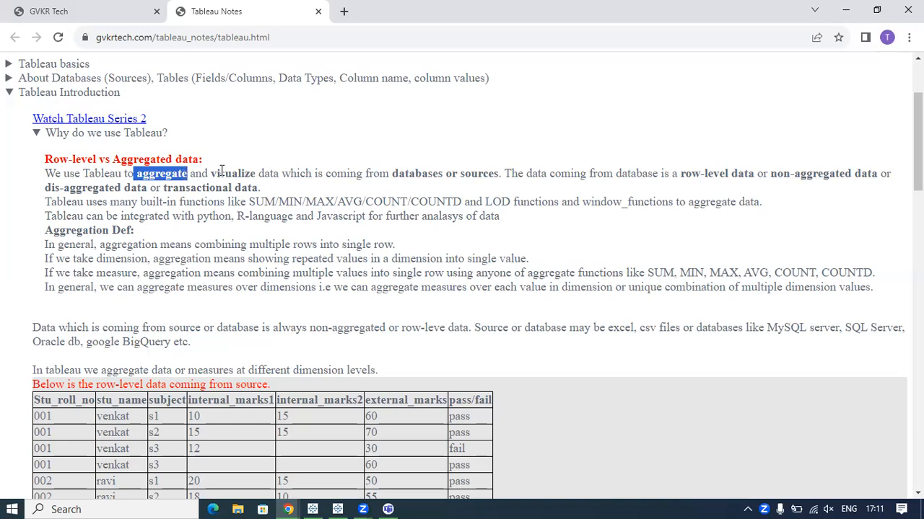
click(212, 170)
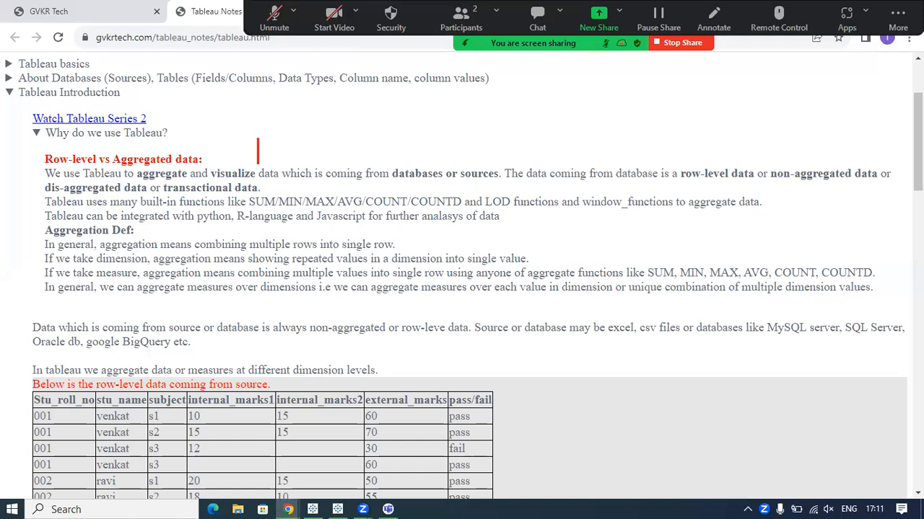
text(To )
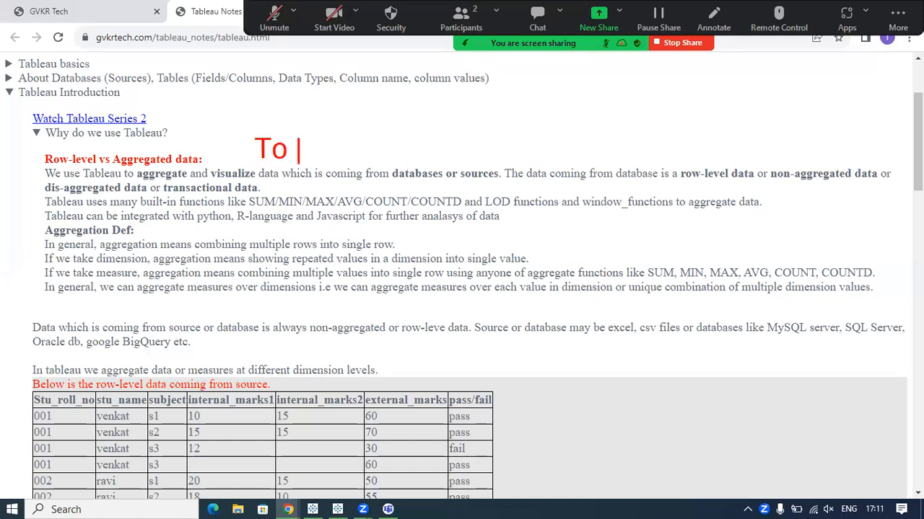
text(Analys)
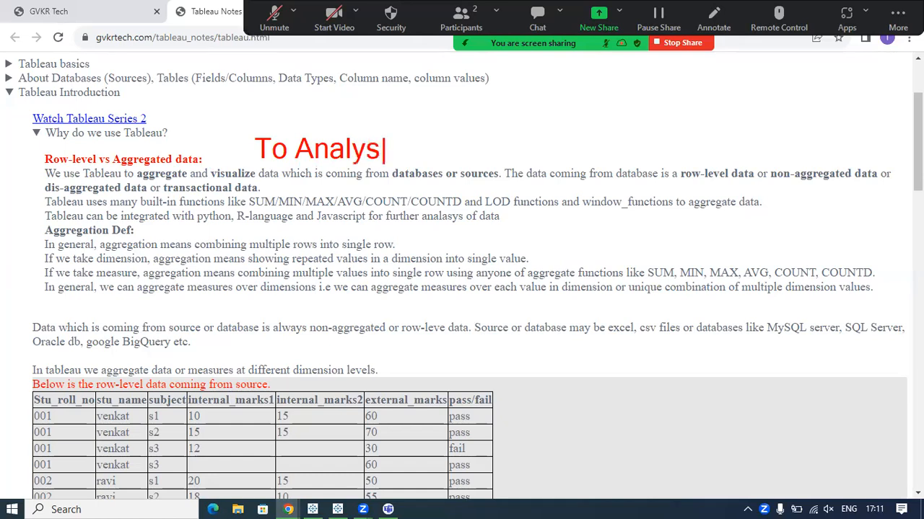
text(e the data)
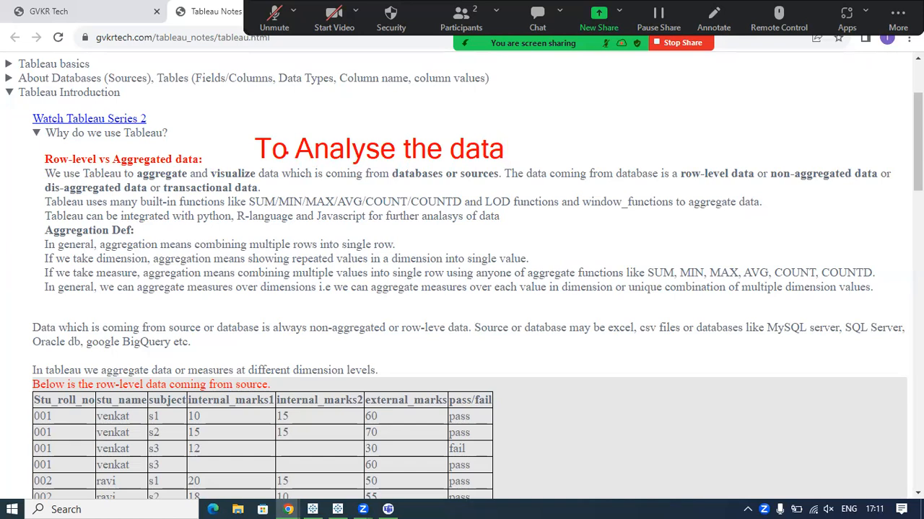
Tick the text annotation, circle and tick "aggregate" and "visualize", and clear all annotations.
drag(319, 134, 374, 100)
mouse_move(134, 165)
mouse_down()
mouse_move(205, 197)
mouse_move(189, 171)
mouse_up()
mouse_move(253, 203)
mouse_down()
mouse_move(207, 166)
mouse_move(192, 137)
mouse_up()
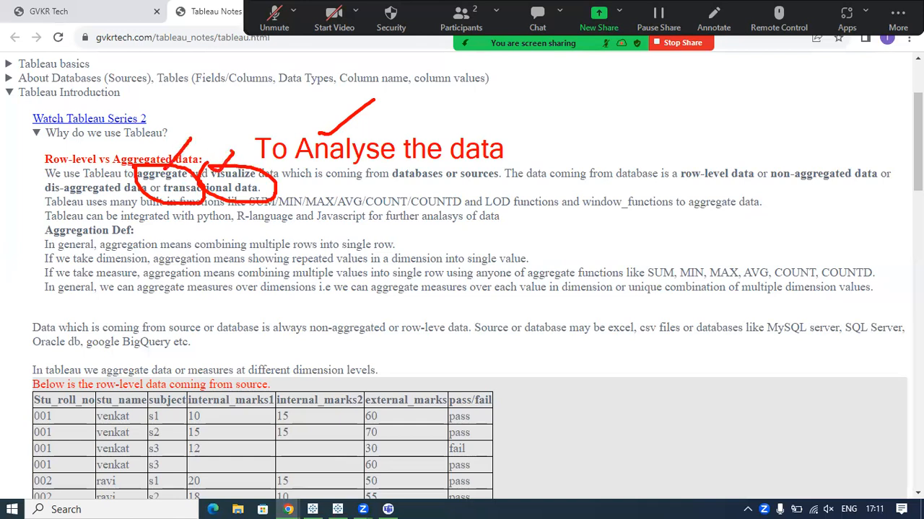
drag(316, 135, 394, 113)
key(Escape)
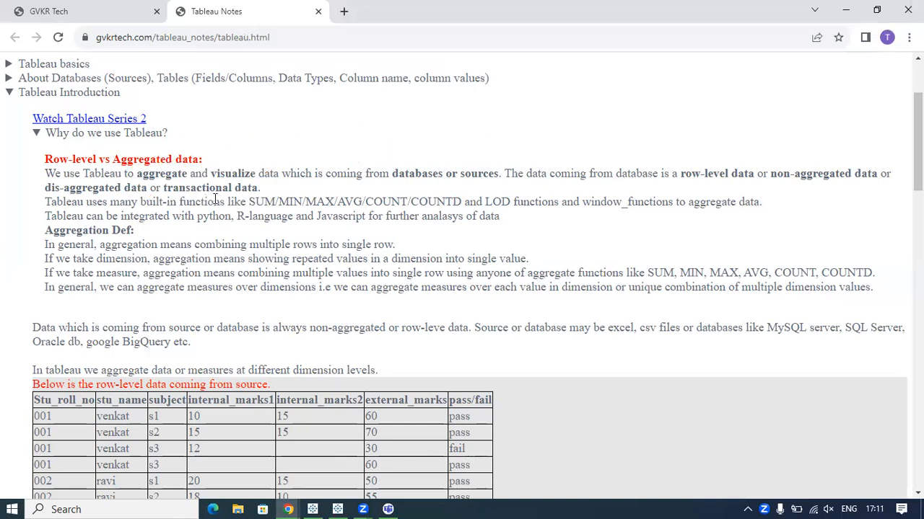
Switch to Excel 2013, create a blank workbook and dismiss the document recovery list.
click(140, 505)
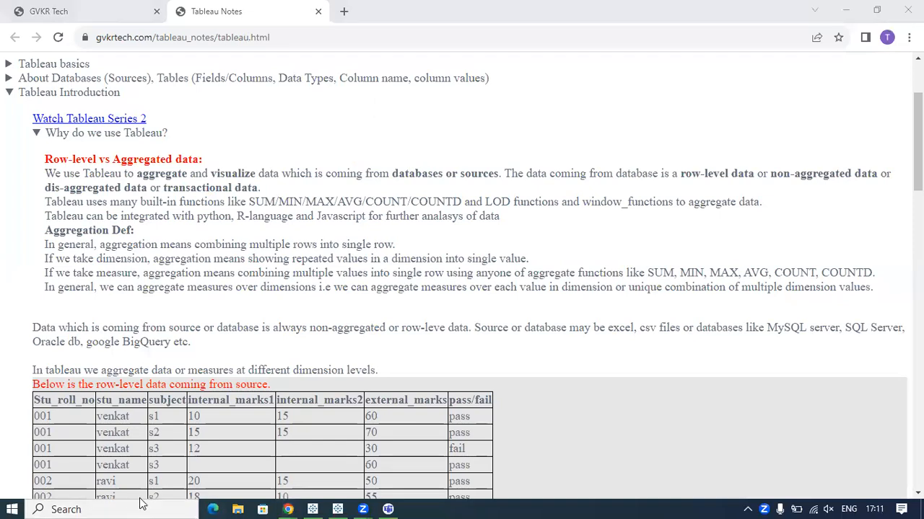
text(exc)
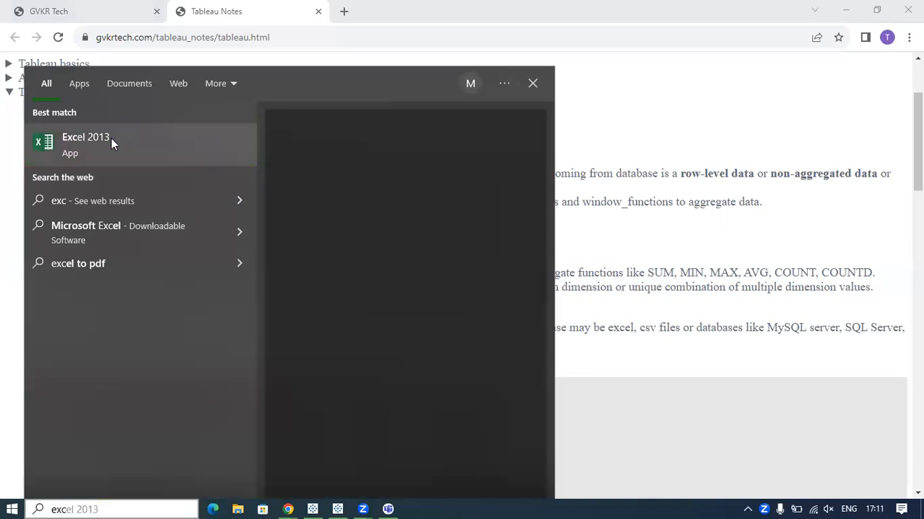
click(111, 138)
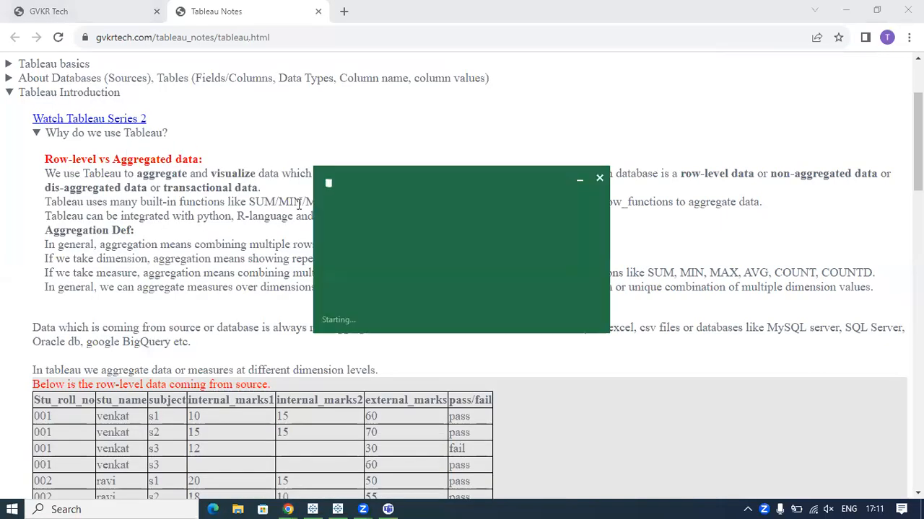
mouse_move(860, 174)
mouse_down()
mouse_move(771, 175)
mouse_move(877, 170)
mouse_move(860, 177)
mouse_up()
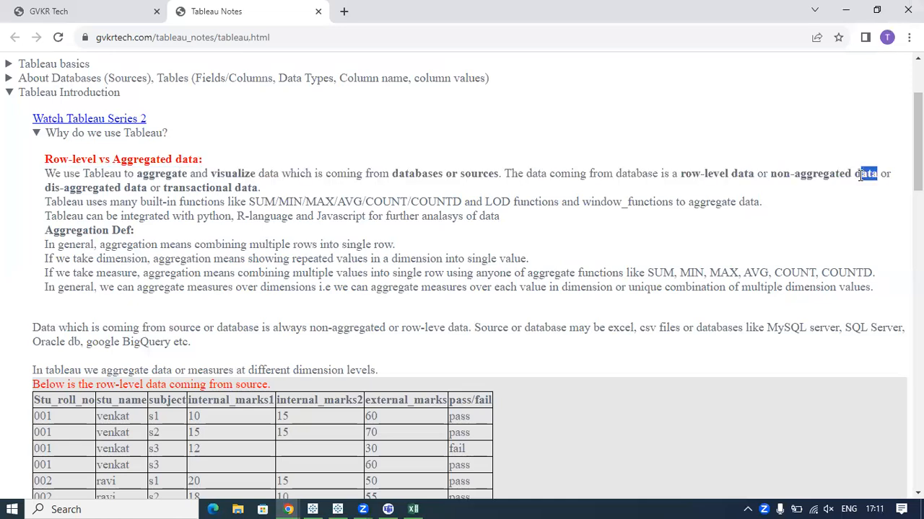
click(413, 509)
click(305, 176)
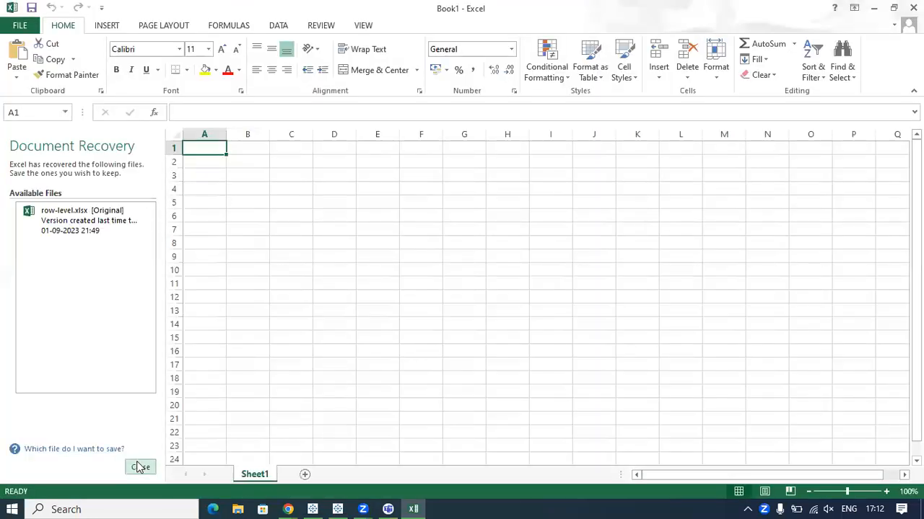
click(140, 468)
Enter "Amazon" in cell F5 as the title of the sample data.
click(265, 203)
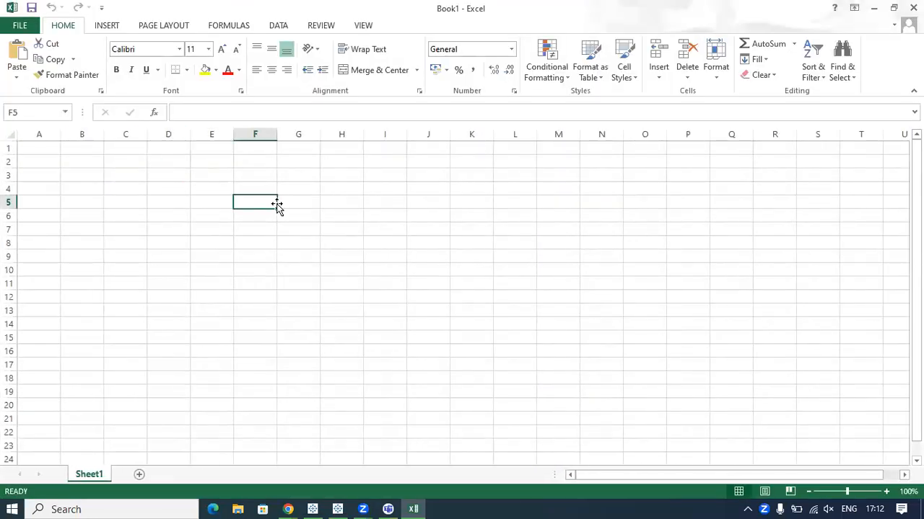
text(Amazom)
key(BackSpace)
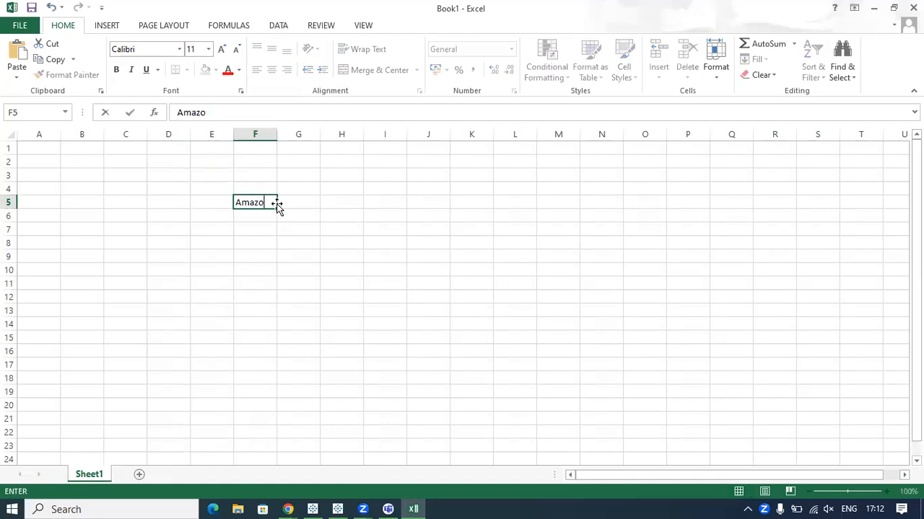
text(n)
Enter the column headers "cust", "products", "sales" and "profit" in cells F8 to I8.
click(256, 245)
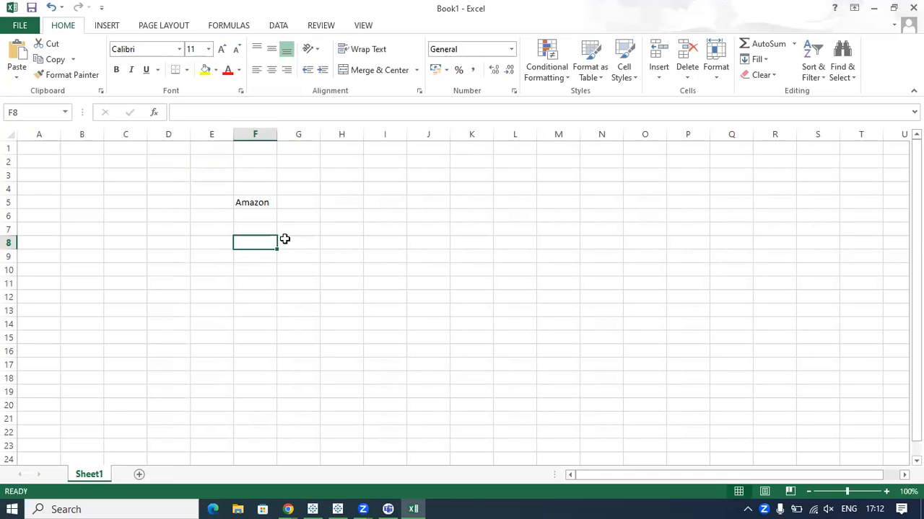
text(cust)
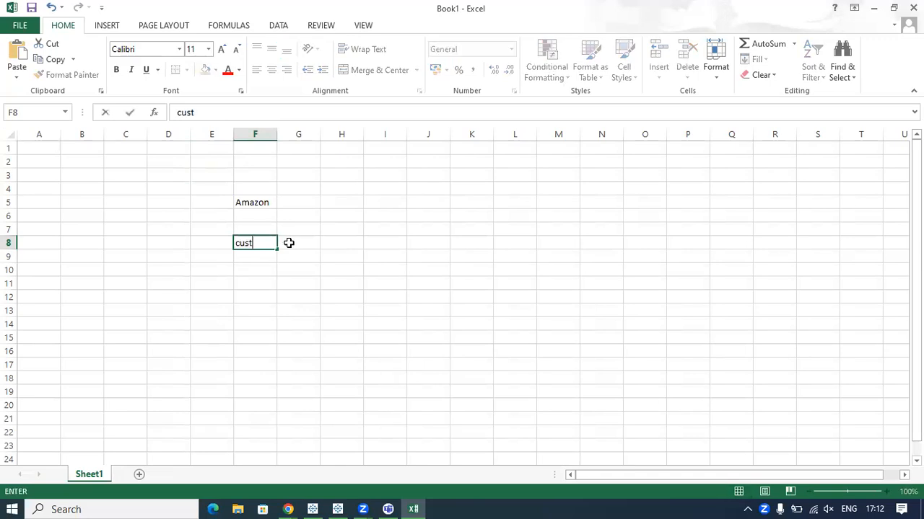
click(288, 244)
text(products)
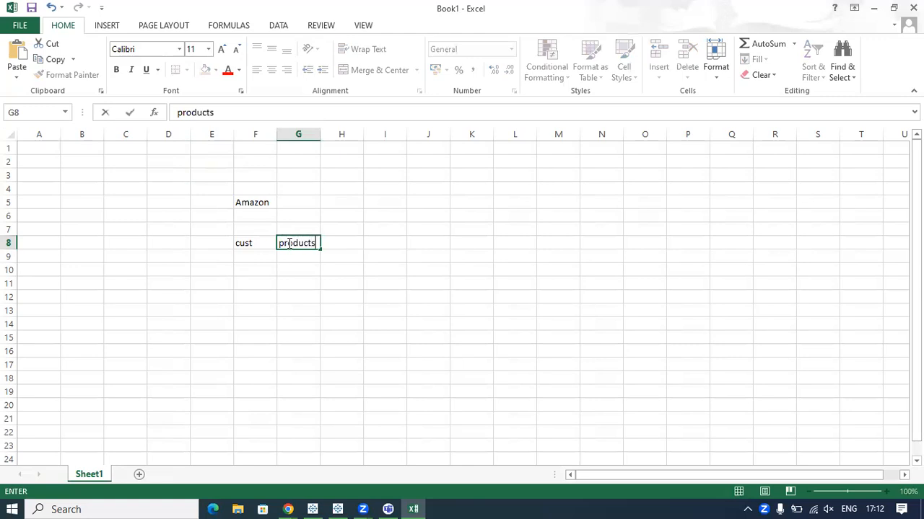
click(336, 243)
text(sales)
key(Tab)
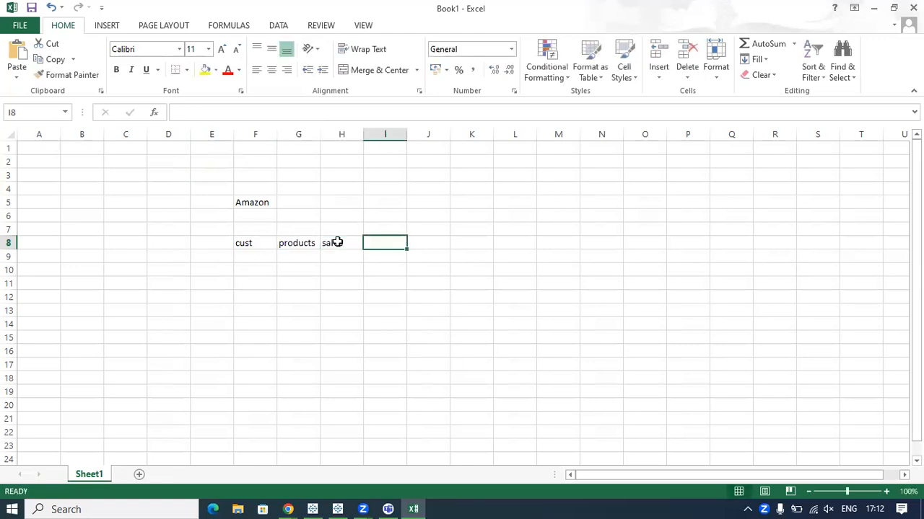
text(profit)
click(291, 340)
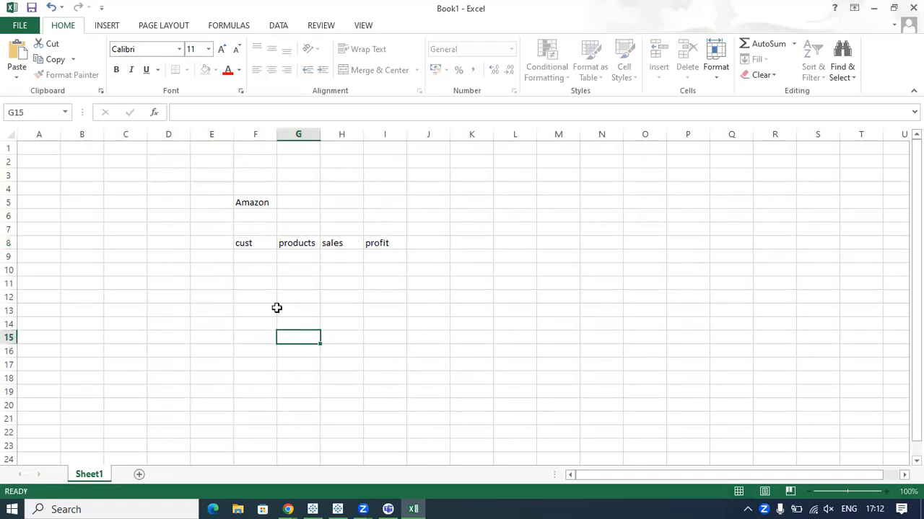
Start the first record in row 9 with customer "A" and product "iPhone".
click(245, 256)
click(248, 243)
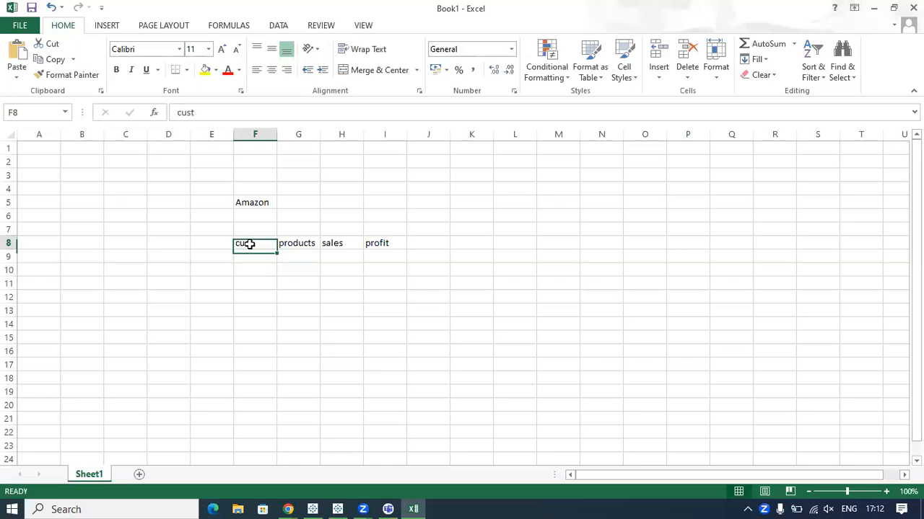
click(253, 257)
text(A)
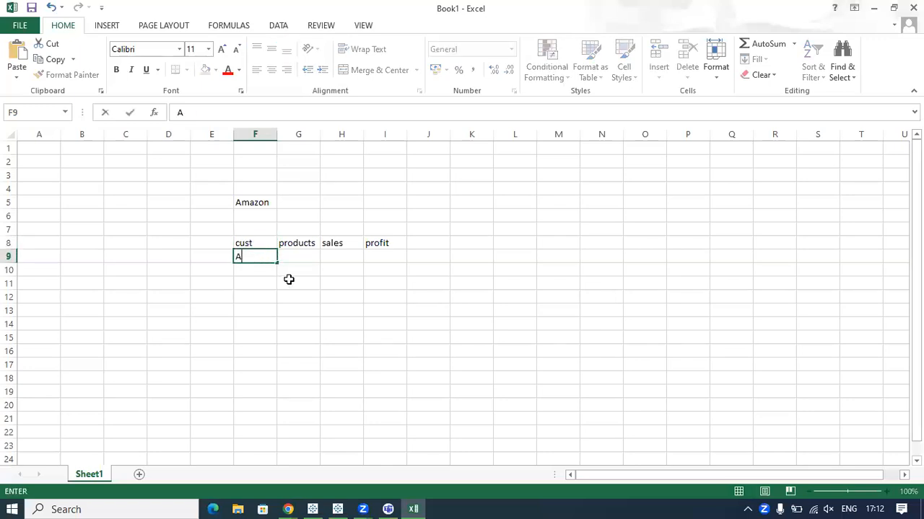
click(293, 253)
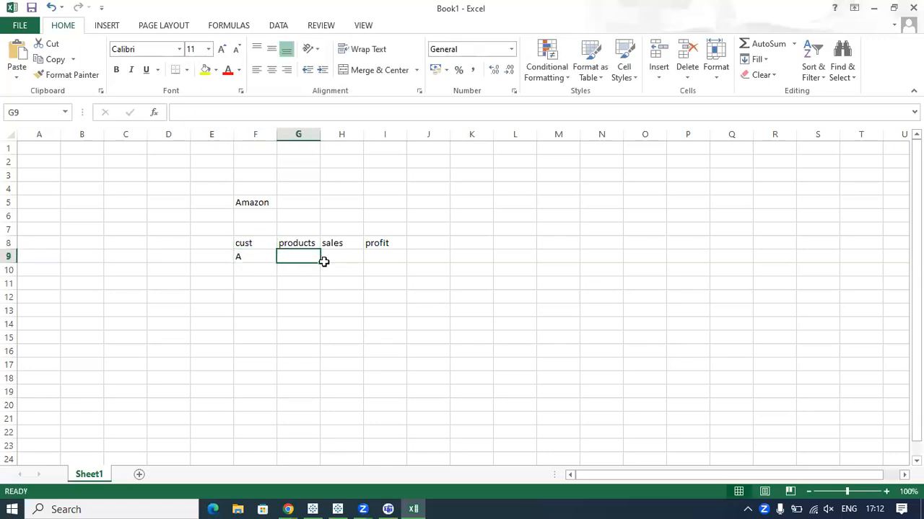
text(ph)
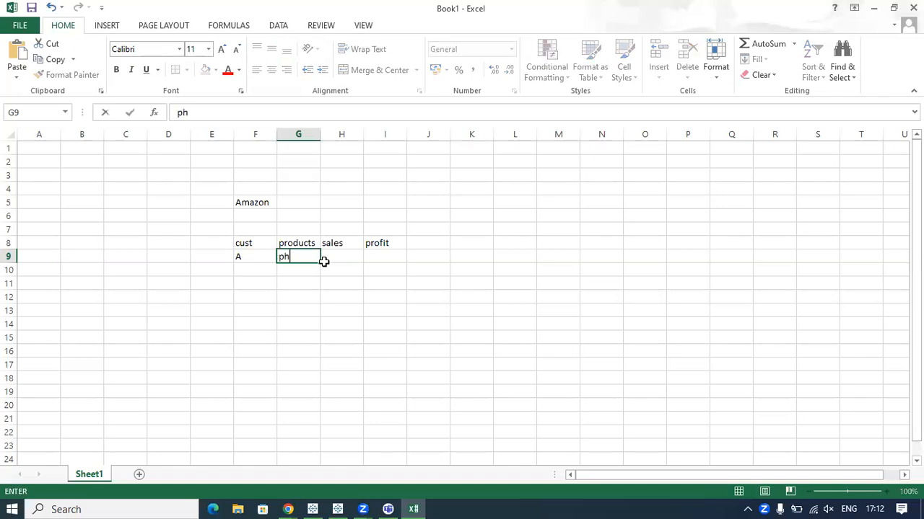
key(BackSpace)
key(BackSpace)
key(BackSpace)
text(iPhone)
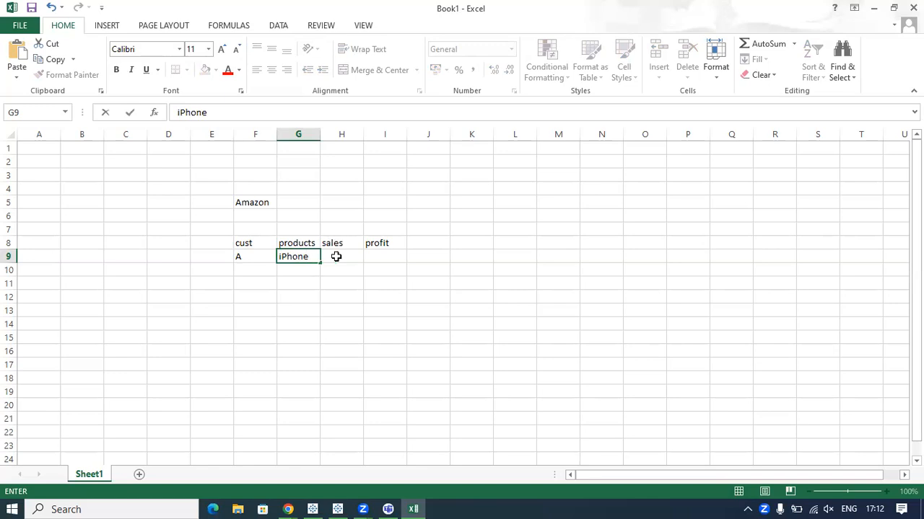
Enter 80000 as the sales and 10000 as the profit for the iPhone record in row 9.
click(336, 257)
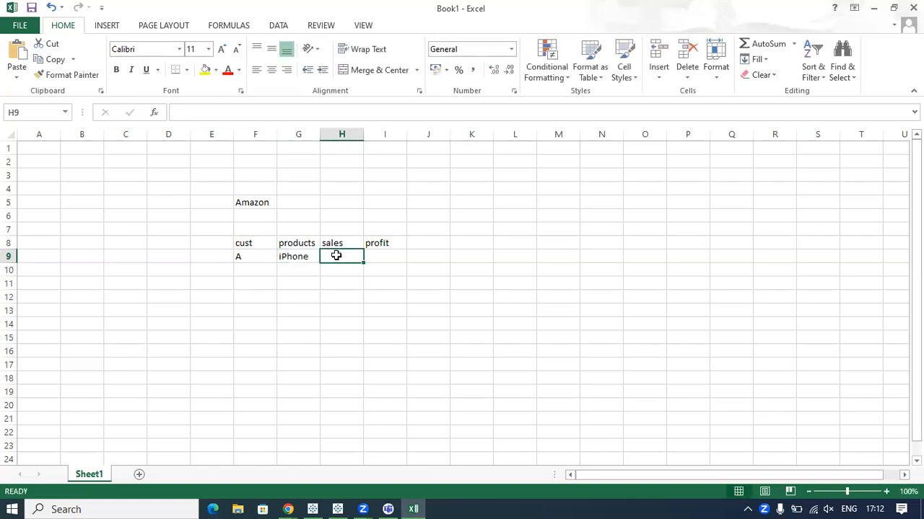
text(80000)
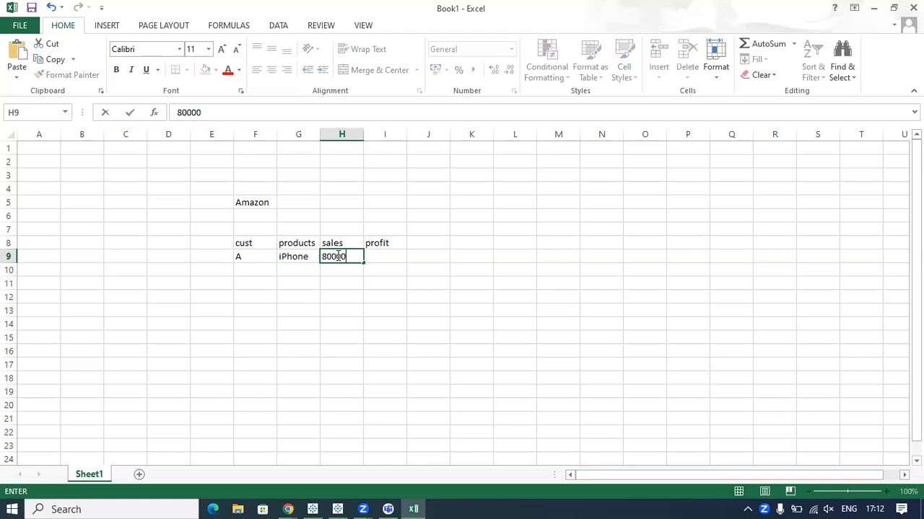
click(368, 299)
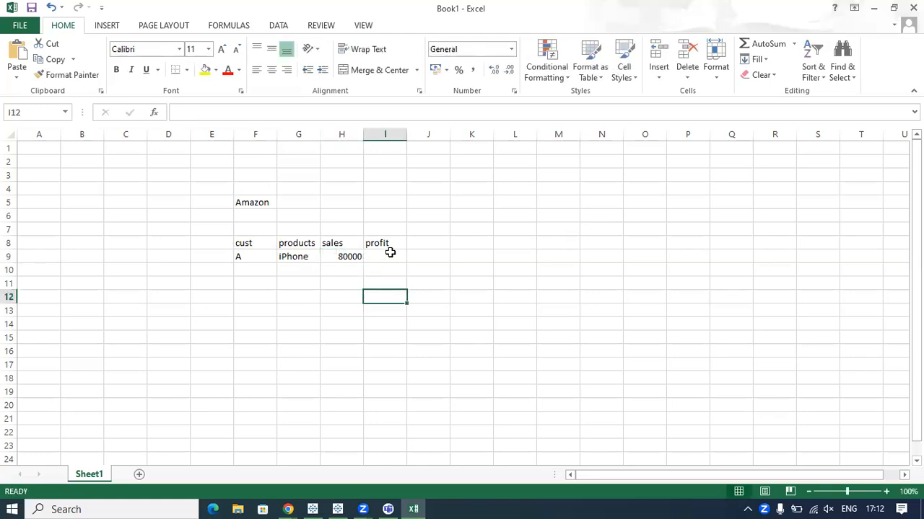
click(390, 253)
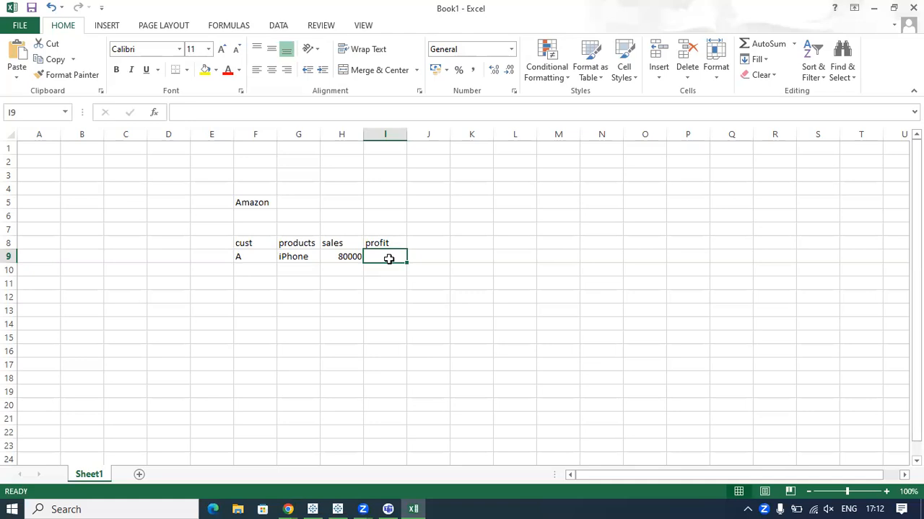
text(1)
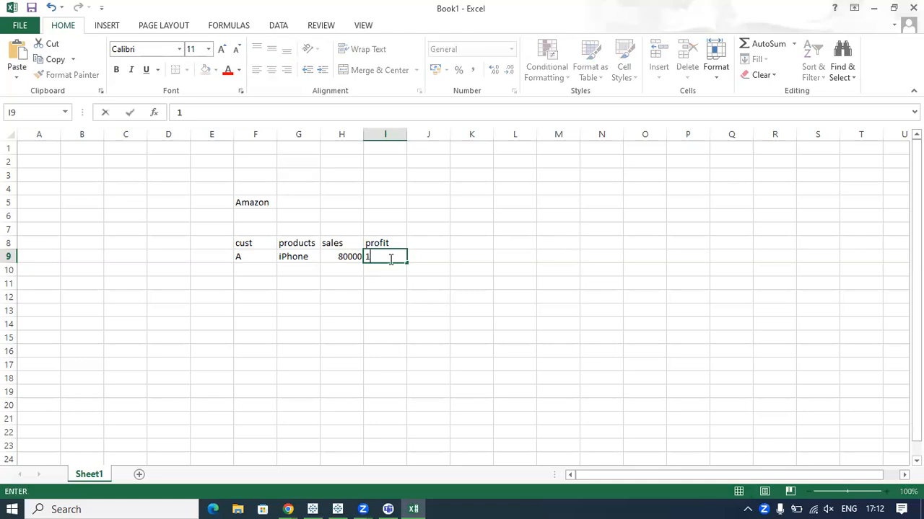
text(0000)
click(533, 295)
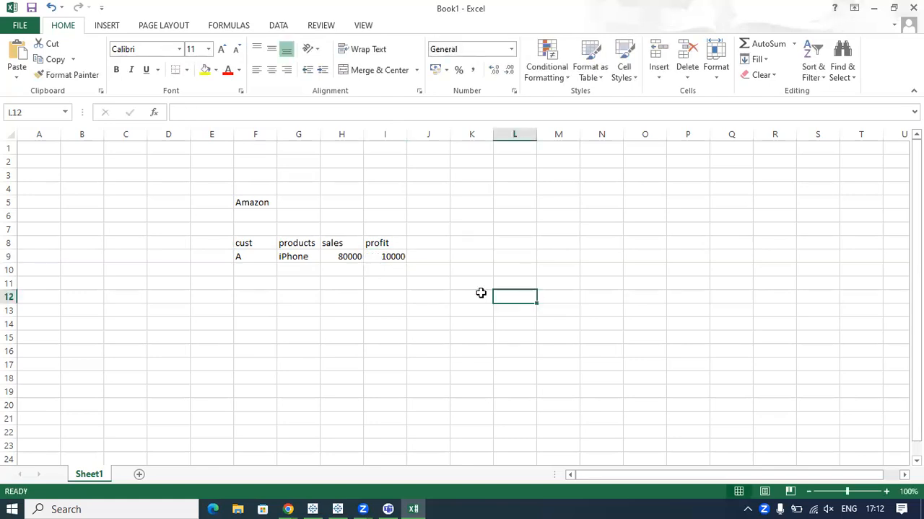
click(252, 271)
text(B)
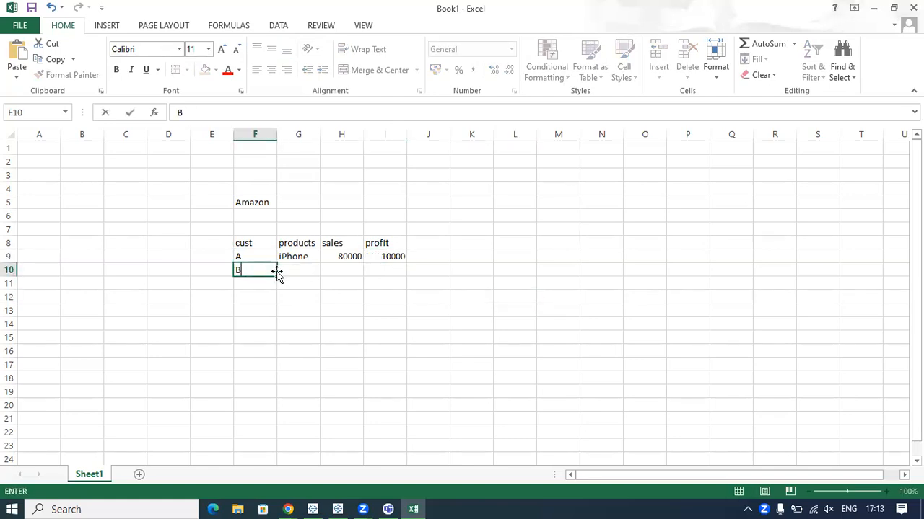
click(290, 272)
Enter customer "A" and product "head Phones" in row 10, and widen the products column to fit the text.
click(246, 277)
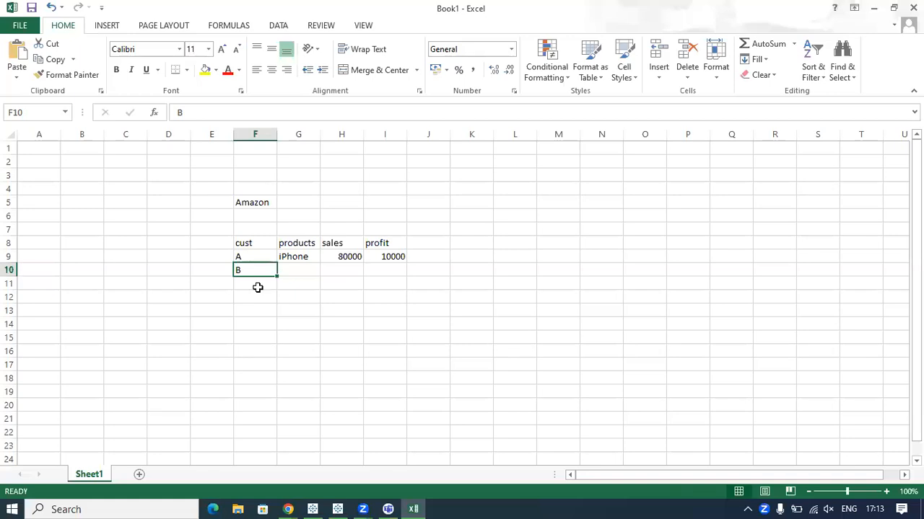
text(A)
click(265, 299)
click(290, 270)
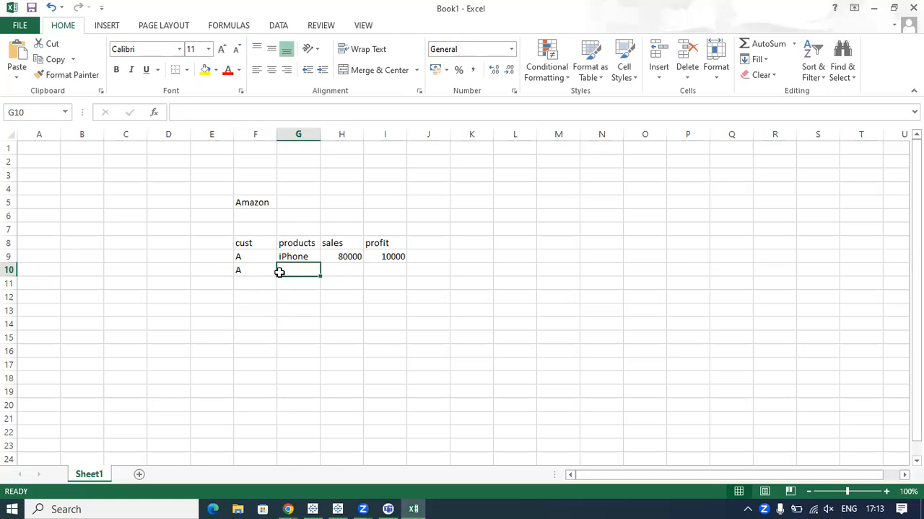
text(head Phones)
click(296, 337)
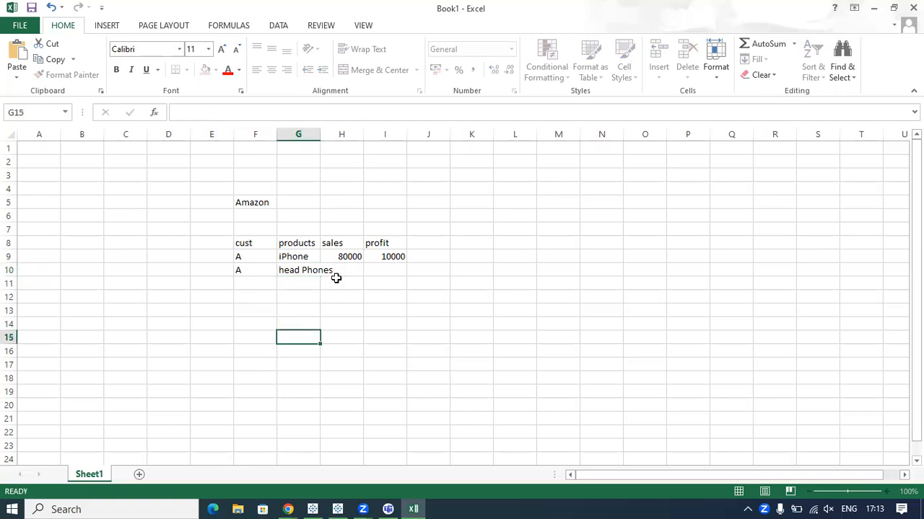
drag(319, 135, 335, 135)
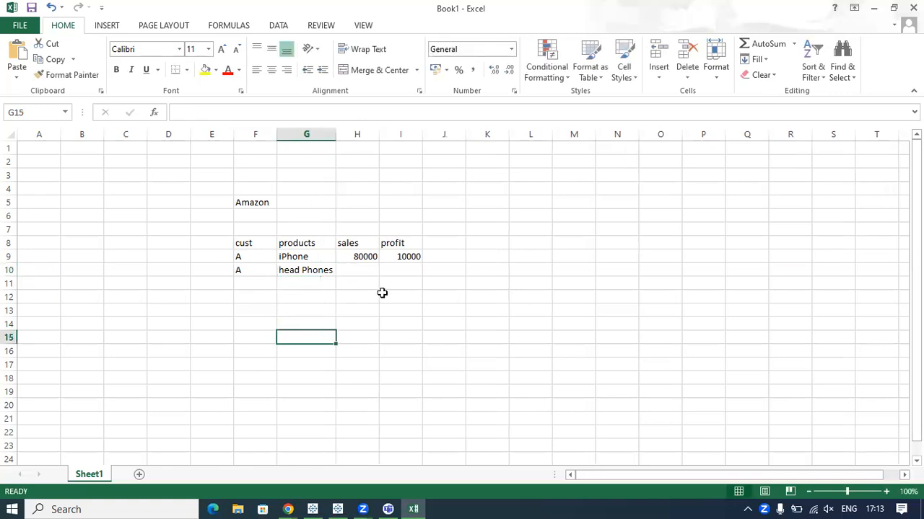
Enter 400 as the sales and 100 as the profit for the head Phones record in row 10.
click(350, 270)
text(400)
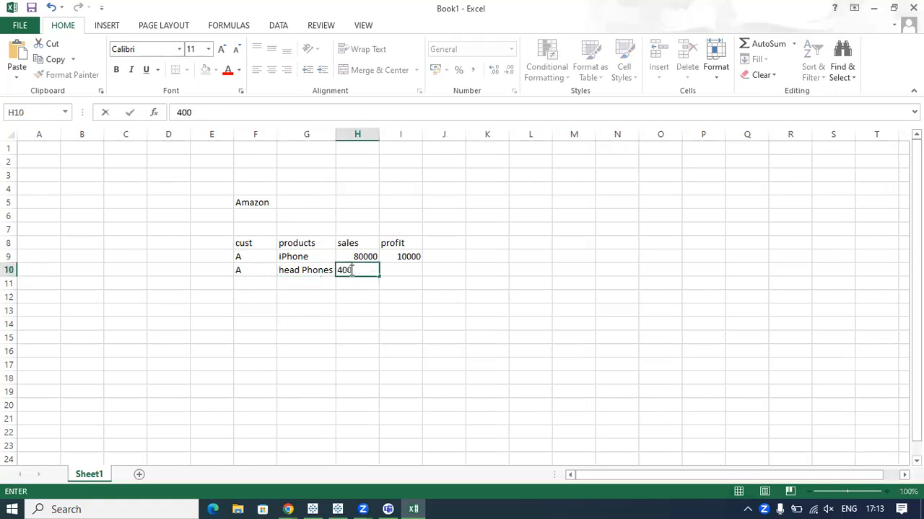
click(390, 309)
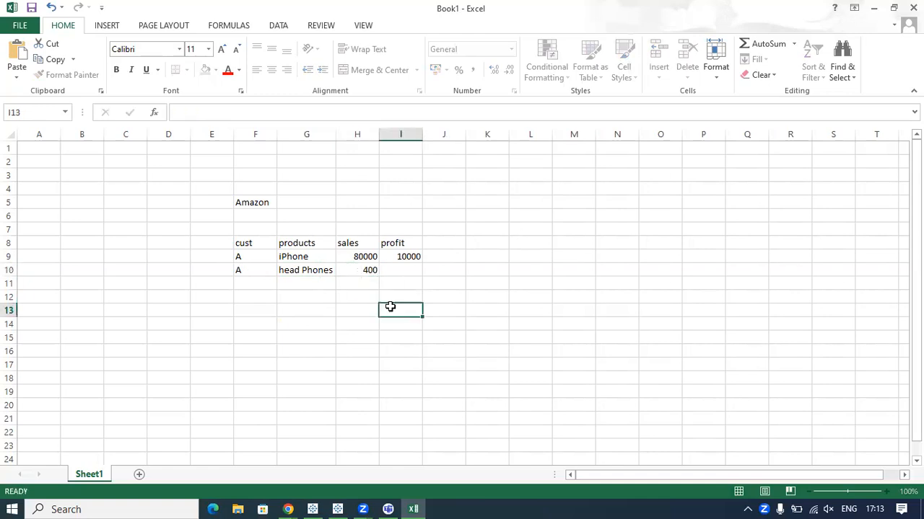
click(361, 272)
click(399, 272)
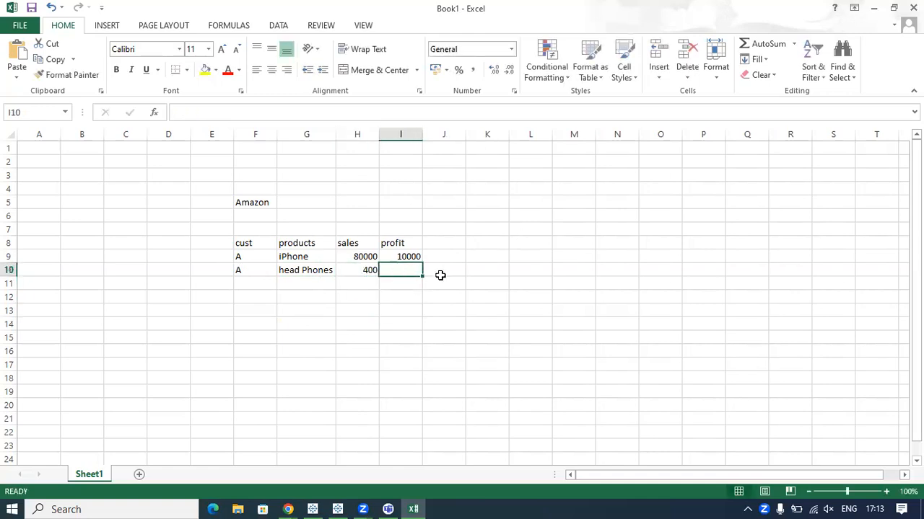
text(1--)
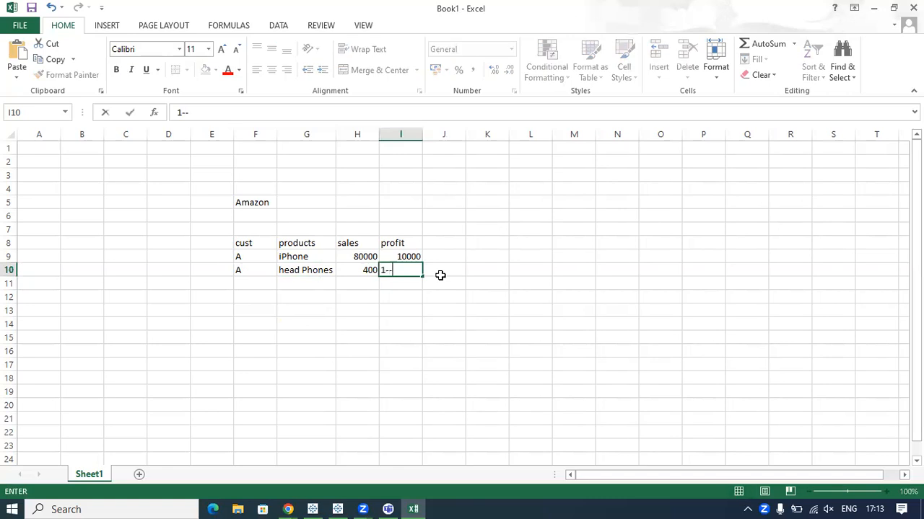
text(0)
click(471, 279)
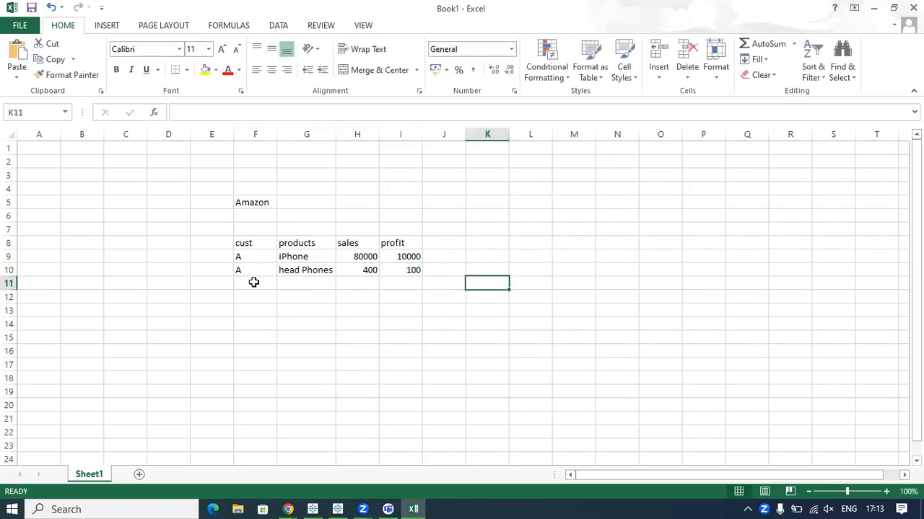
Enter customer "B" in cell F11 to begin the third record.
click(254, 282)
text(B)
click(253, 294)
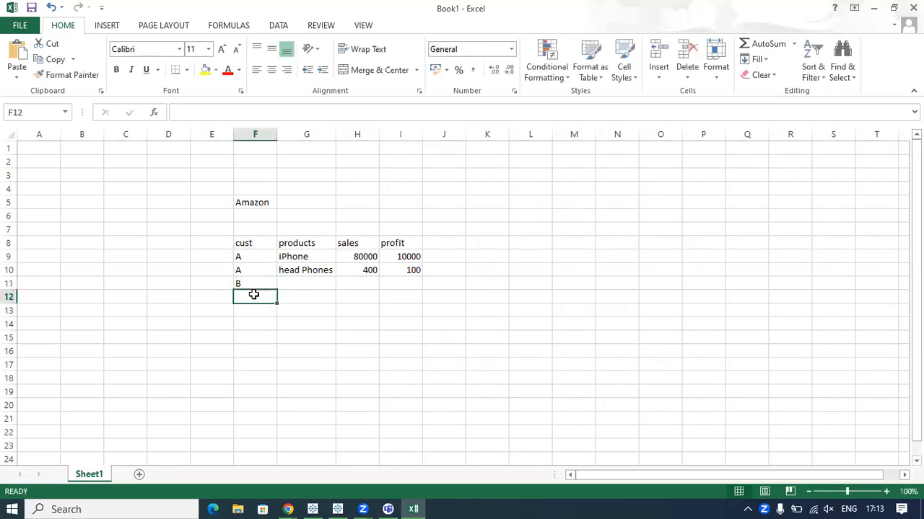
click(258, 284)
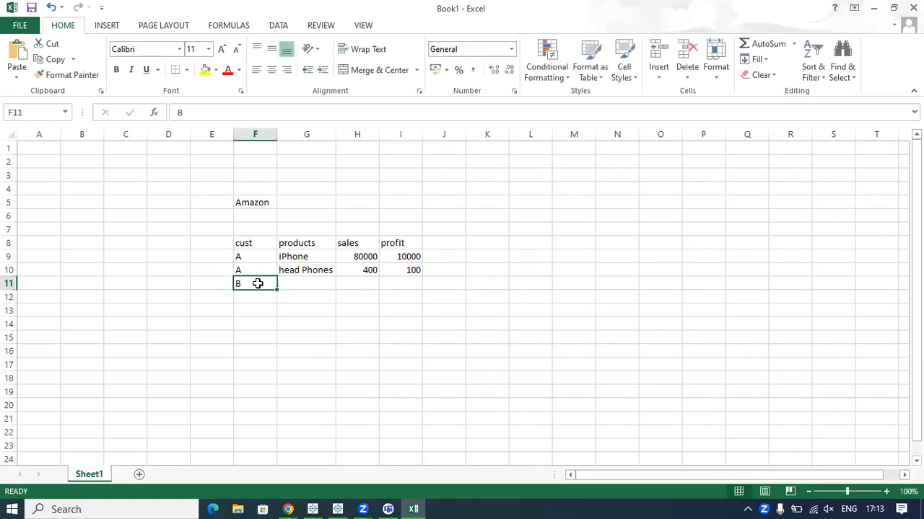
Clear customer "B" from cell F11 and highlight the customer, product, sales and profit values of the two remaining records.
click(352, 390)
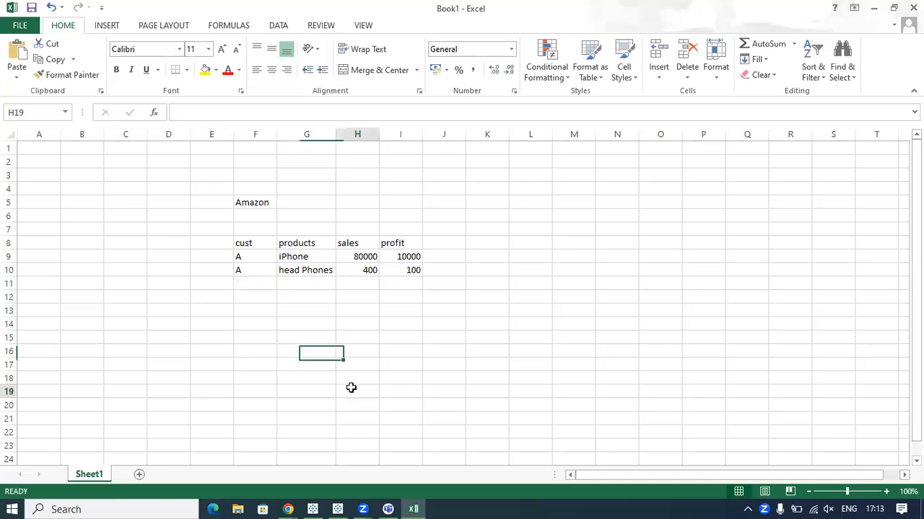
click(243, 256)
drag(242, 256, 254, 278)
click(257, 305)
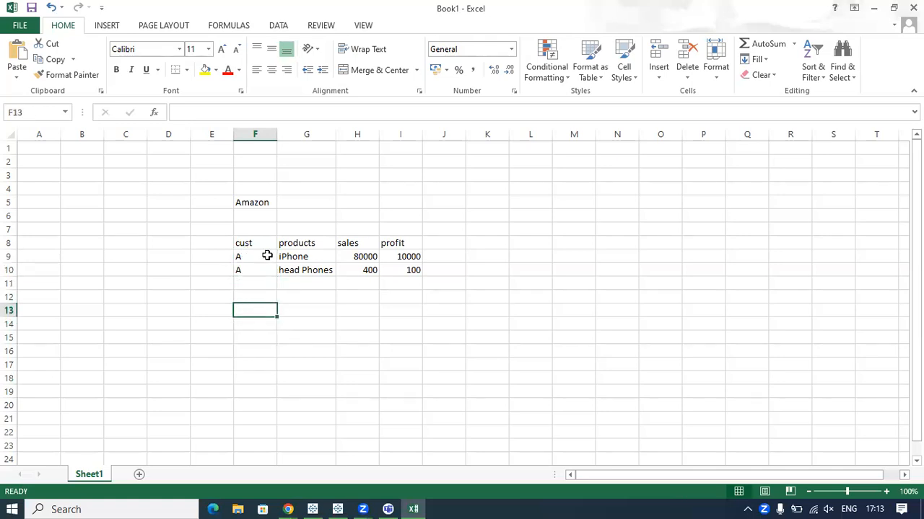
drag(305, 255, 361, 285)
click(362, 306)
mouse_move(409, 257)
mouse_down()
mouse_move(392, 256)
mouse_move(410, 256)
mouse_move(412, 270)
mouse_up()
Enter the labels "CEO" in cell K9 and "Analasys" in cell K4 beside the Amazon table.
click(480, 256)
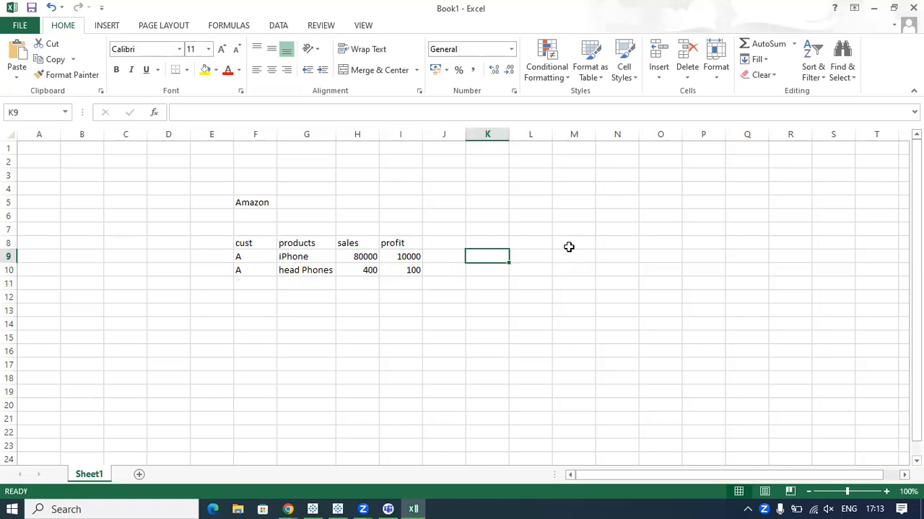
text(CEO)
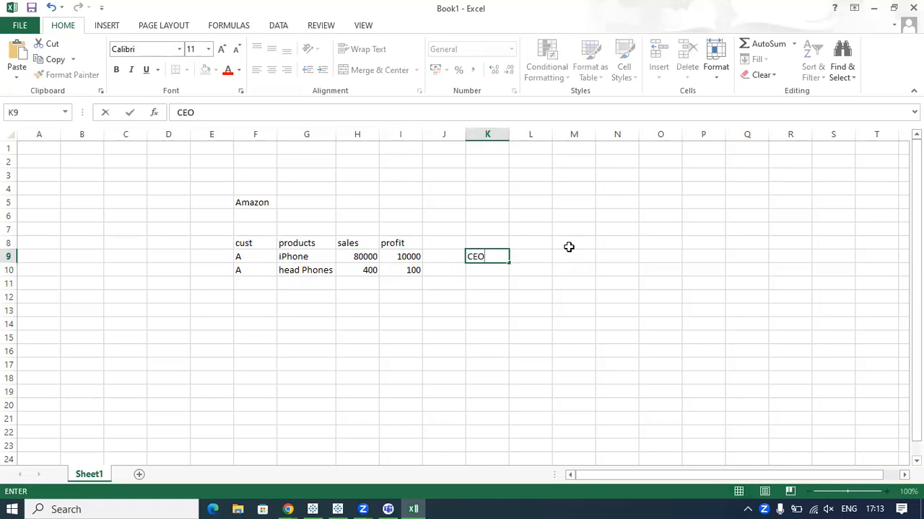
click(490, 272)
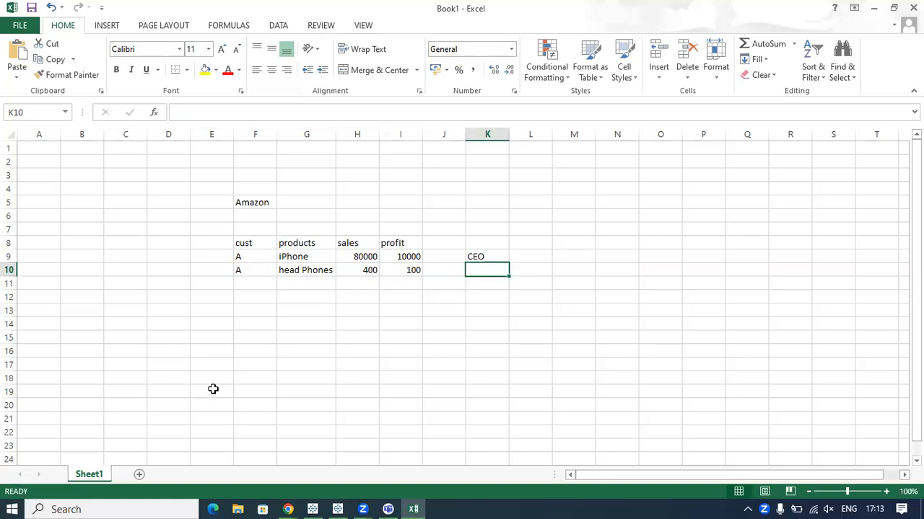
click(485, 192)
text(Analasys)
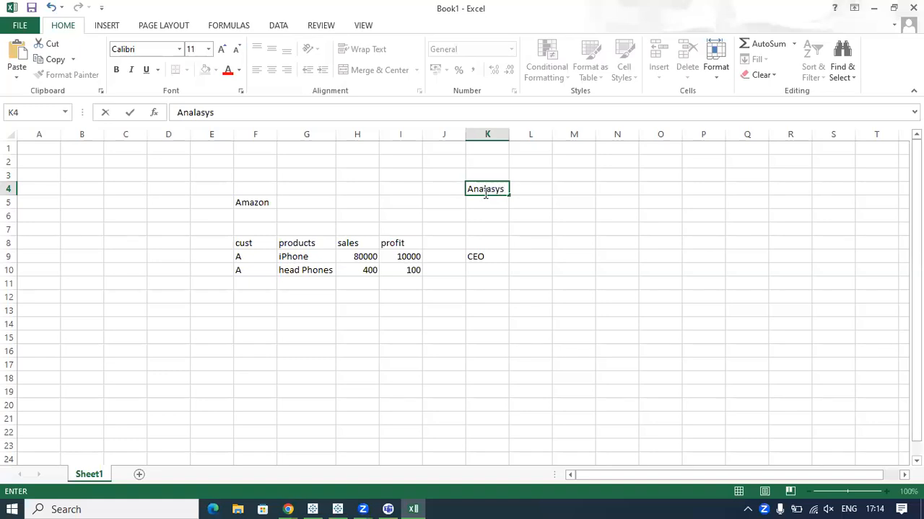
click(515, 216)
drag(476, 191, 482, 262)
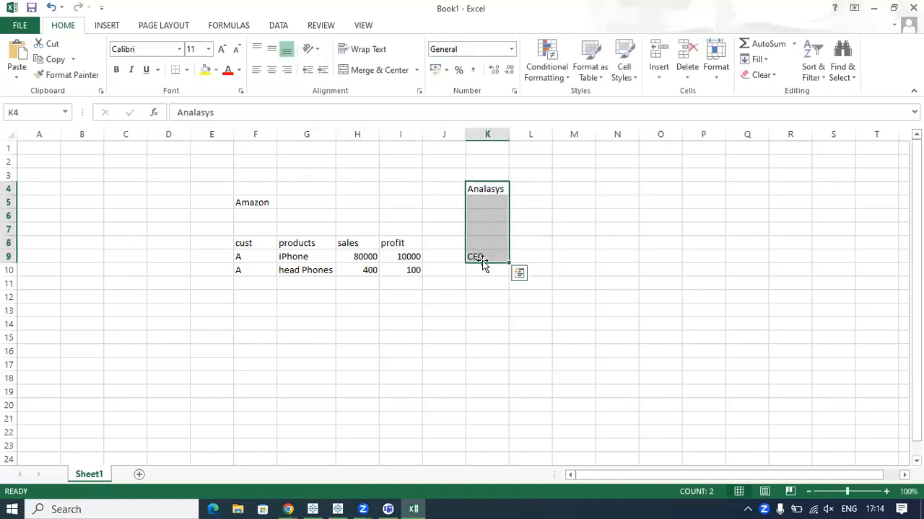
click(485, 269)
Enter the heading "total sales?" in cell L8 and widen column L to fit it.
click(516, 256)
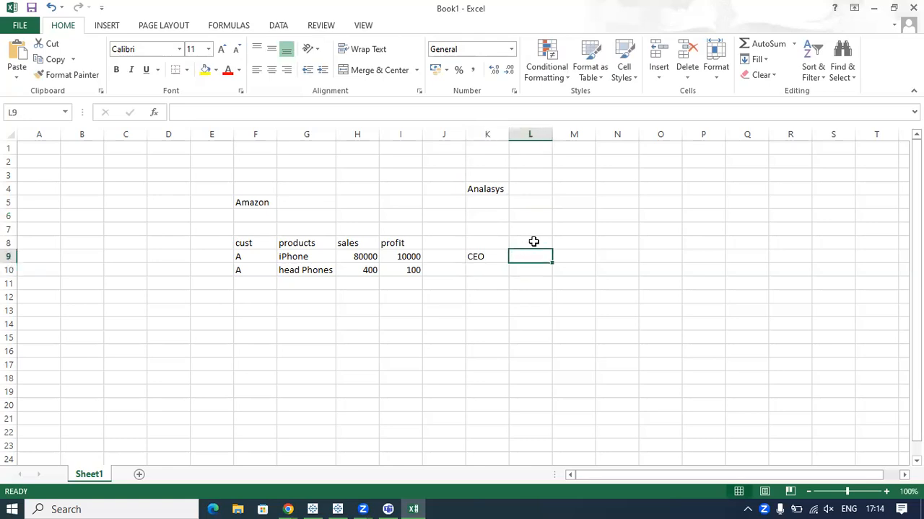
click(532, 242)
text(total sales?)
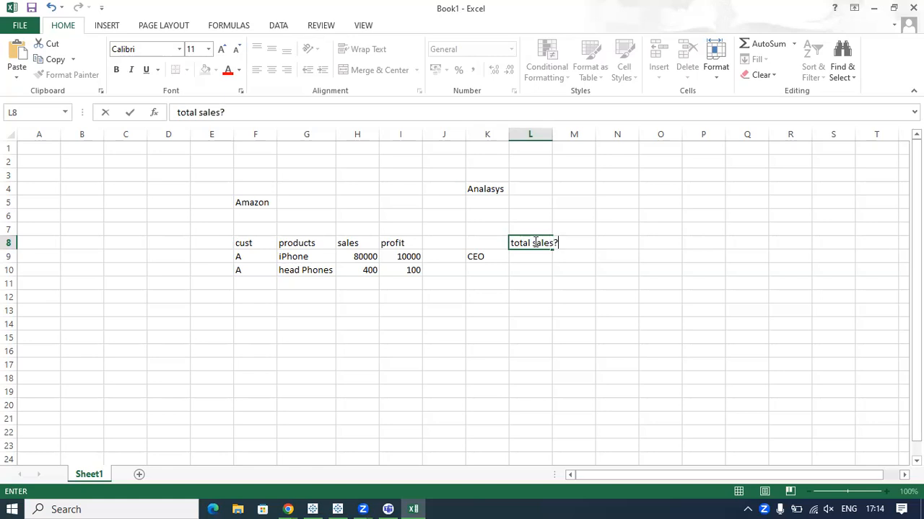
click(542, 284)
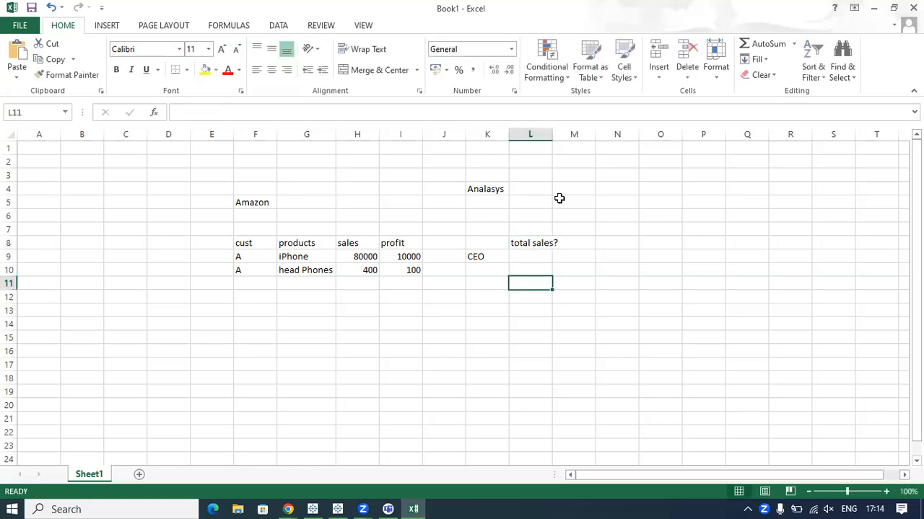
drag(549, 134, 558, 134)
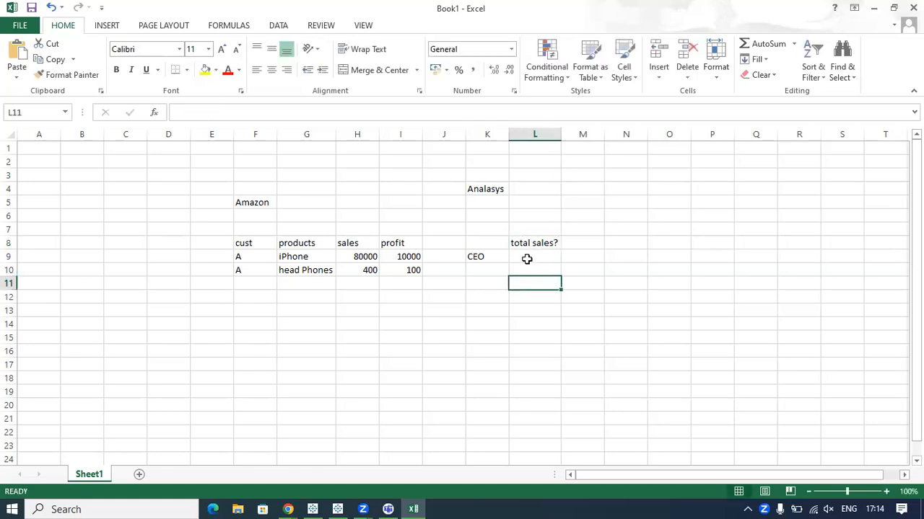
Total the sales of the iPhone and head Phones records and enter 80,400 in cell L9.
click(528, 257)
drag(238, 257, 241, 296)
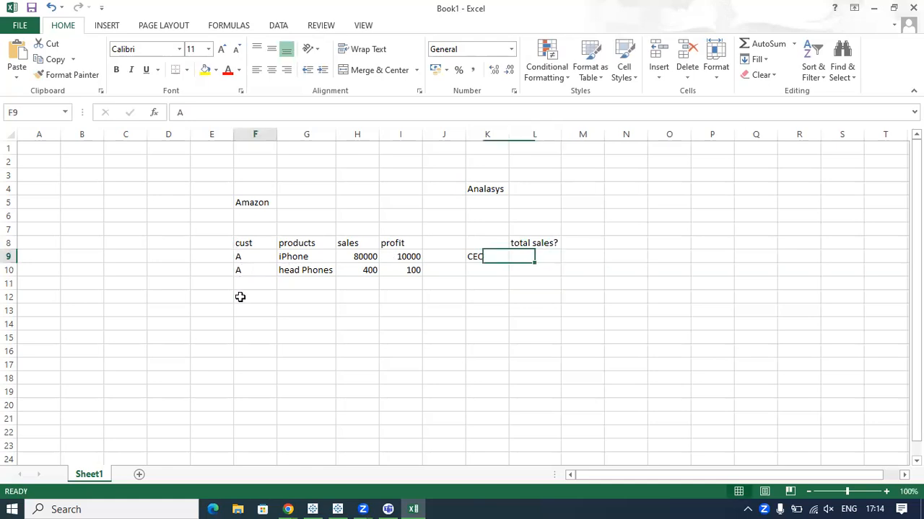
drag(288, 264, 311, 339)
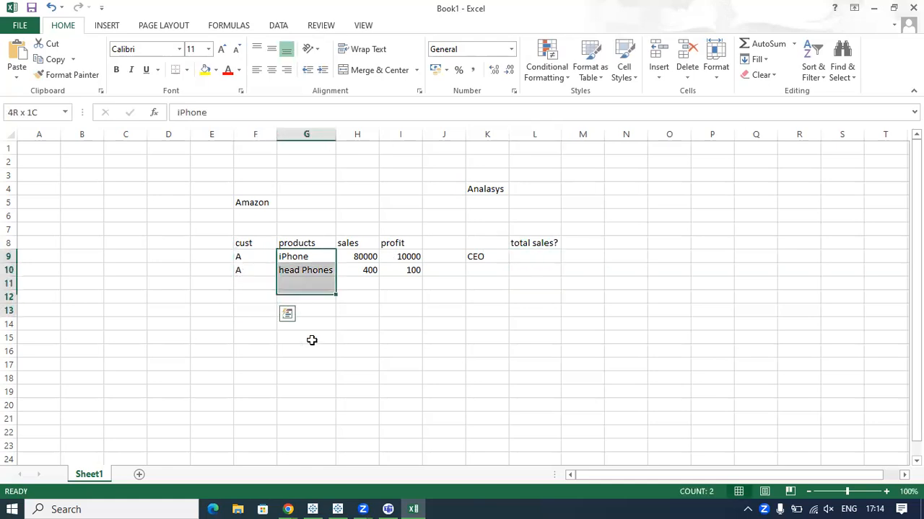
click(353, 310)
click(356, 245)
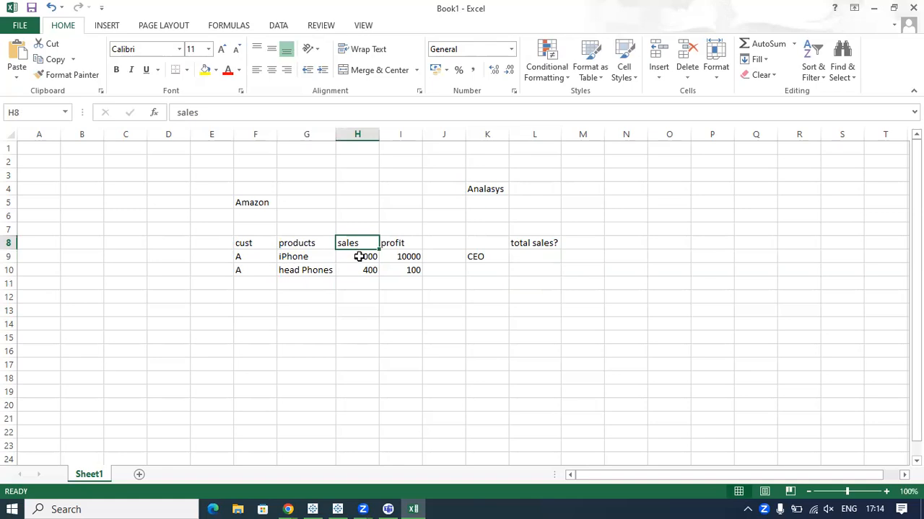
drag(358, 257, 363, 272)
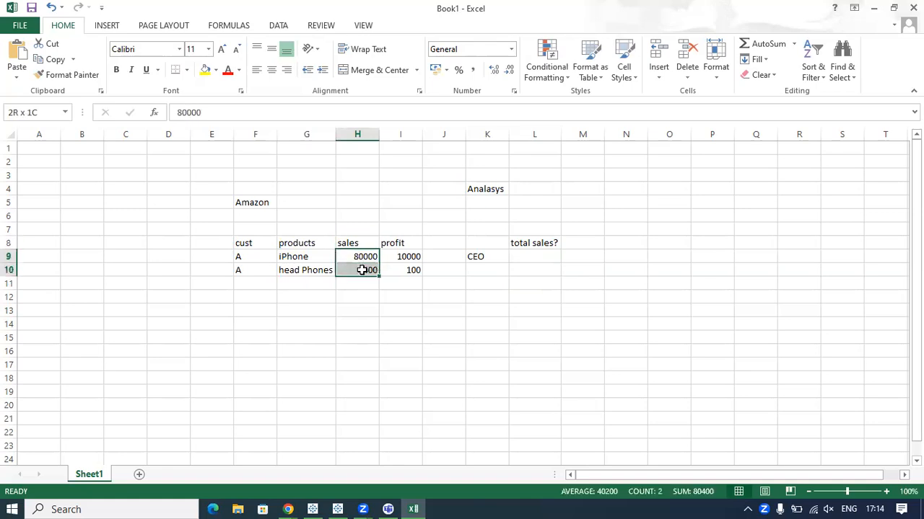
click(530, 256)
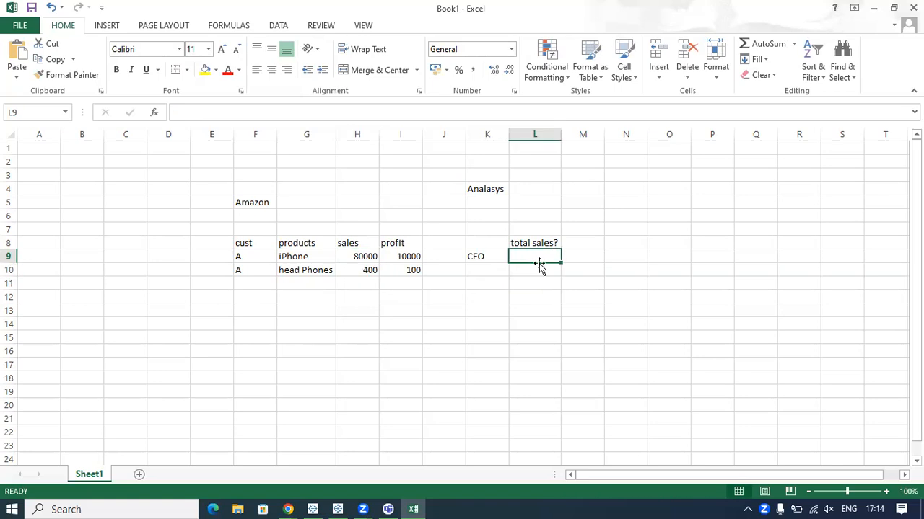
text(80,400)
click(540, 310)
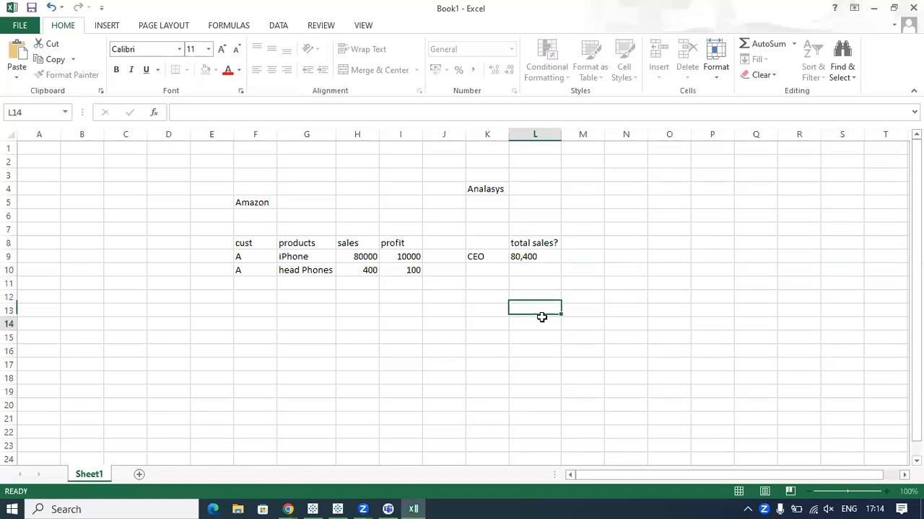
click(541, 323)
Compare the CEO's total sales figure with the individual sales values in the Amazon table.
click(484, 257)
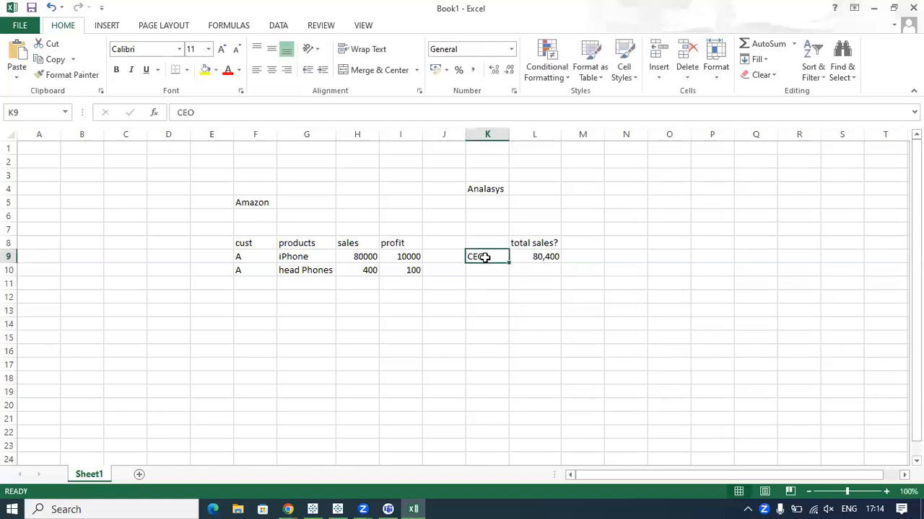
click(363, 257)
drag(362, 294, 373, 319)
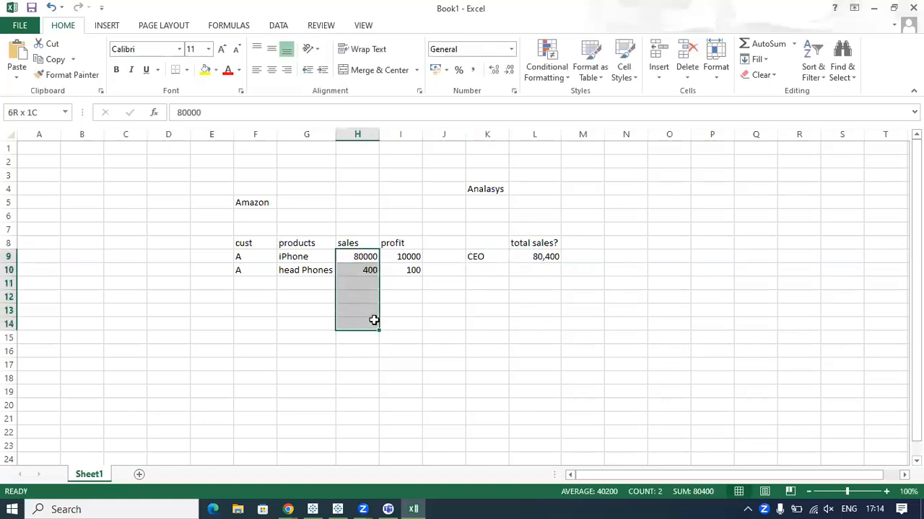
click(447, 296)
click(537, 258)
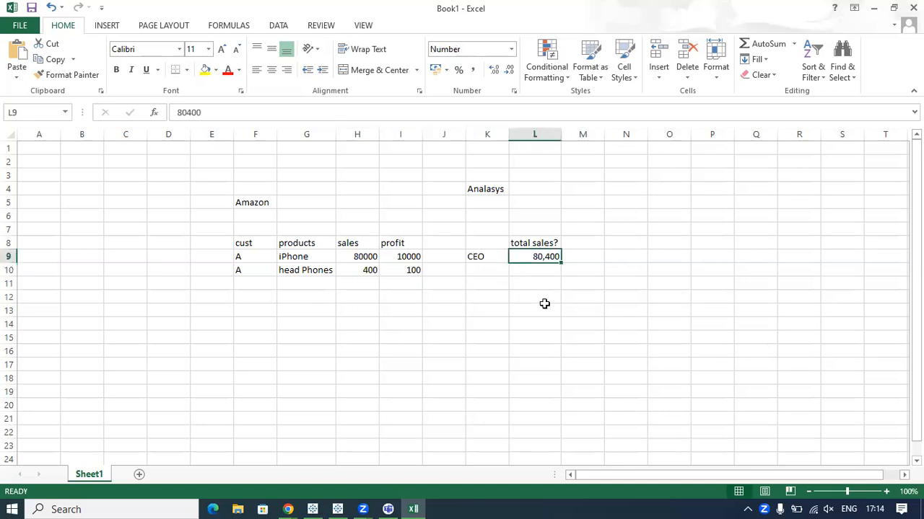
drag(241, 256, 398, 262)
click(301, 289)
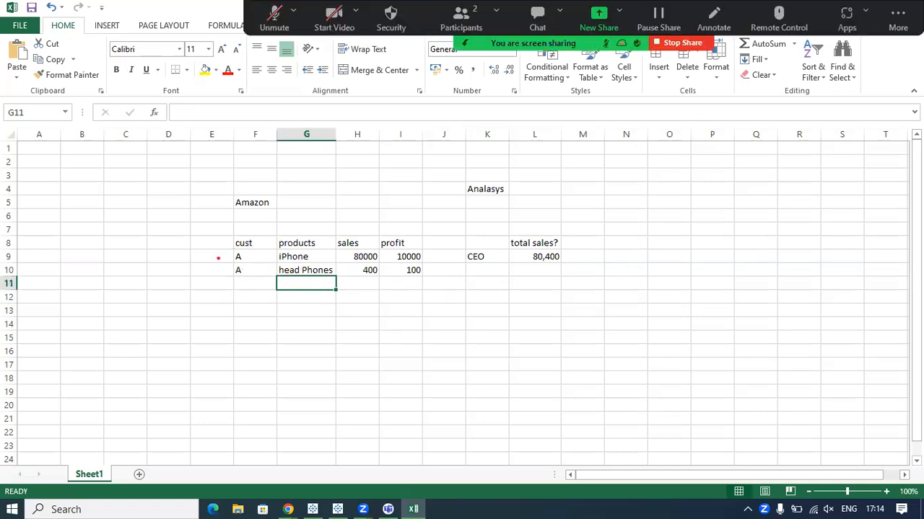
Mark both customer records and the sales and profit headings with annotation strokes, and clear the marks.
drag(218, 256, 235, 248)
drag(212, 277, 238, 261)
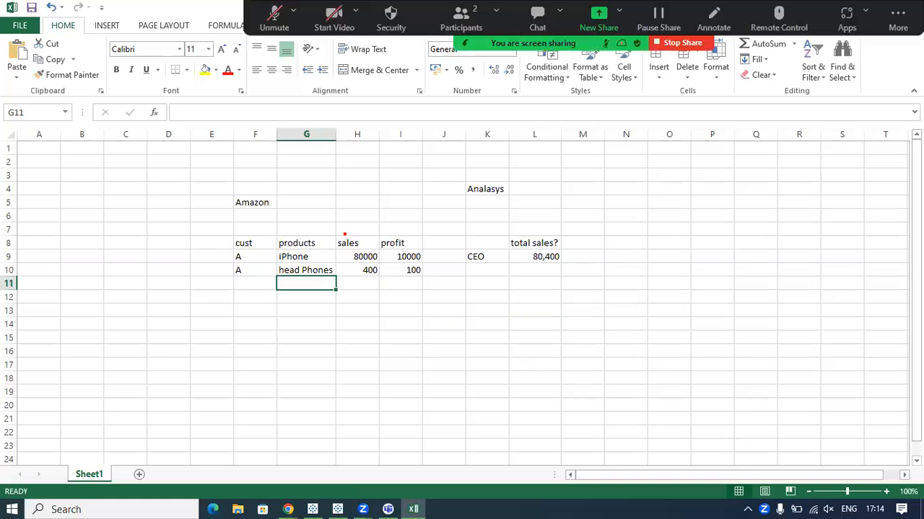
mouse_move(345, 234)
mouse_down()
mouse_move(372, 322)
mouse_move(340, 219)
mouse_up()
mouse_move(392, 246)
mouse_down()
mouse_move(440, 270)
mouse_move(386, 203)
mouse_up()
key(Escape)
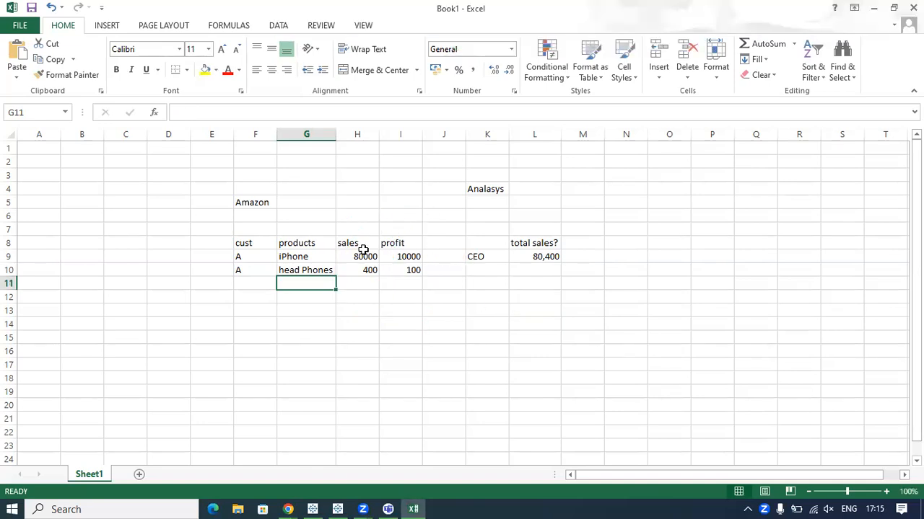
click(516, 259)
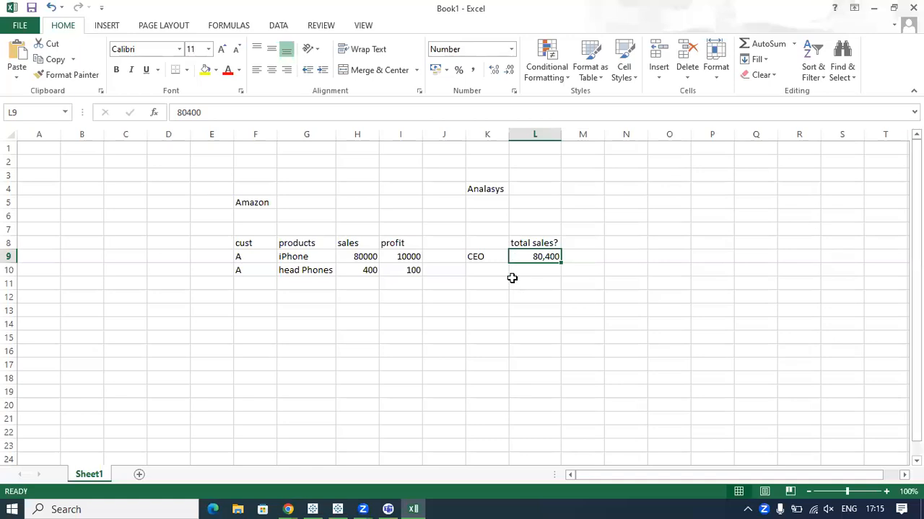
Enter the heading "total profit?" in cell M8 and fit column M to its width.
click(581, 244)
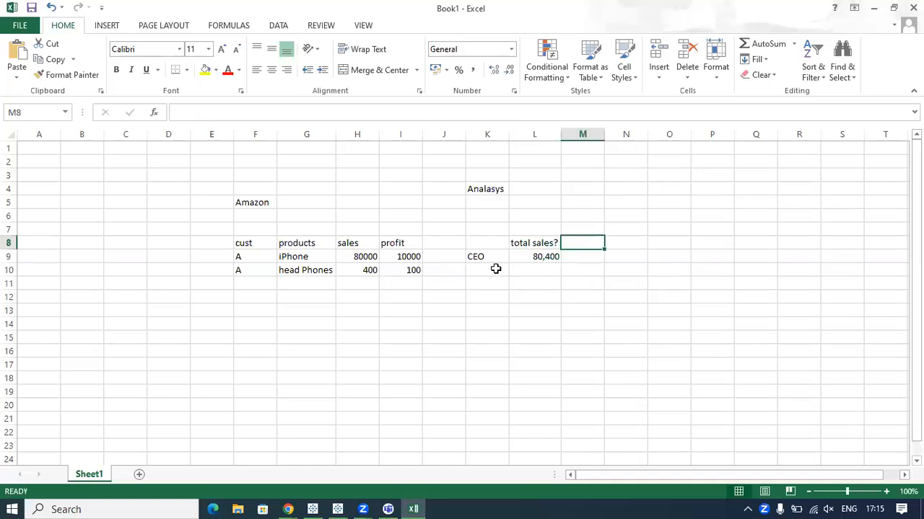
text(to)
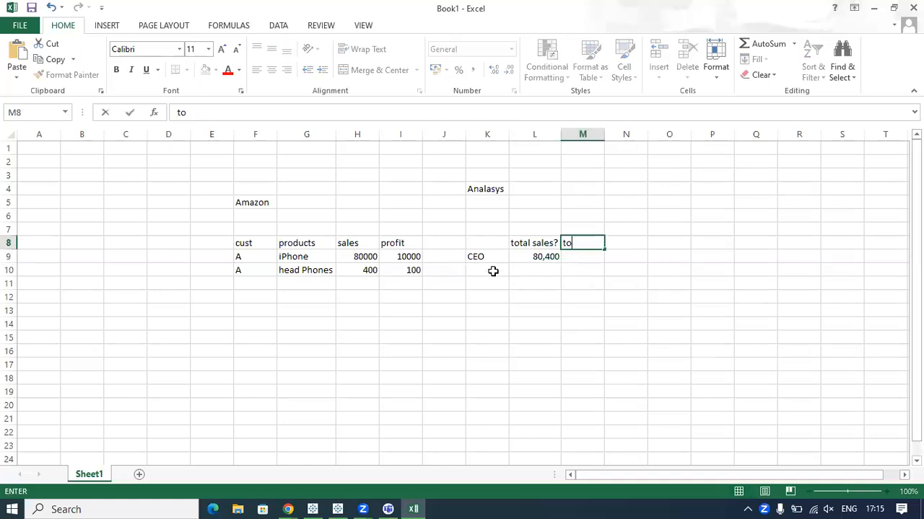
text(tal profit?)
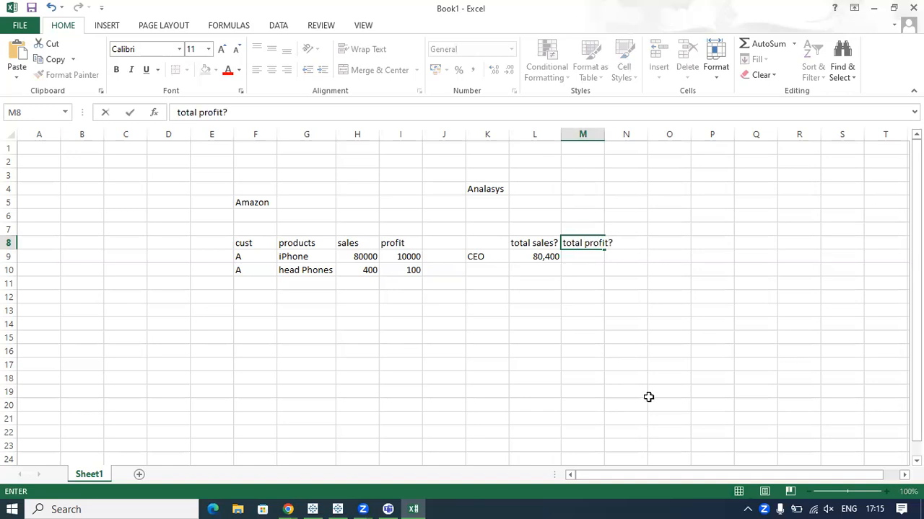
click(633, 350)
double_click(606, 134)
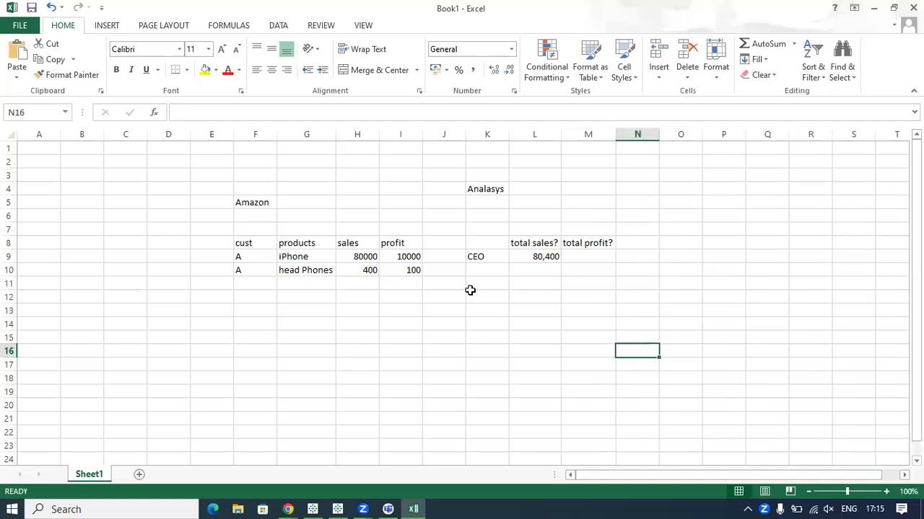
Mark up the profit values with annotation strokes and select both records' profits to check their sum.
click(582, 258)
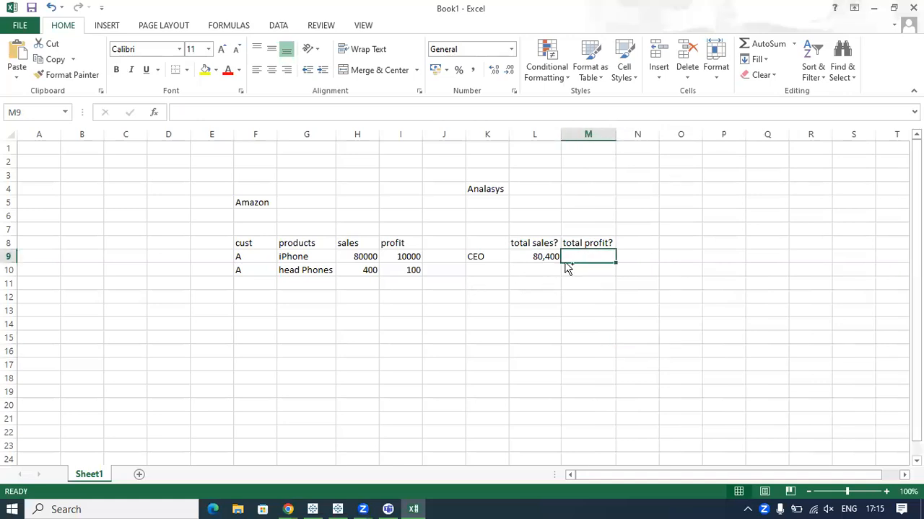
drag(423, 257, 435, 248)
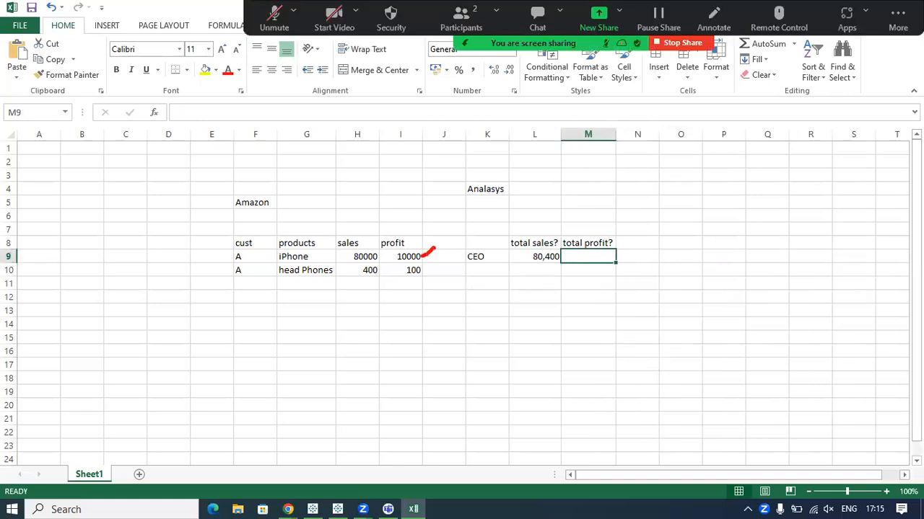
drag(388, 230, 409, 218)
mouse_move(427, 257)
mouse_down()
mouse_move(437, 250)
mouse_move(442, 262)
mouse_up()
drag(407, 256, 411, 264)
key(ctrl+2)
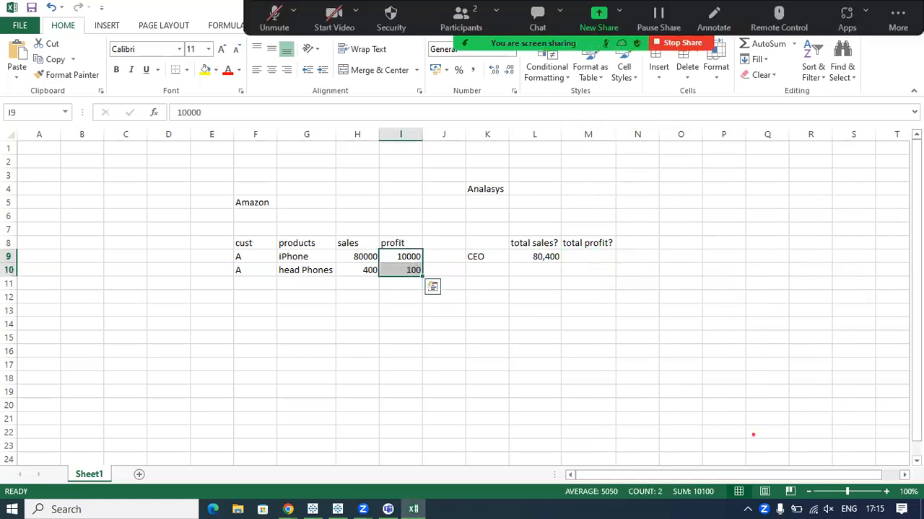
mouse_move(469, 309)
mouse_down()
mouse_move(622, 430)
mouse_move(687, 462)
mouse_move(728, 505)
mouse_move(662, 464)
mouse_up()
key(Escape)
Enter 10,100 as the CEO's total profit in cell M9.
click(580, 260)
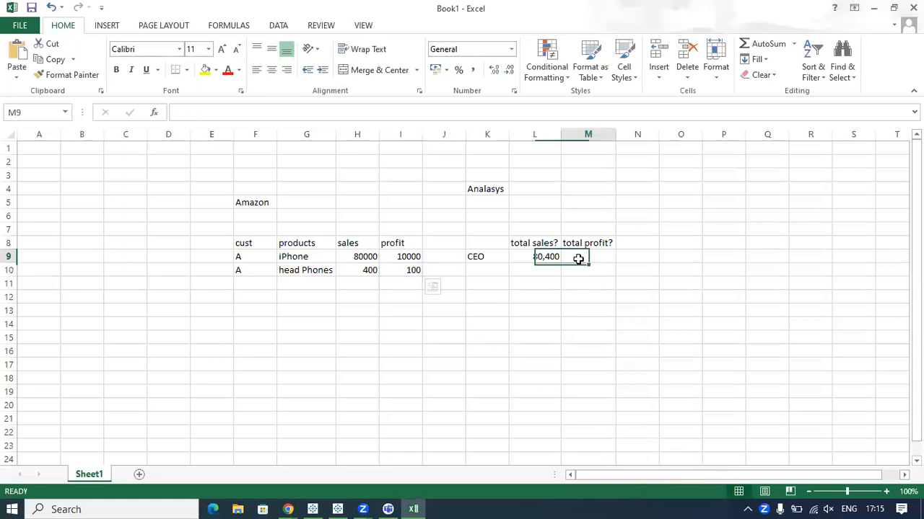
text(10,100)
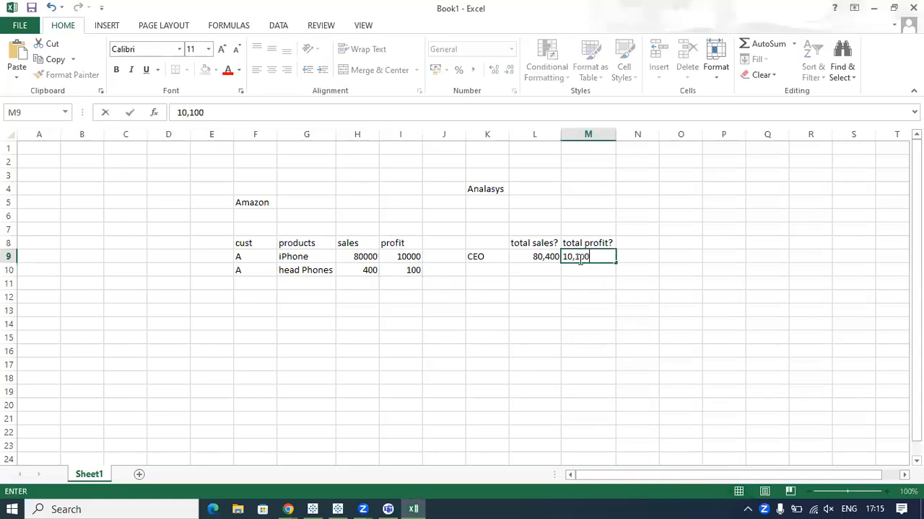
click(594, 306)
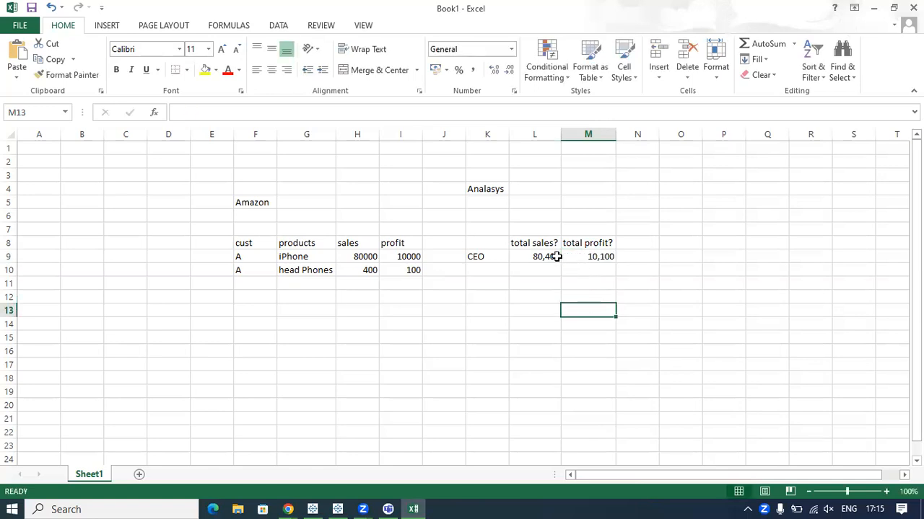
Enter the heading "cust?" in cell N8 next to the total sales and total profit headings.
click(530, 230)
click(530, 244)
click(585, 243)
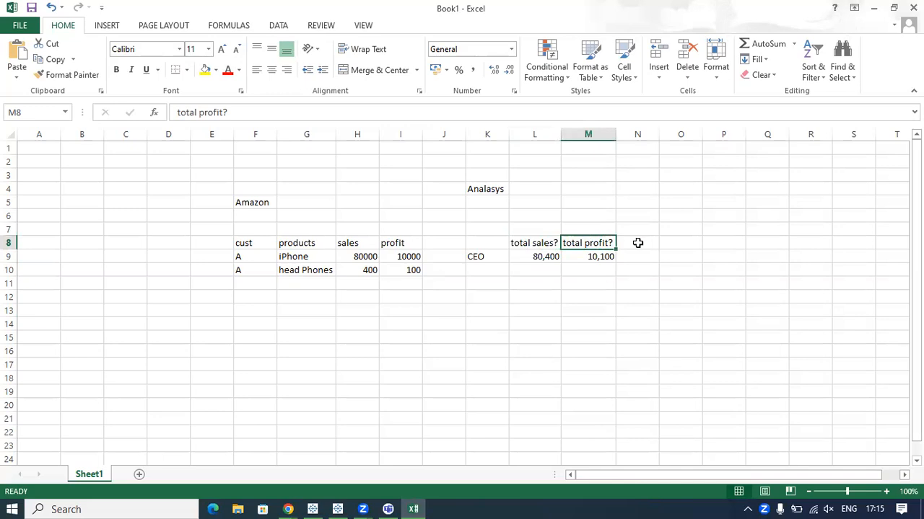
click(638, 243)
text(c)
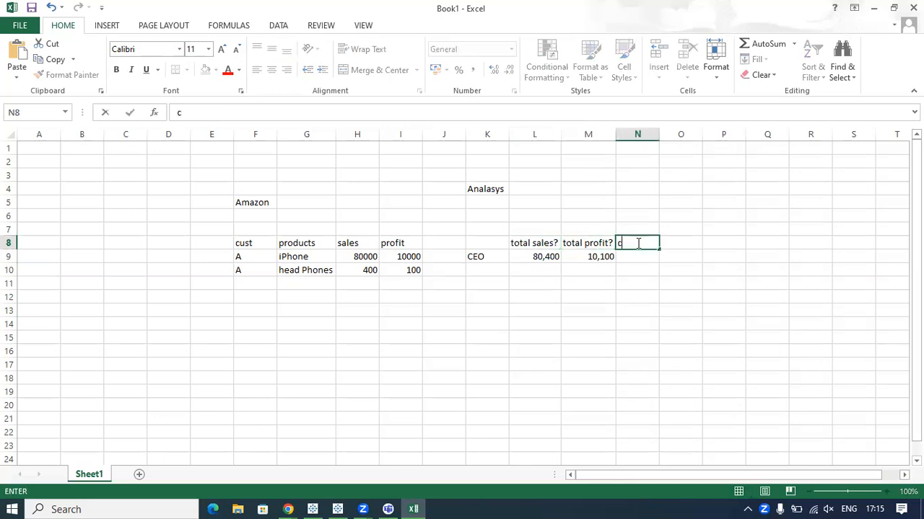
text(ust?)
click(638, 281)
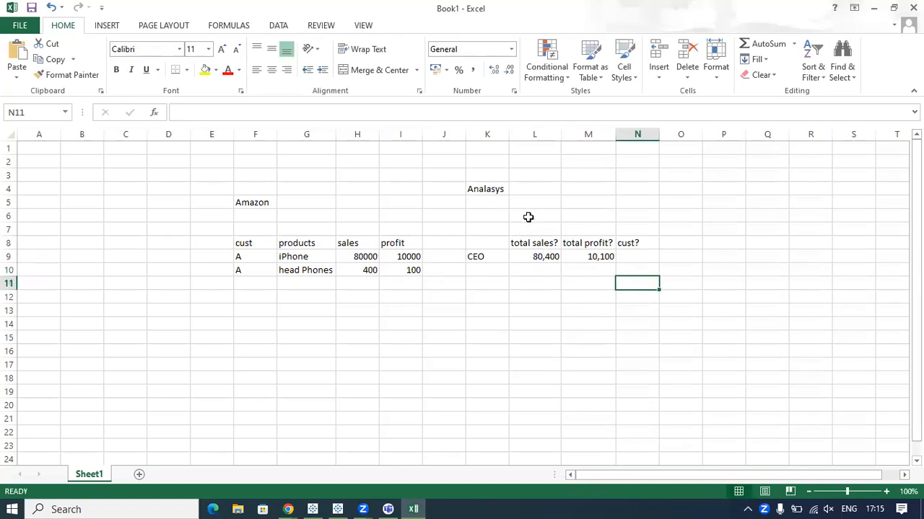
Annotate the three analysis headings, circle the CEO's totals, and mark the Amazon sales values they come from.
drag(529, 236, 538, 210)
drag(584, 228, 646, 226)
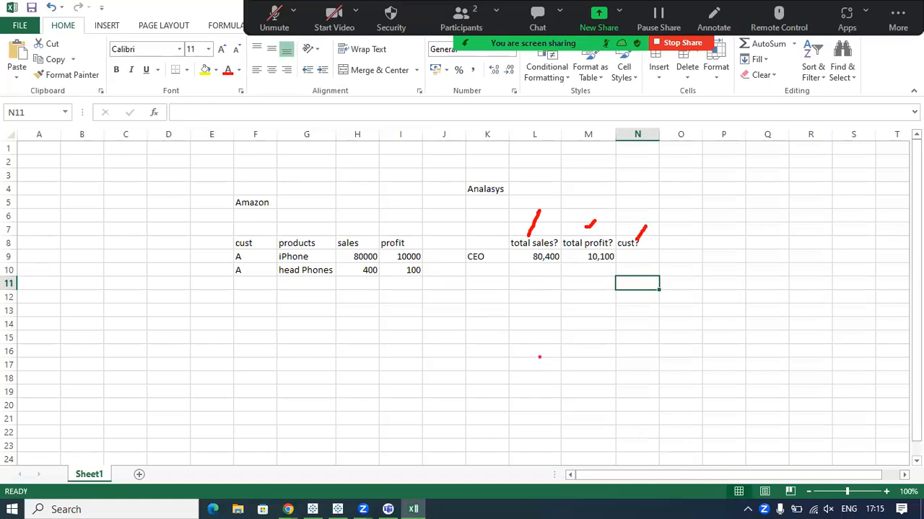
mouse_move(532, 254)
mouse_down()
mouse_move(514, 264)
mouse_move(581, 298)
mouse_move(569, 253)
mouse_move(529, 251)
mouse_move(592, 280)
mouse_move(582, 248)
mouse_move(570, 249)
mouse_up()
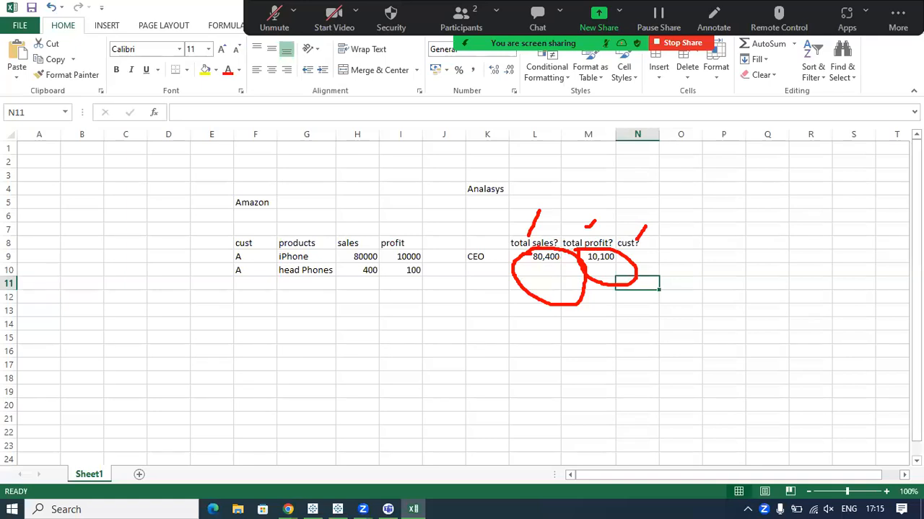
drag(545, 246, 558, 232)
drag(379, 256, 390, 267)
drag(345, 210, 360, 301)
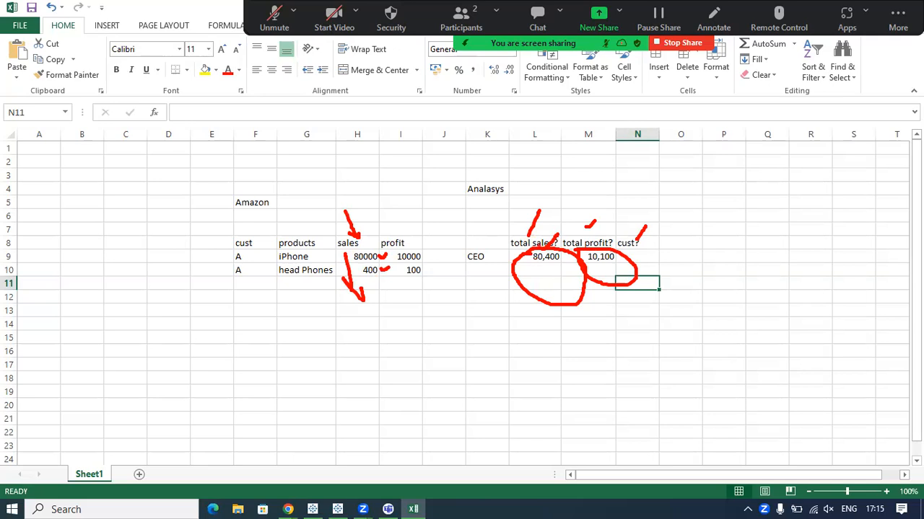
Handwrite "SUM" linked to the circled sales column, with an arrow leading to the word "Aggregation".
mouse_move(535, 188)
mouse_down()
mouse_move(532, 211)
mouse_move(550, 207)
mouse_move(575, 178)
mouse_up()
mouse_move(581, 204)
mouse_down()
mouse_move(578, 195)
mouse_move(609, 194)
mouse_up()
mouse_move(539, 205)
mouse_down()
mouse_move(366, 237)
mouse_move(376, 291)
mouse_move(354, 230)
mouse_up()
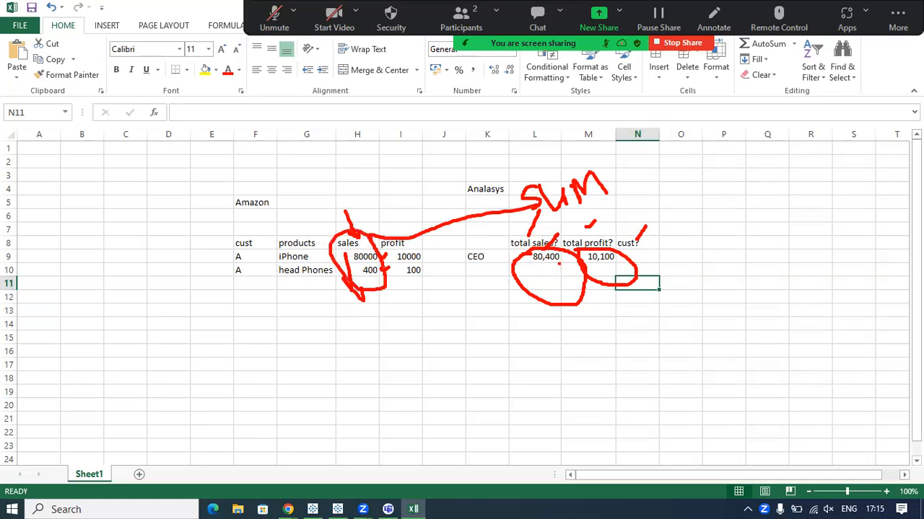
mouse_move(614, 175)
mouse_down()
mouse_move(701, 176)
mouse_move(705, 193)
mouse_move(679, 197)
mouse_move(737, 206)
mouse_move(730, 198)
mouse_move(759, 198)
mouse_move(772, 228)
mouse_up()
drag(769, 173, 794, 223)
mouse_move(780, 192)
mouse_down()
mouse_move(794, 165)
mouse_move(815, 177)
mouse_move(828, 205)
mouse_move(817, 192)
mouse_move(842, 146)
mouse_move(876, 157)
mouse_move(888, 147)
mouse_up()
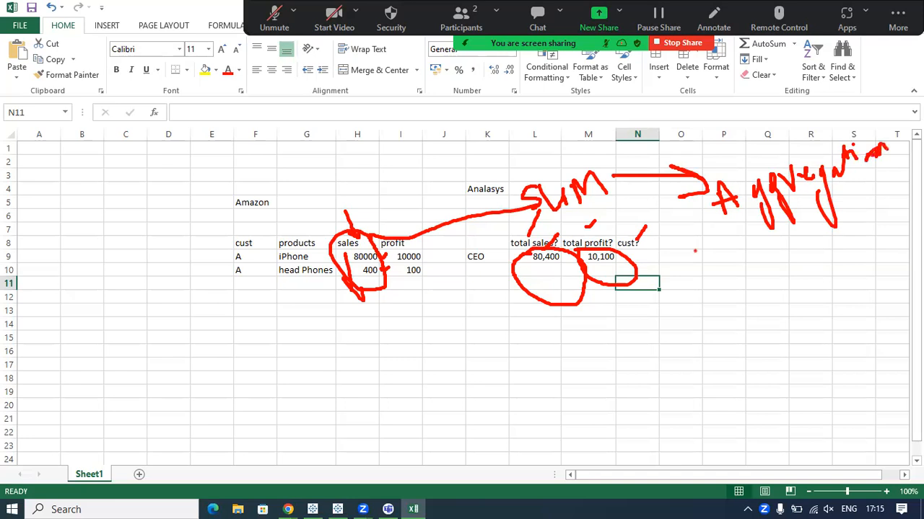
mouse_move(525, 281)
mouse_down()
mouse_move(641, 265)
mouse_move(485, 270)
mouse_move(535, 276)
mouse_up()
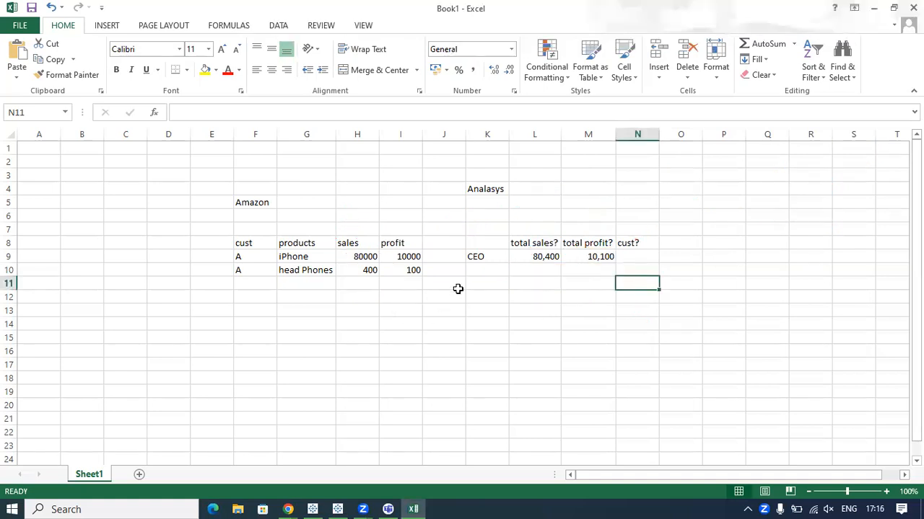
Mark and circle the Amazon profit values, and draw an arrow from them to the CEO's total profit.
mouse_move(383, 190)
mouse_down()
mouse_move(387, 227)
mouse_move(406, 243)
mouse_move(410, 222)
mouse_up()
drag(423, 254, 449, 240)
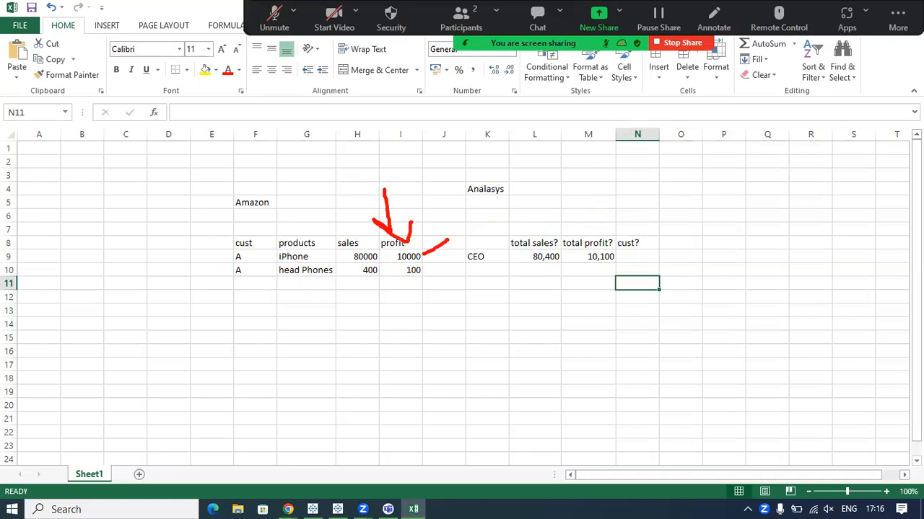
drag(426, 272, 458, 264)
mouse_move(385, 251)
mouse_down()
mouse_move(376, 240)
mouse_move(380, 262)
mouse_move(466, 293)
mouse_move(364, 233)
mouse_up()
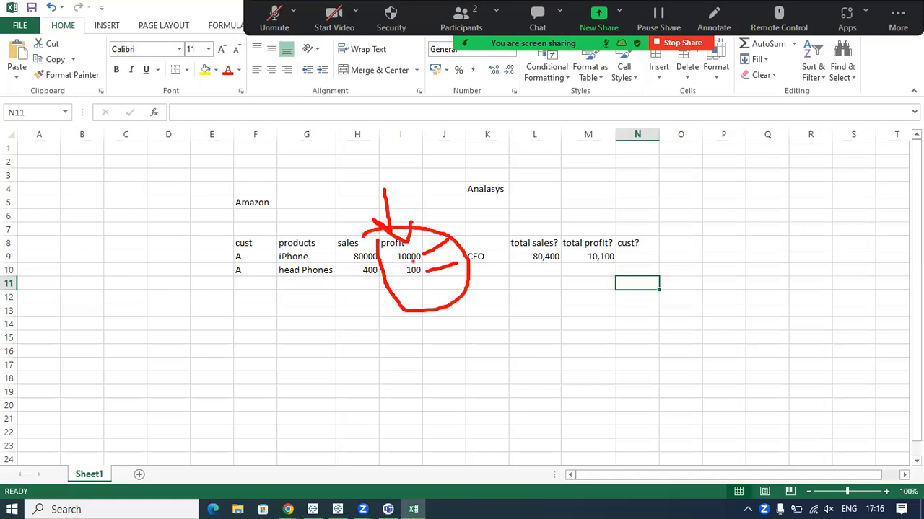
mouse_move(419, 256)
mouse_down()
mouse_move(443, 249)
mouse_move(460, 228)
mouse_up()
mouse_move(452, 259)
mouse_down()
mouse_move(433, 271)
mouse_move(547, 275)
mouse_move(579, 264)
mouse_move(585, 275)
mouse_up()
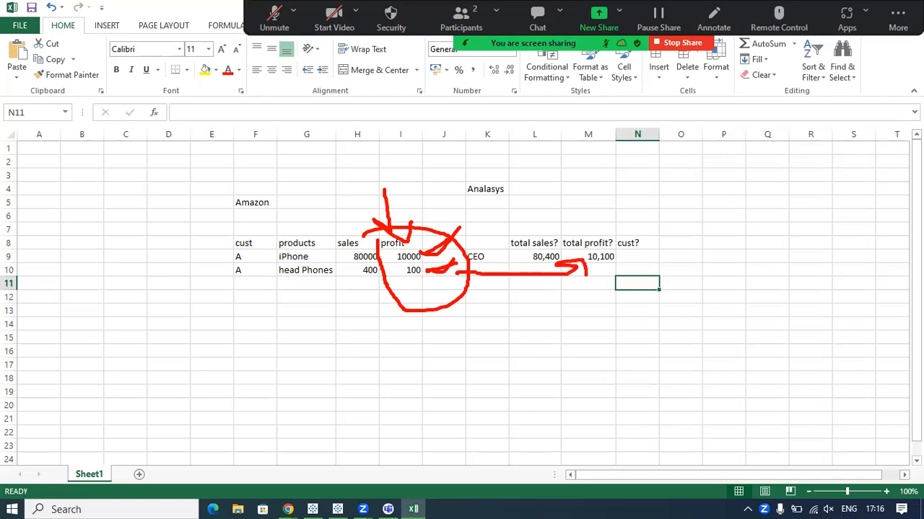
Handwrite "SUM" with a further note above the total profit heading, and underline the writing.
mouse_move(583, 209)
mouse_down()
mouse_move(570, 215)
mouse_move(582, 223)
mouse_move(571, 232)
mouse_up()
mouse_move(584, 209)
mouse_down()
mouse_move(593, 216)
mouse_move(625, 195)
mouse_move(669, 211)
mouse_move(675, 186)
mouse_move(691, 179)
mouse_move(747, 197)
mouse_move(815, 167)
mouse_move(809, 186)
mouse_move(838, 168)
mouse_move(856, 189)
mouse_up()
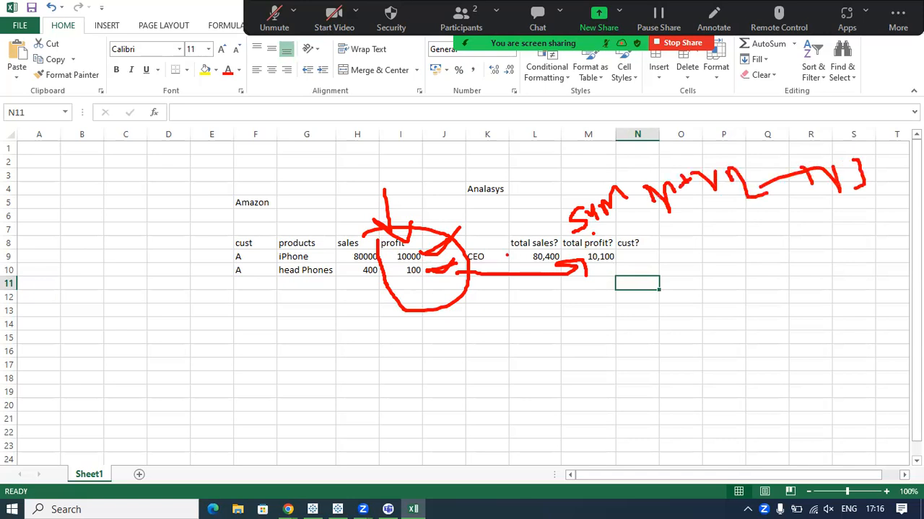
mouse_move(592, 231)
mouse_down()
mouse_move(657, 214)
mouse_move(869, 200)
mouse_up()
drag(631, 216, 669, 213)
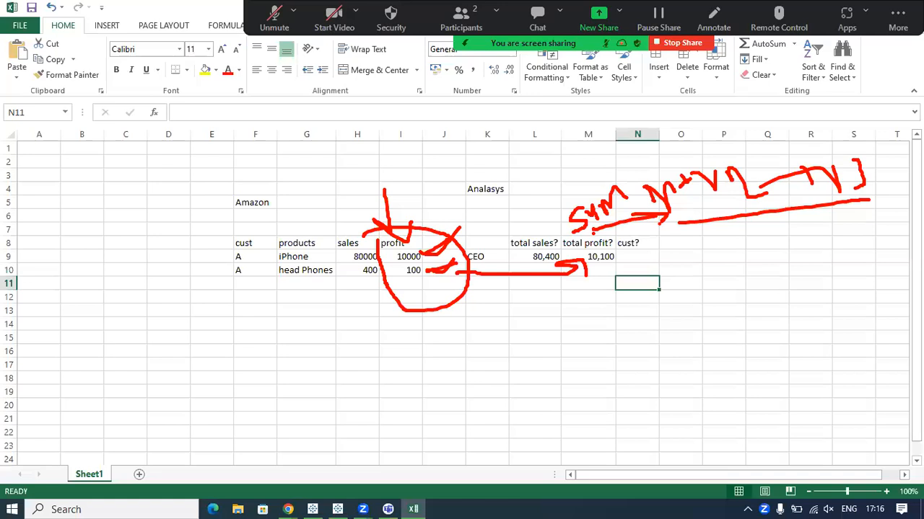
click(675, 243)
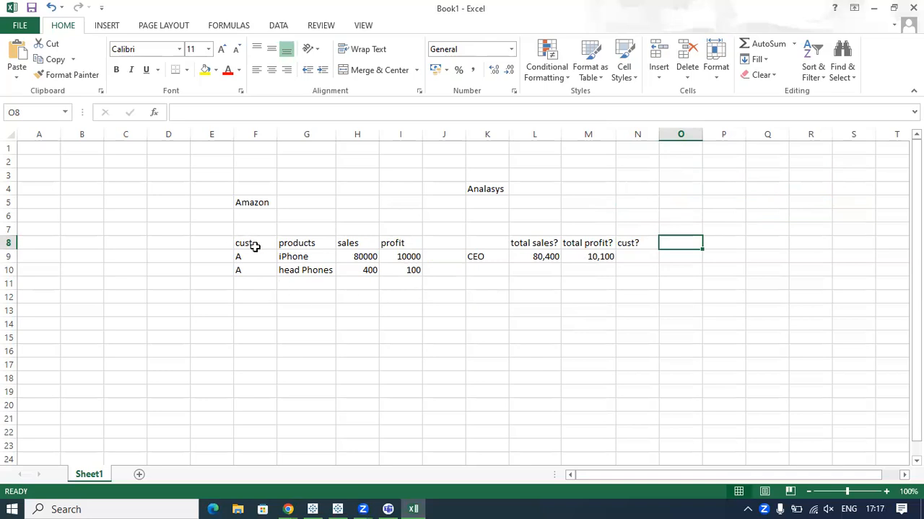
Copy the Amazon table in F8:I10, switch to Tableau, and bring up a new empty workbook.
drag(247, 245, 409, 271)
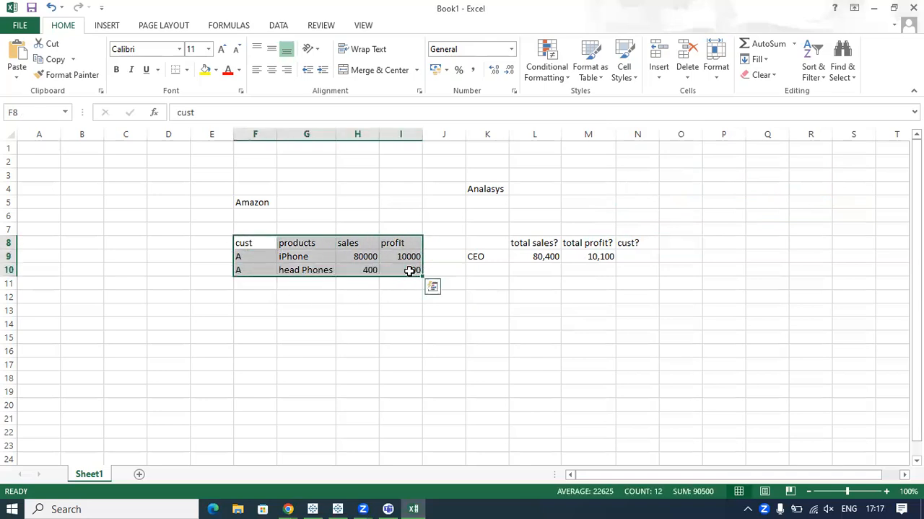
key(ctrl+c)
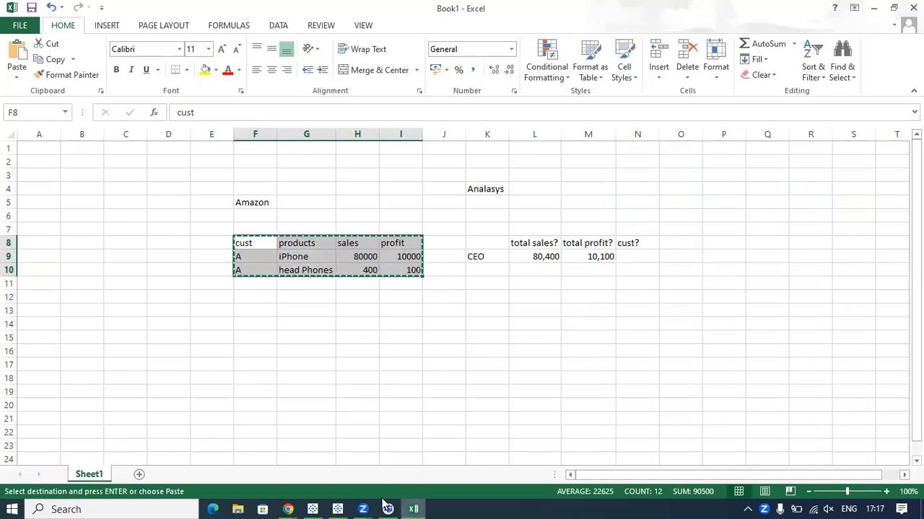
click(342, 505)
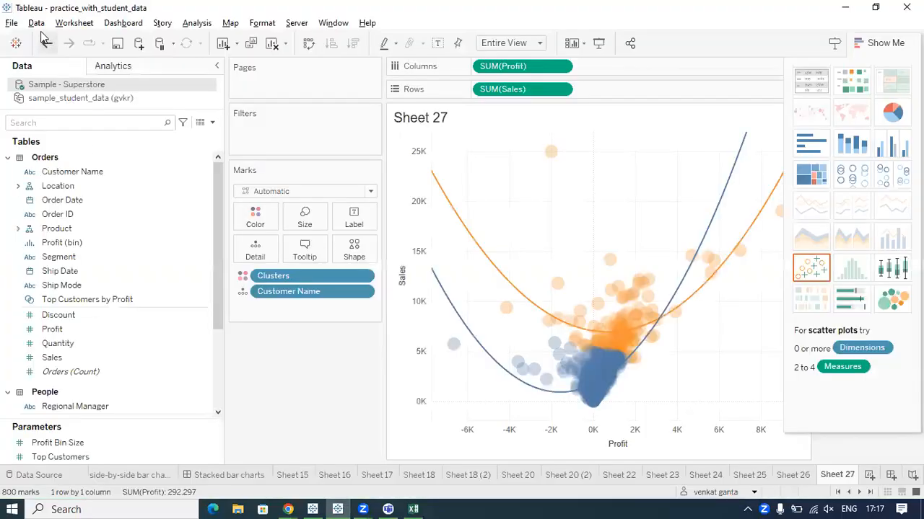
click(12, 23)
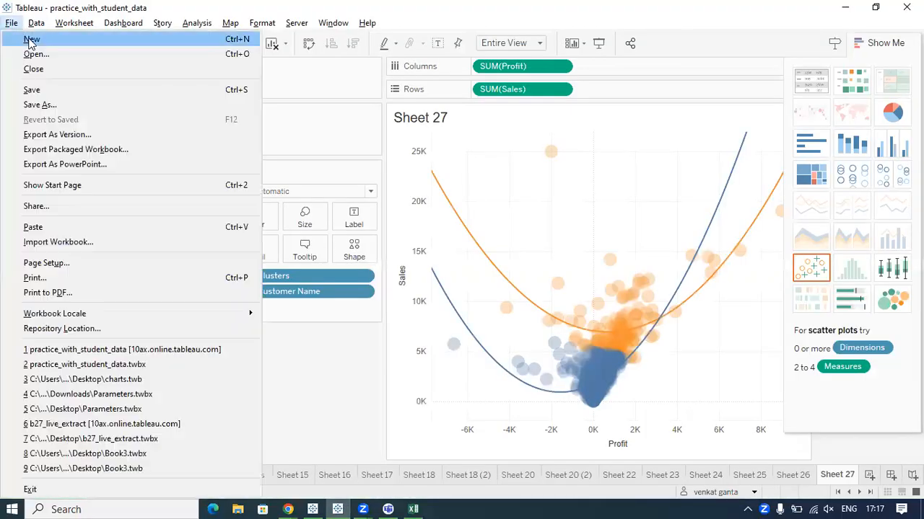
click(31, 40)
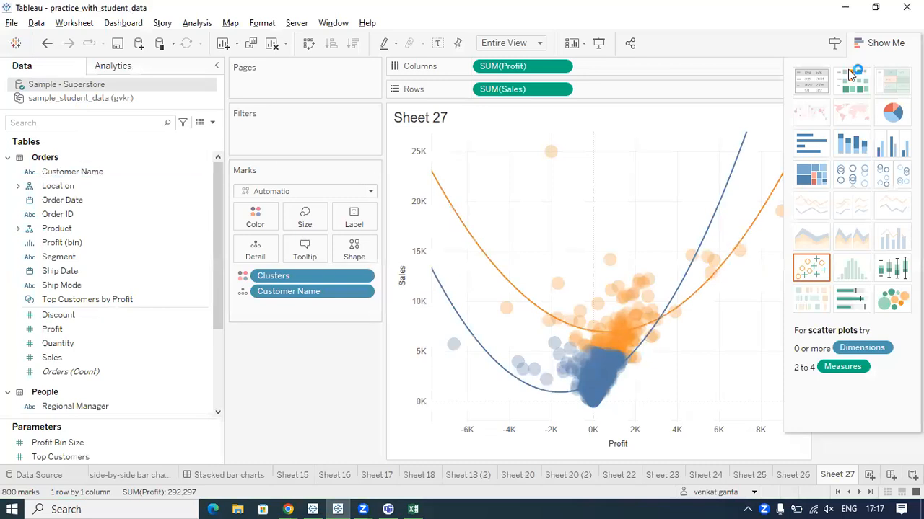
click(845, 7)
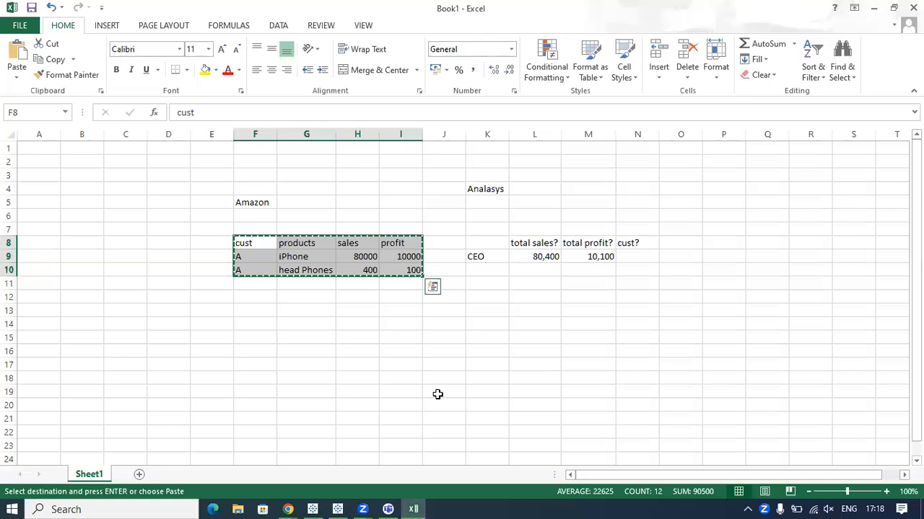
click(338, 509)
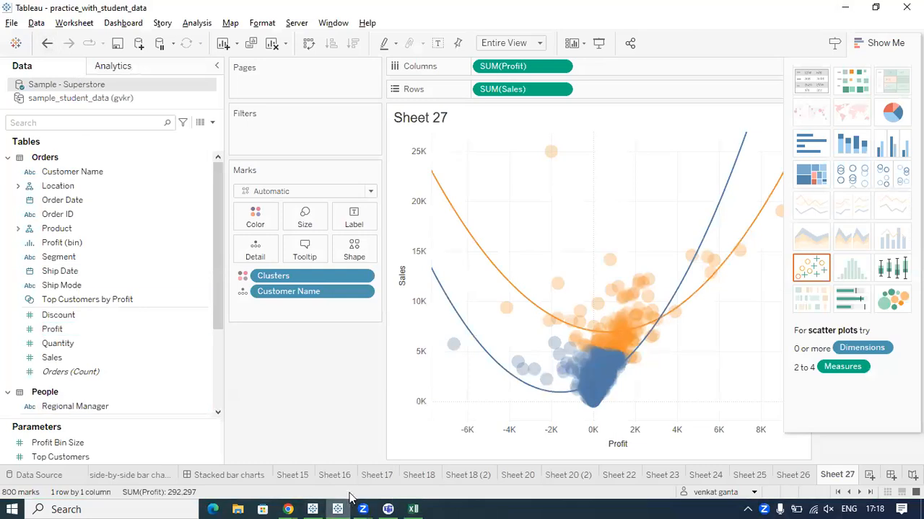
click(318, 503)
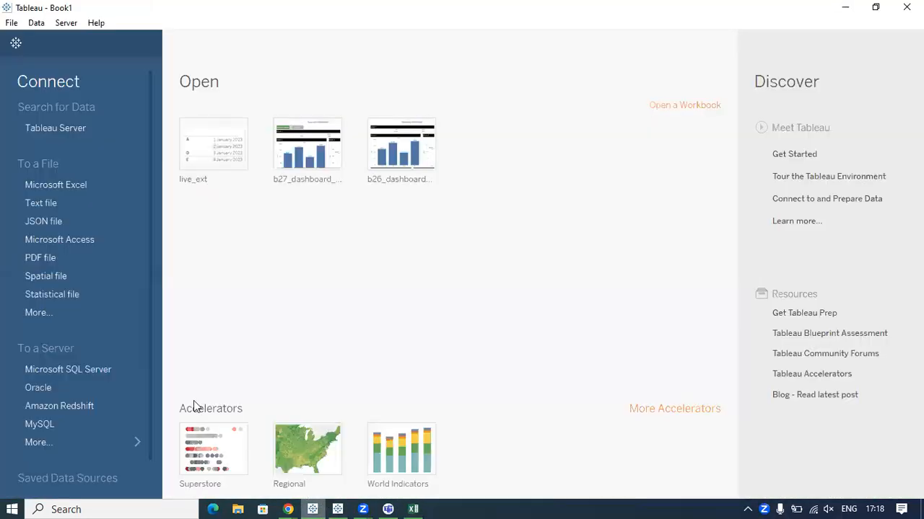
Point out the Tableau logo on the start page with an annotation arrow and clear the drawing.
click(15, 45)
key(ctrl+2)
mouse_move(457, 298)
mouse_down()
mouse_move(38, 64)
mouse_move(9, 29)
mouse_up()
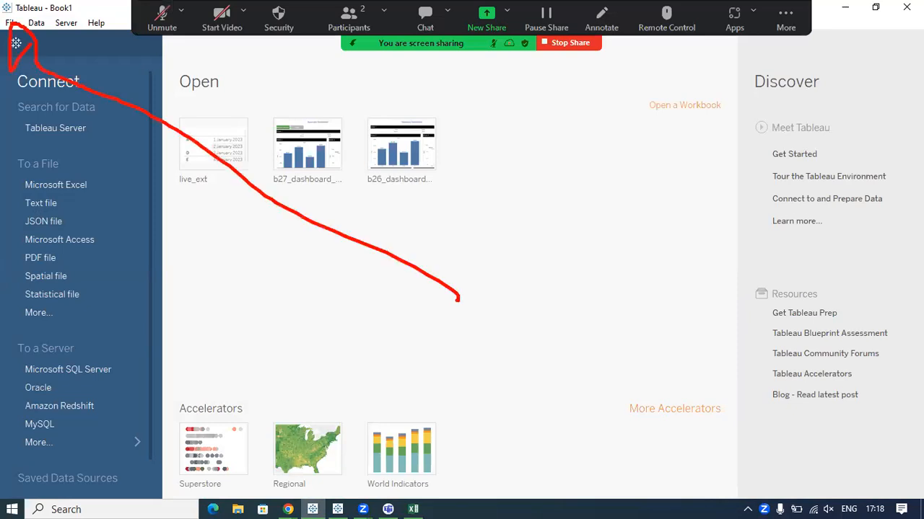
key(Escape)
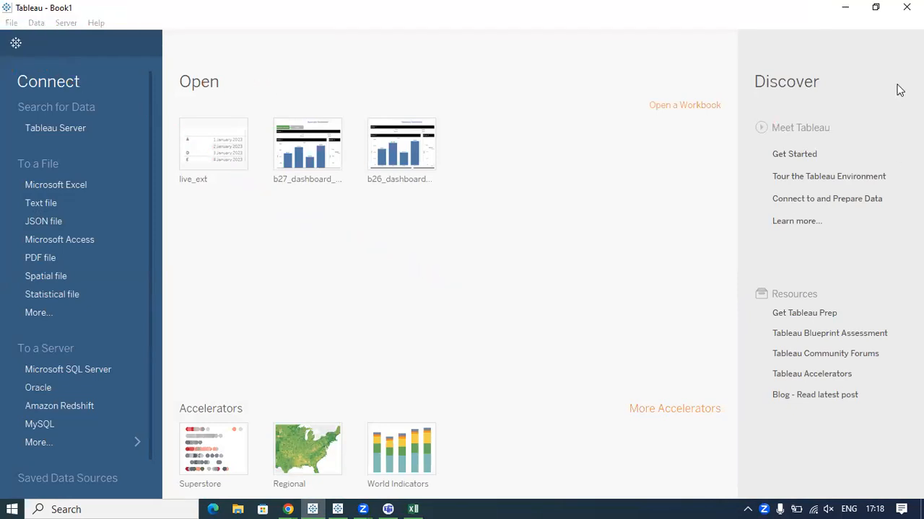
Go to the blank Sheet 1 and paste the copied Amazon table as a clipboard data source.
click(17, 46)
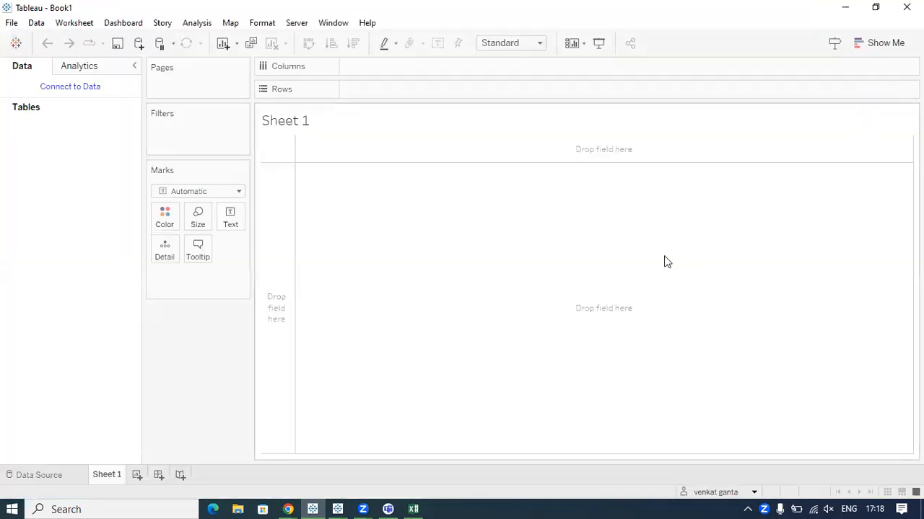
key(ctrl+2)
mouse_move(260, 131)
mouse_down()
mouse_move(319, 49)
mouse_move(257, 154)
mouse_move(281, 153)
mouse_up()
mouse_move(306, 119)
mouse_down()
mouse_move(364, 140)
mouse_move(355, 153)
mouse_up()
key(Escape)
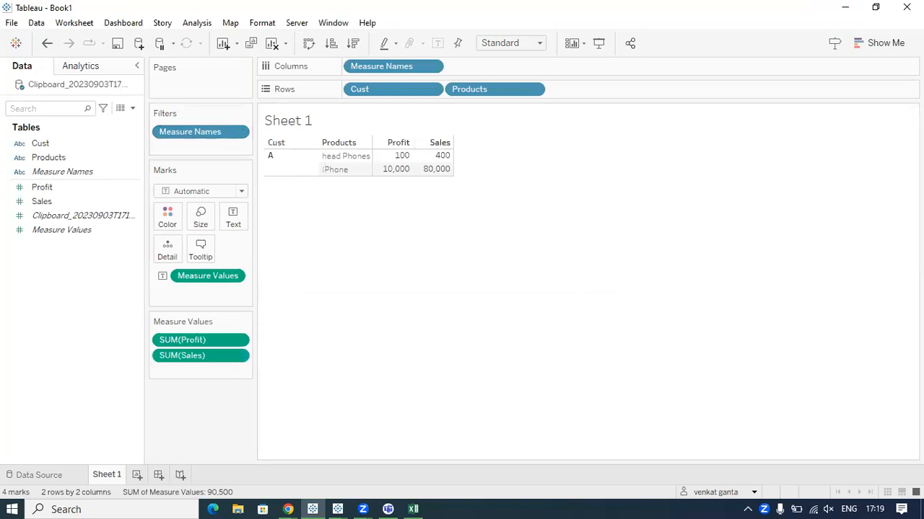
Annotate the Cust, Products, Profit and Sales fields in the data source and the table on Sheet 1.
mouse_move(0, 117)
mouse_down()
mouse_move(6, 76)
mouse_move(83, 63)
mouse_move(1, 72)
mouse_up()
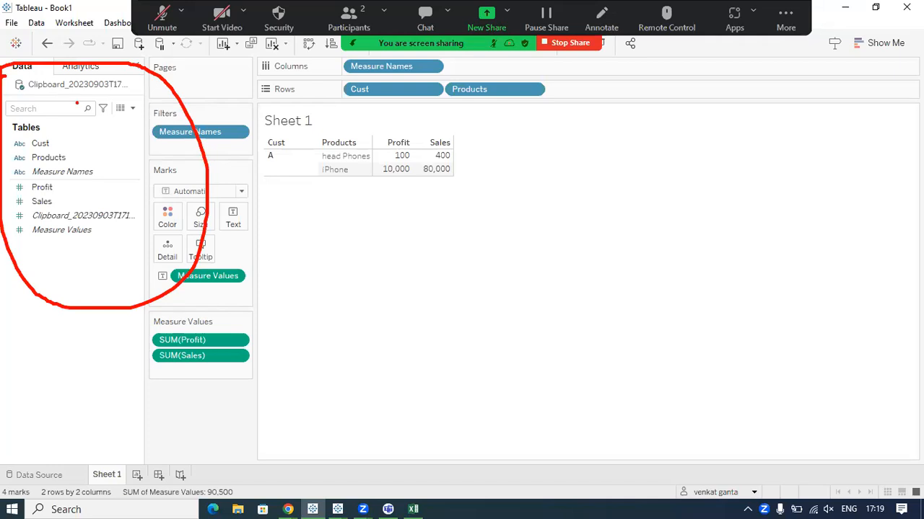
drag(146, 105, 203, 91)
drag(58, 138, 106, 146)
drag(58, 189, 93, 178)
drag(62, 203, 120, 192)
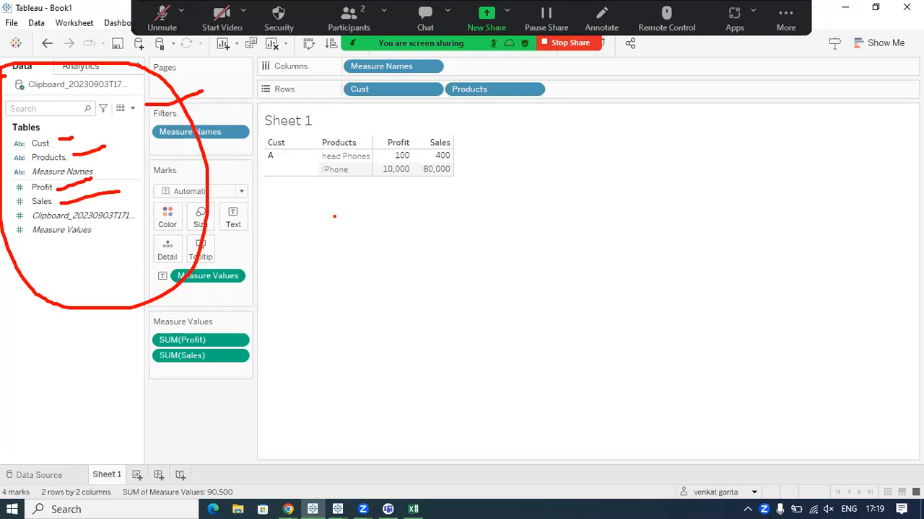
mouse_move(267, 132)
mouse_down()
mouse_move(261, 227)
mouse_move(476, 148)
mouse_move(229, 119)
mouse_up()
mouse_move(267, 193)
mouse_down()
mouse_move(556, 185)
mouse_move(524, 220)
mouse_up()
key(Escape)
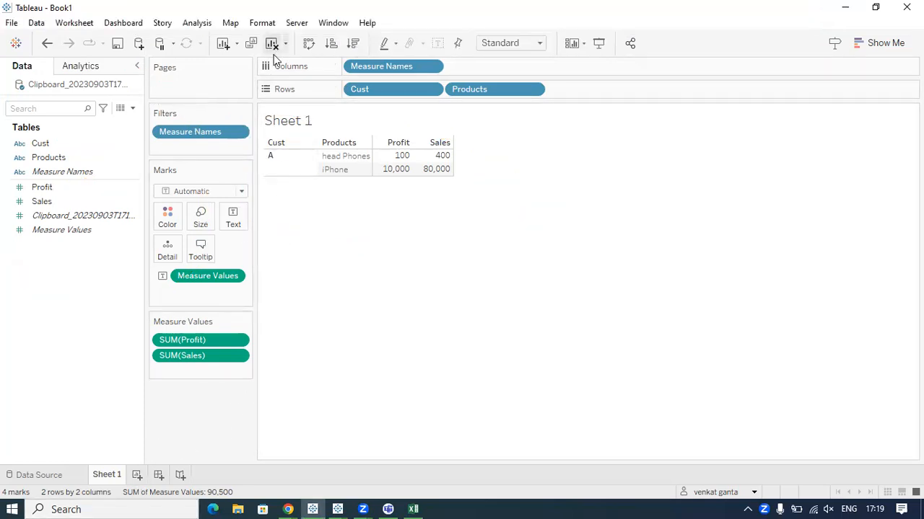
Point out the Clear Sheet command with annotations and clear all fields from Sheet 1.
drag(277, 62, 302, 230)
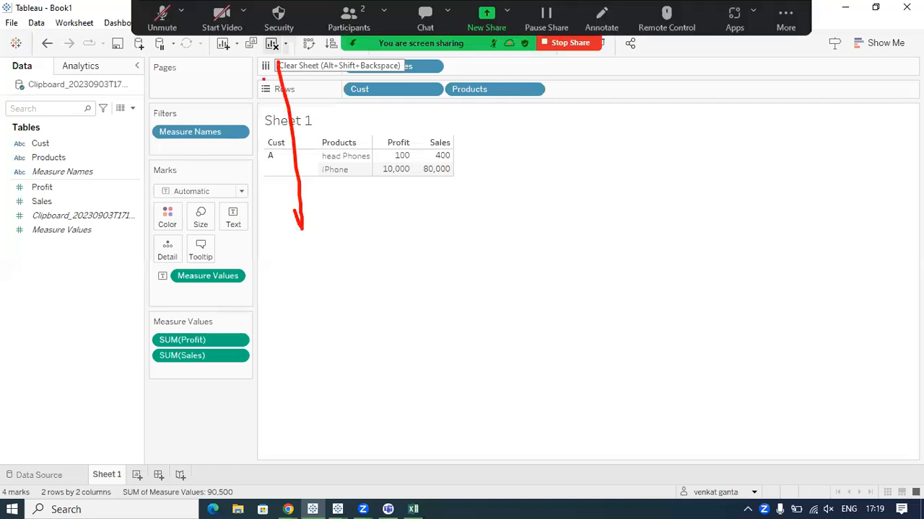
drag(288, 36, 273, 41)
mouse_move(276, 65)
mouse_down()
mouse_move(289, 54)
mouse_move(246, 54)
mouse_up()
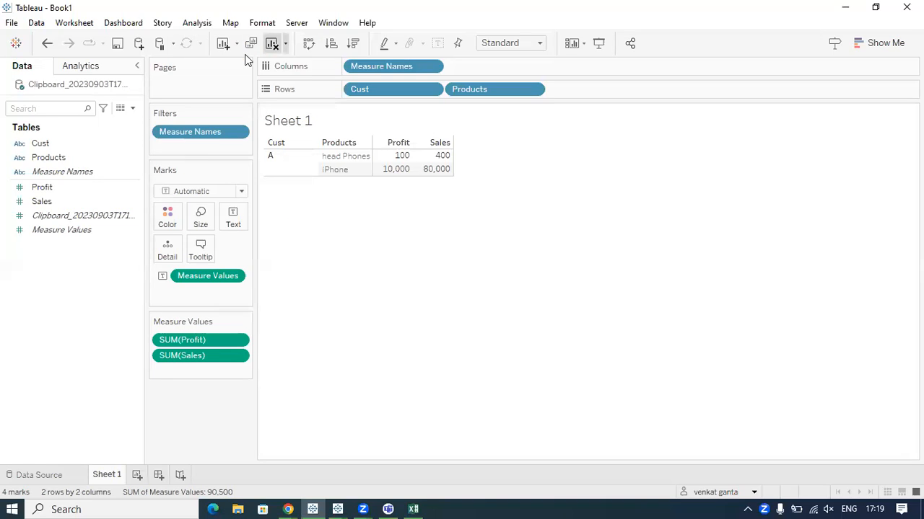
click(272, 43)
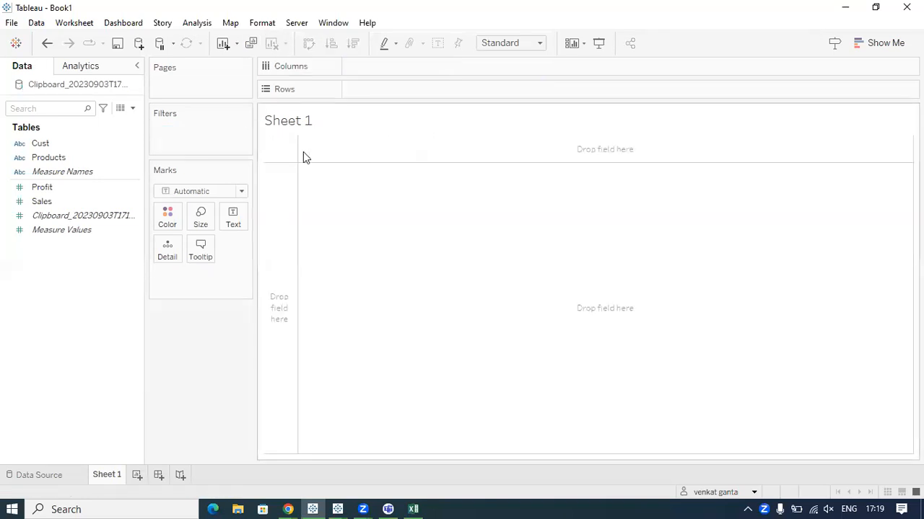
Check the CEO's total sales in Excel, and add Sales as a SUM text mark on the Tableau sheet.
click(413, 509)
drag(541, 256, 542, 273)
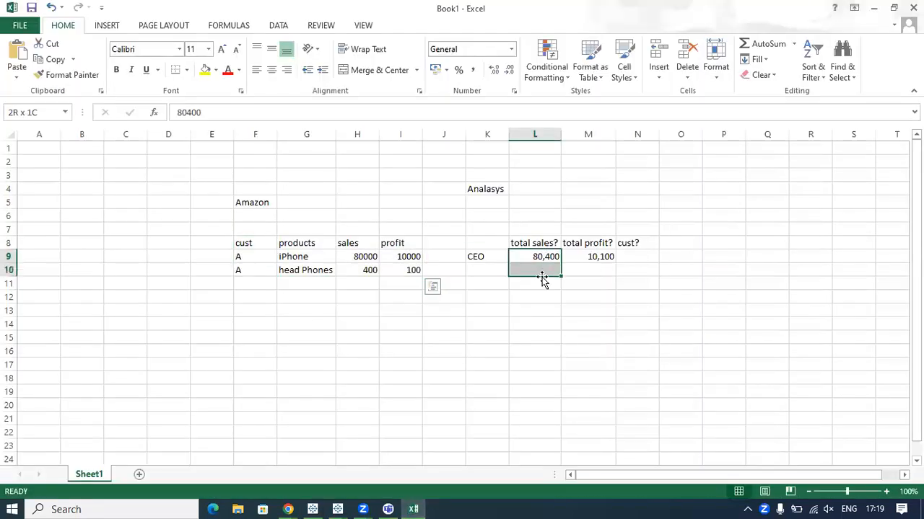
key(alt+Tab)
drag(43, 202, 225, 218)
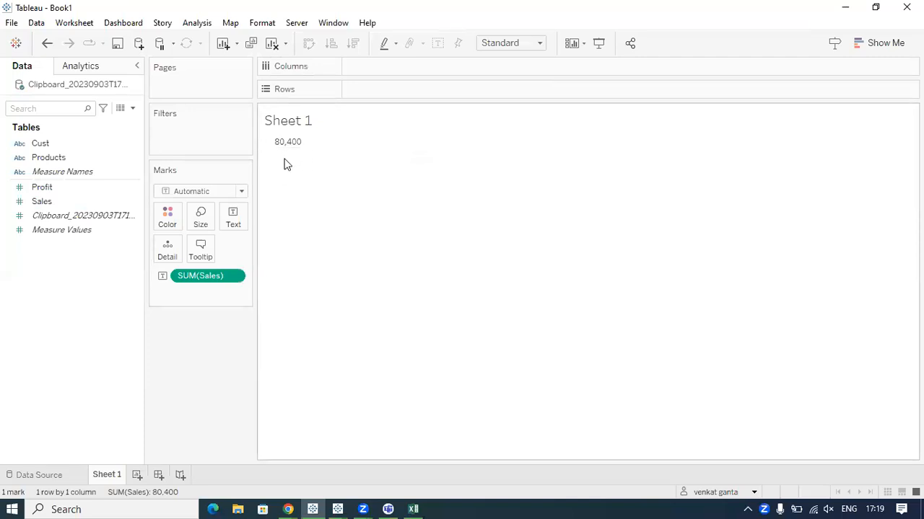
mouse_move(32, 208)
mouse_down()
mouse_move(68, 205)
mouse_move(244, 238)
mouse_move(178, 263)
mouse_move(168, 279)
mouse_move(194, 299)
mouse_move(198, 287)
mouse_up()
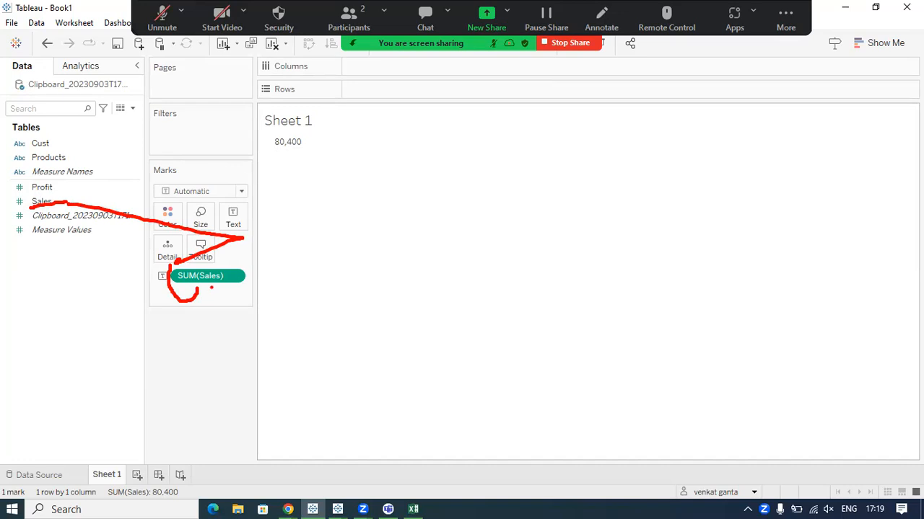
key(Escape)
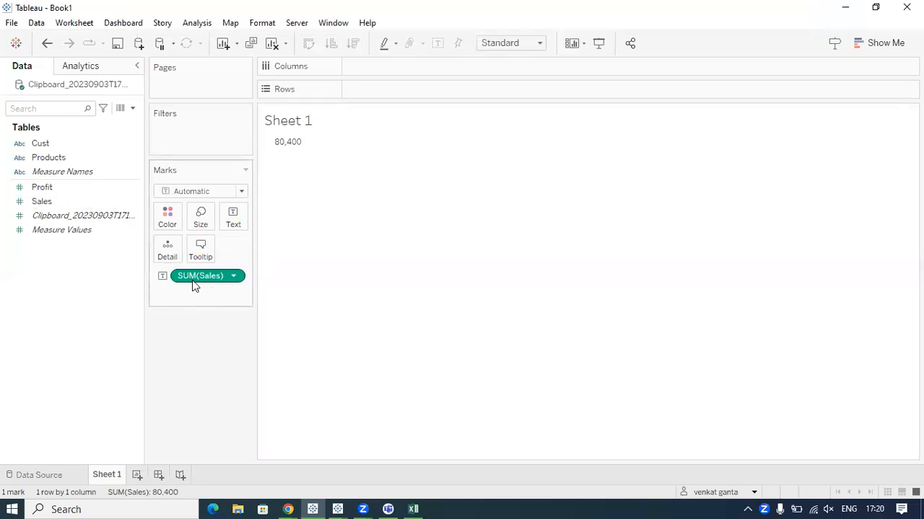
Switch to Excel and highlight the sales column from H9 downward.
click(414, 508)
click(362, 257)
drag(362, 257, 383, 378)
click(418, 349)
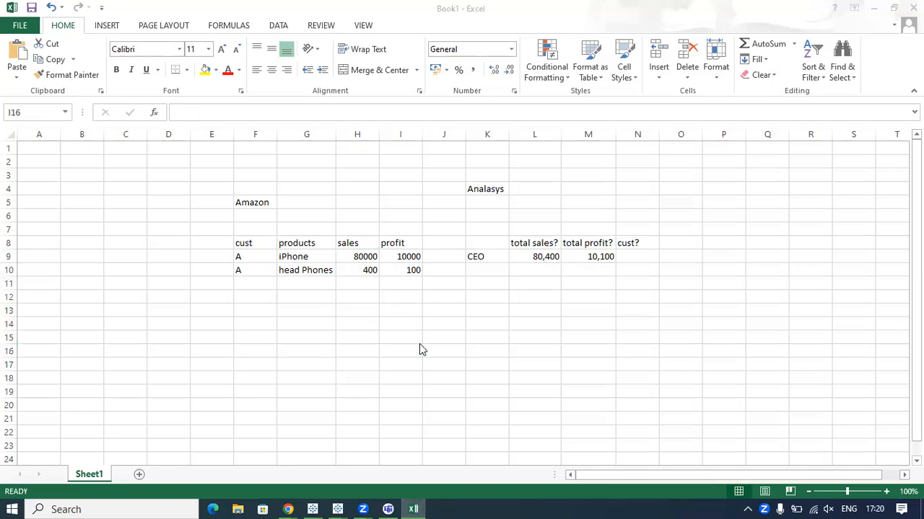
Switch to Tableau, add Profit to the Sheet 1 table, and trace with annotations how it becomes SUM(Profit) and the displayed total.
key(alt+Tab)
double_click(47, 188)
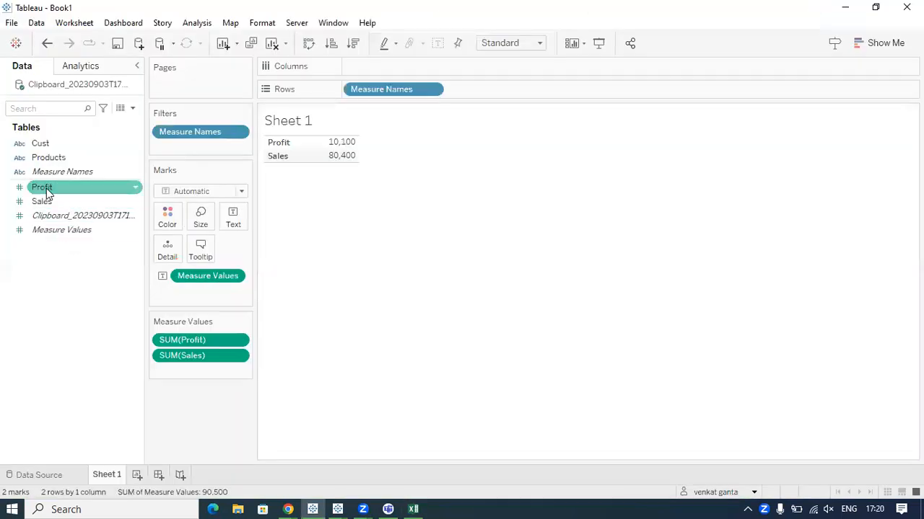
mouse_move(354, 153)
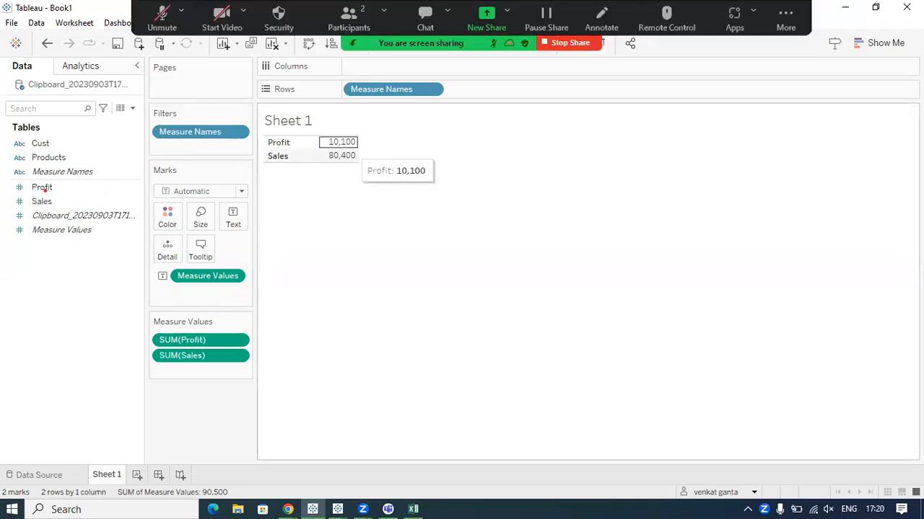
mouse_move(30, 193)
mouse_down()
mouse_move(89, 197)
mouse_move(149, 263)
mouse_move(124, 352)
mouse_move(144, 360)
mouse_move(154, 347)
mouse_move(155, 356)
mouse_move(172, 348)
mouse_up()
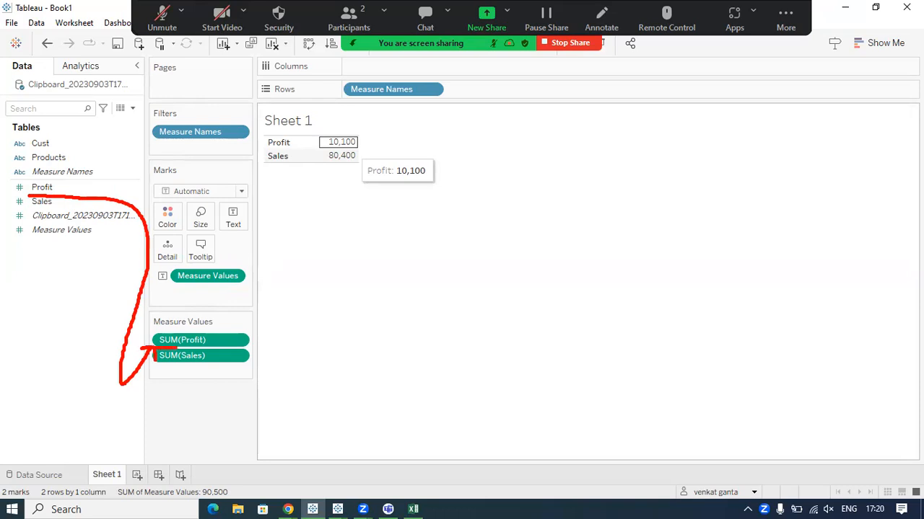
mouse_move(182, 323)
mouse_down()
mouse_move(165, 332)
mouse_move(217, 345)
mouse_move(151, 325)
mouse_move(189, 343)
mouse_move(289, 207)
mouse_move(318, 143)
mouse_move(315, 167)
mouse_up()
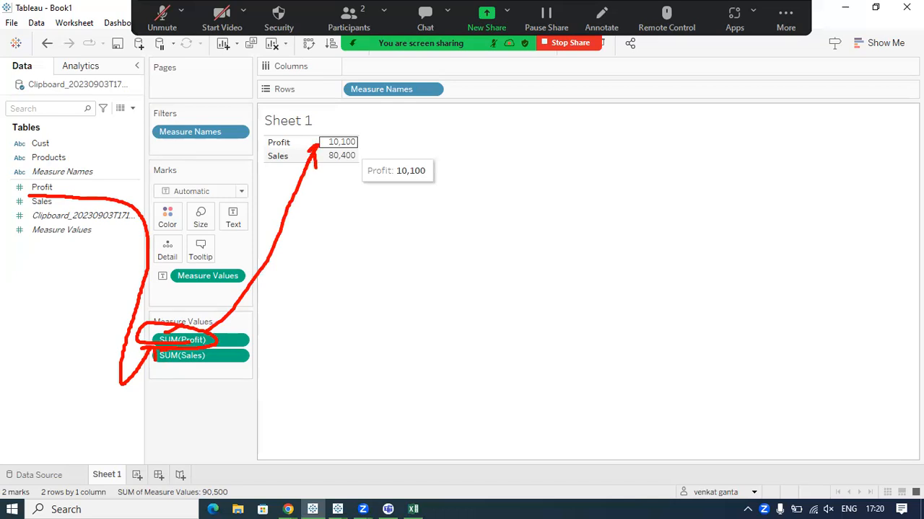
key(Escape)
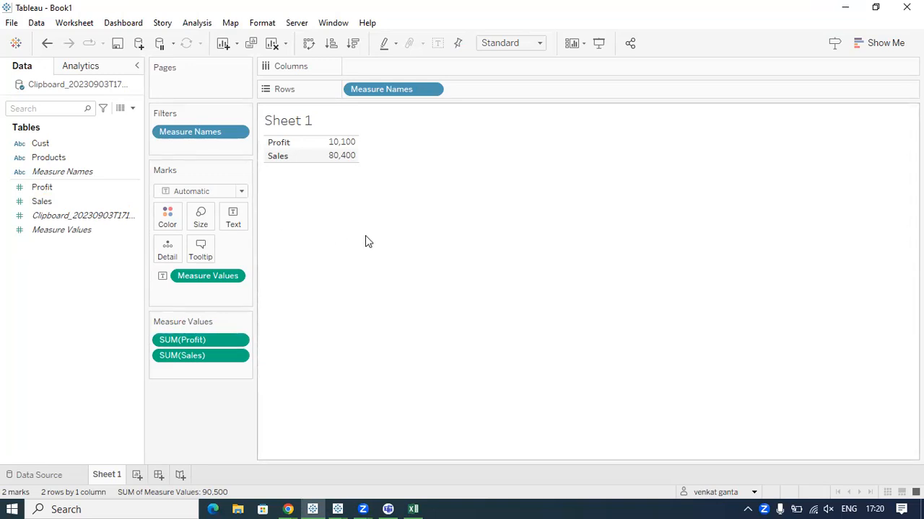
Switch to the Tableau Notes page in Chrome and expand the Tableau Introduction section to look through its topics.
click(413, 509)
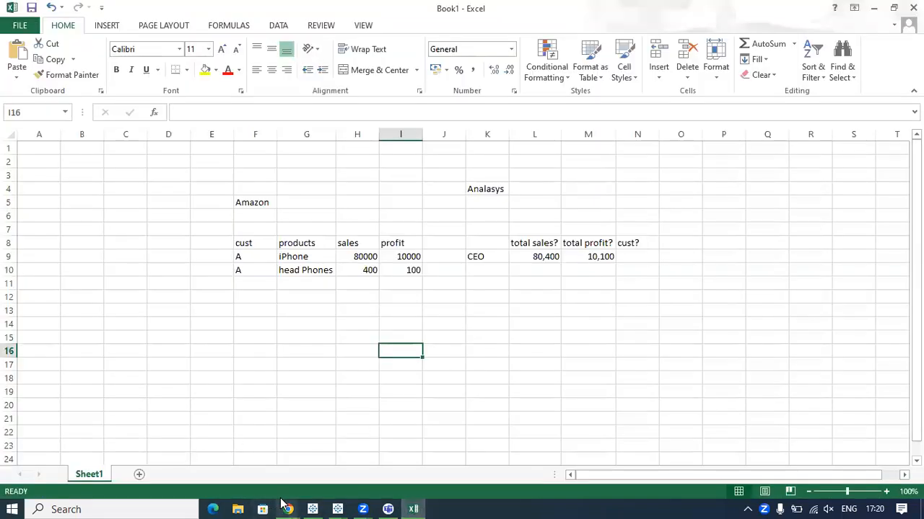
mouse_move(284, 505)
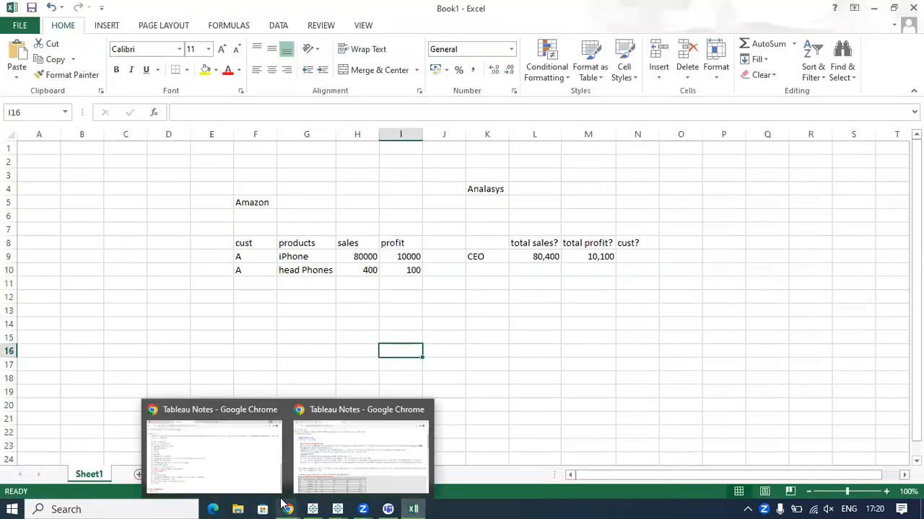
click(245, 461)
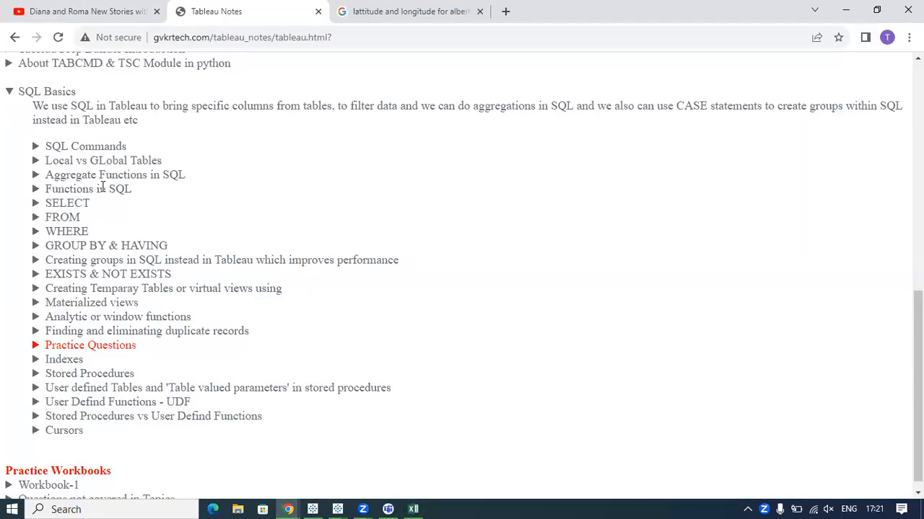
scroll(99, 190, up, 15)
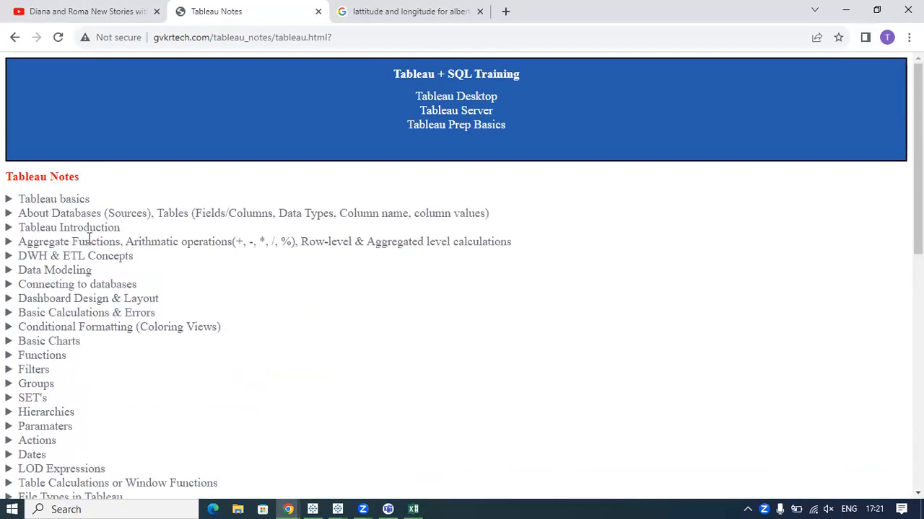
click(78, 230)
scroll(96, 231, down, 2)
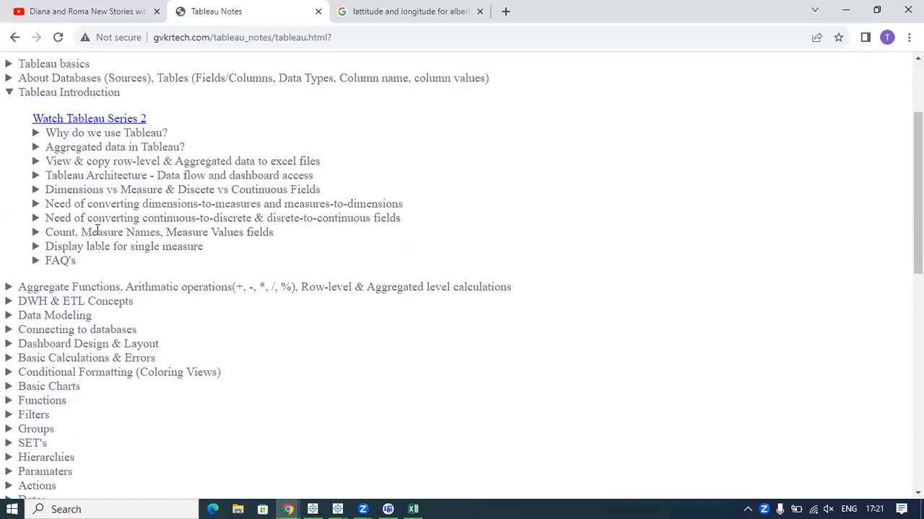
scroll(124, 246, up, 2)
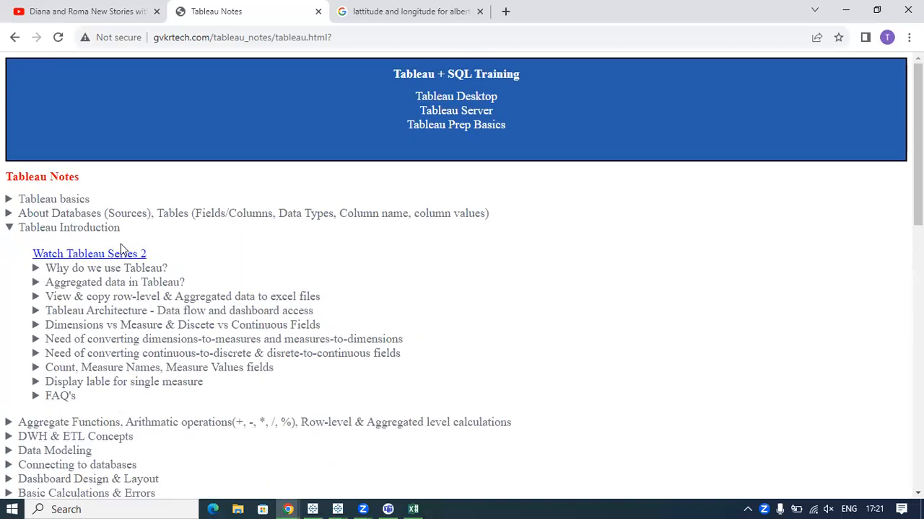
Expand About Databases in the notes and open the Domain of data you worked on topic.
click(72, 213)
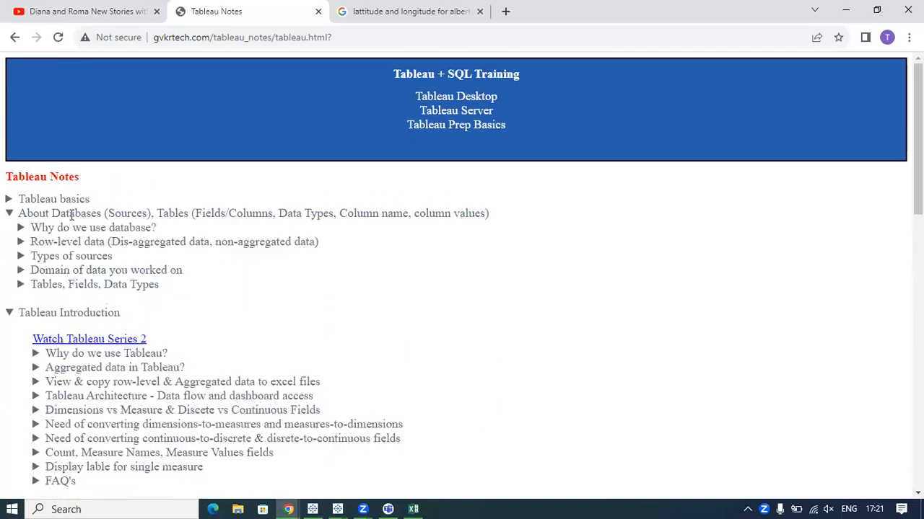
drag(32, 270, 150, 271)
double_click(150, 270)
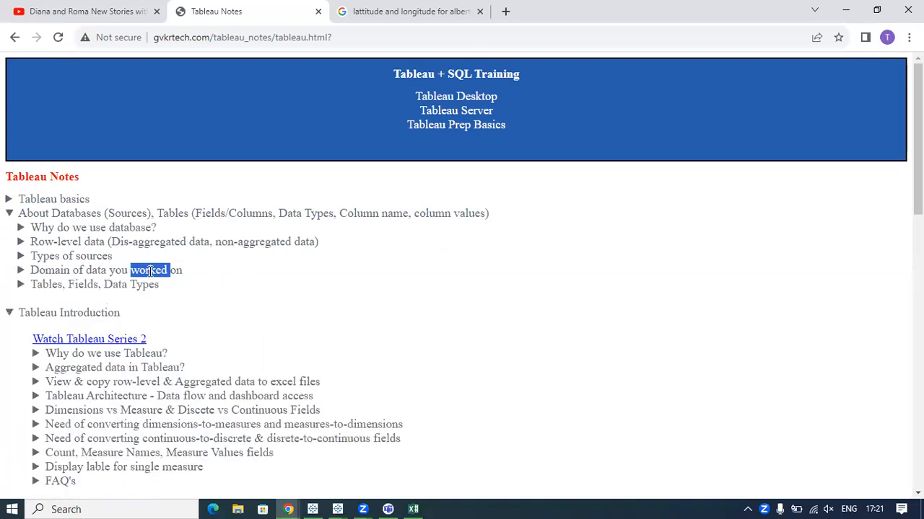
scroll(150, 271, down, 3)
Highlight the Sales, Healthcare and Education entries one after another in the list of data domains.
drag(49, 108, 92, 110)
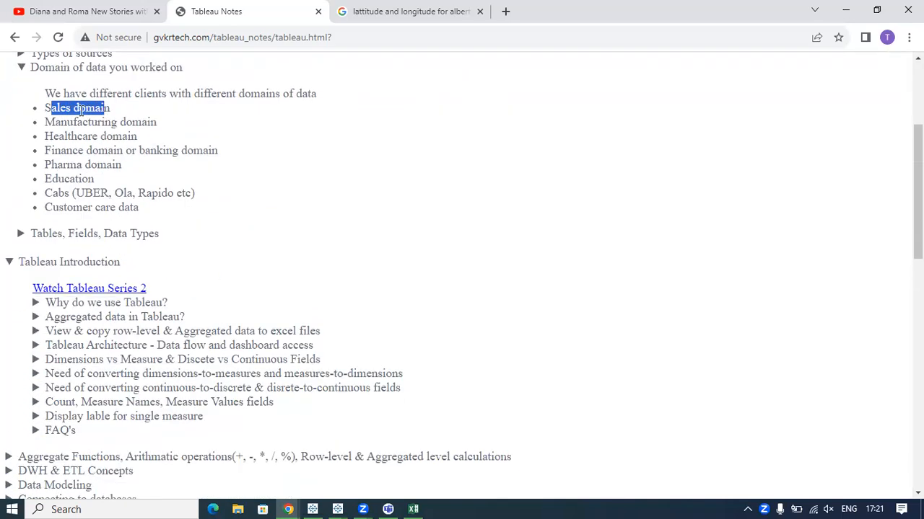
click(81, 110)
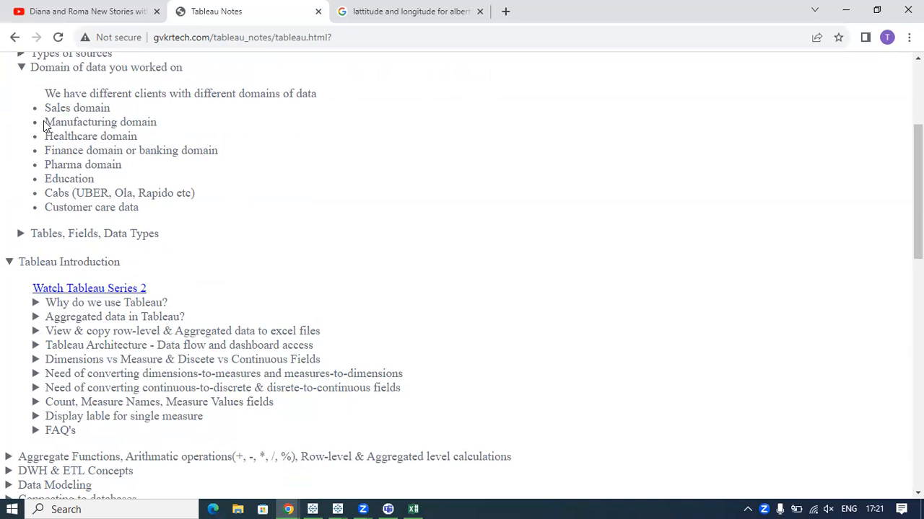
drag(59, 137, 141, 140)
drag(82, 137, 82, 182)
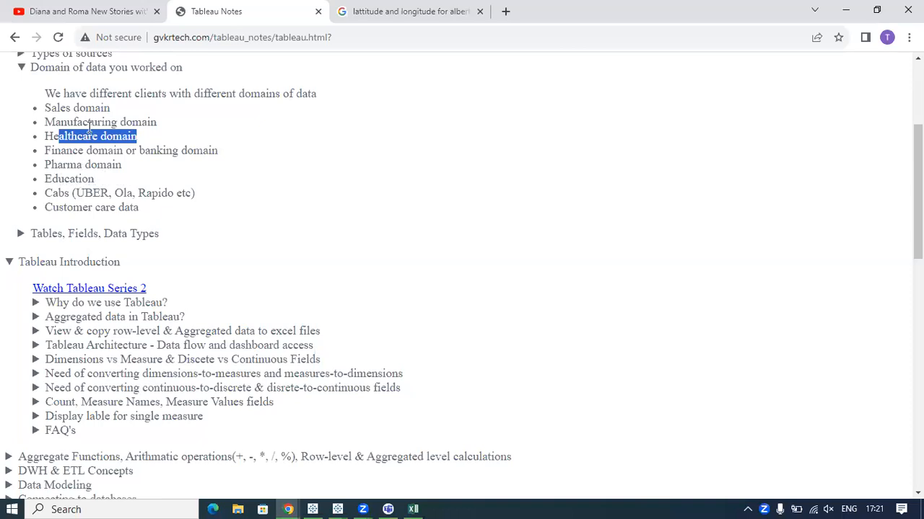
click(63, 177)
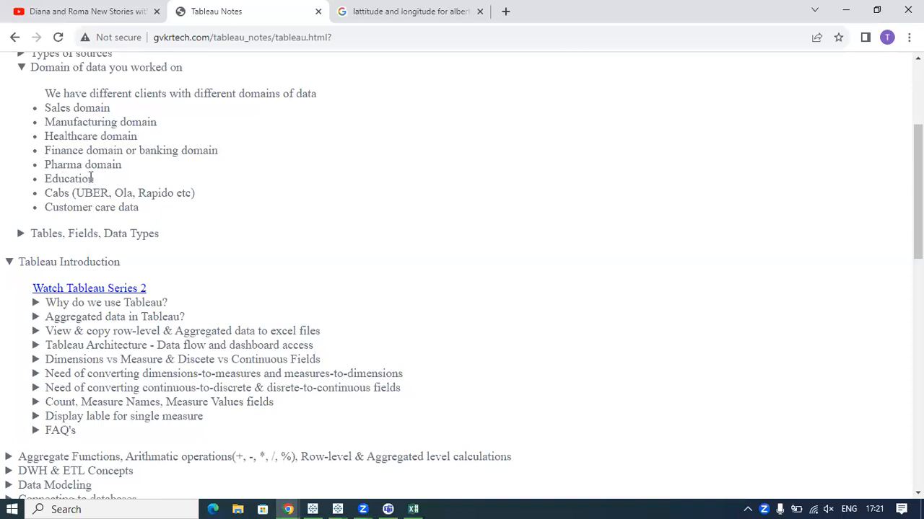
drag(92, 182, 45, 179)
click(102, 188)
Circle the Education domain in the notes, add an arrow and freehand marks beside it, and clear the annotations.
scroll(101, 189, up, 1)
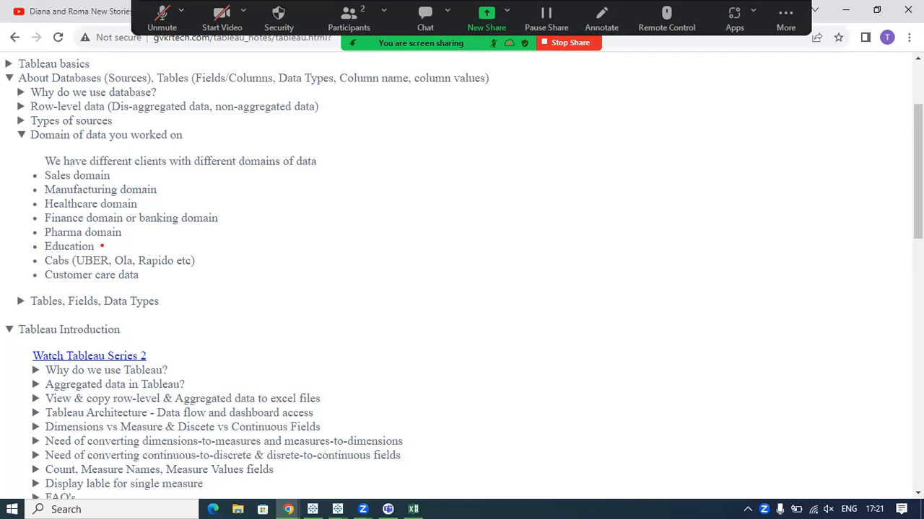
mouse_move(34, 236)
mouse_down()
mouse_move(17, 265)
mouse_move(127, 247)
mouse_move(33, 233)
mouse_up()
drag(105, 249, 181, 223)
key(Escape)
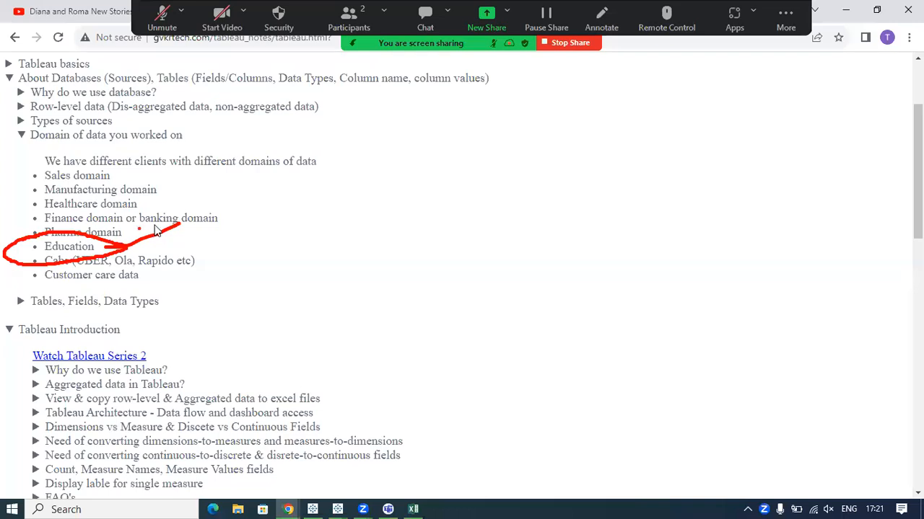
mouse_move(304, 225)
mouse_down()
mouse_move(282, 243)
mouse_move(280, 278)
mouse_up()
drag(348, 229, 377, 257)
mouse_move(351, 254)
mouse_down()
mouse_move(385, 239)
mouse_move(394, 259)
mouse_up()
key(Escape)
Switch to the Excel workbook with the Amazon table and add a new blank worksheet.
click(415, 507)
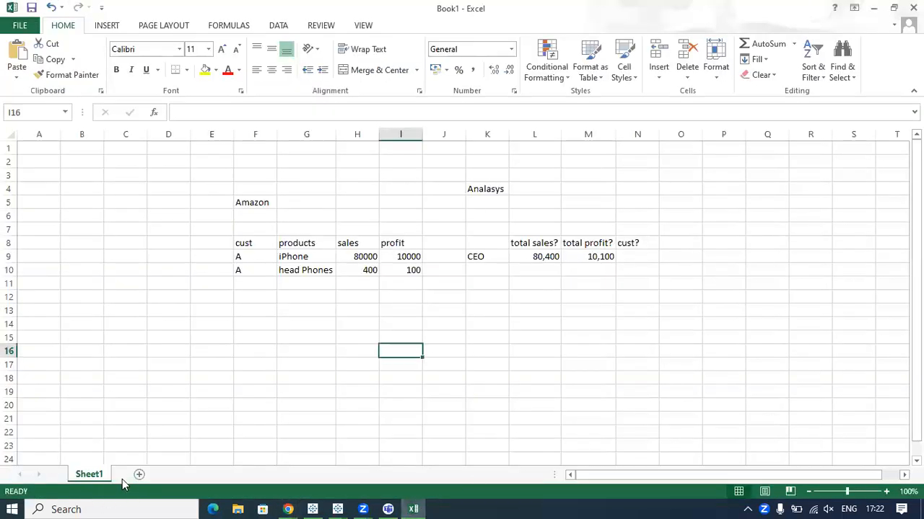
drag(260, 233, 534, 285)
click(253, 418)
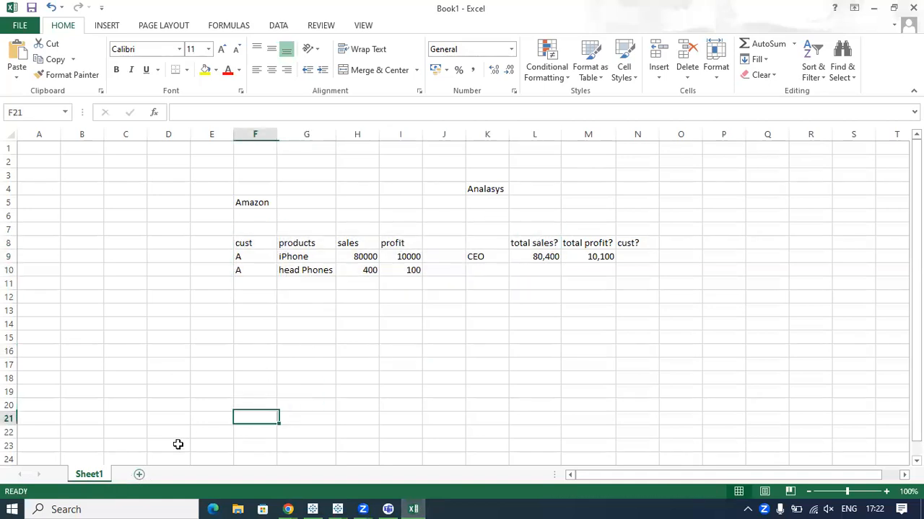
click(140, 475)
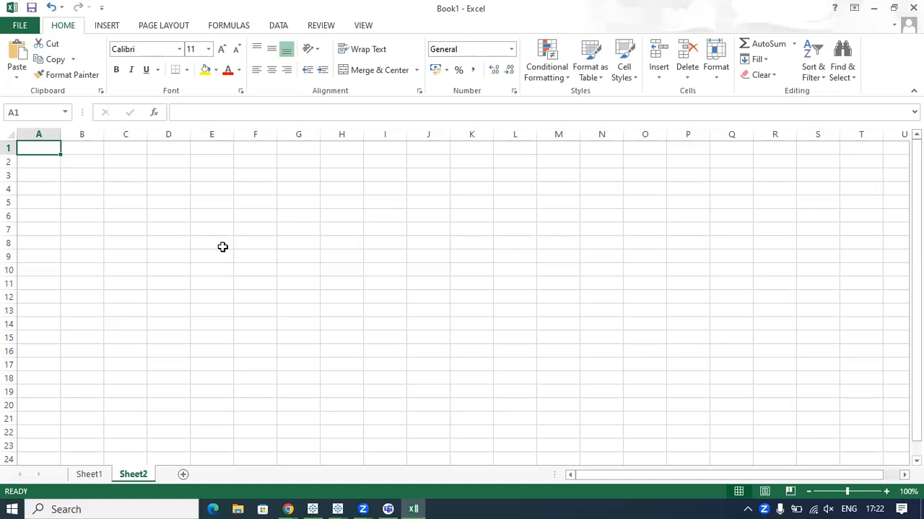
Enter the column headers roll_no, name and subject in cells A1 to C1 of Sheet2.
text(ro)
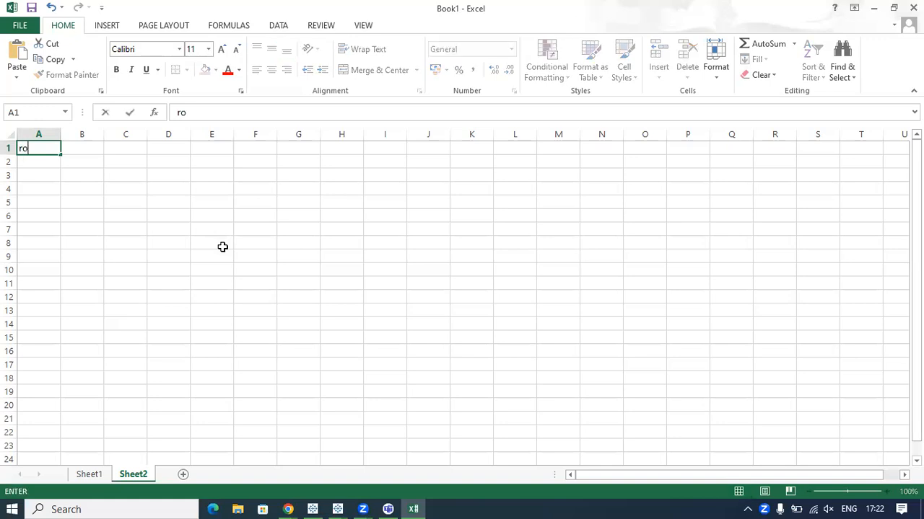
text(ll_no)
click(79, 144)
text(name)
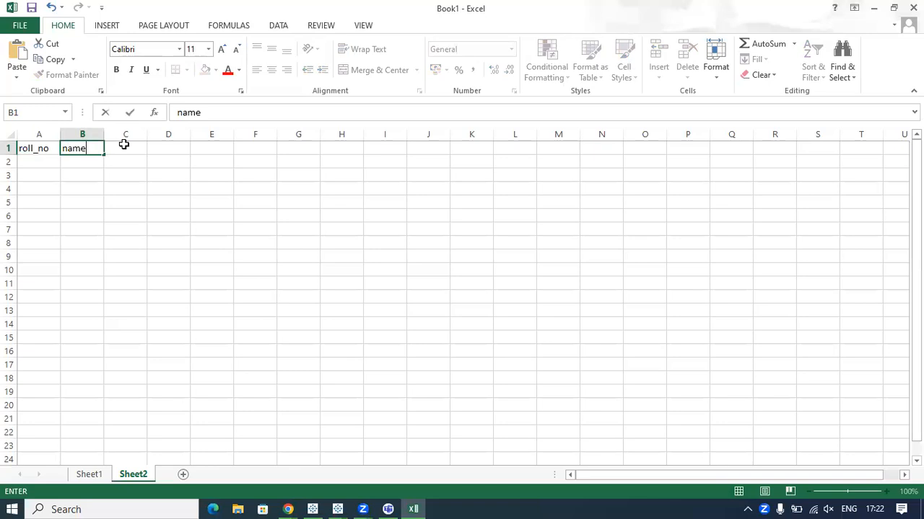
click(124, 145)
text(subject)
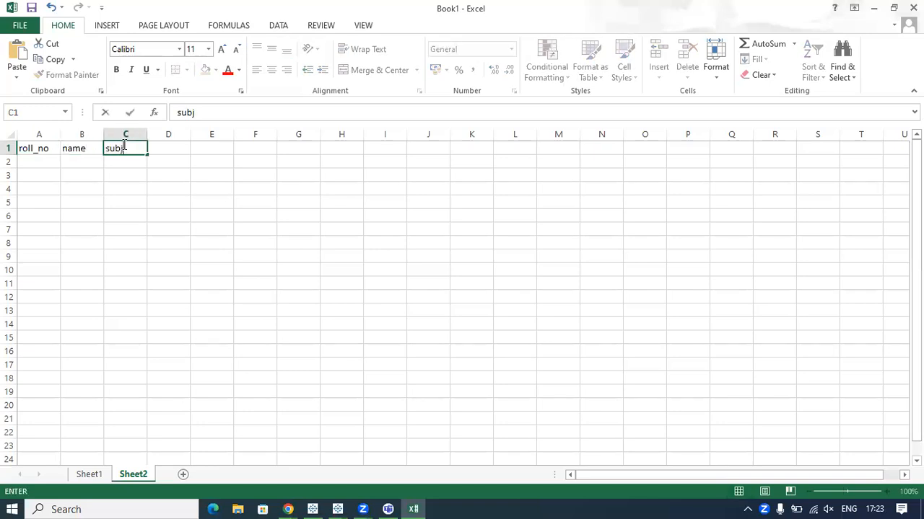
click(167, 149)
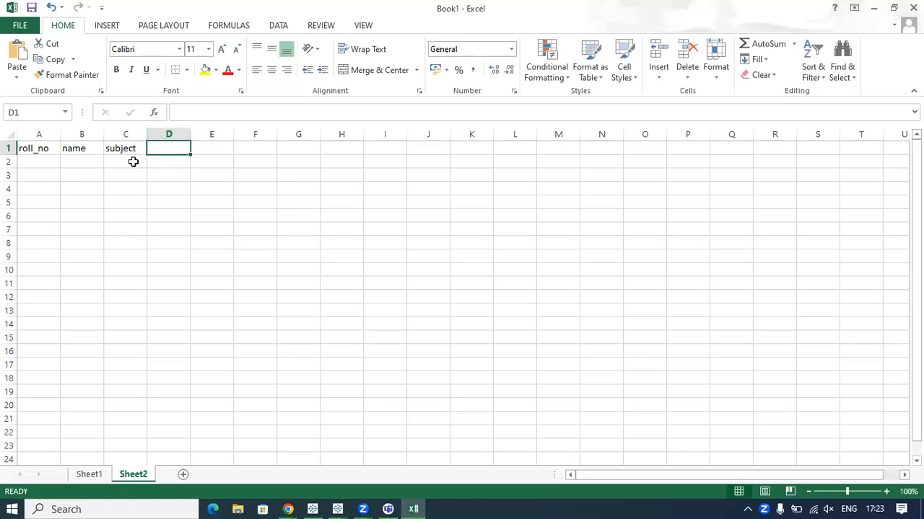
click(200, 147)
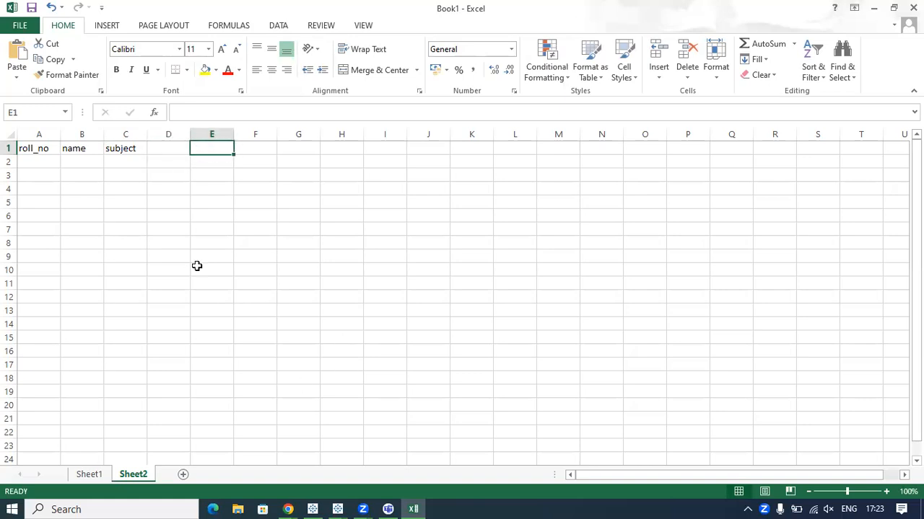
click(167, 151)
click(207, 145)
click(163, 147)
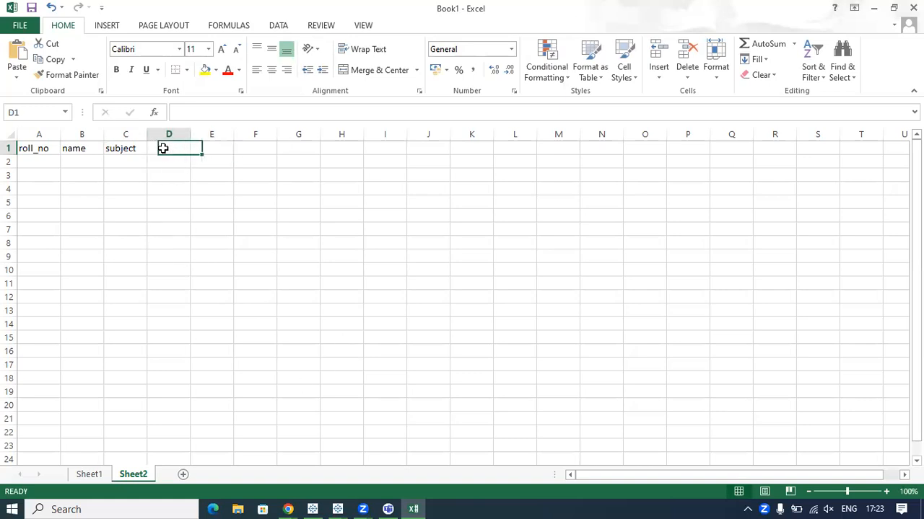
Return to the Tableau Notes in Chrome, collapse About Databases, and expand Why do we use Tableau? to show the row-level student marks table.
click(287, 510)
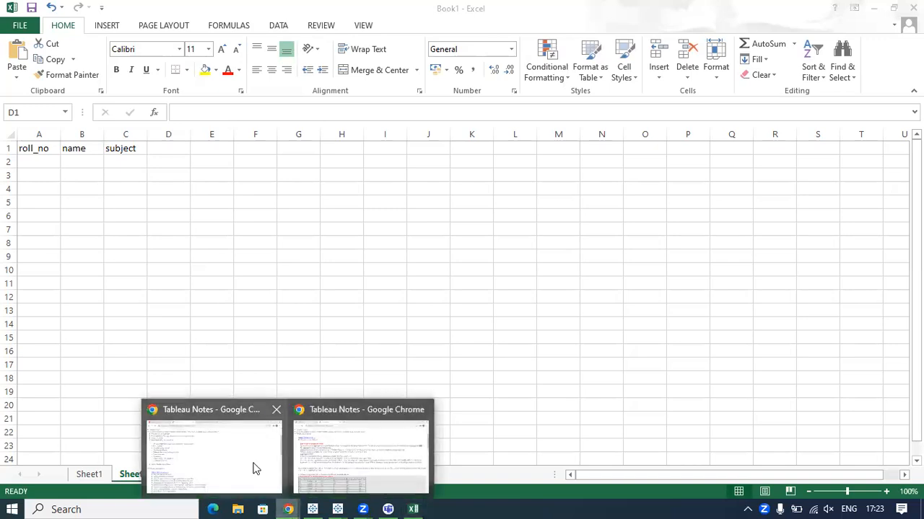
click(254, 463)
scroll(163, 296, up, 2)
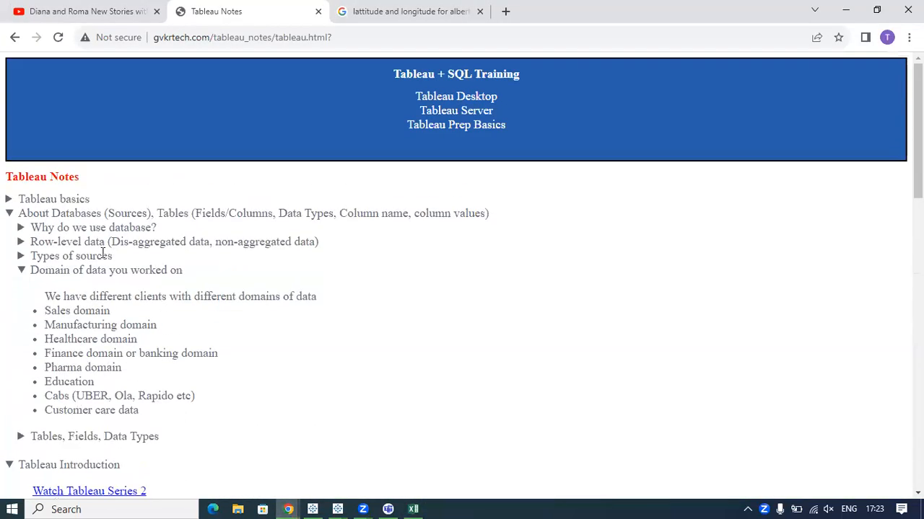
click(48, 215)
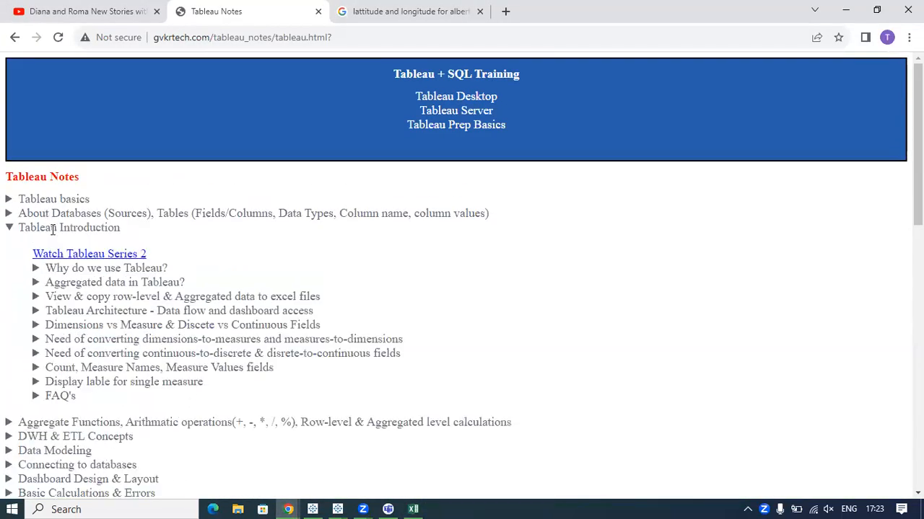
click(101, 268)
scroll(378, 247, down, 3)
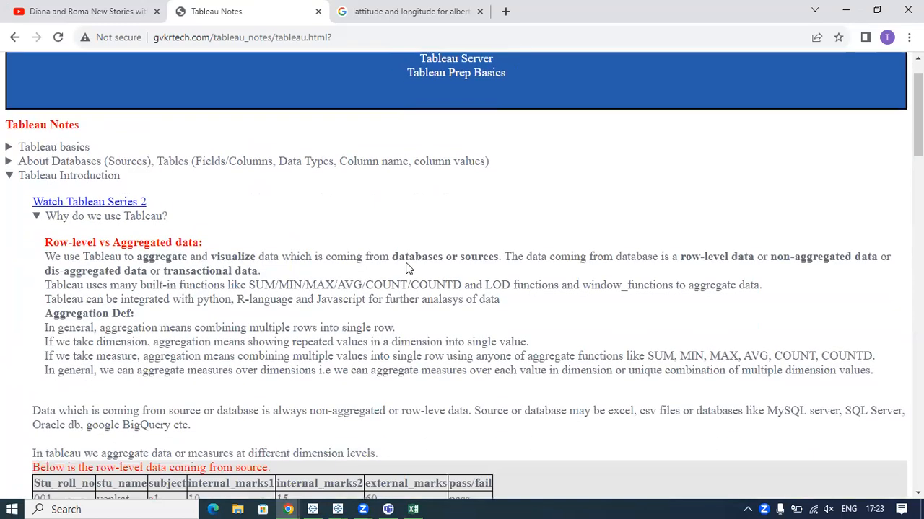
scroll(378, 248, down, 2)
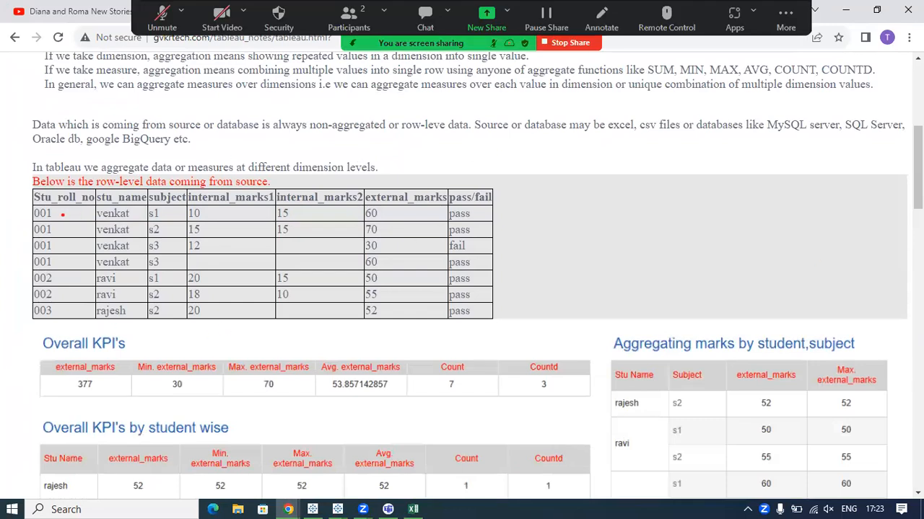
Underline the roll number 001 entries and the first two rows' values in the student marks table, and circle the external_marks header.
drag(62, 214, 91, 214)
mouse_move(54, 231)
mouse_down()
mouse_move(93, 230)
mouse_move(68, 266)
mouse_move(90, 265)
mouse_up()
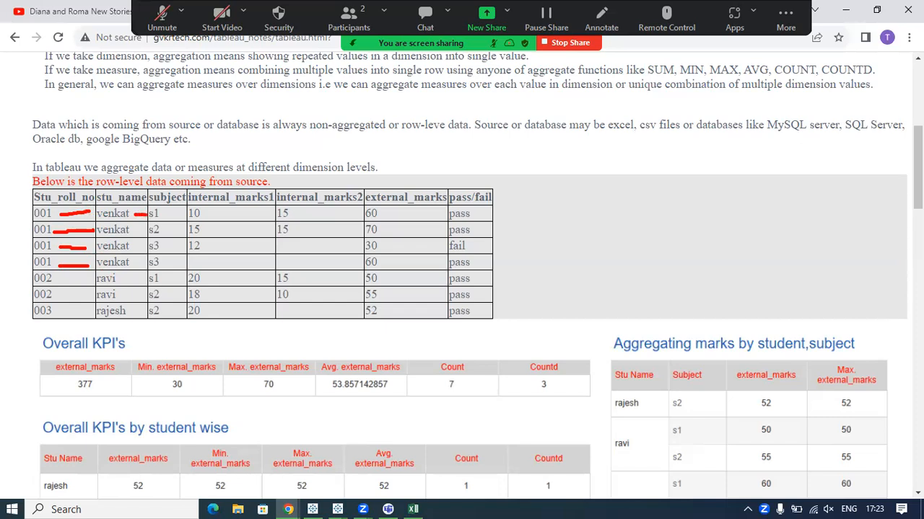
drag(166, 214, 185, 214)
drag(296, 214, 316, 214)
drag(386, 214, 416, 205)
drag(383, 214, 398, 209)
drag(477, 213, 482, 207)
drag(163, 230, 279, 236)
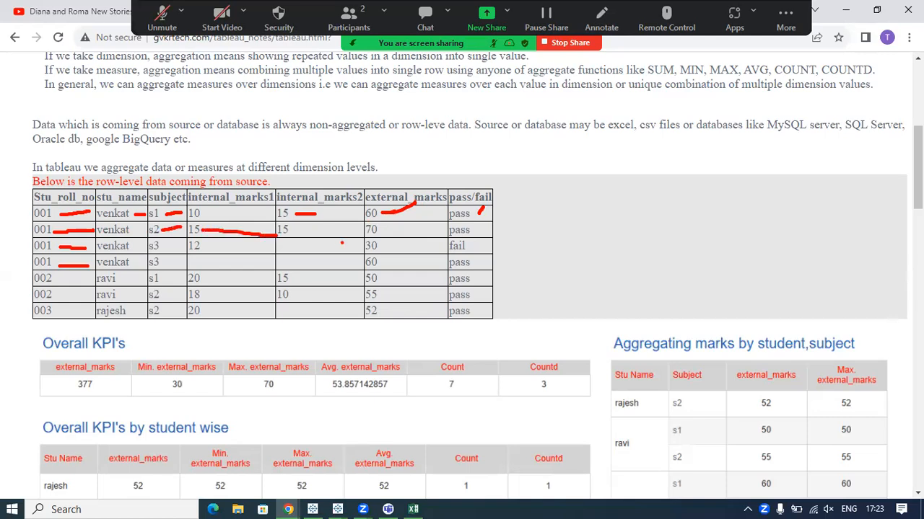
drag(380, 229, 410, 228)
mouse_move(367, 186)
mouse_down()
mouse_move(361, 202)
mouse_move(427, 214)
mouse_move(441, 189)
mouse_move(367, 180)
mouse_up()
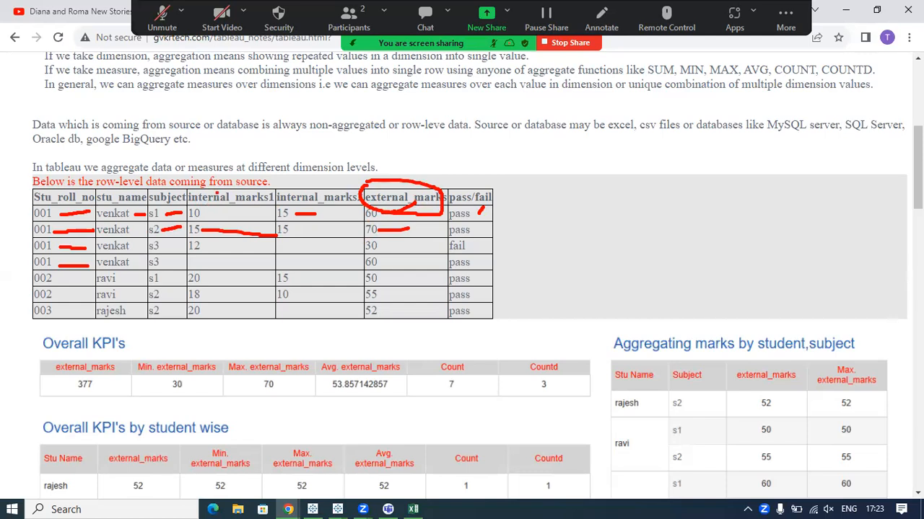
Clear the old pen marks and mark the name, subject, external marks and pass result in the first two rows of the marks table.
key(ctrl+z)
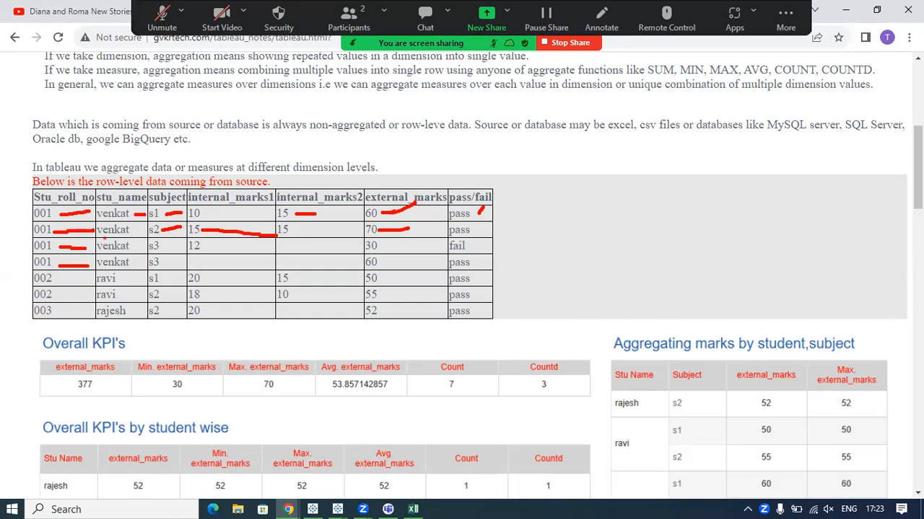
key(Escape)
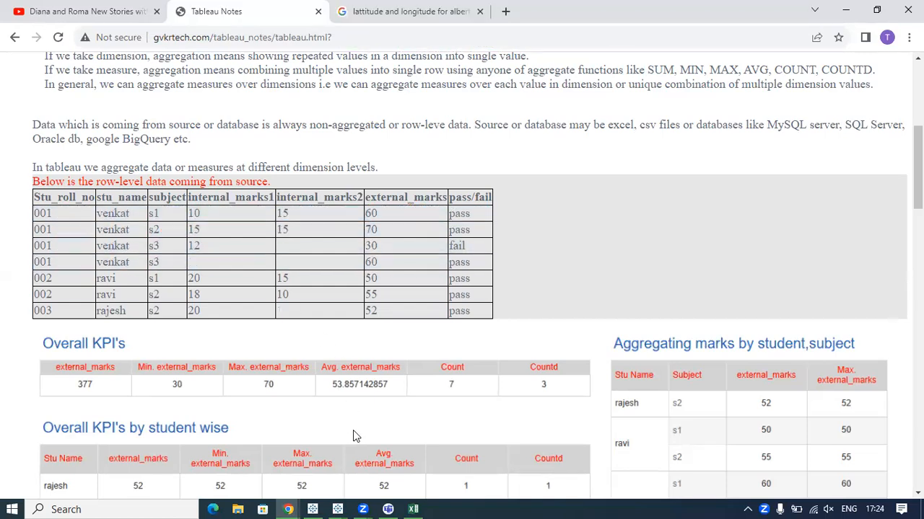
key(ctrl+2)
drag(114, 208, 175, 215)
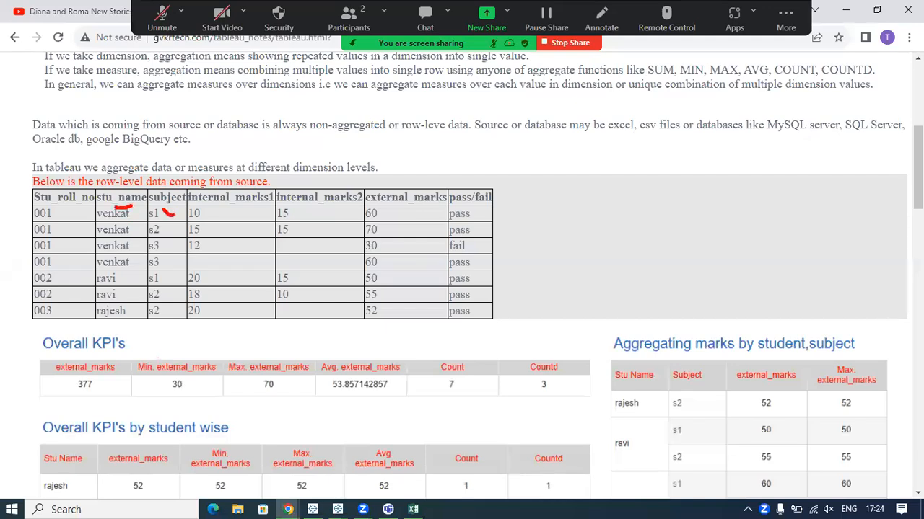
drag(377, 217, 392, 203)
drag(126, 231, 129, 229)
click(166, 230)
drag(165, 230, 170, 224)
drag(386, 231, 395, 225)
mouse_move(472, 217)
mouse_down()
mouse_move(486, 210)
mouse_move(489, 229)
mouse_up()
Mark the subject and external marks in both s3 rows plus the second one's pass result, and bracket the roll number 001 rows.
drag(165, 246, 177, 241)
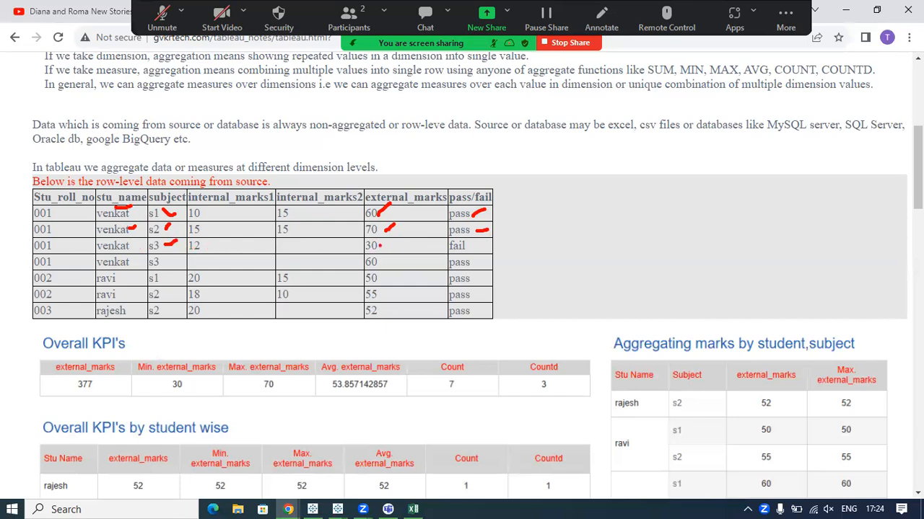
drag(387, 244, 439, 243)
drag(164, 248, 176, 243)
drag(163, 263, 180, 261)
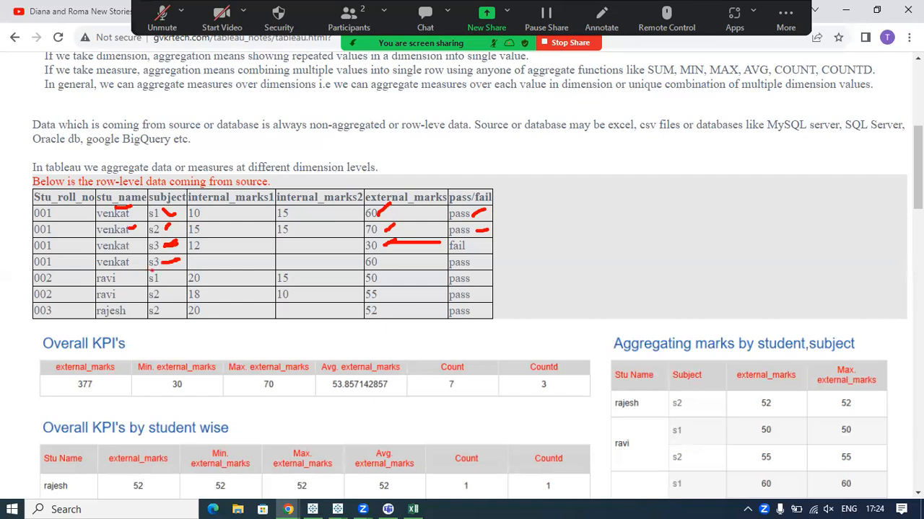
drag(180, 261, 399, 257)
drag(469, 263, 494, 253)
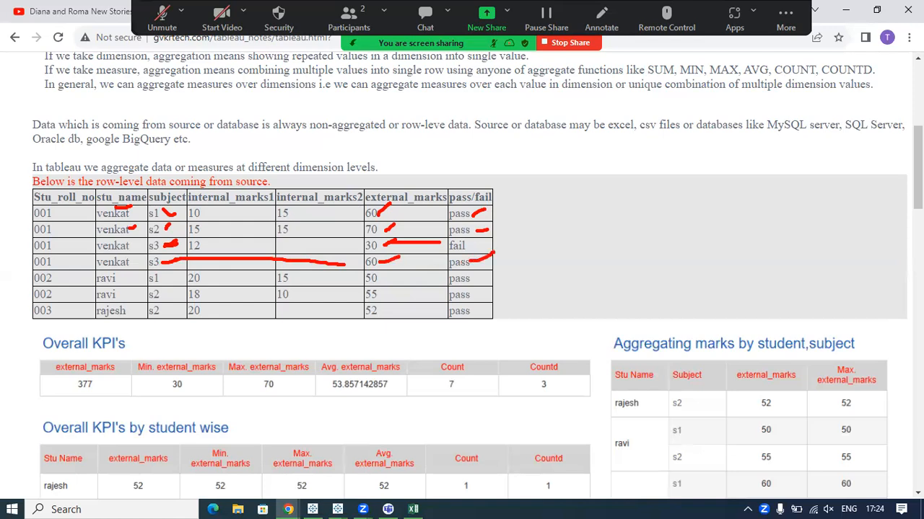
drag(90, 214, 91, 267)
Draw an arrow along the two roll number 002 rows and mark their names, external marks and pass results.
mouse_move(86, 277)
mouse_down()
mouse_move(90, 293)
mouse_move(79, 295)
mouse_move(93, 302)
mouse_move(134, 279)
mouse_move(147, 278)
mouse_move(143, 295)
mouse_up()
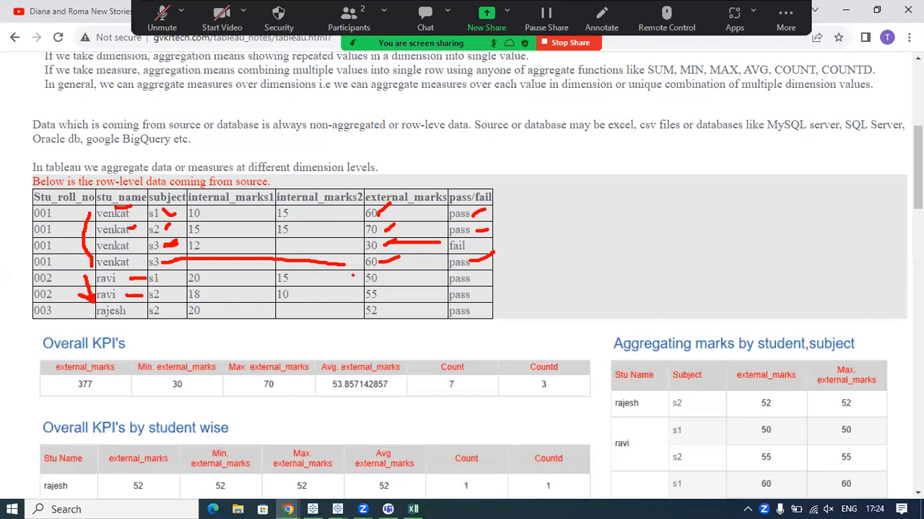
drag(383, 278, 397, 275)
drag(472, 278, 496, 275)
drag(383, 296, 401, 289)
drag(473, 296, 481, 291)
Draw an arrow at the roll number 003 row and mark its subject, external marks and pass result.
drag(81, 310, 99, 324)
drag(98, 325, 85, 325)
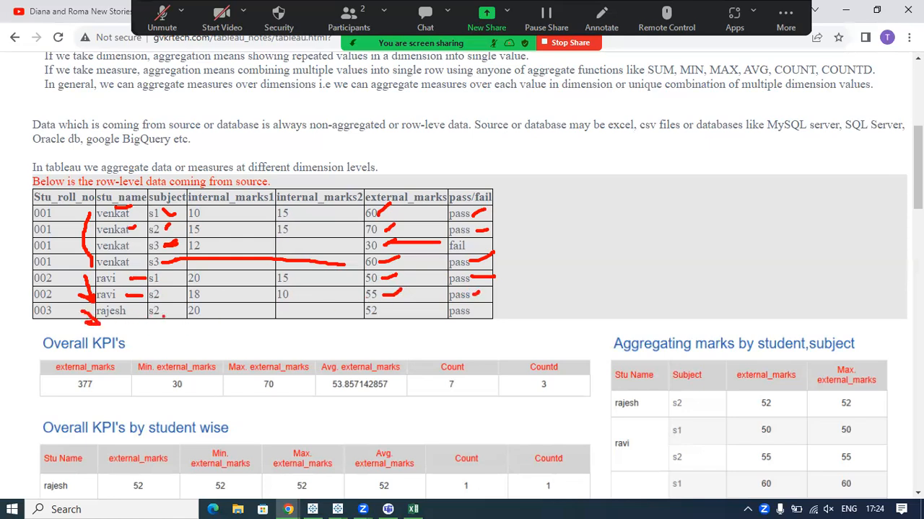
drag(165, 310, 178, 310)
drag(382, 311, 398, 310)
drag(476, 314, 497, 307)
Underline "Source or database may", excel, csv, databases, Oracle db and google BigQuery, and tick excel, csv, MySQL server and SQL Server.
drag(476, 137, 588, 133)
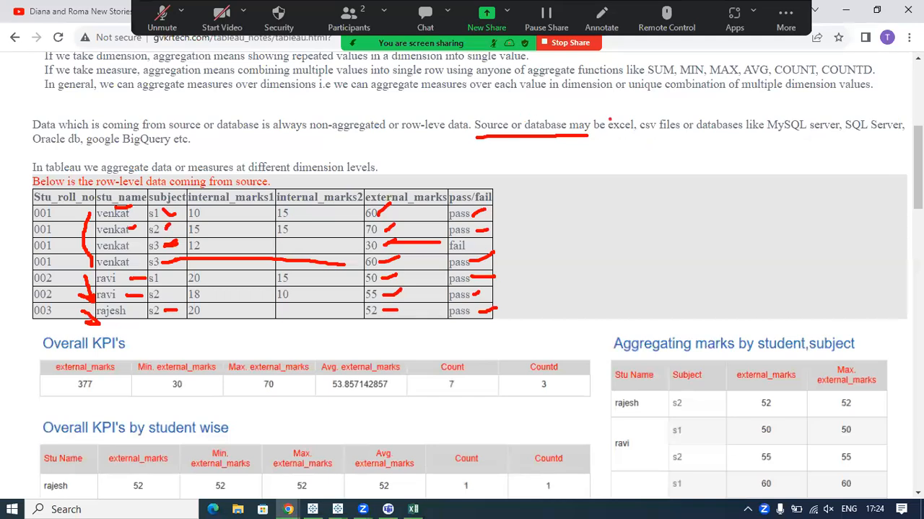
drag(610, 116, 618, 109)
drag(641, 121, 655, 109)
drag(607, 136, 730, 136)
drag(773, 115, 782, 105)
drag(850, 117, 875, 102)
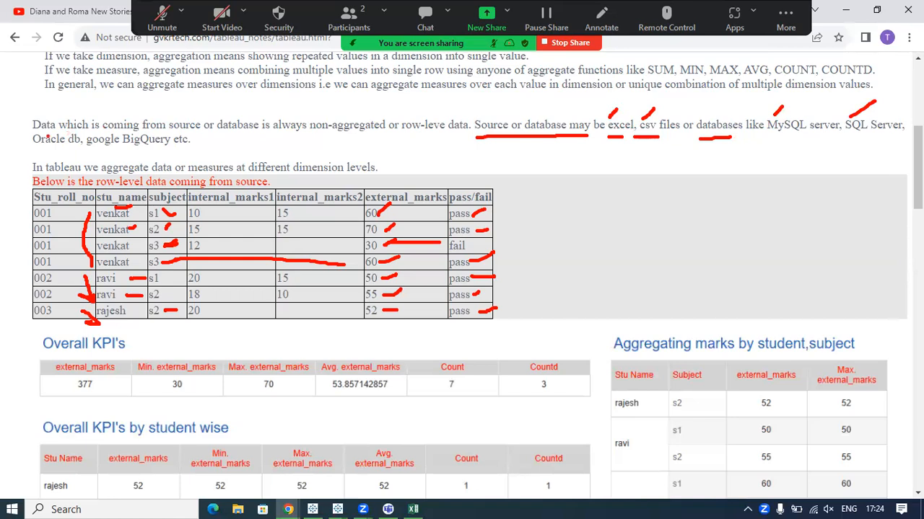
drag(32, 153, 170, 151)
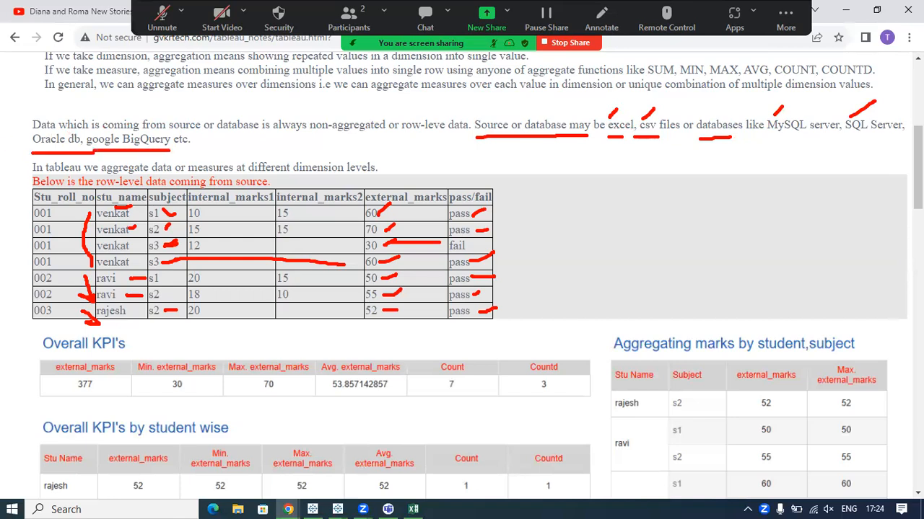
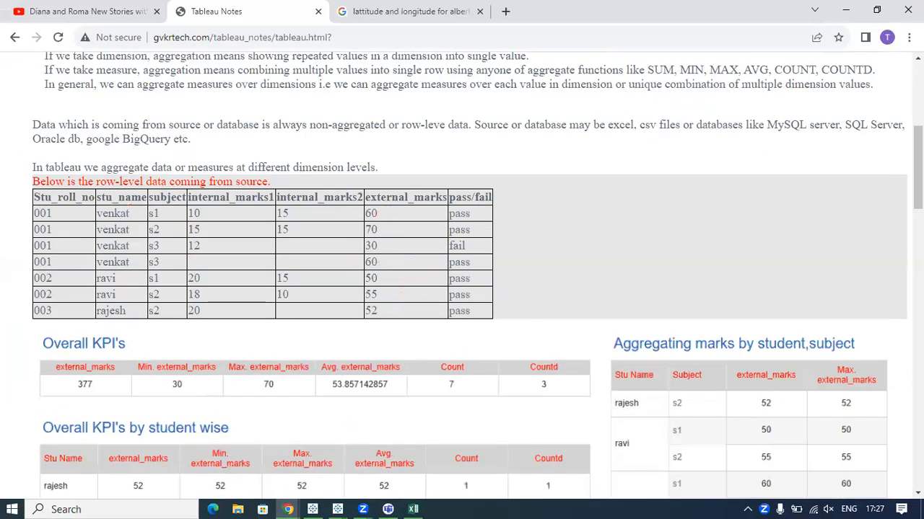
Underline "row-level" and "non-aggregated" in the Row-level vs Aggregated data paragraph, then connect "row-level" to the marked roll number 001 rows.
scroll(470, 403, up, 4)
scroll(471, 402, down, 2)
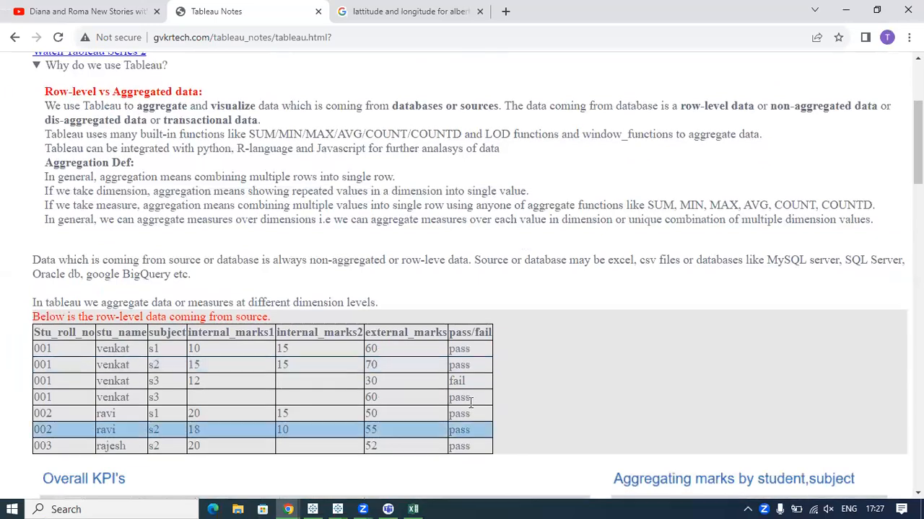
drag(768, 107, 744, 108)
drag(525, 106, 879, 106)
click(784, 109)
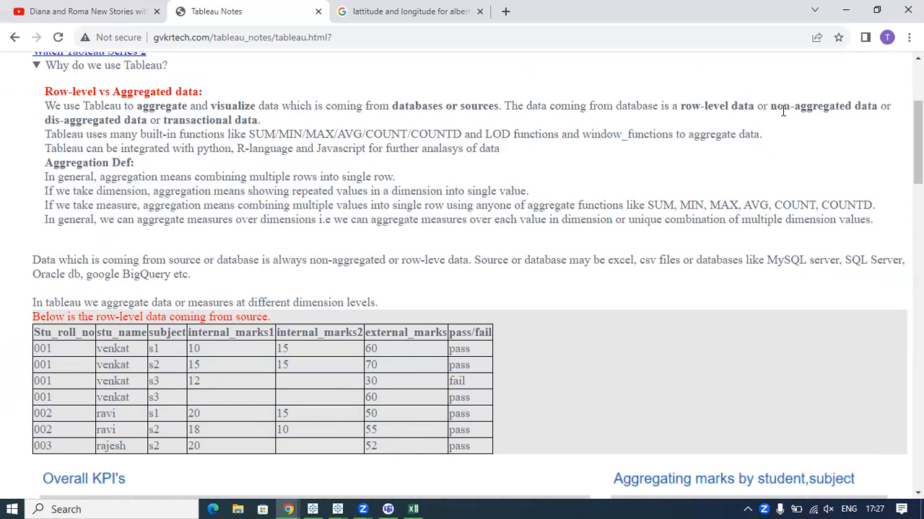
drag(768, 113, 774, 113)
drag(684, 116, 830, 113)
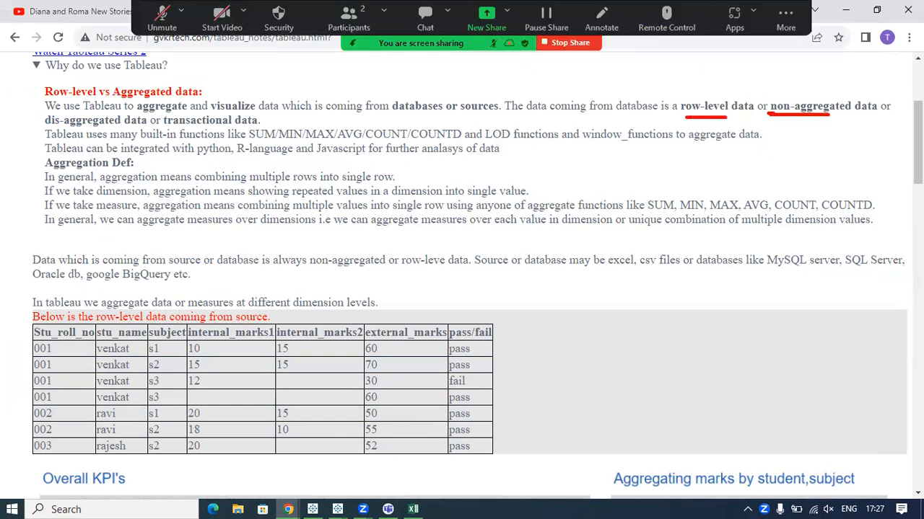
mouse_move(707, 123)
mouse_down()
mouse_move(578, 199)
mouse_move(97, 328)
mouse_move(70, 347)
mouse_move(93, 344)
mouse_move(109, 363)
mouse_move(84, 398)
mouse_up()
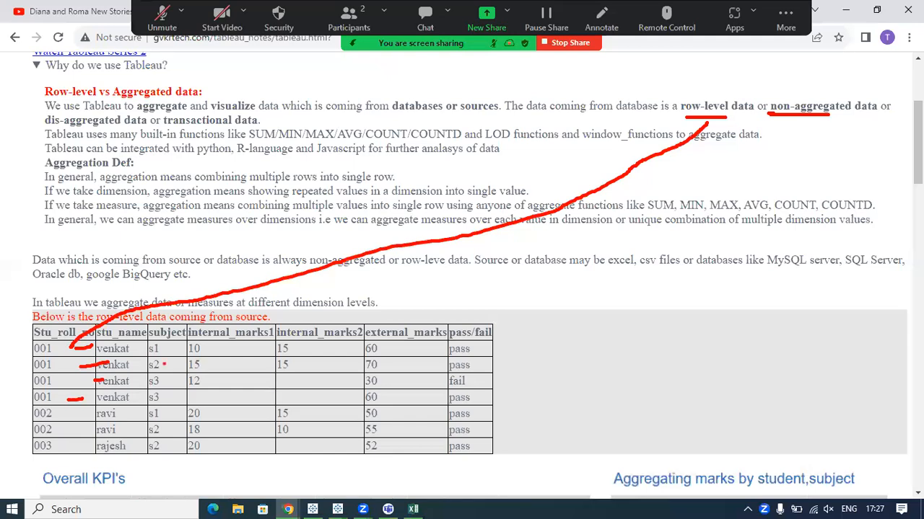
Replace the headers in row 1 of Excel's Sheet2 with a copy of the row-level student marks table from the notes.
scroll(373, 343, down, 2)
drag(404, 321, 35, 200)
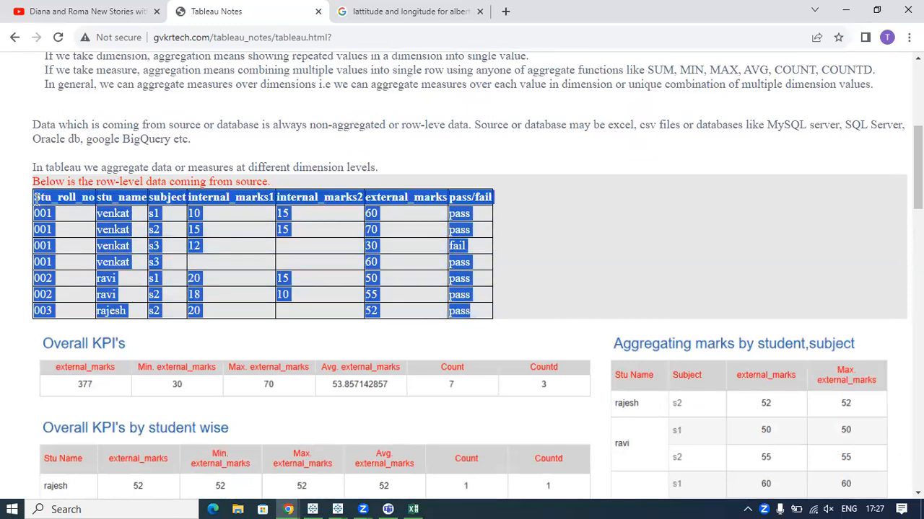
click(412, 509)
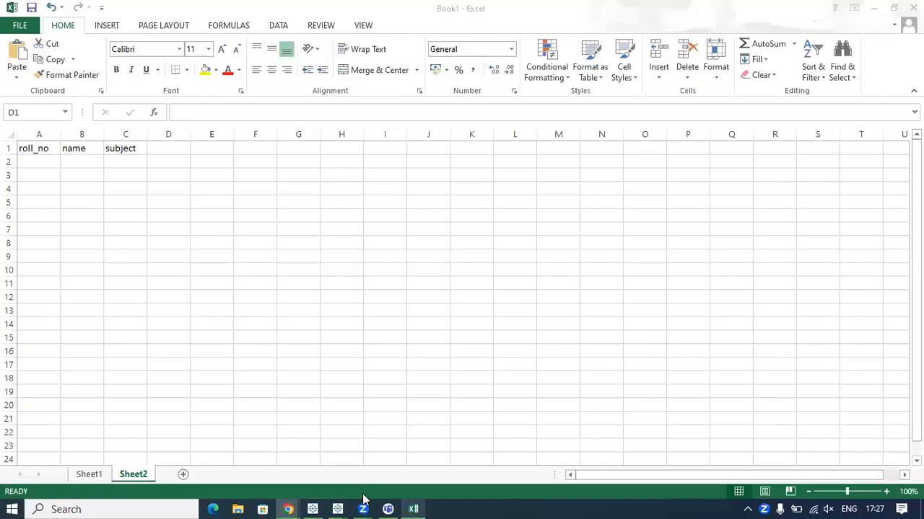
click(34, 150)
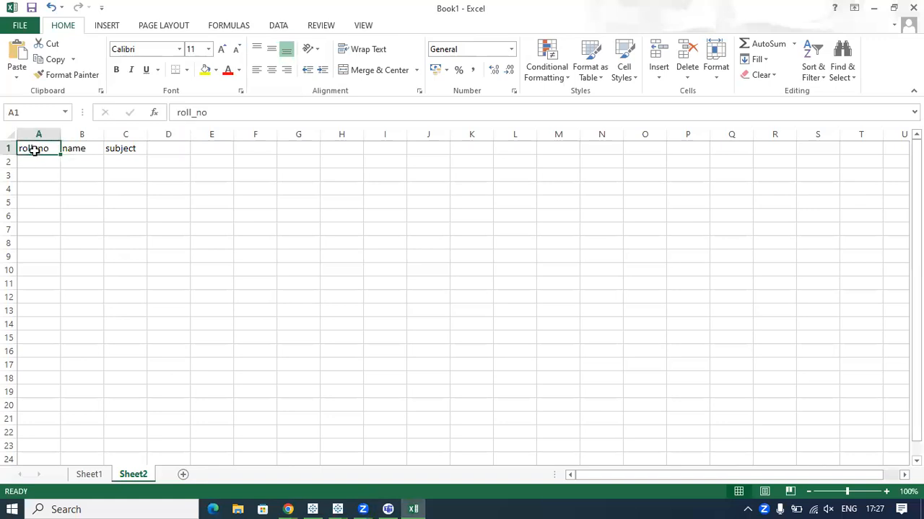
key(ctrl+shift+Right)
key(Delete)
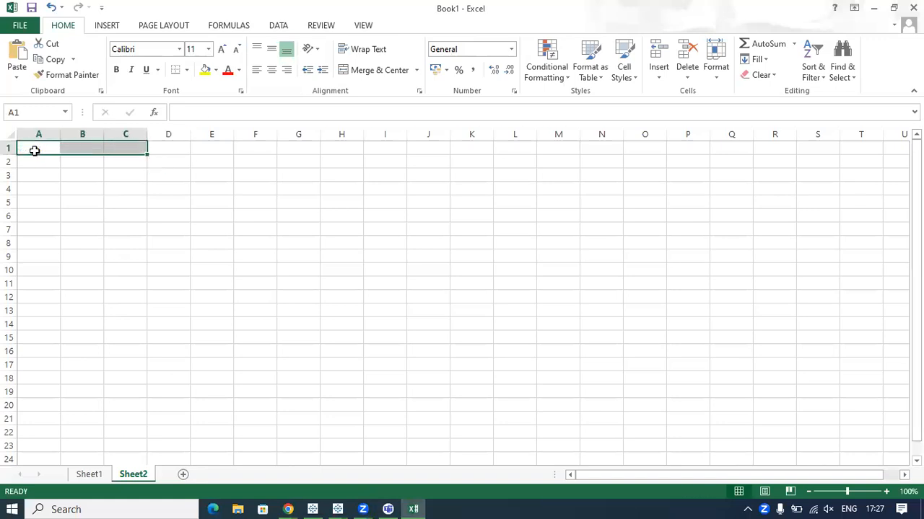
click(34, 150)
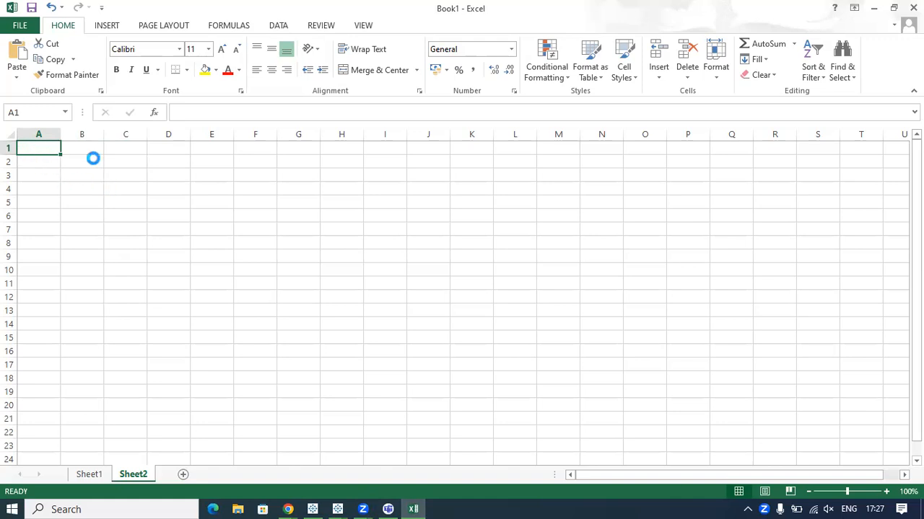
Widen the columns of the pasted marks table uniformly so their headers are readable.
drag(63, 129, 206, 129)
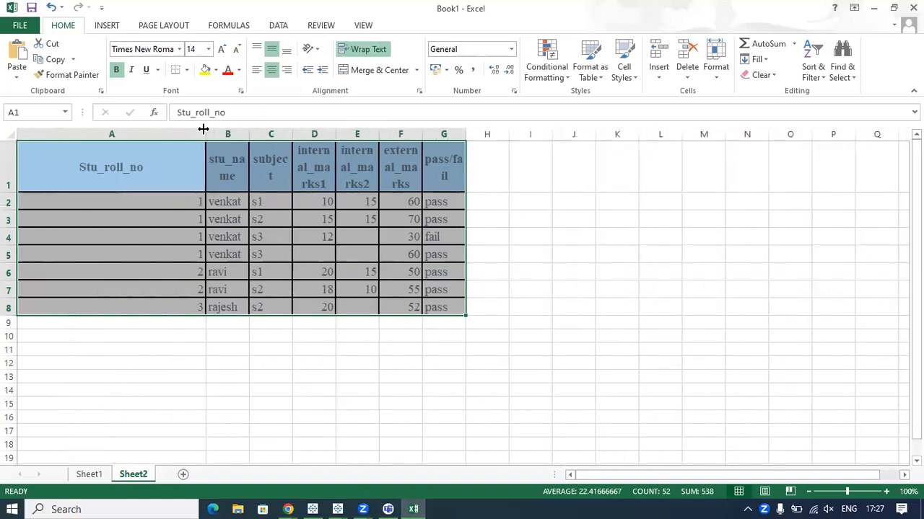
click(12, 135)
drag(205, 134, 111, 136)
Remove the background fill from the entire sheet by applying No Fill.
click(205, 69)
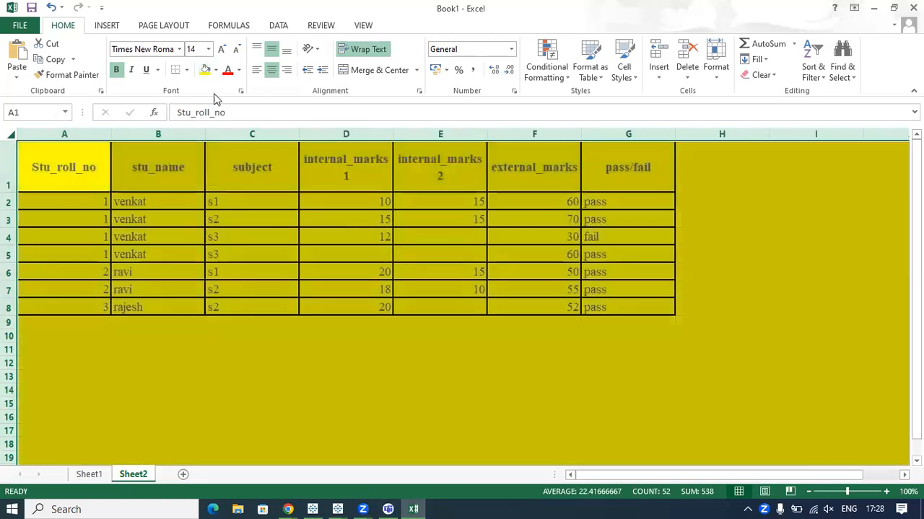
click(216, 70)
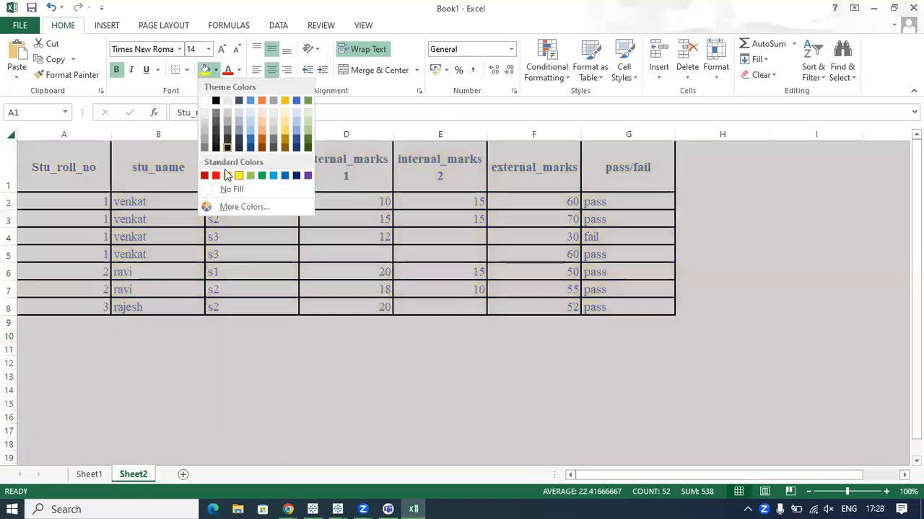
click(226, 189)
click(197, 336)
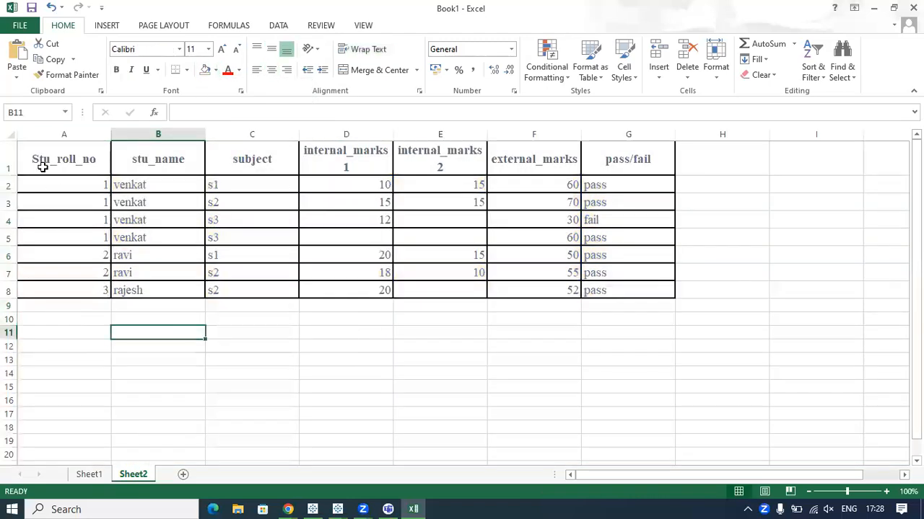
Select the whole marks table A1:G8 to point it out, and enter the roll number 1 student's name in F14.
click(709, 269)
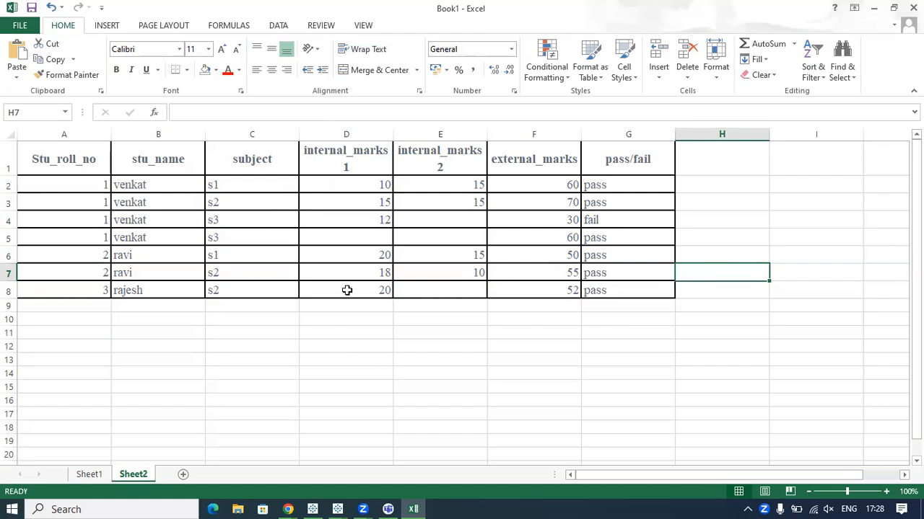
drag(54, 159, 619, 286)
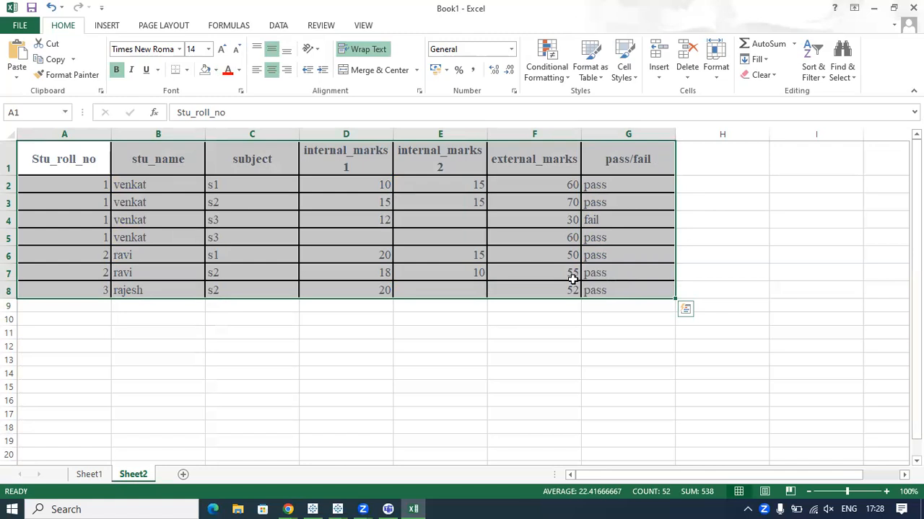
click(541, 372)
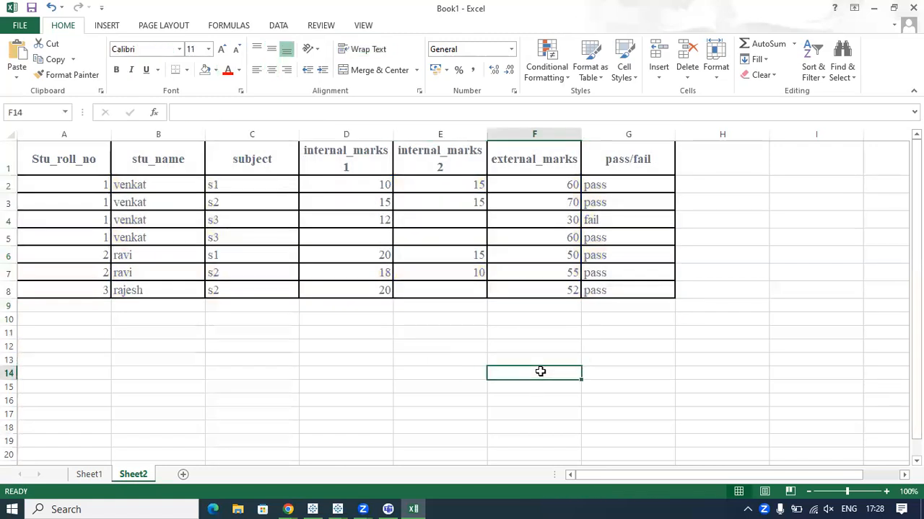
text(venkat)
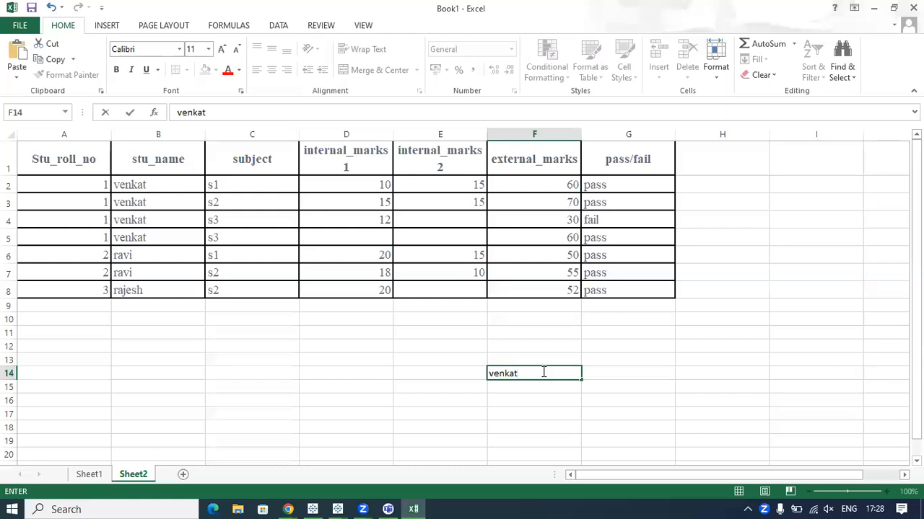
click(620, 379)
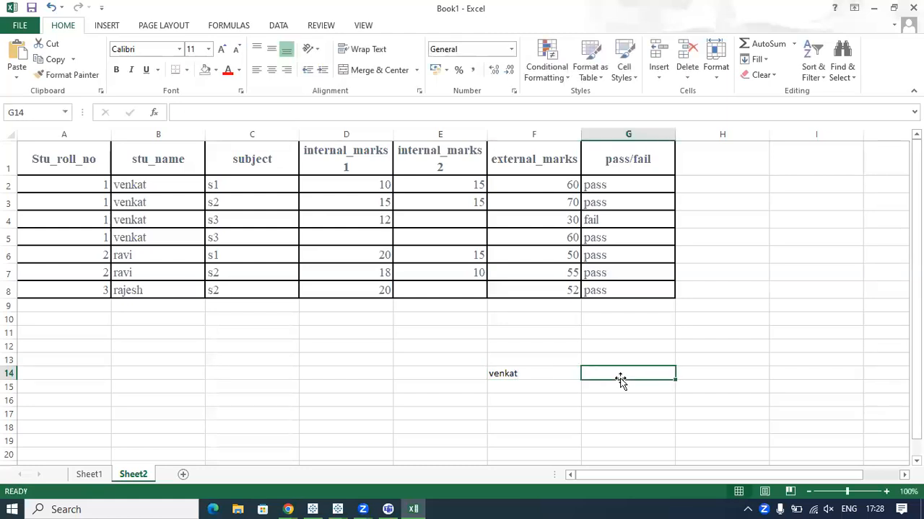
click(544, 373)
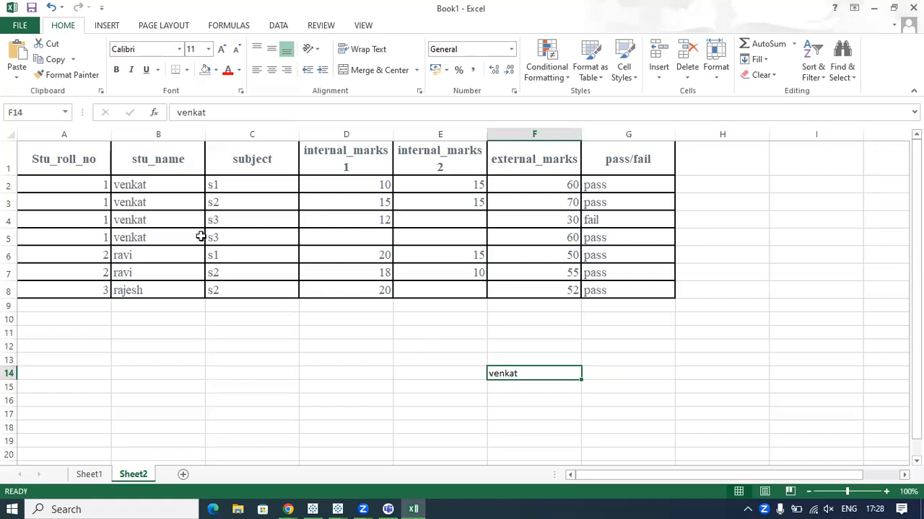
Mark the external_marks header and circle the roll number 1 student's repeated names and external marks.
drag(145, 185, 148, 238)
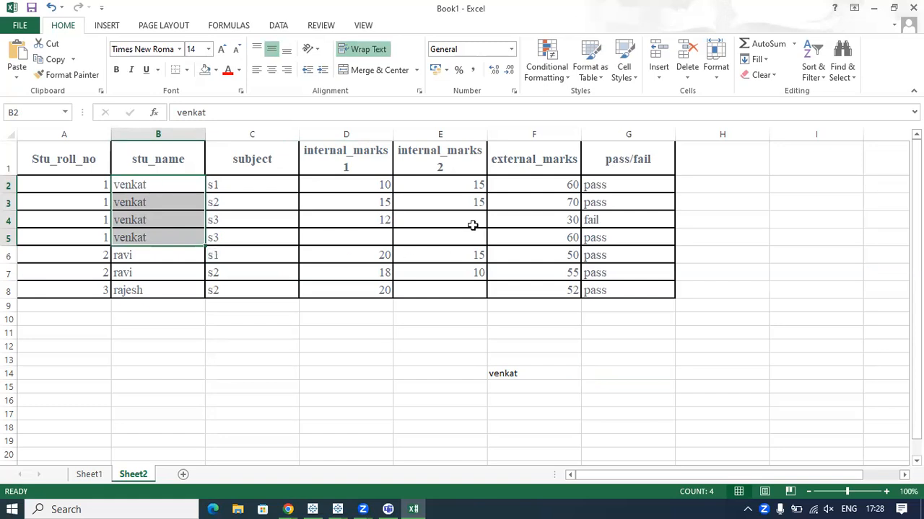
click(521, 168)
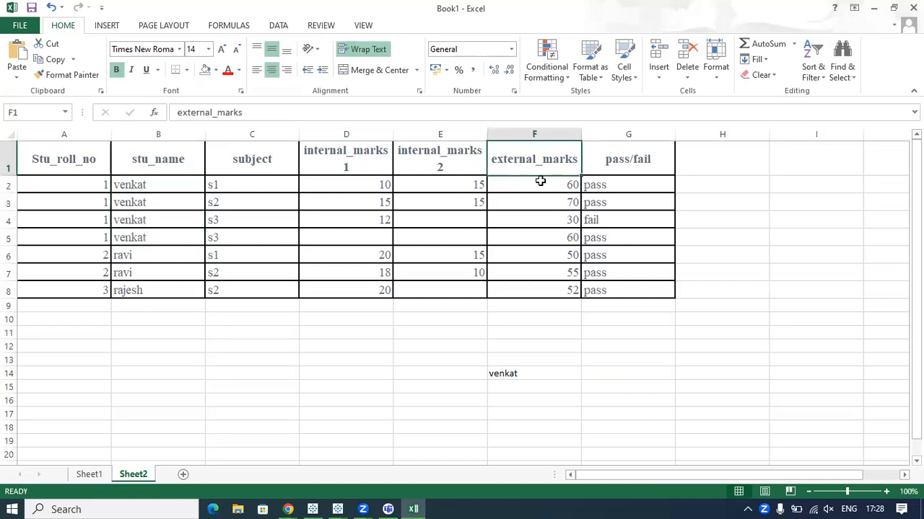
drag(495, 148, 588, 142)
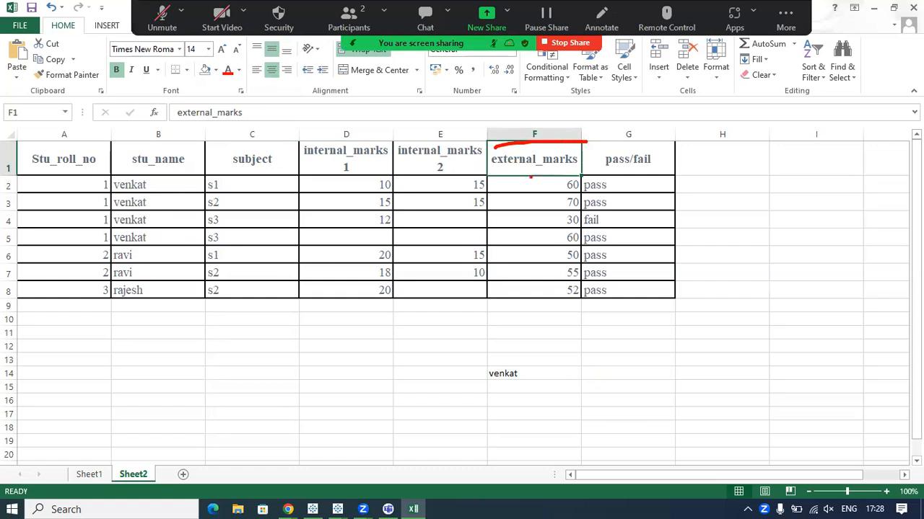
mouse_move(115, 176)
mouse_down()
mouse_move(91, 209)
mouse_move(148, 251)
mouse_move(163, 182)
mouse_move(110, 176)
mouse_up()
mouse_move(544, 171)
mouse_down()
mouse_move(529, 183)
mouse_move(520, 220)
mouse_move(541, 243)
mouse_move(588, 243)
mouse_move(587, 179)
mouse_move(539, 168)
mouse_up()
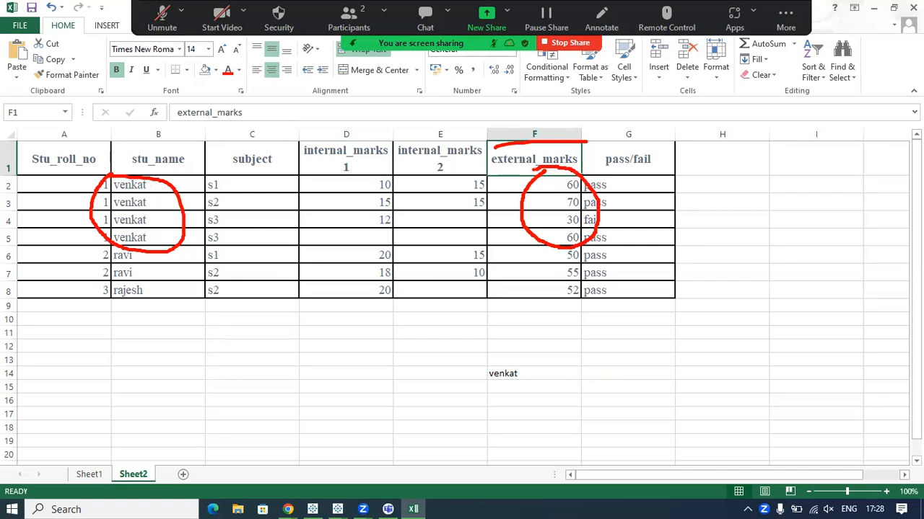
drag(553, 184, 564, 254)
click(567, 187)
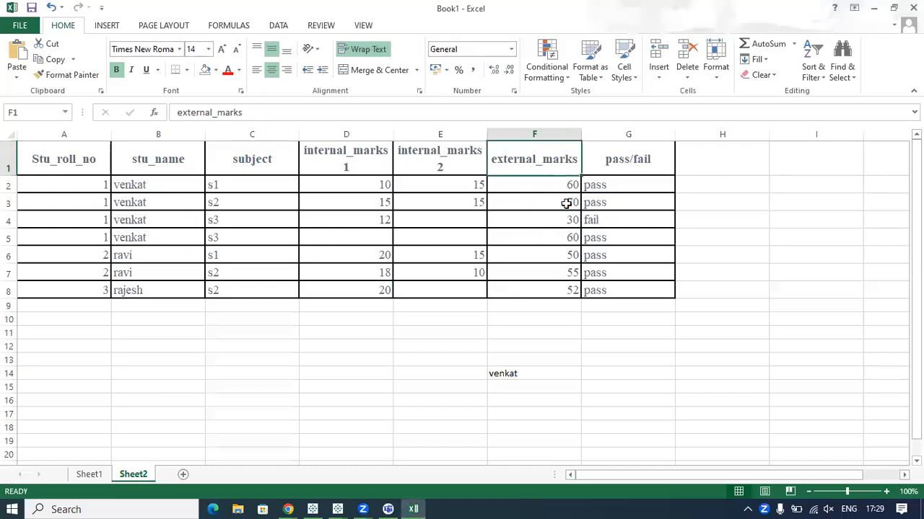
Select the external marks in F2:F5, circle their sum in the status bar and draw a line linking it to the range.
drag(563, 185, 562, 240)
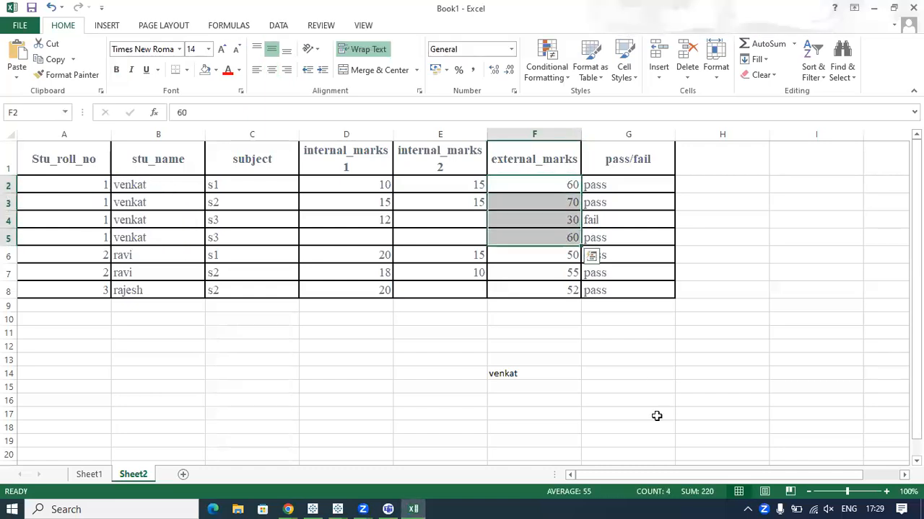
key(ctrl+2)
mouse_move(680, 470)
mouse_down()
mouse_move(720, 477)
mouse_move(639, 382)
mouse_move(583, 246)
mouse_up()
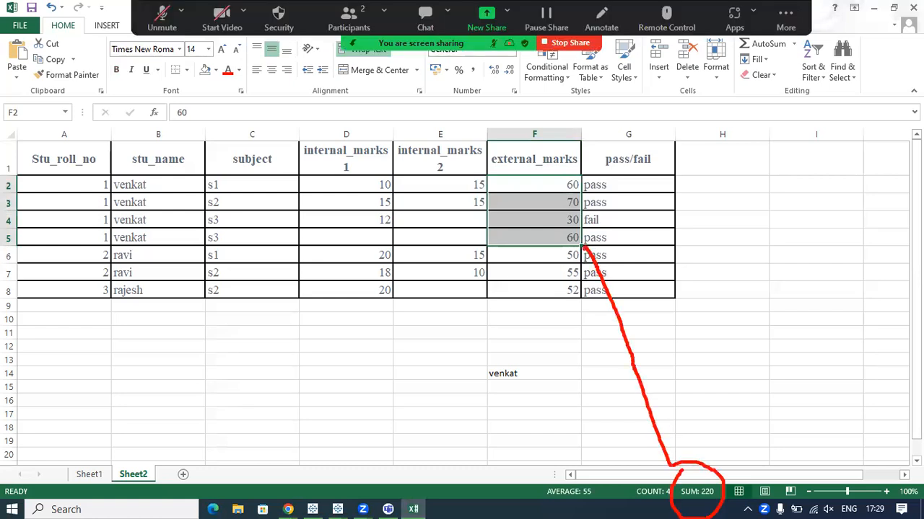
key(Escape)
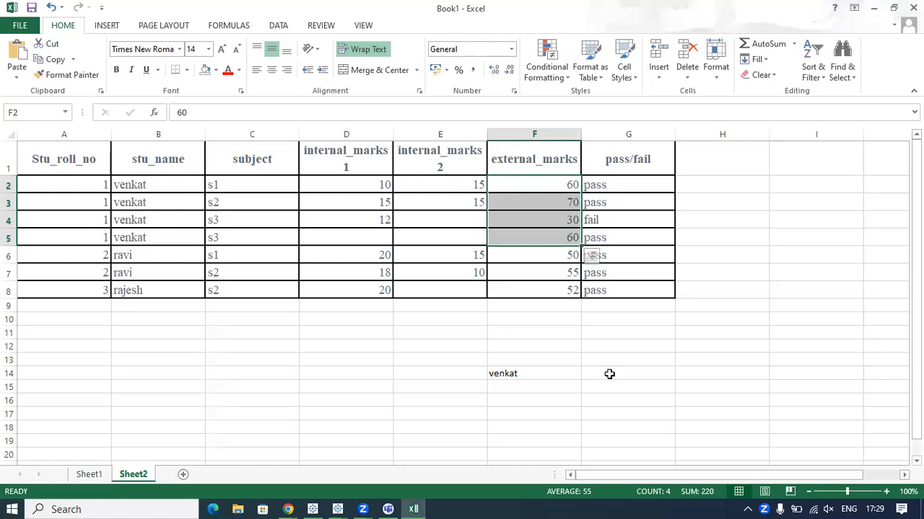
Enter 220 in G14 as the roll number 1 student's aggregated external marks.
click(609, 374)
text(220)
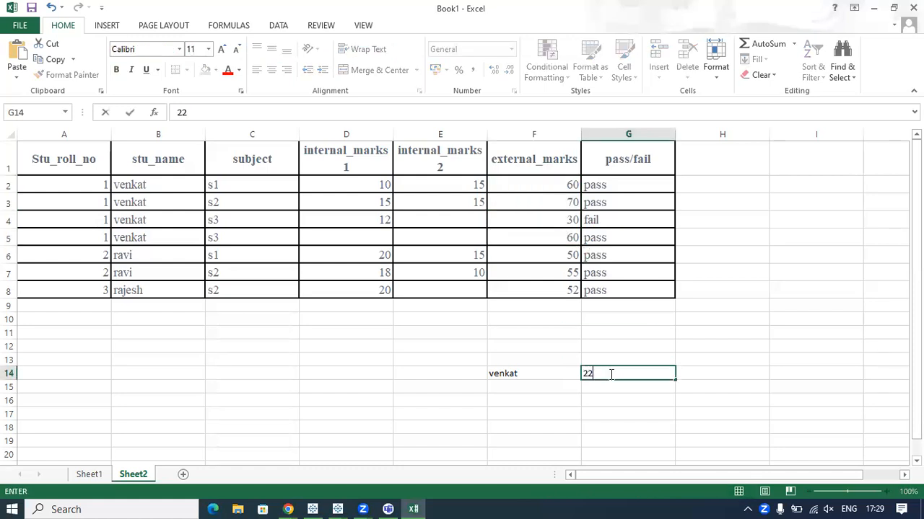
click(746, 351)
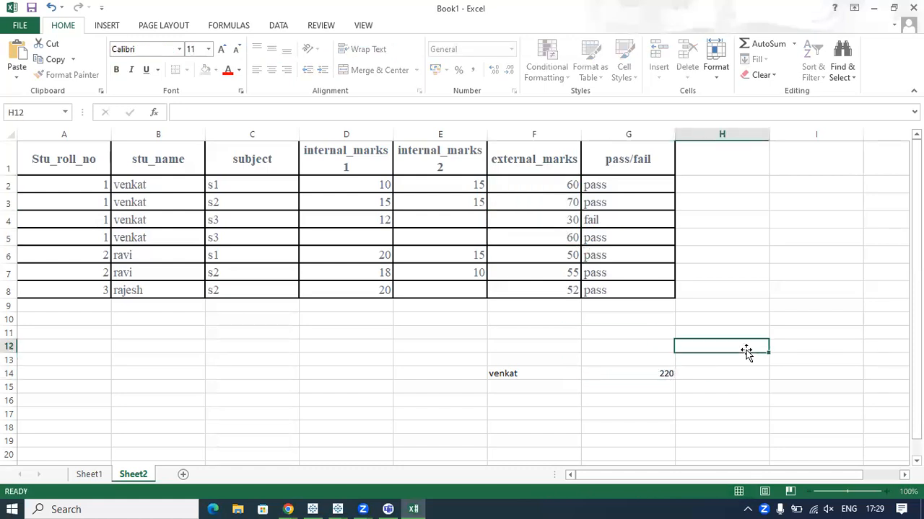
click(524, 373)
click(633, 373)
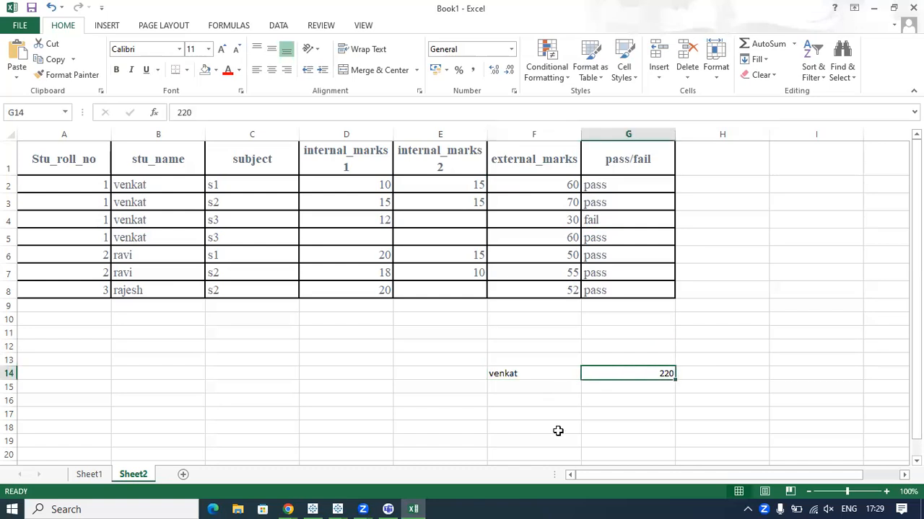
Enter the roll number 2 student's name in F15 and select that student's repeated names in B6:B7 to point them out.
click(525, 388)
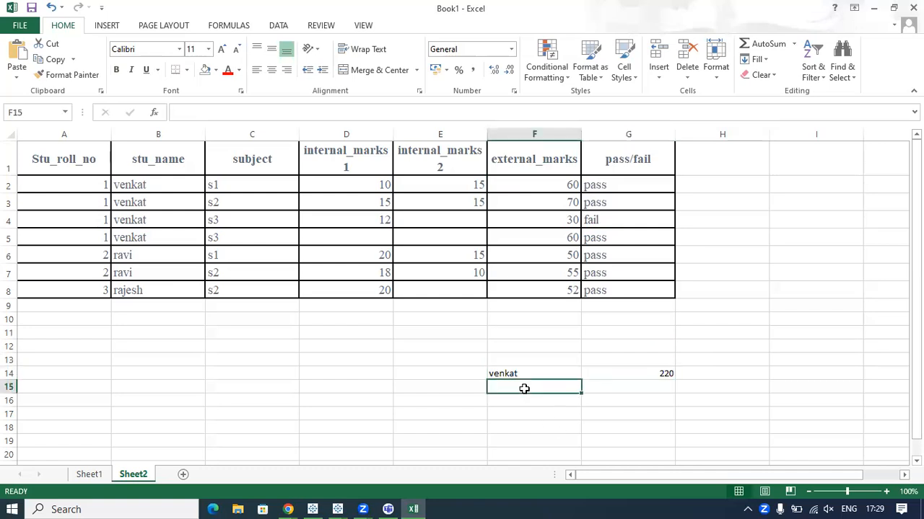
text(ravi)
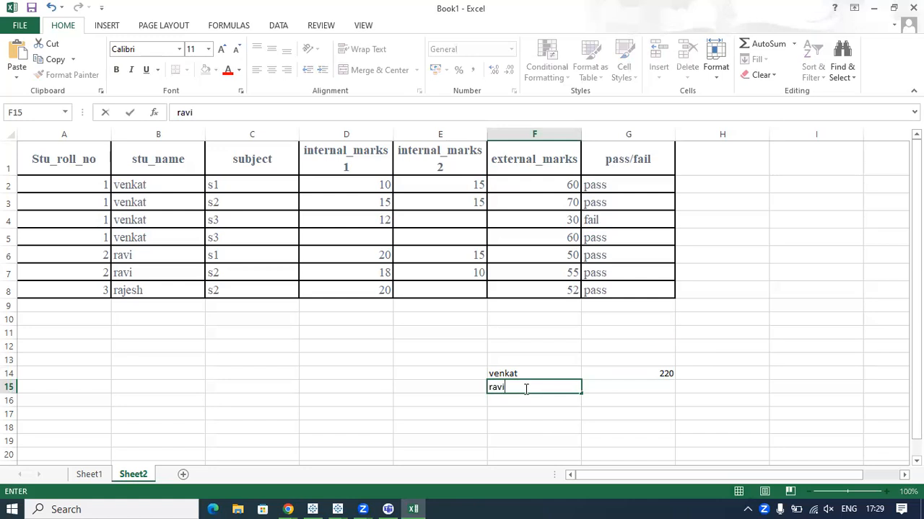
click(616, 387)
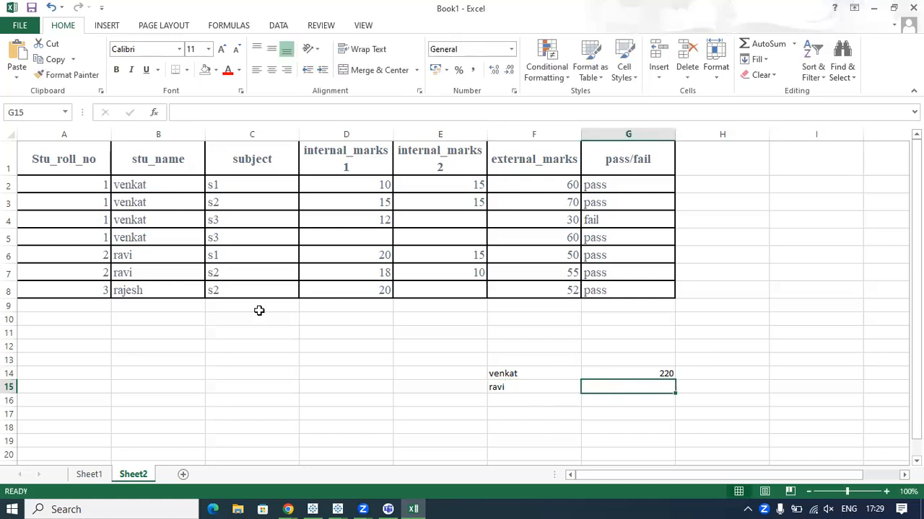
click(140, 256)
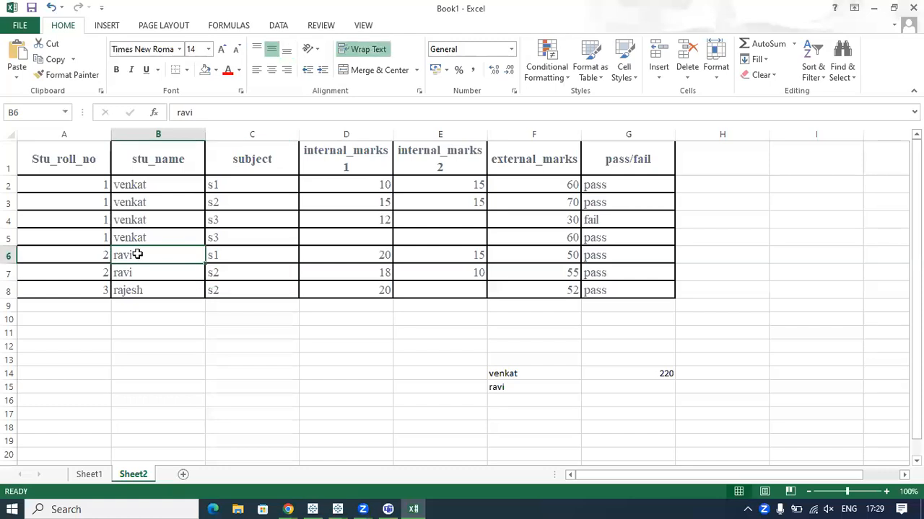
drag(140, 256, 184, 270)
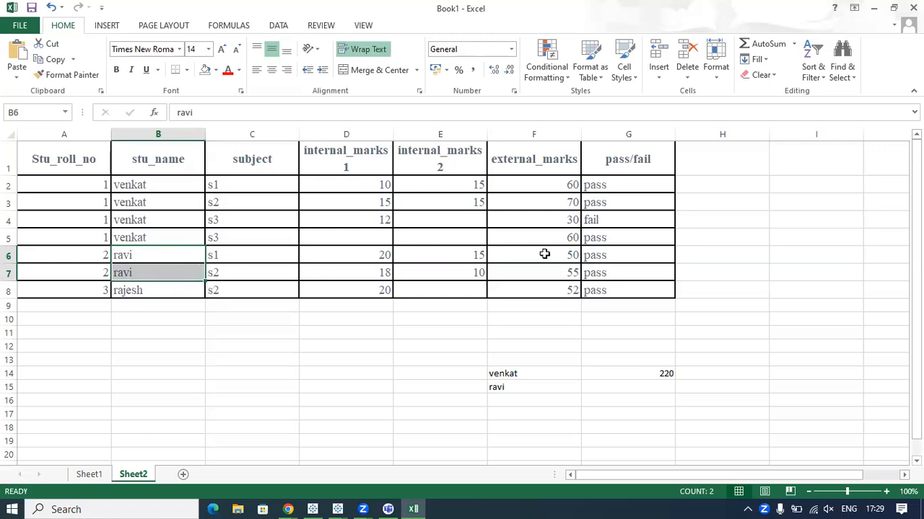
Select the roll number 2 student's external marks in F6:F7 and enter their sum, 105, in G15.
drag(547, 256, 546, 270)
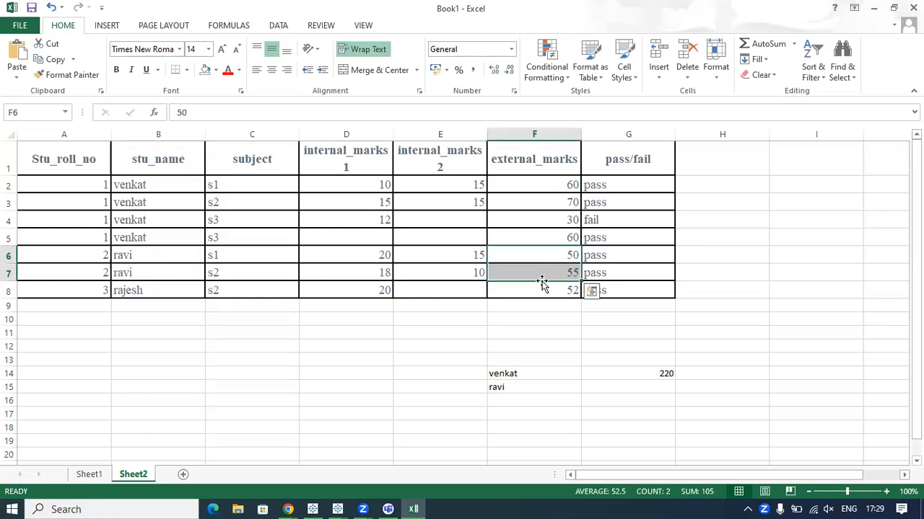
mouse_move(553, 258)
mouse_down()
mouse_move(560, 246)
mouse_move(569, 270)
mouse_up()
mouse_move(700, 412)
mouse_down()
mouse_move(713, 511)
mouse_move(666, 457)
mouse_up()
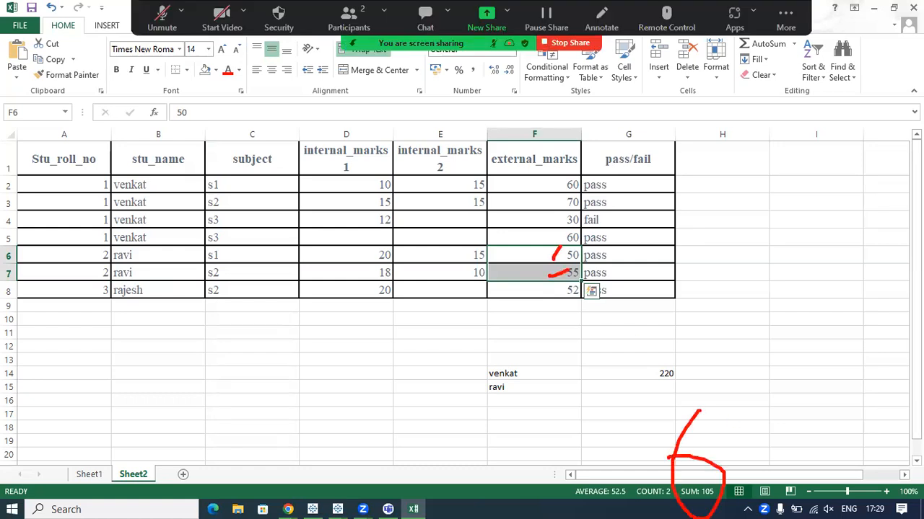
click(645, 386)
text(105)
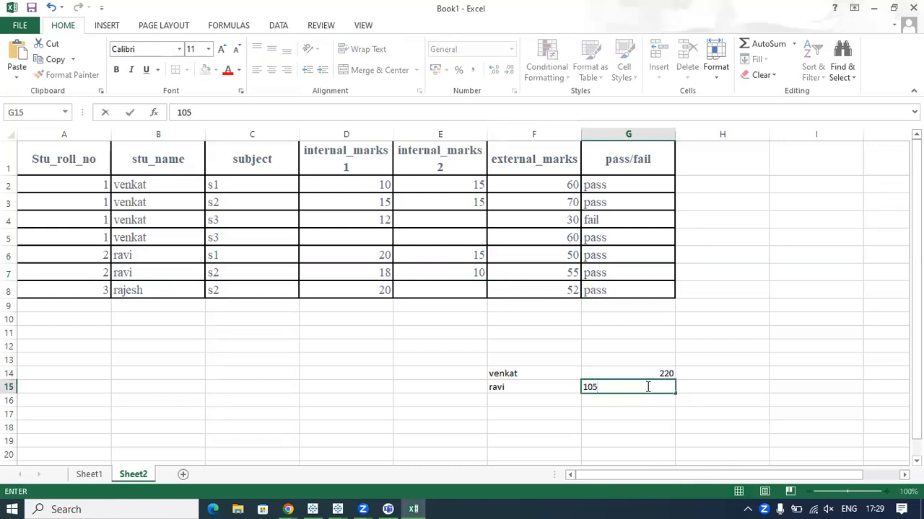
Enter the roll number 3 student's name in F16 and 52 in G16 as that student's aggregated external marks.
click(503, 400)
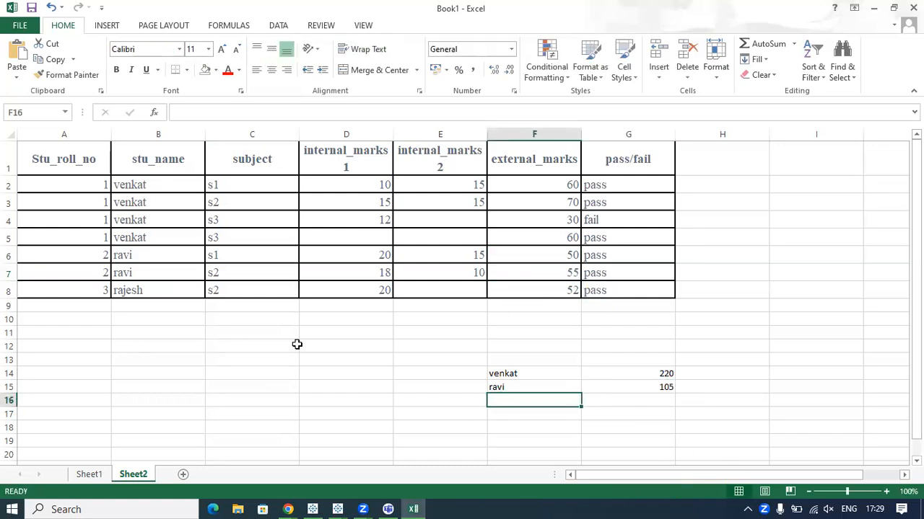
text(rajesh)
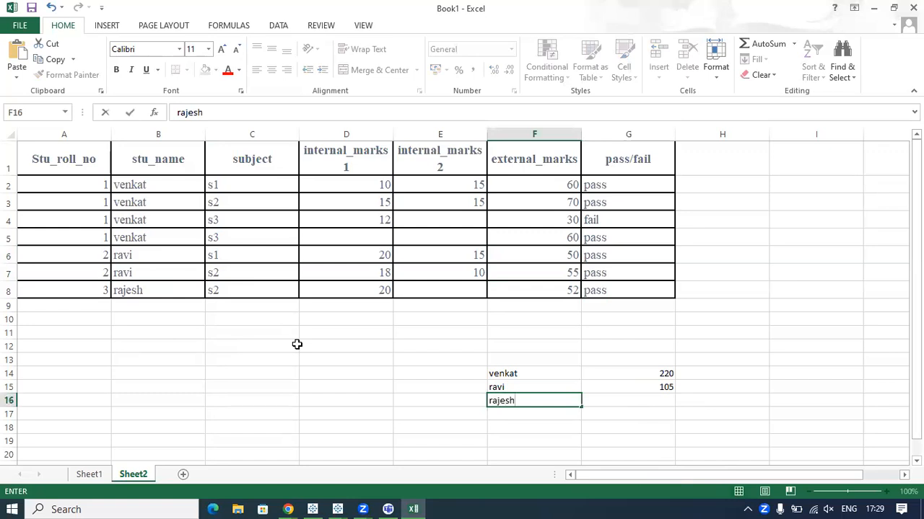
click(638, 398)
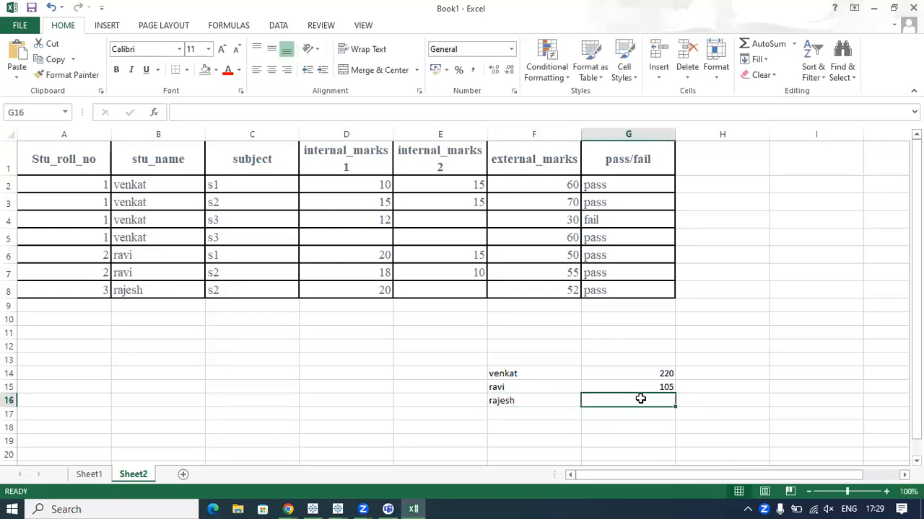
click(165, 290)
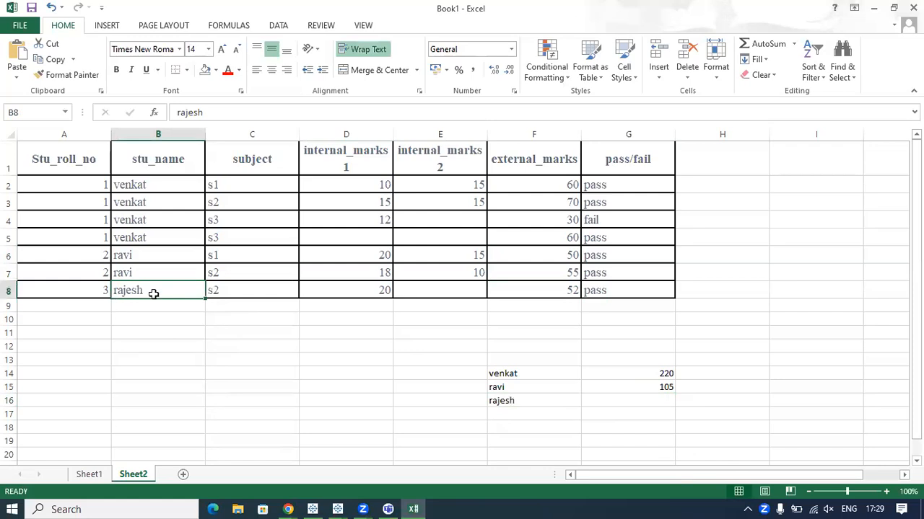
click(547, 292)
click(665, 401)
text(52)
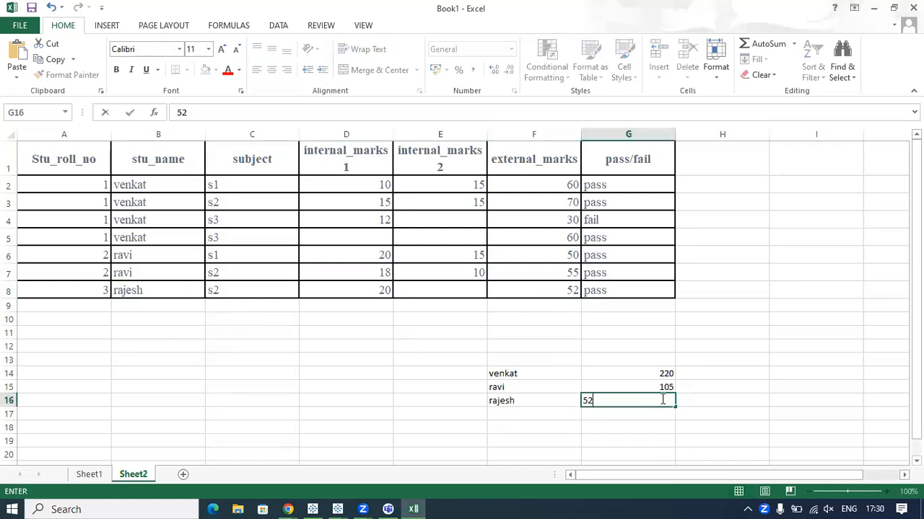
click(783, 364)
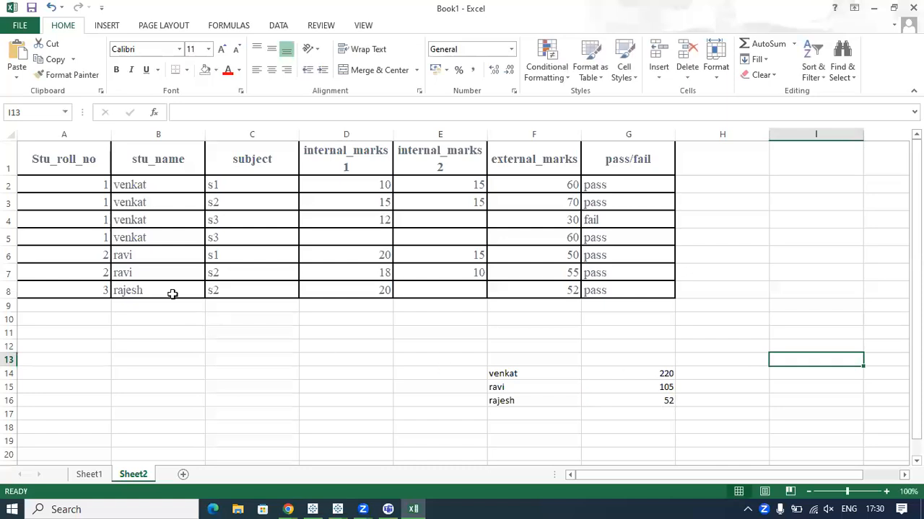
Circle the repeated names of the roll number 1 and roll number 2 students in the stu_name column.
mouse_move(105, 185)
mouse_down()
mouse_move(116, 249)
mouse_move(179, 211)
mouse_move(112, 178)
mouse_up()
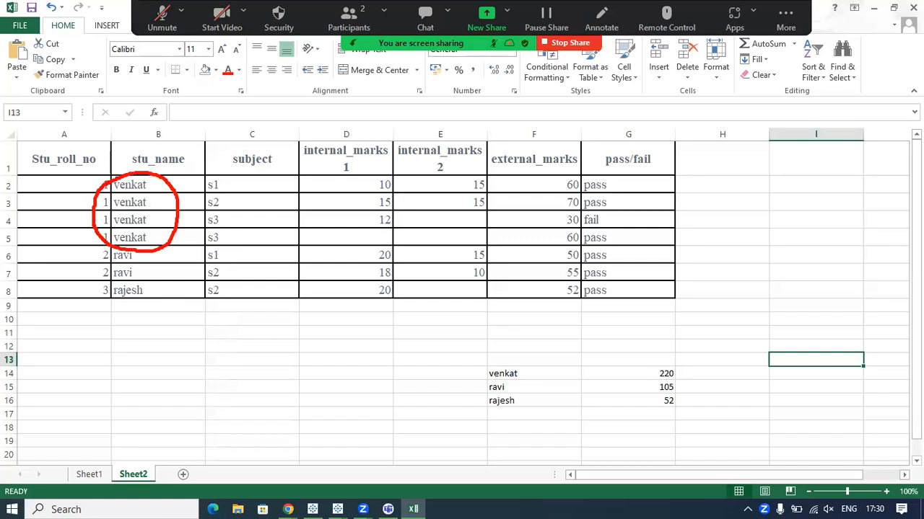
mouse_move(107, 254)
mouse_down()
mouse_move(99, 273)
mouse_move(138, 251)
mouse_up()
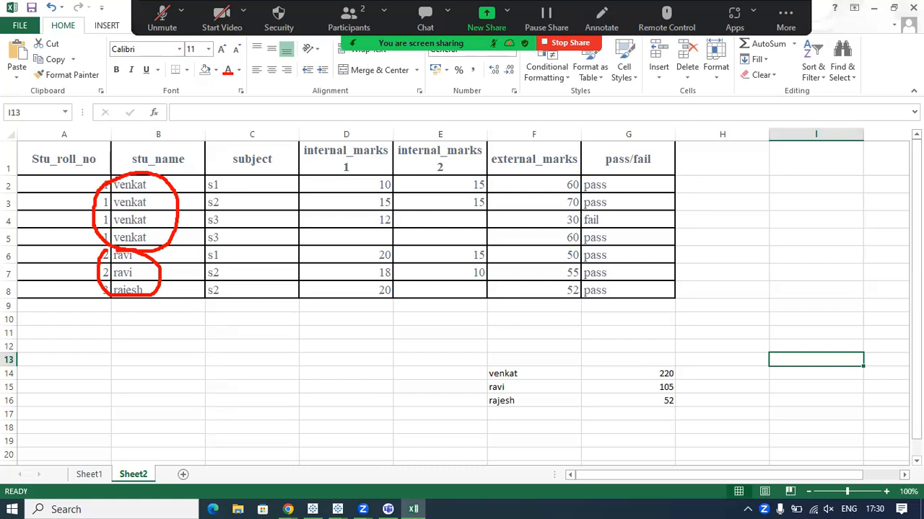
drag(82, 208, 105, 200)
mouse_move(127, 254)
mouse_down()
mouse_move(94, 269)
mouse_move(176, 271)
mouse_move(106, 257)
mouse_up()
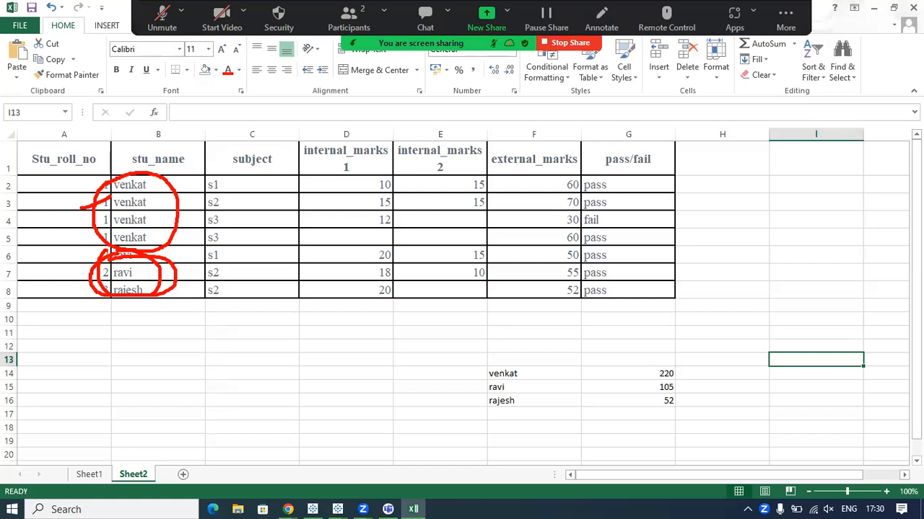
Select the marks table as the row-level data, and the F14:G16 summary and its individual rows as the aggregated data.
mouse_move(72, 162)
mouse_down()
mouse_move(231, 286)
mouse_move(569, 291)
mouse_move(640, 300)
mouse_up()
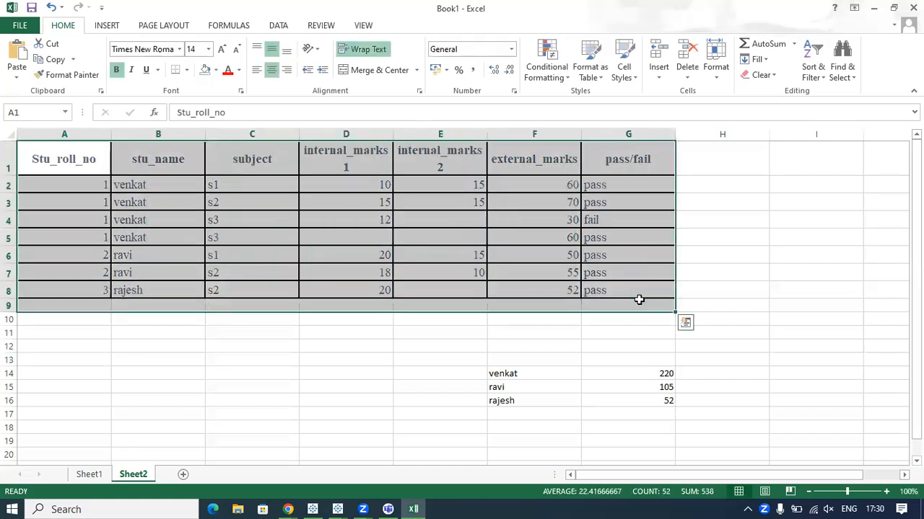
click(682, 285)
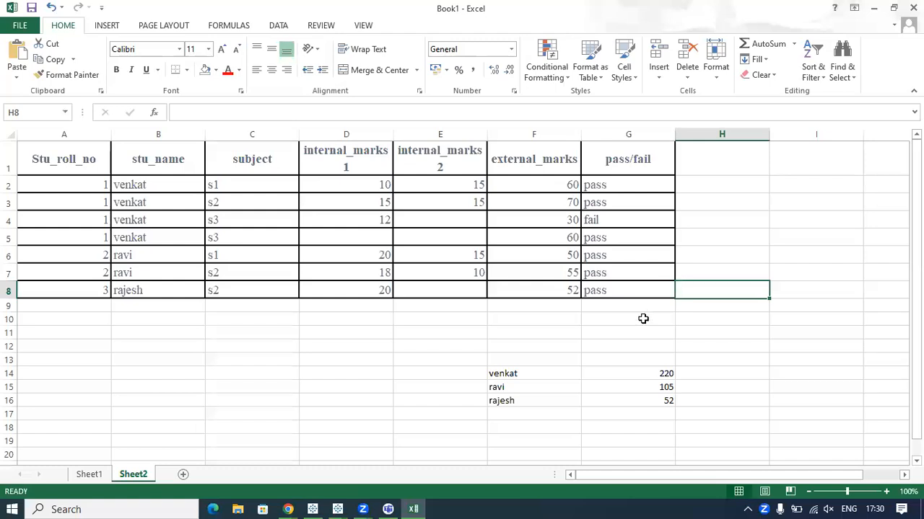
drag(507, 373, 647, 409)
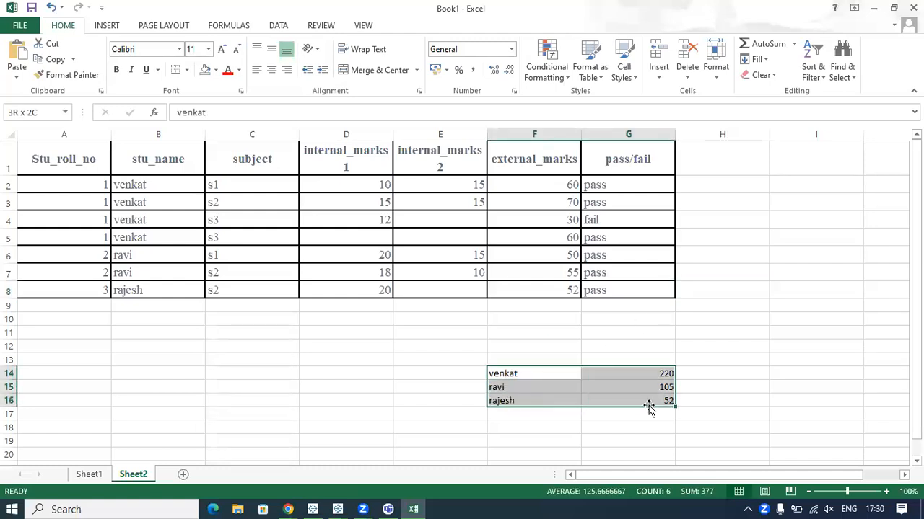
click(639, 428)
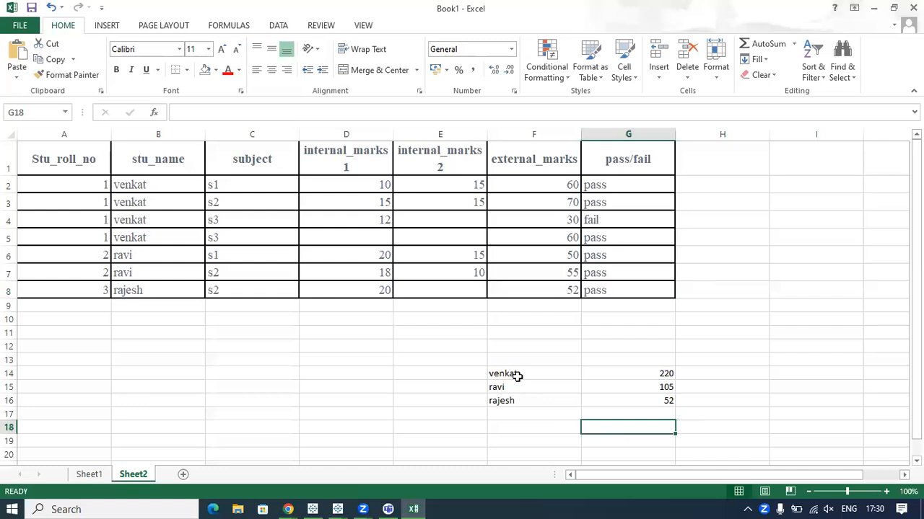
drag(517, 376, 637, 386)
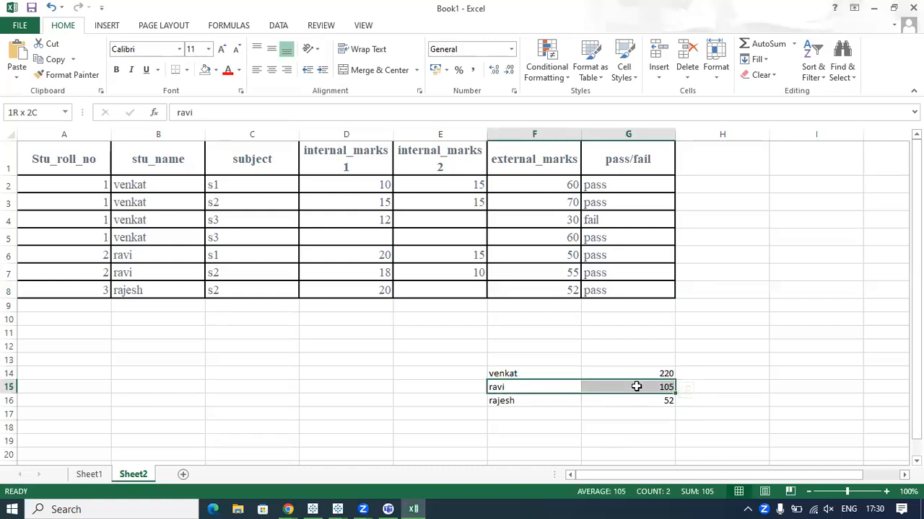
drag(551, 399, 613, 397)
Compare the roll number 1 student's rows in B2:F5 and external marks in F2:F5 with the summary entry in F14:G14.
click(533, 375)
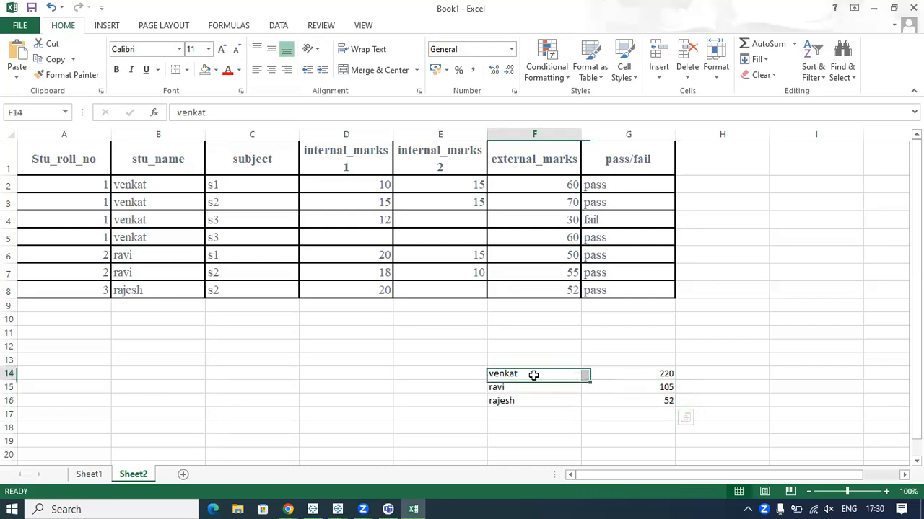
click(553, 185)
click(553, 373)
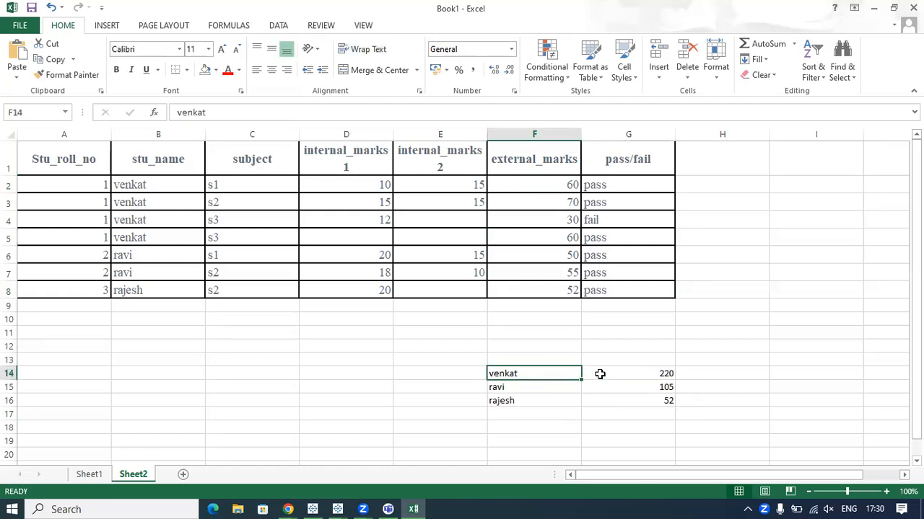
click(159, 187)
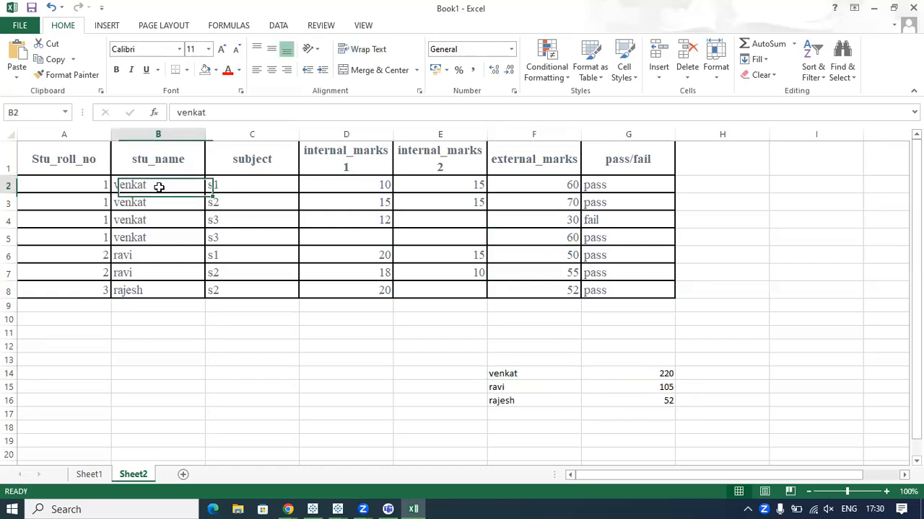
drag(159, 187, 552, 241)
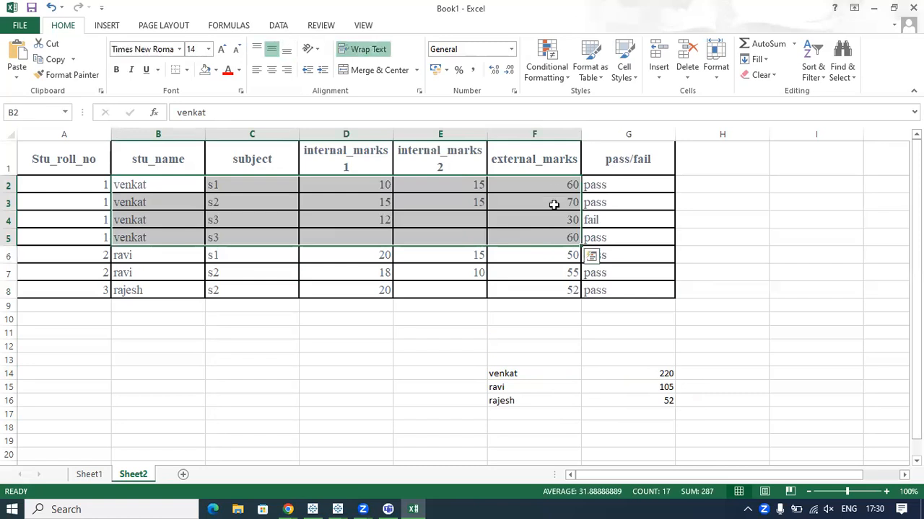
drag(553, 181, 570, 241)
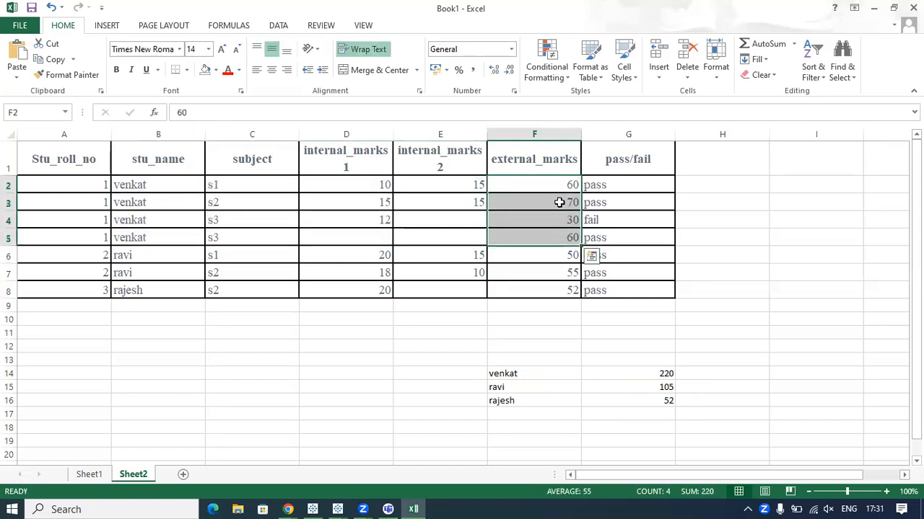
click(622, 373)
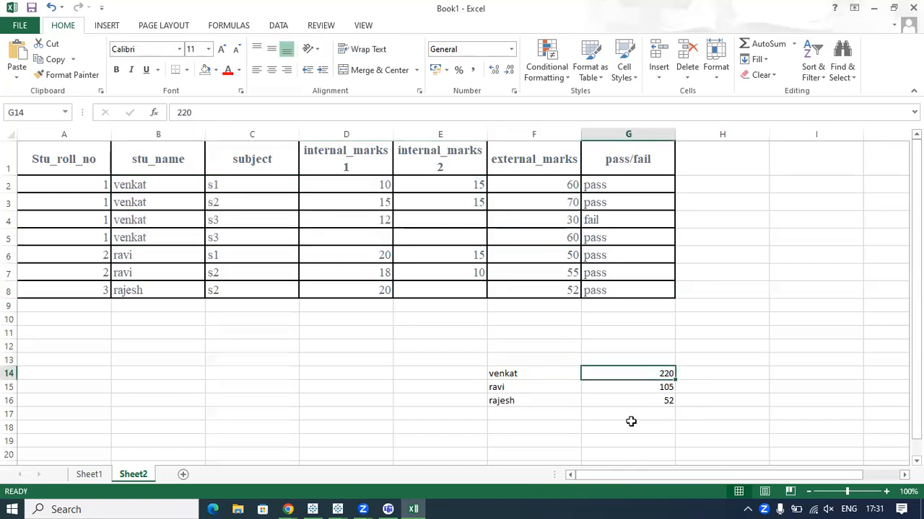
Add the summary headers "sum of marks" in G13 and "name" in F13.
click(611, 361)
text(su)
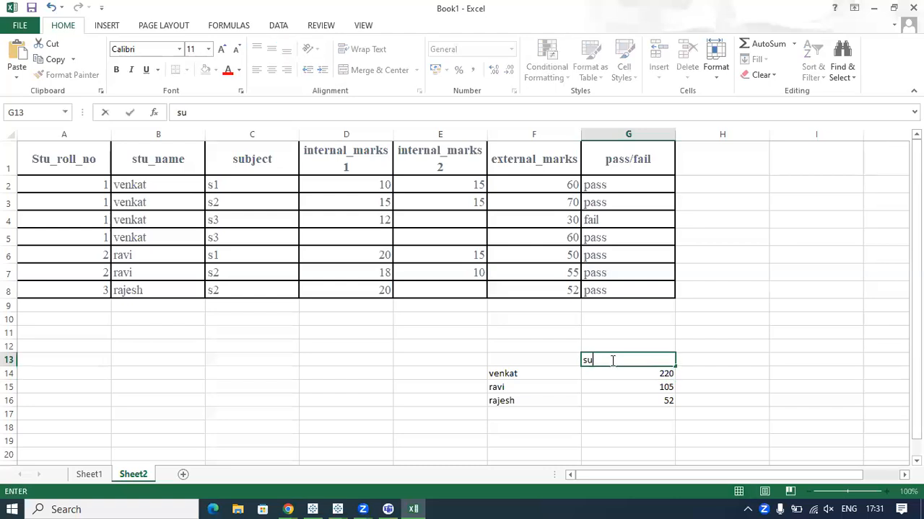
text(m of mark)
key(BackSpace)
text(rks)
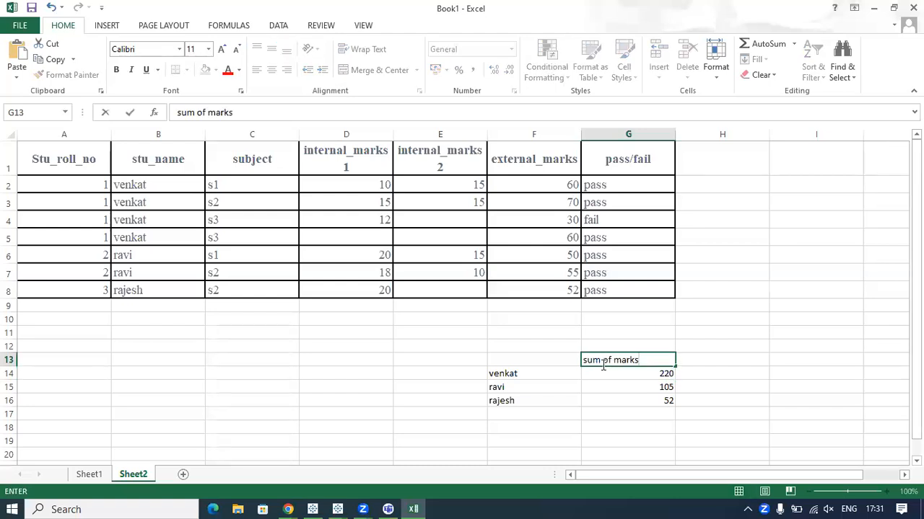
click(510, 358)
text(name)
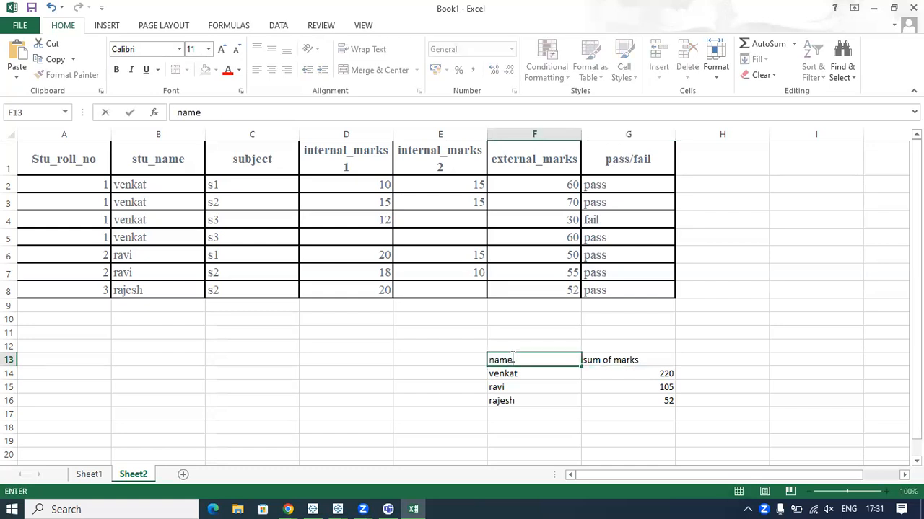
click(574, 436)
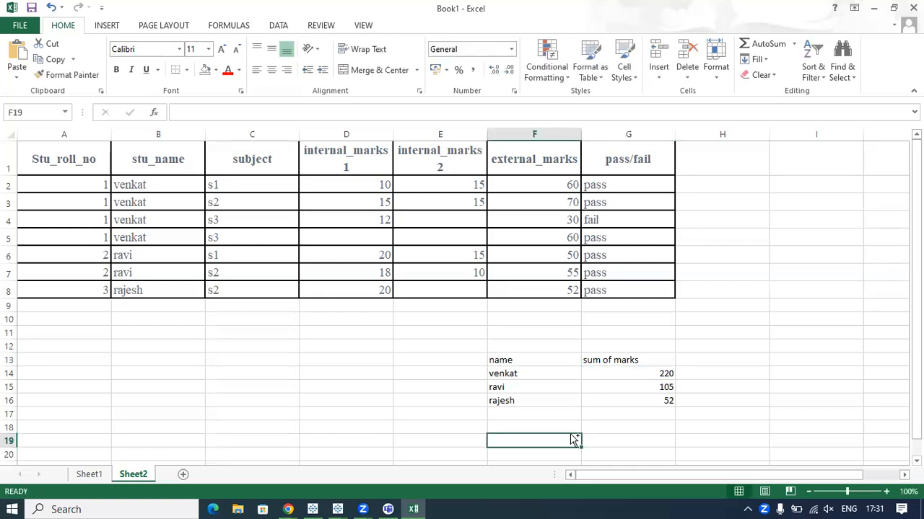
Draw lines from each student's names in the marks table to the matching summary row, circling the repeated names and ticking each sum.
mouse_move(102, 179)
mouse_down()
mouse_move(103, 223)
mouse_move(182, 226)
mouse_move(90, 182)
mouse_up()
mouse_move(167, 248)
mouse_down()
mouse_move(182, 276)
mouse_move(373, 358)
mouse_move(485, 373)
mouse_move(469, 385)
mouse_move(511, 383)
mouse_move(482, 383)
mouse_up()
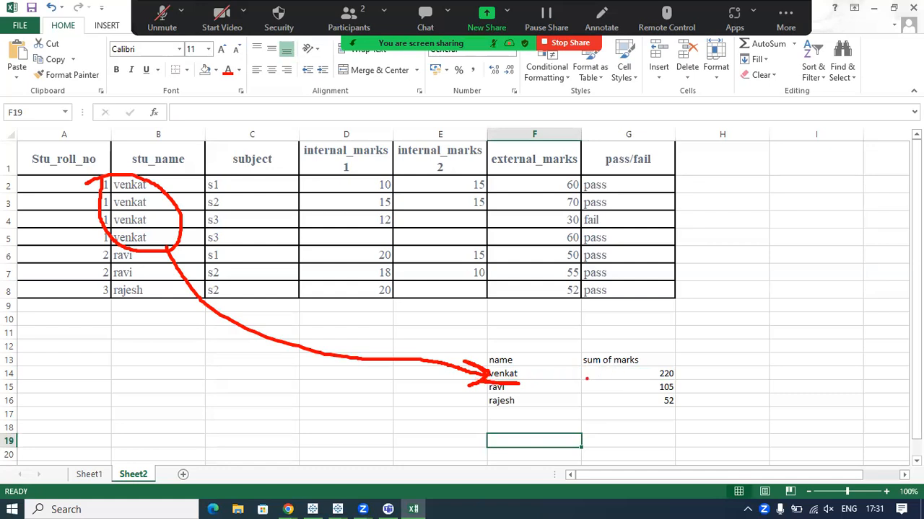
drag(674, 373, 698, 358)
mouse_move(100, 258)
mouse_down()
mouse_move(119, 292)
mouse_move(89, 255)
mouse_up()
mouse_move(151, 294)
mouse_down()
mouse_move(283, 357)
mouse_move(483, 396)
mouse_up()
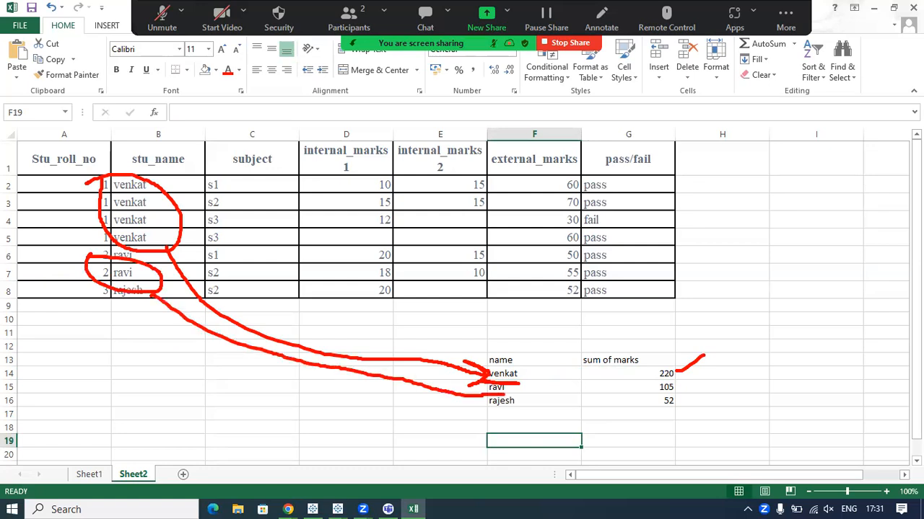
drag(678, 388, 712, 375)
drag(115, 304, 353, 396)
mouse_move(464, 401)
mouse_down()
mouse_move(494, 404)
mouse_move(485, 413)
mouse_up()
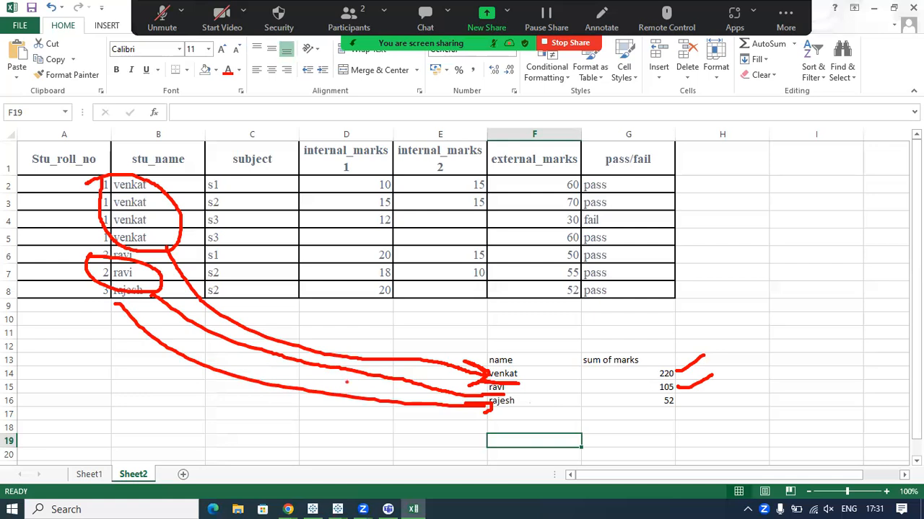
drag(677, 402, 701, 392)
Circle the roll number 1 student's external marks in F2:F5.
mouse_move(547, 179)
mouse_down()
mouse_move(540, 242)
mouse_move(552, 172)
mouse_move(535, 175)
mouse_up()
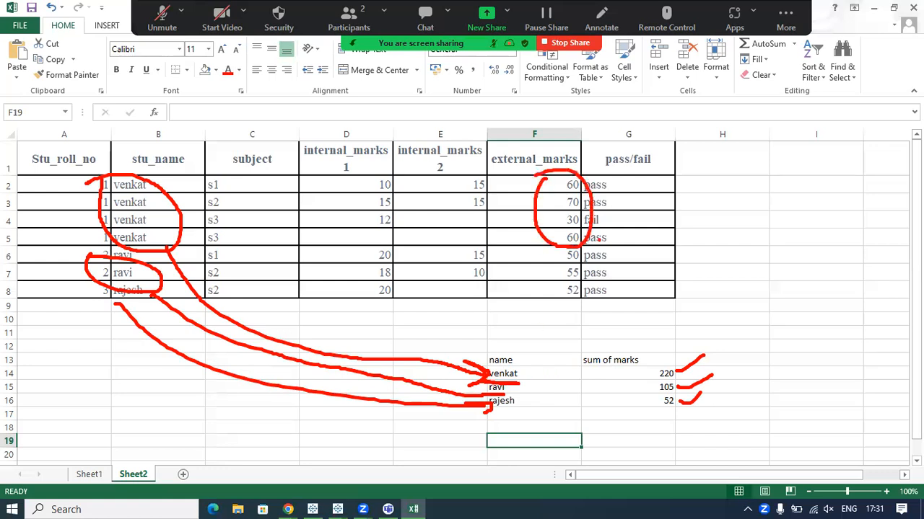
Circle the roll number 1 student's external marks in F2:F5 again and draw arrows from them to the student's sum in G14.
mouse_move(588, 240)
mouse_down()
mouse_move(698, 303)
mouse_move(714, 358)
mouse_move(668, 374)
mouse_move(692, 376)
mouse_up()
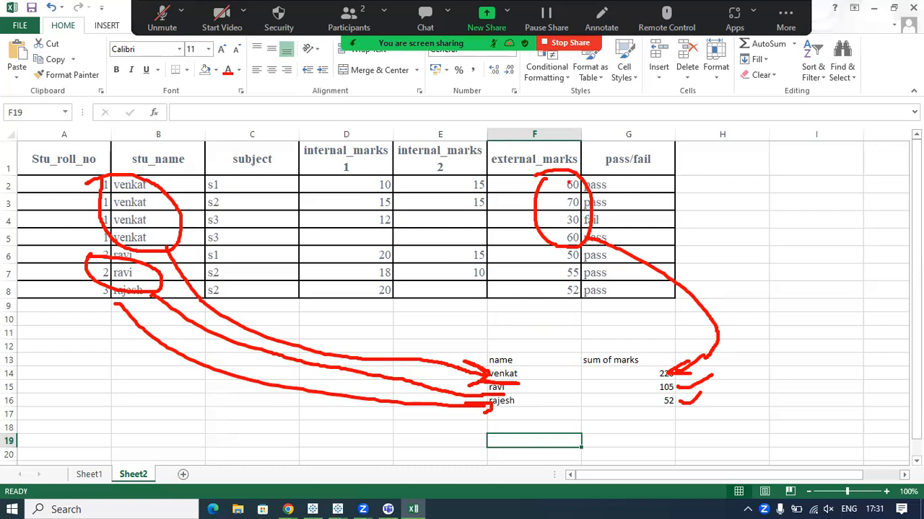
drag(655, 182, 674, 184)
mouse_move(590, 193)
mouse_down()
mouse_move(691, 181)
mouse_move(736, 253)
mouse_move(702, 351)
mouse_move(698, 340)
mouse_move(722, 337)
mouse_up()
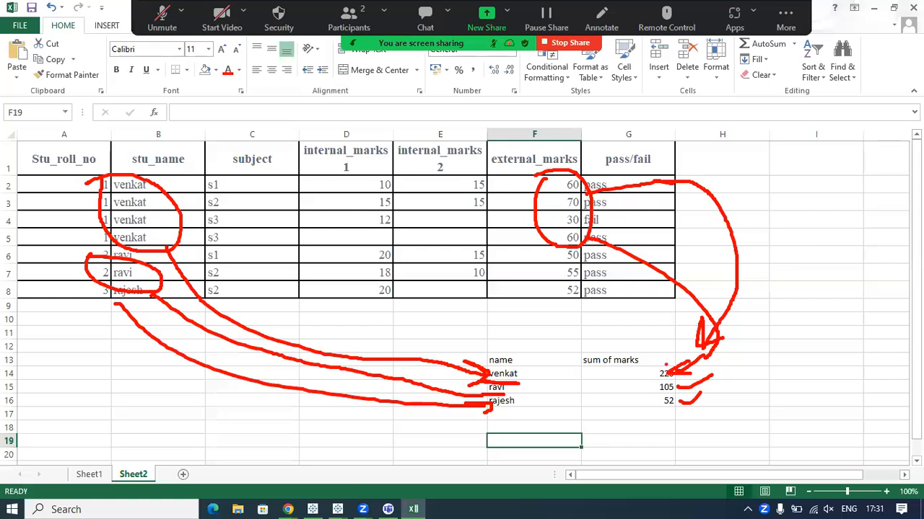
mouse_move(645, 367)
mouse_down()
mouse_move(652, 374)
mouse_move(662, 363)
mouse_move(638, 369)
mouse_up()
mouse_move(569, 170)
mouse_down()
mouse_move(593, 186)
mouse_move(602, 229)
mouse_move(590, 250)
mouse_up()
mouse_move(671, 181)
mouse_down()
mouse_move(732, 208)
mouse_move(725, 343)
mouse_move(700, 329)
mouse_move(718, 352)
mouse_up()
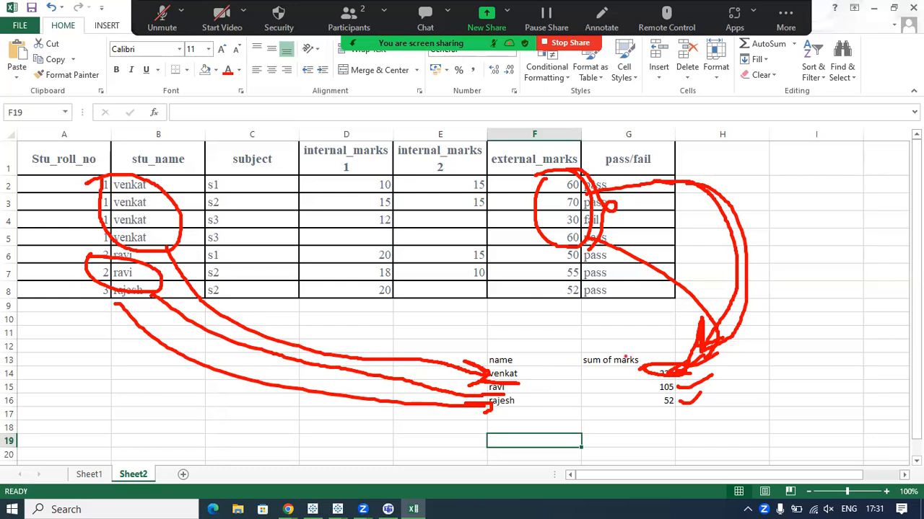
mouse_move(585, 352)
mouse_down()
mouse_move(600, 328)
mouse_move(586, 351)
mouse_up()
mouse_move(550, 164)
mouse_down()
mouse_move(534, 191)
mouse_move(549, 162)
mouse_move(531, 165)
mouse_up()
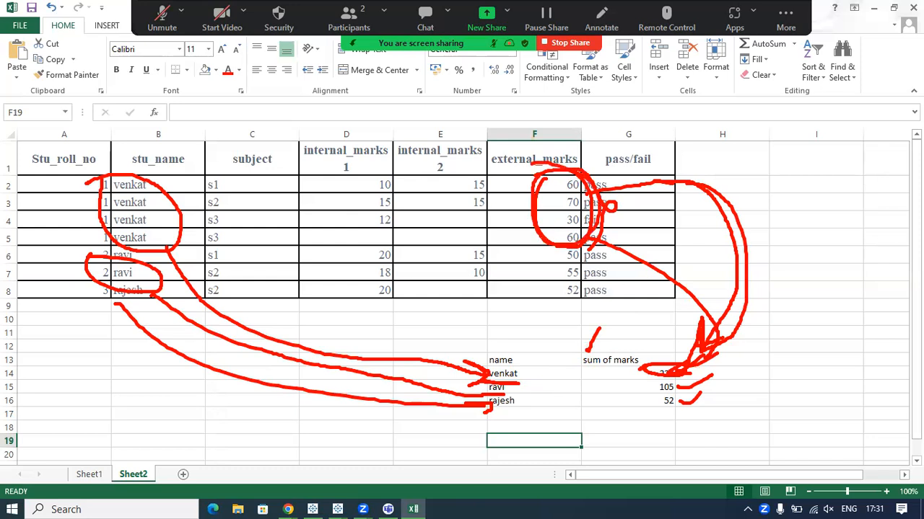
Clear the per-student summary in F13:G16, leaving only the source marks table in A1:G8.
mouse_move(500, 359)
mouse_down()
mouse_move(503, 399)
mouse_move(656, 398)
mouse_up()
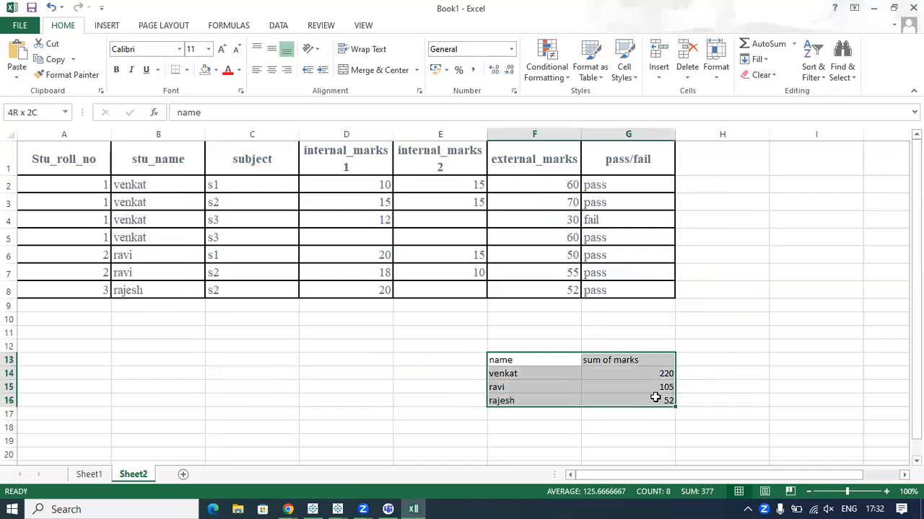
key(Delete)
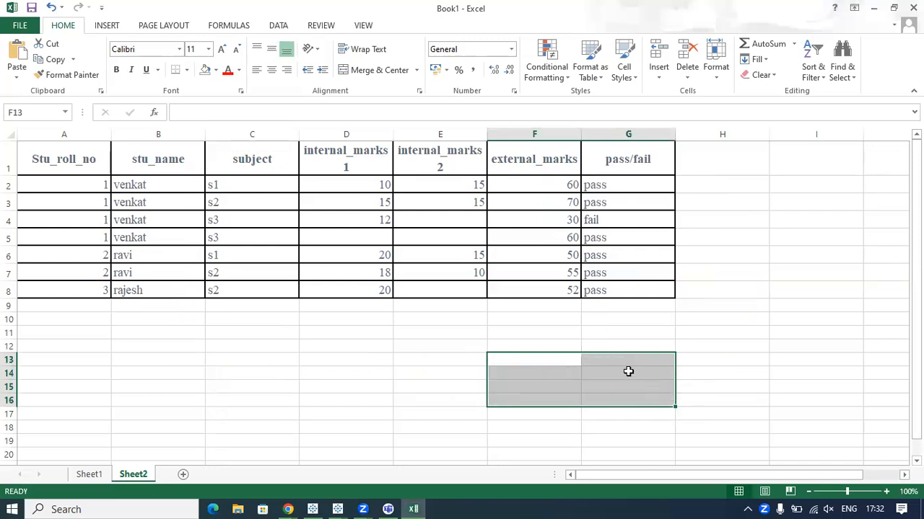
click(607, 361)
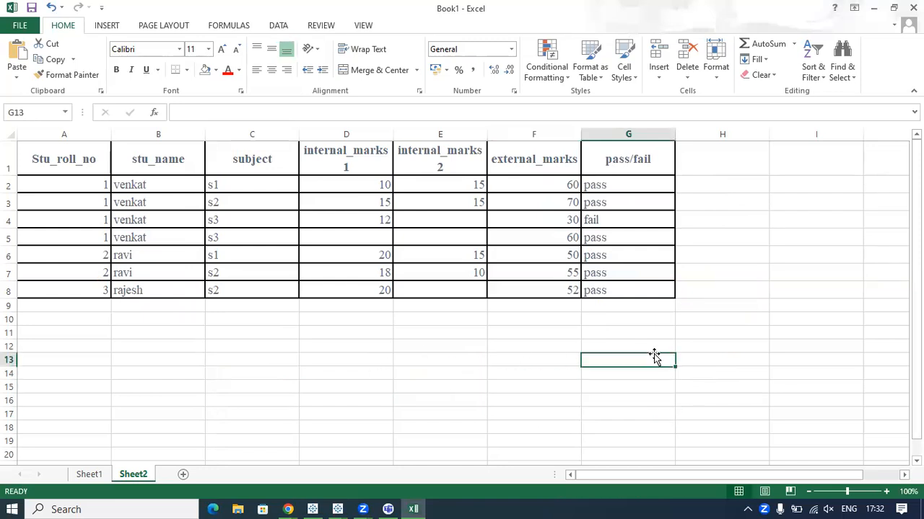
drag(43, 156, 622, 290)
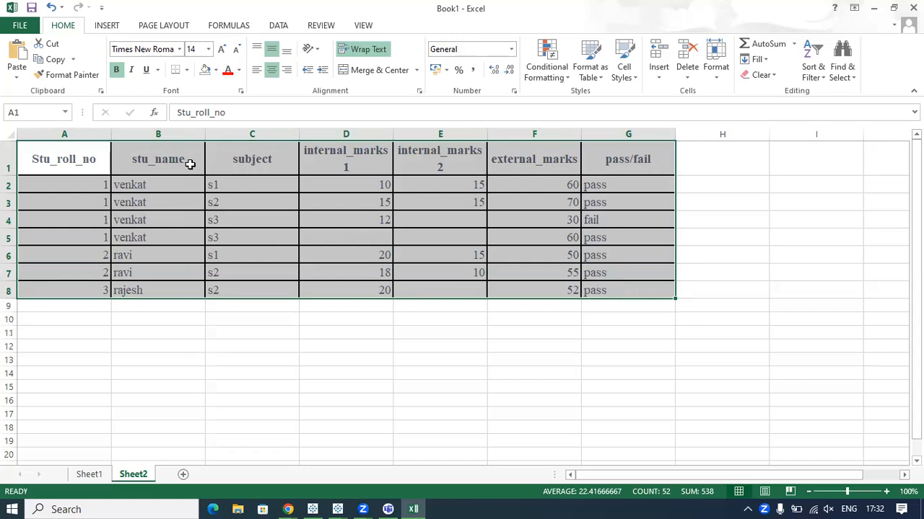
click(86, 165)
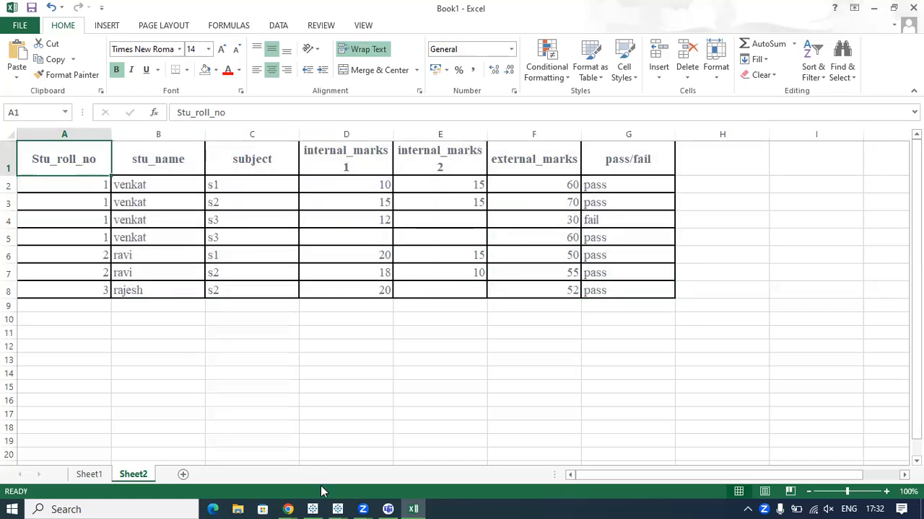
Switch to the Tableau Notes page in Chrome and review the "Row-level vs Aggregated data" section.
mouse_move(287, 508)
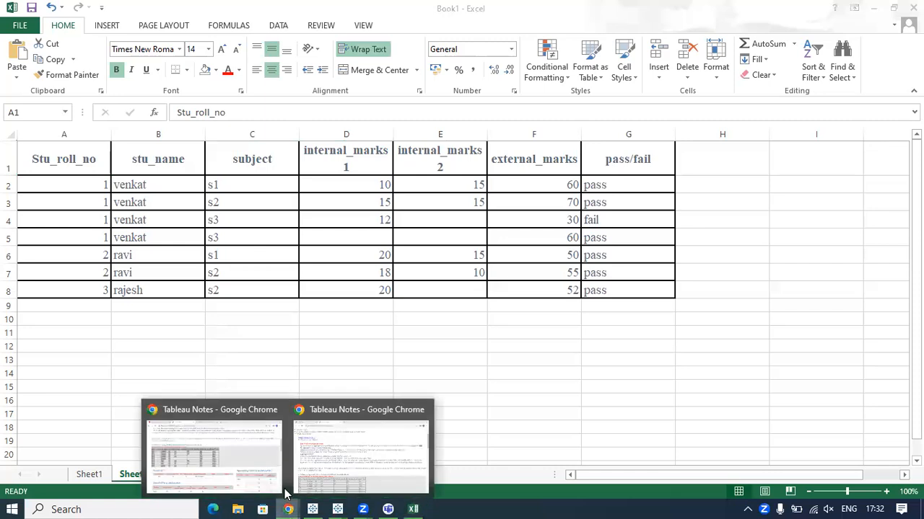
click(231, 449)
scroll(616, 264, up, 2)
drag(625, 261, 214, 277)
click(214, 277)
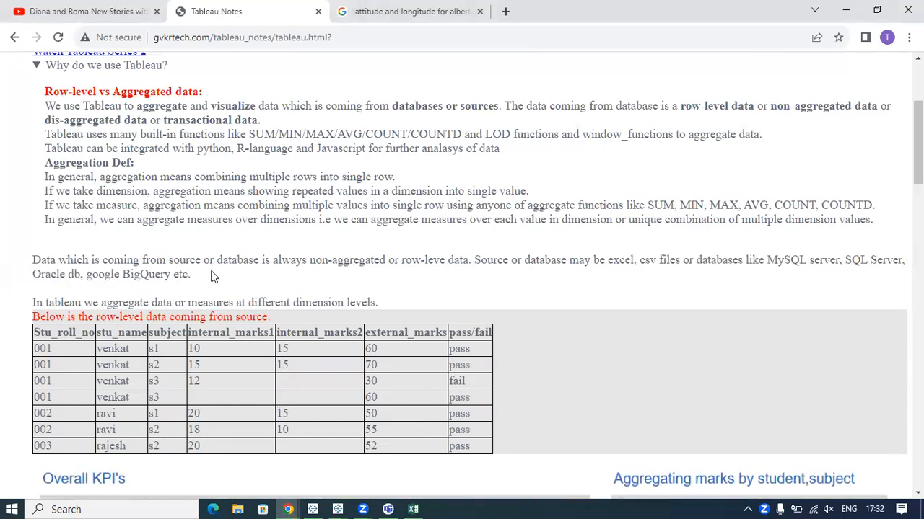
scroll(177, 258, up, 2)
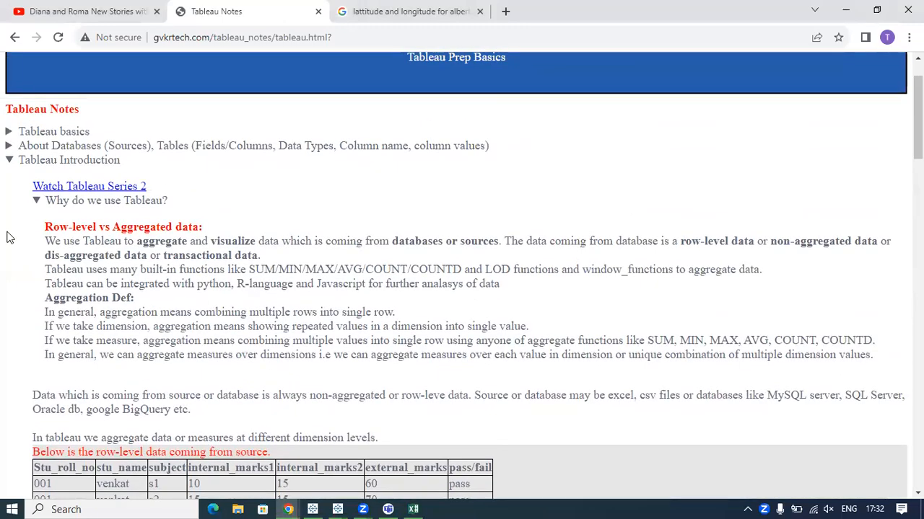
Underline the terms "row-level data", "non-aggregated data" and "dis-aggregated data" in the notes with the screen pen.
key(alt+Tab)
key(alt+Tab)
drag(463, 399, 482, 399)
click(618, 396)
key(ctrl+2)
mouse_move(567, 380)
mouse_down()
mouse_move(711, 301)
mouse_move(769, 254)
mouse_move(866, 244)
mouse_up()
drag(674, 254, 736, 251)
drag(41, 269, 110, 265)
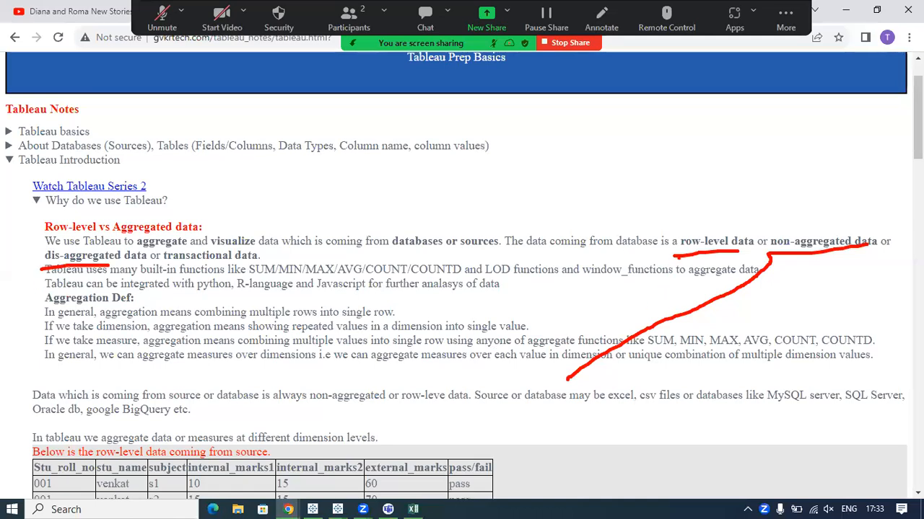
Draw a line from "non-aggregated data" back to the circled words "aggregate" and "visualize", then clear the screen annotations.
mouse_move(794, 228)
mouse_down()
mouse_move(802, 226)
mouse_move(130, 230)
mouse_move(164, 264)
mouse_move(182, 235)
mouse_move(211, 261)
mouse_move(215, 225)
mouse_move(208, 231)
mouse_move(296, 207)
mouse_up()
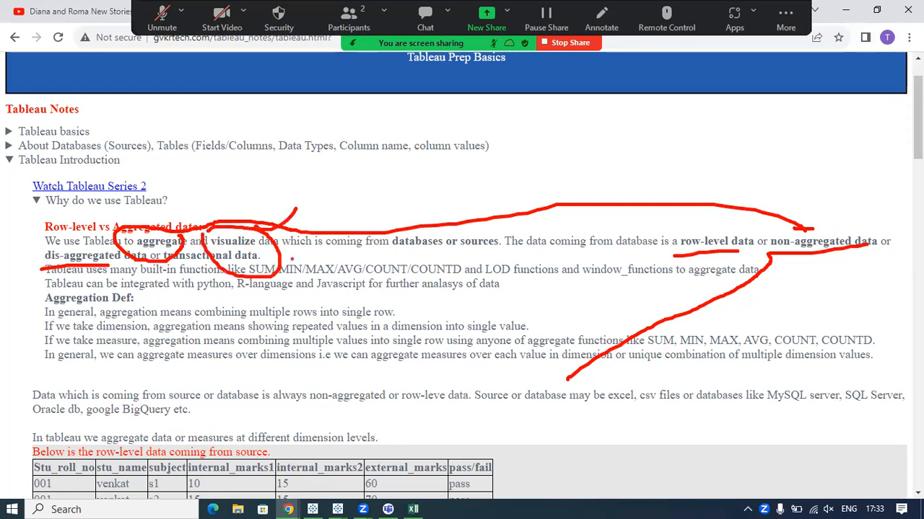
drag(166, 228, 195, 220)
drag(259, 239, 291, 223)
key(Escape)
Switch back to Excel and review the pass/fail values in column G of the marks table.
click(415, 505)
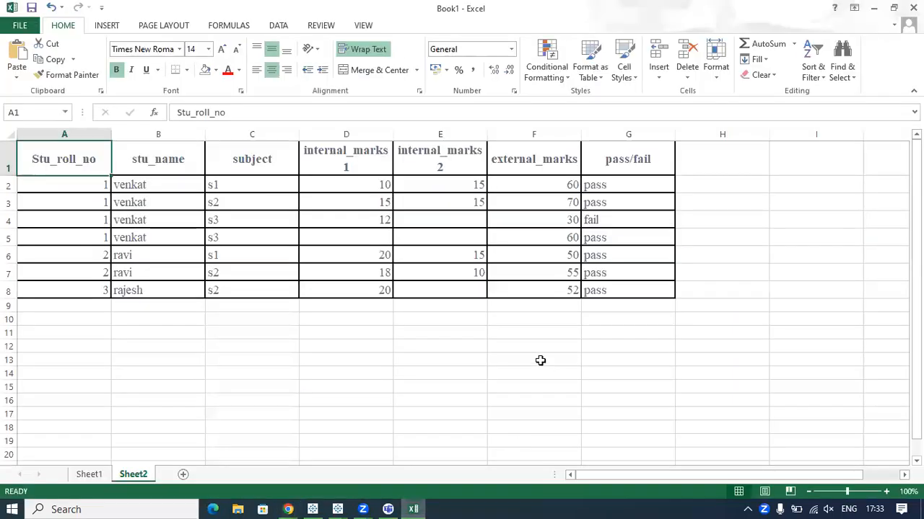
drag(604, 186, 619, 271)
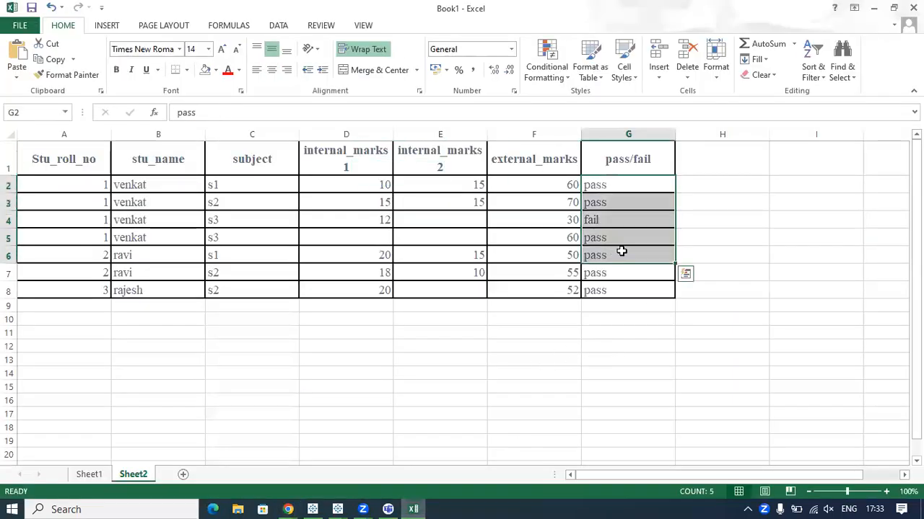
click(729, 181)
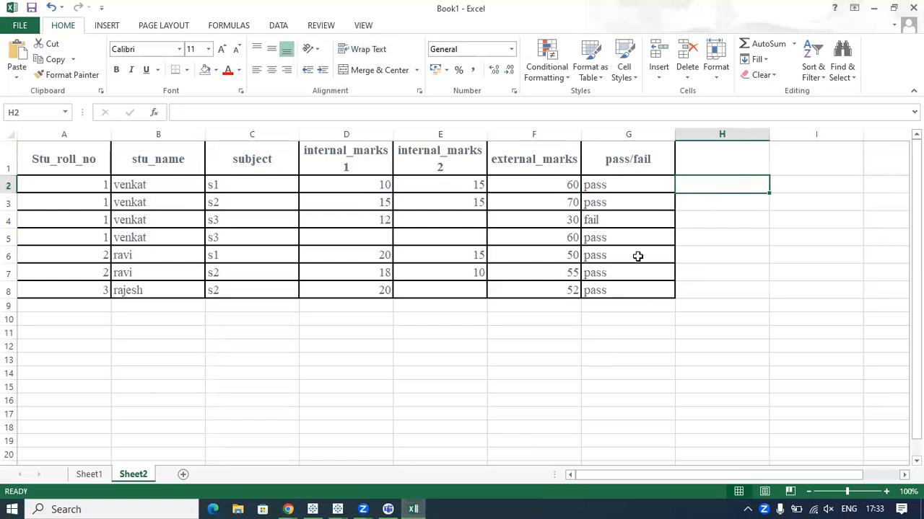
click(464, 413)
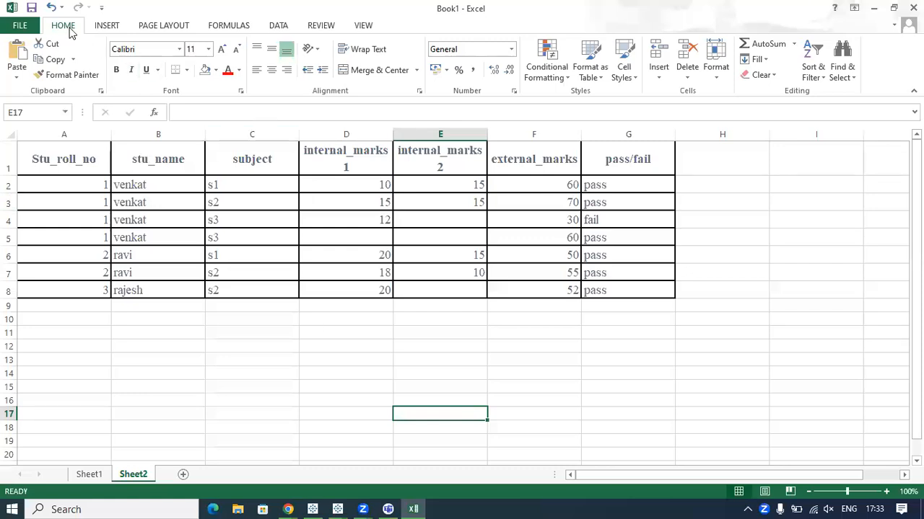
Save the workbook as b30_data in the Tableau Training > B26 > data folder on the computer.
click(32, 8)
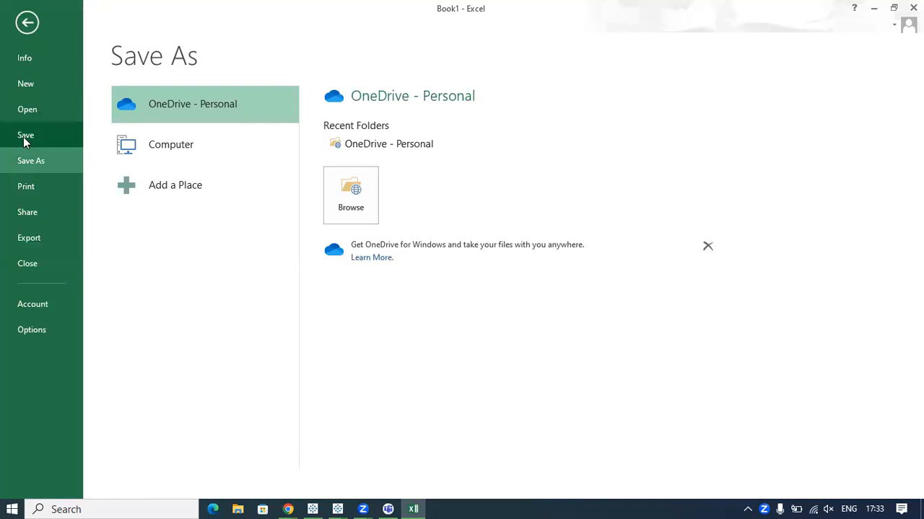
click(179, 154)
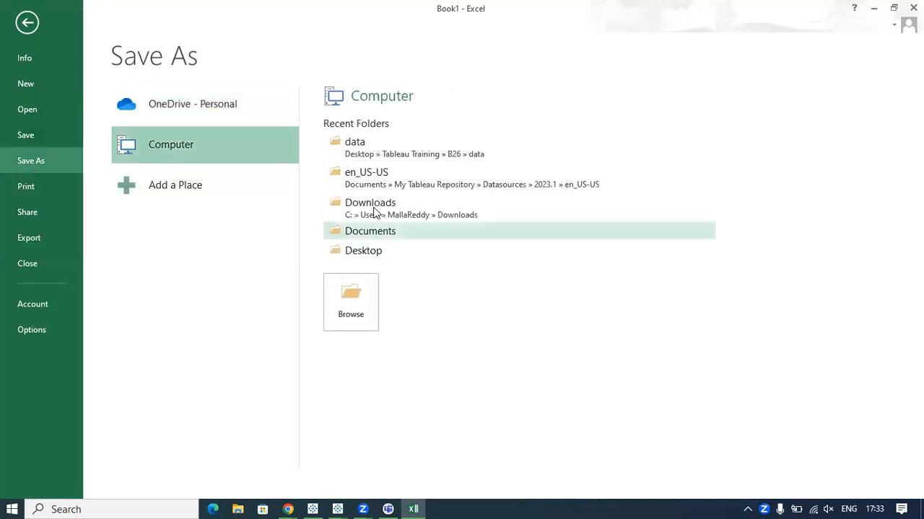
click(355, 148)
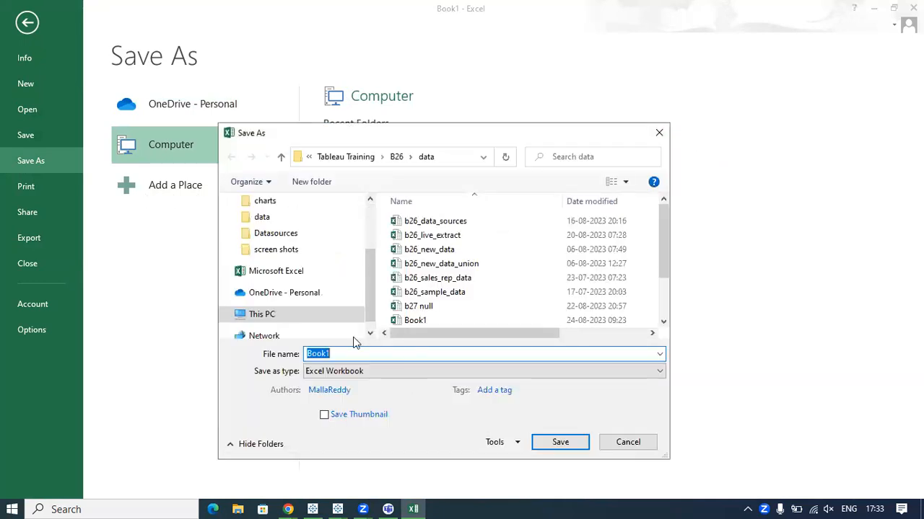
drag(349, 352, 302, 356)
text(b30_data)
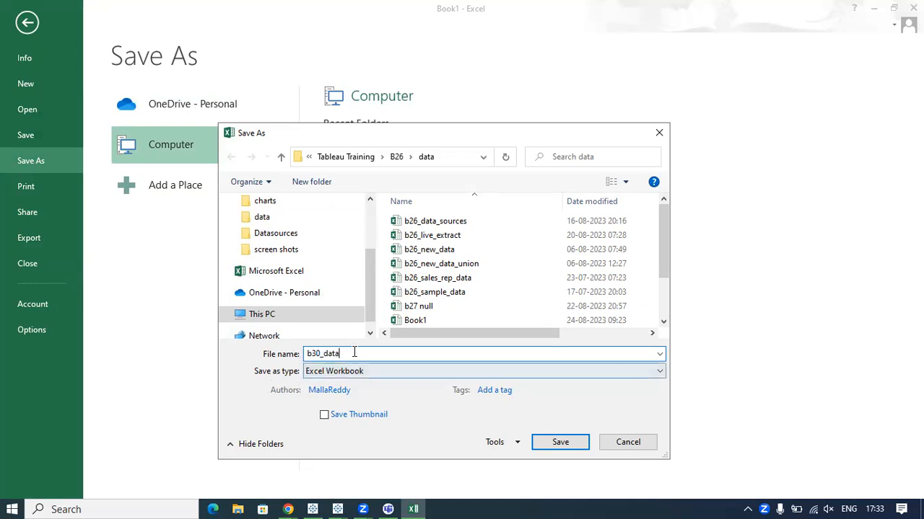
click(544, 442)
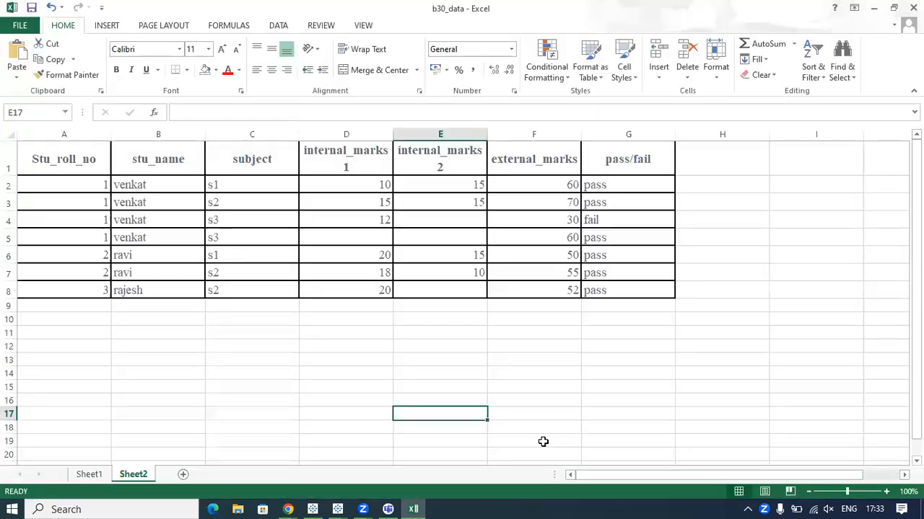
Review the Amazon sales table and its analysis figures on Sheet1.
click(390, 386)
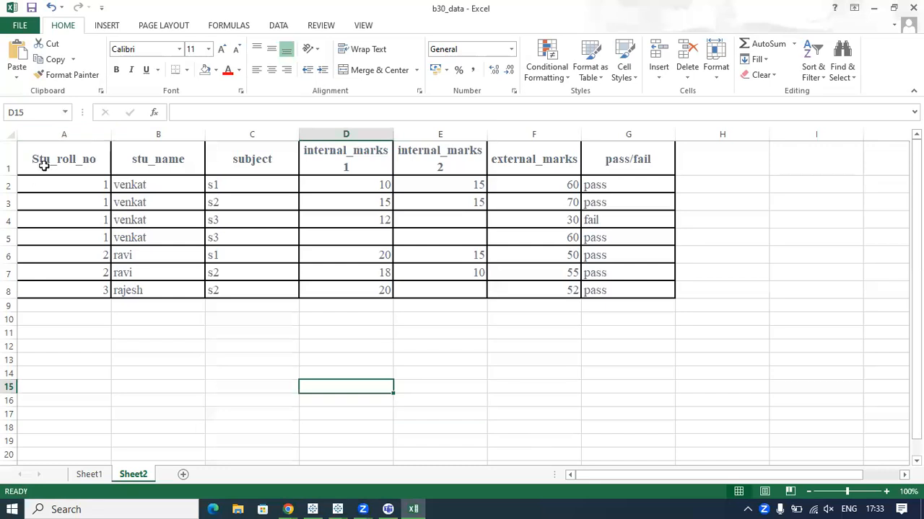
click(102, 478)
click(133, 476)
click(96, 475)
drag(259, 192, 643, 262)
click(567, 347)
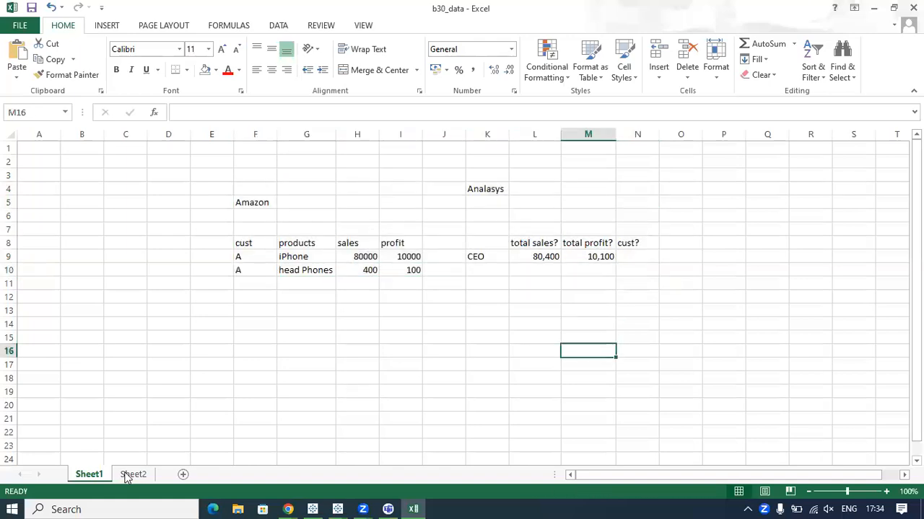
Return to Sheet2 and highlight the row-level student marks table in A1:G8.
click(127, 476)
drag(72, 159, 642, 297)
click(757, 287)
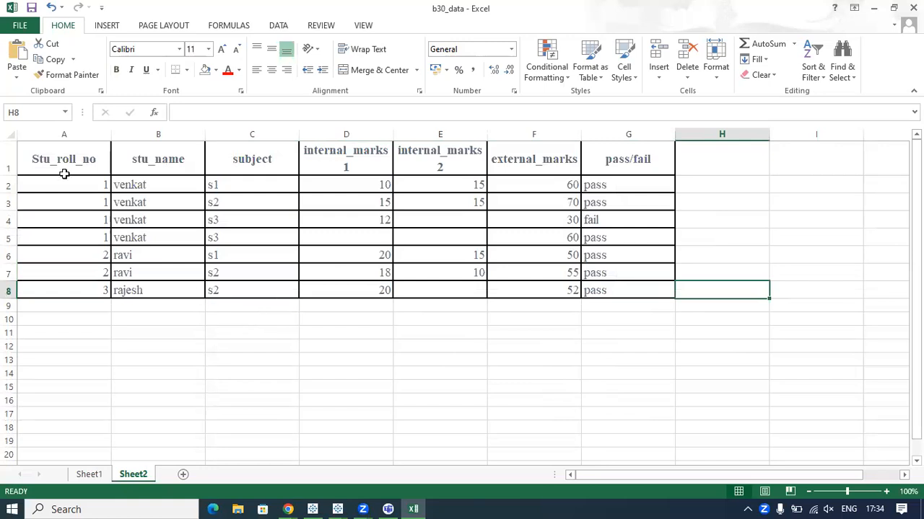
drag(51, 154, 635, 291)
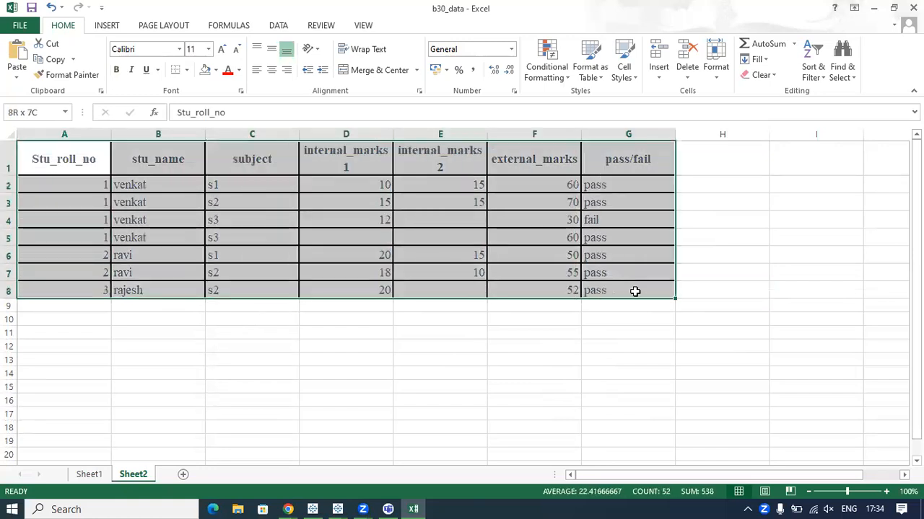
click(633, 353)
Switch to Tableau's Book2, dismiss the File Recovery dialog and maximize the workbook window.
click(334, 508)
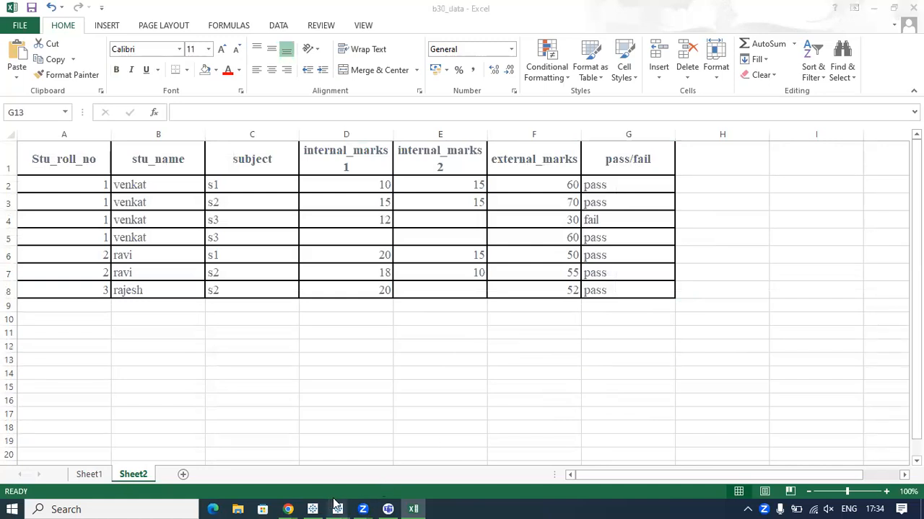
click(375, 465)
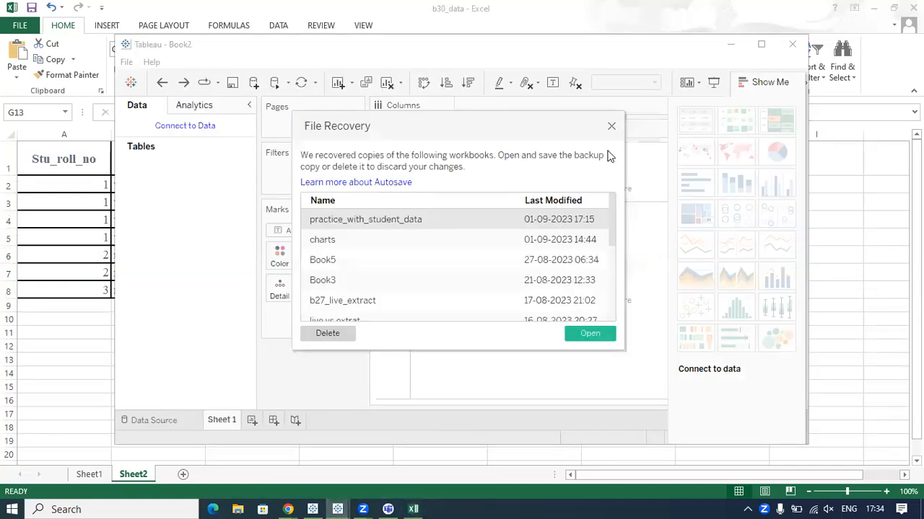
click(617, 124)
click(760, 44)
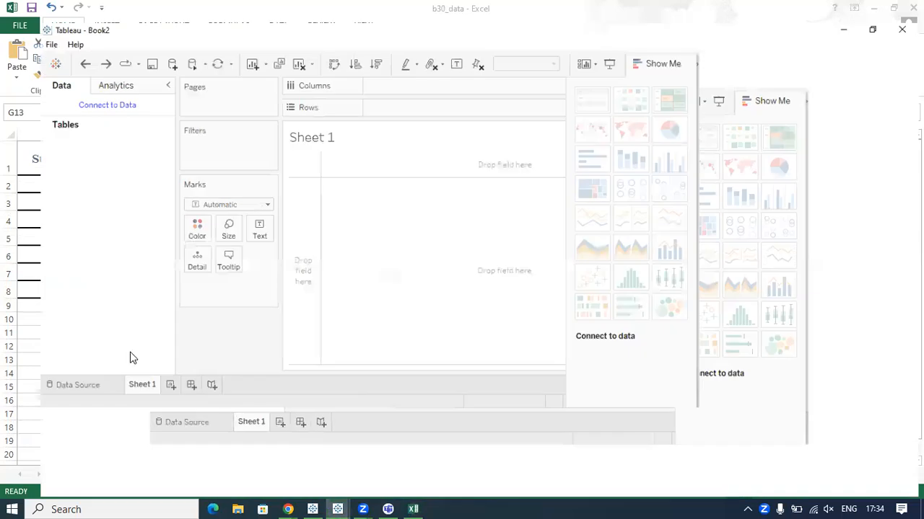
click(879, 44)
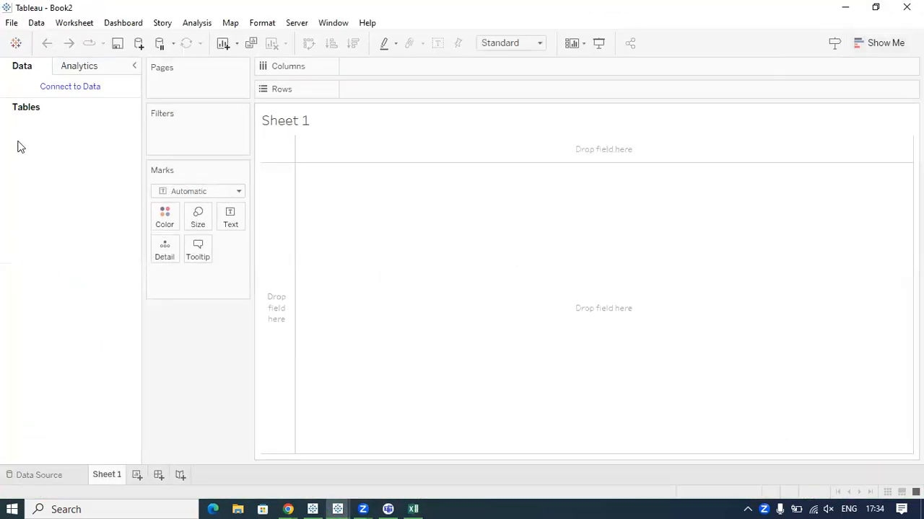
Go to the start page, list all server connectors and search them for oracle.
click(16, 43)
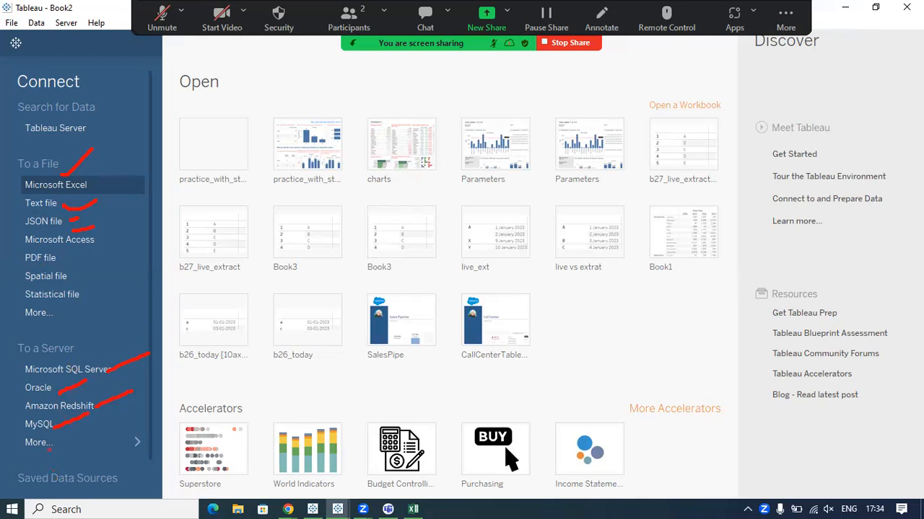
key(Escape)
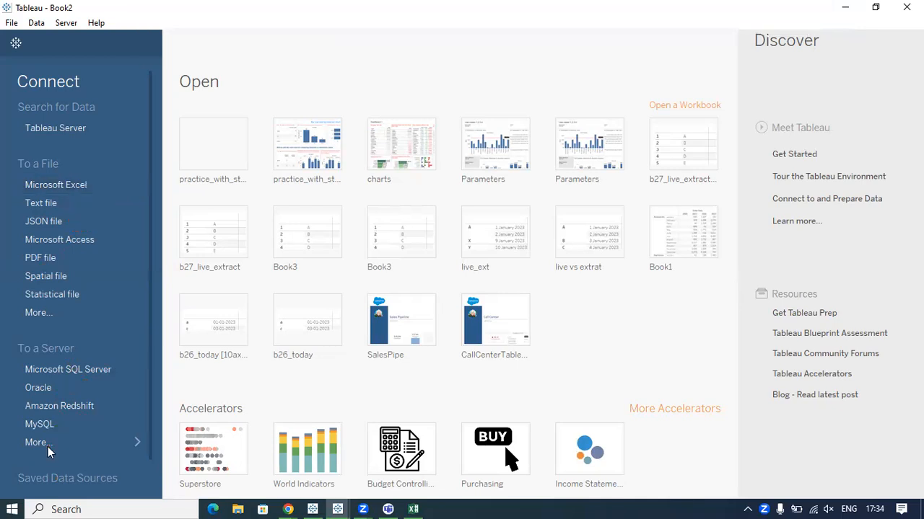
click(97, 443)
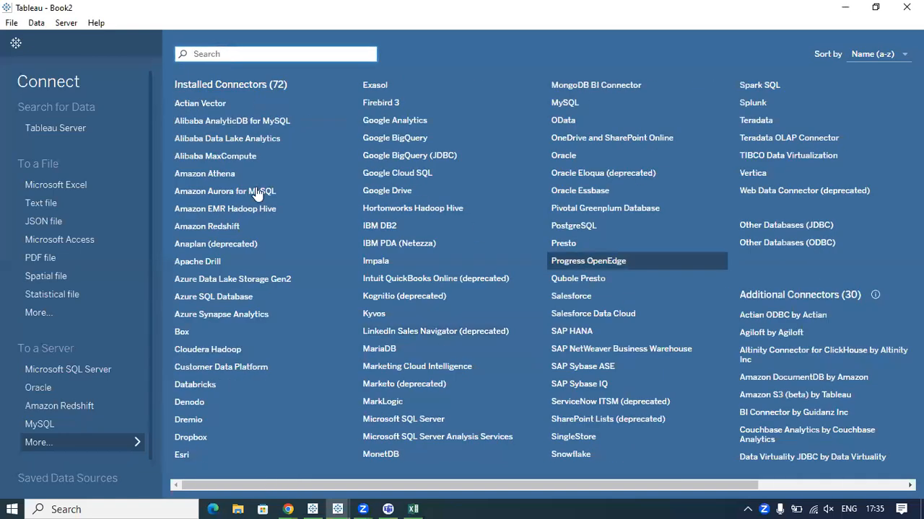
click(222, 54)
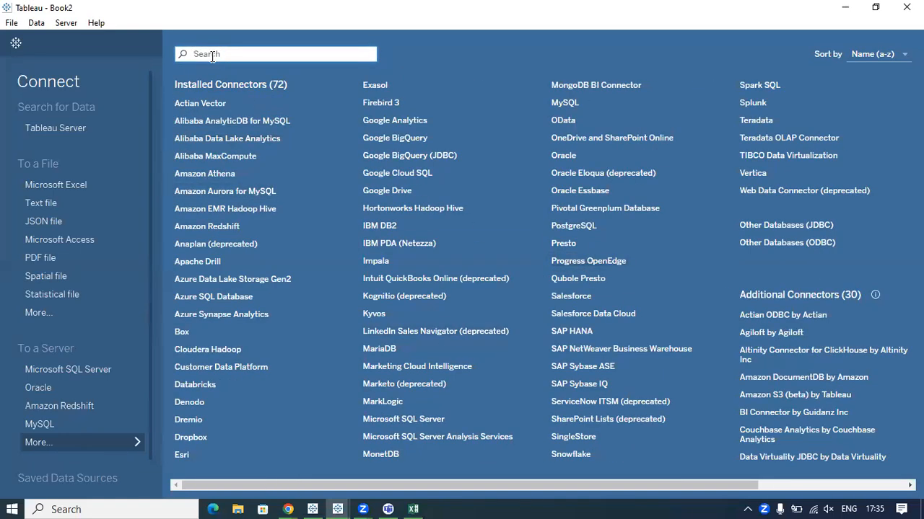
text(oracle)
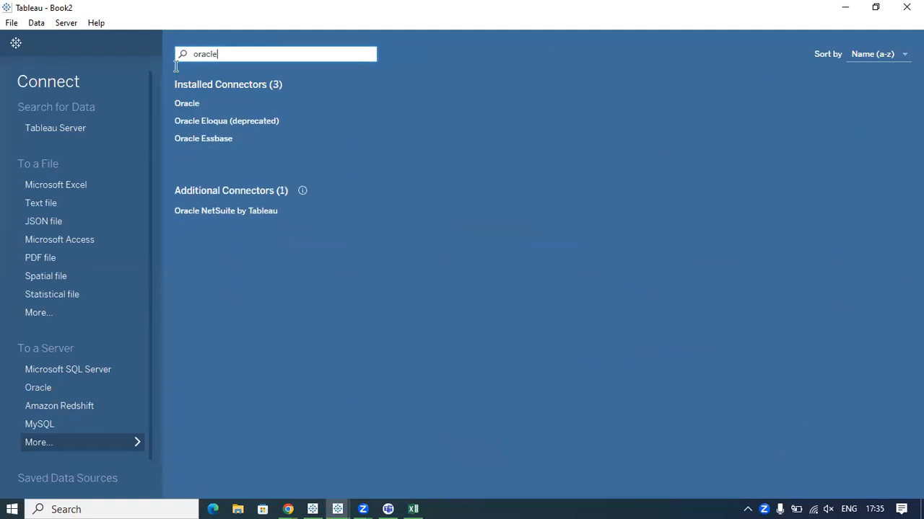
double_click(184, 57)
key(BackSpace)
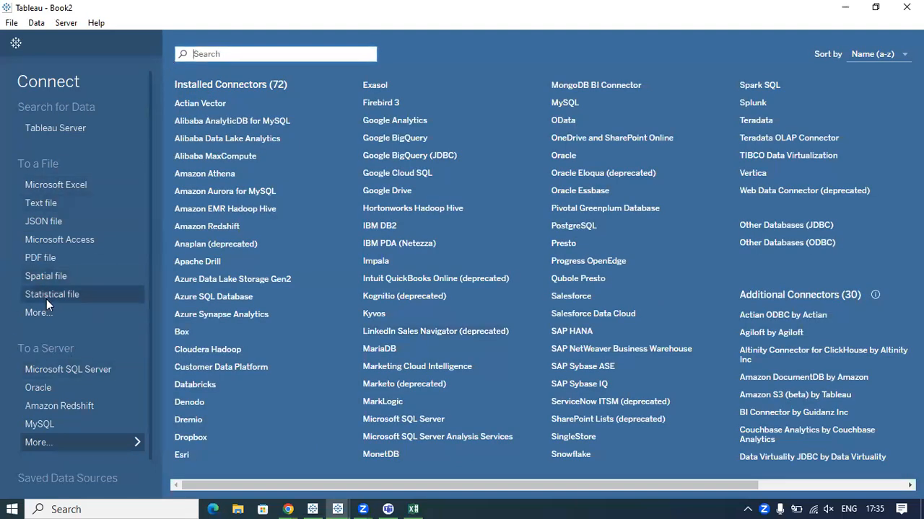
Connect to the Microsoft Excel file b30_data in the Tableau Training > B26 > data folder.
click(52, 184)
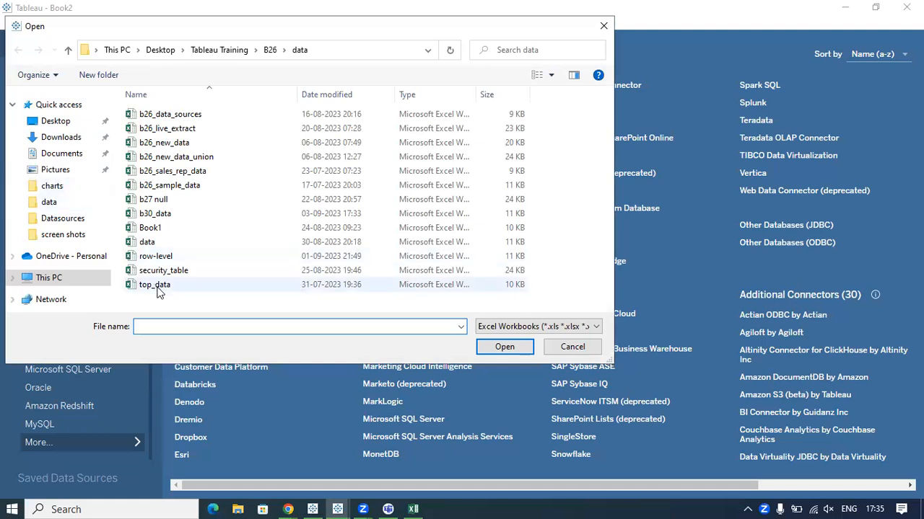
click(154, 216)
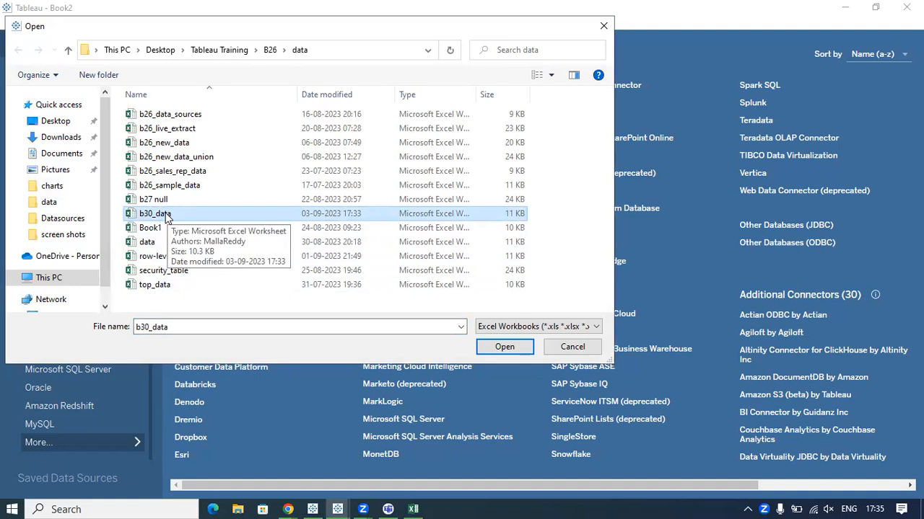
click(166, 215)
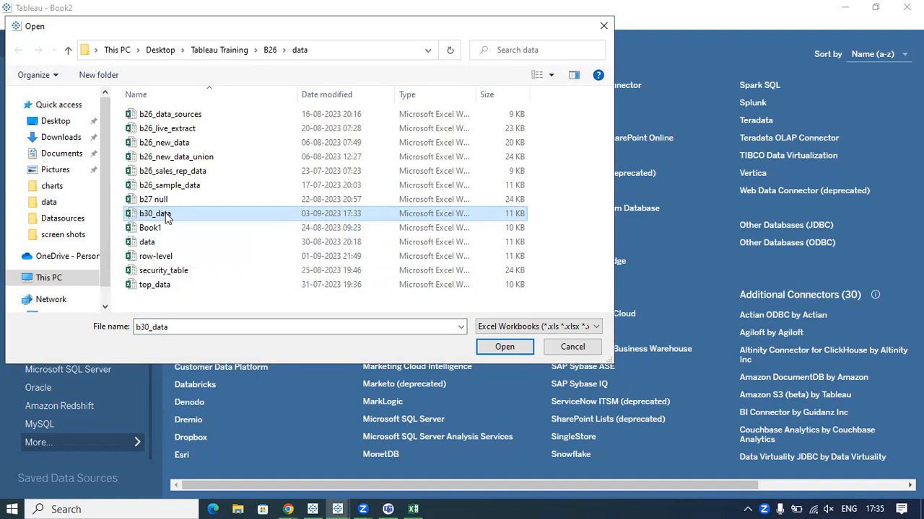
click(202, 297)
click(164, 213)
click(501, 347)
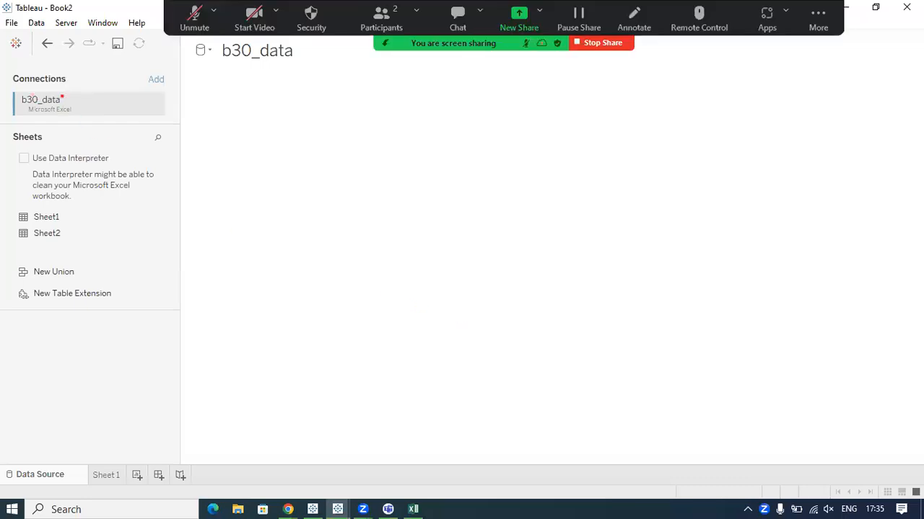
Point out the b30_data connection and its available sheets with temporary pen marks.
drag(60, 99, 86, 81)
mouse_move(26, 69)
mouse_down()
mouse_move(75, 86)
mouse_move(27, 68)
mouse_up()
mouse_move(69, 96)
mouse_down()
mouse_move(94, 87)
mouse_move(102, 101)
mouse_up()
drag(15, 140, 41, 144)
drag(69, 215, 107, 198)
drag(63, 224, 124, 214)
key(Escape)
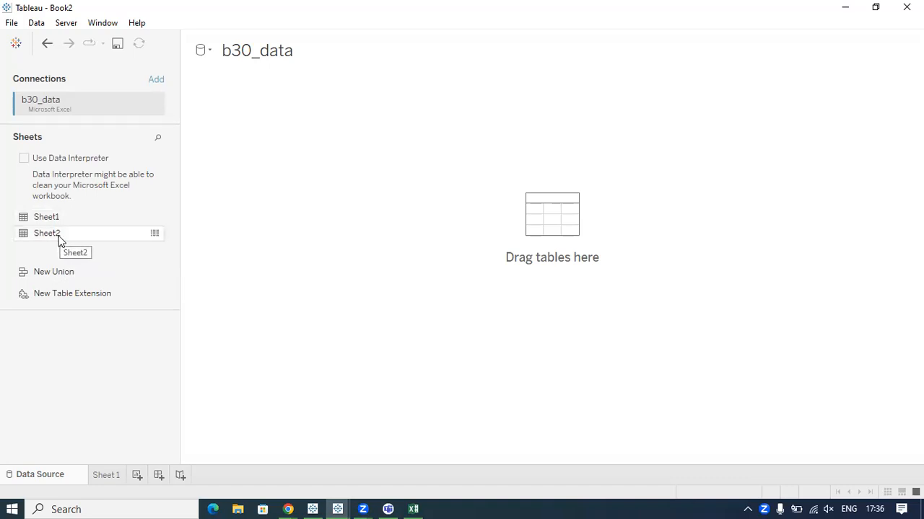
Add Sheet2 to the data source canvas and collapse its table details.
drag(60, 240, 244, 129)
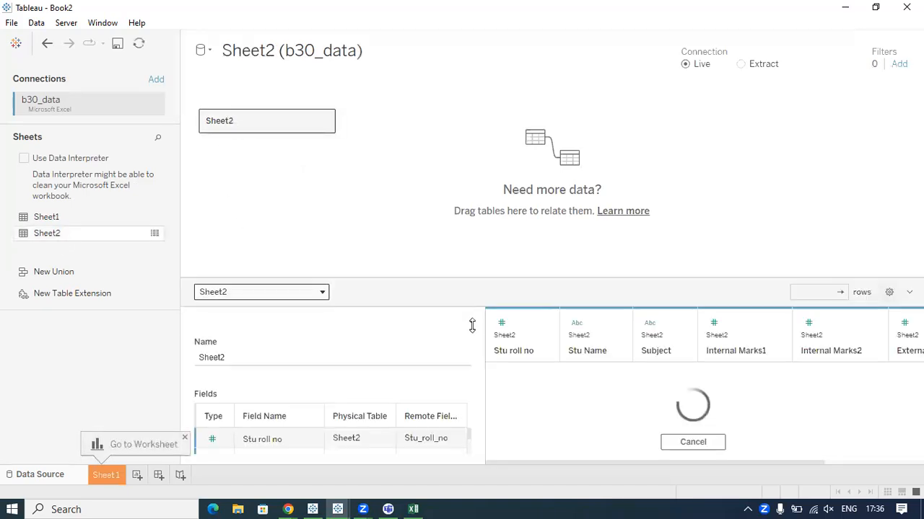
click(471, 323)
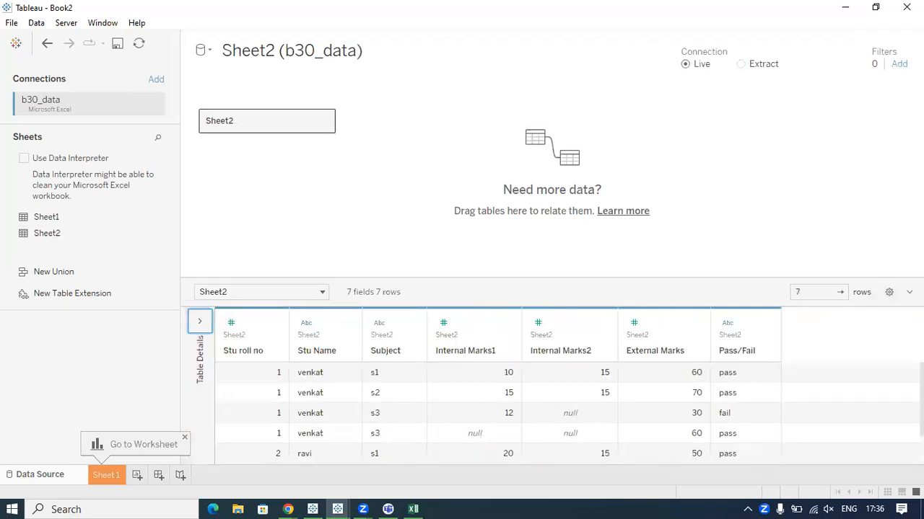
Circle the column headers of the Sheet2 preview and handwrite a row-level note above them, then clear the drawing.
key(ctrl+2)
mouse_move(229, 137)
mouse_down()
mouse_move(293, 234)
mouse_move(300, 286)
mouse_move(184, 348)
mouse_move(505, 373)
mouse_move(851, 336)
mouse_move(166, 295)
mouse_up()
mouse_move(365, 260)
mouse_down()
mouse_move(397, 277)
mouse_move(384, 235)
mouse_move(396, 268)
mouse_up()
mouse_move(413, 249)
mouse_down()
mouse_move(404, 254)
mouse_move(456, 233)
mouse_move(459, 246)
mouse_up()
drag(467, 222, 491, 216)
drag(494, 180, 514, 222)
mouse_move(546, 189)
mouse_down()
mouse_move(534, 209)
mouse_move(570, 195)
mouse_up()
drag(596, 180, 578, 209)
drag(610, 165, 632, 218)
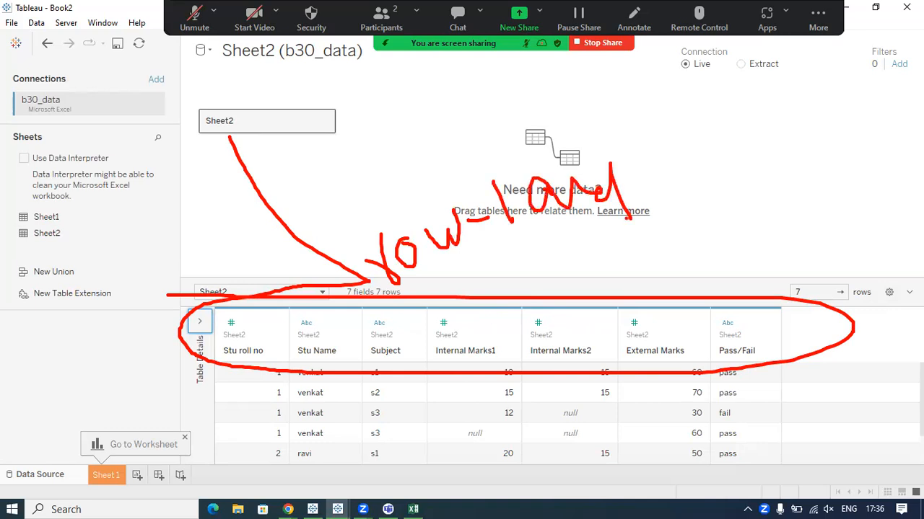
key(Escape)
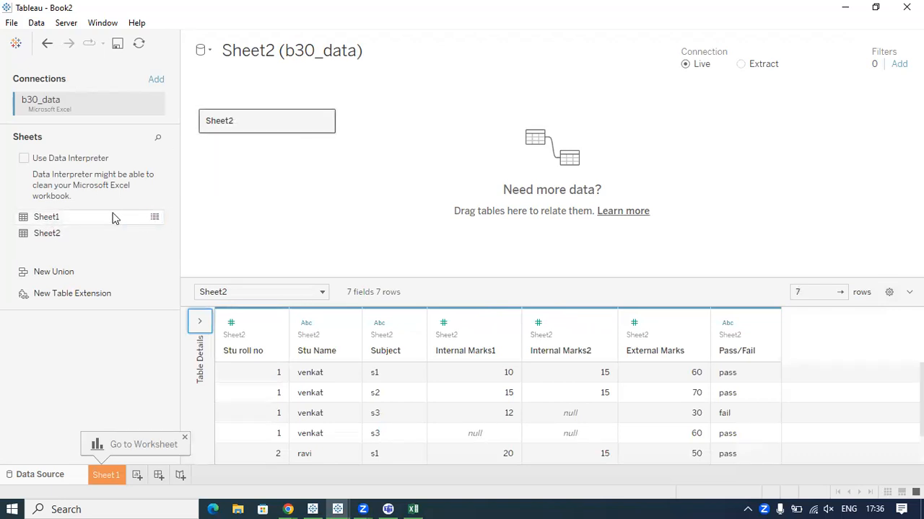
Trace Sheet2 from the sheet list through the canvas to its data preview and mark the student rows.
drag(64, 219, 30, 223)
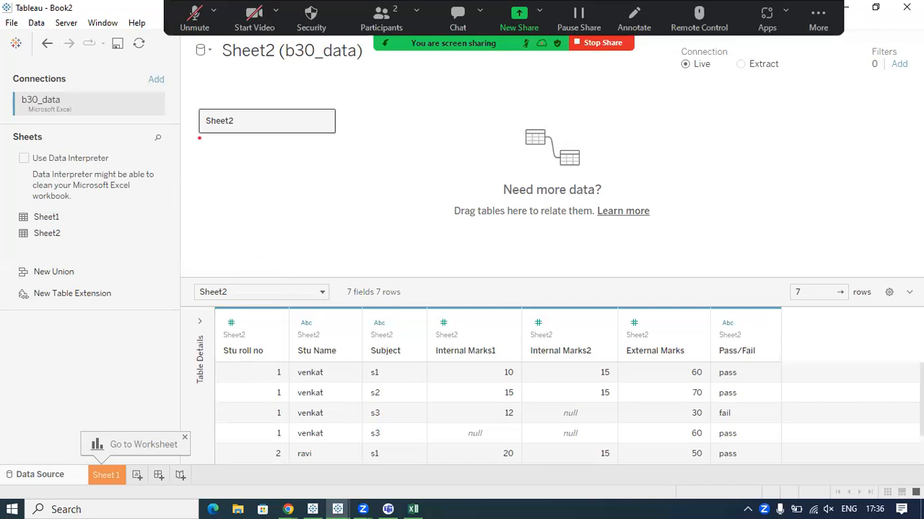
mouse_move(84, 234)
mouse_down()
mouse_move(222, 148)
mouse_move(245, 178)
mouse_move(310, 220)
mouse_move(334, 252)
mouse_move(178, 402)
mouse_move(559, 473)
mouse_move(790, 296)
mouse_move(215, 272)
mouse_up()
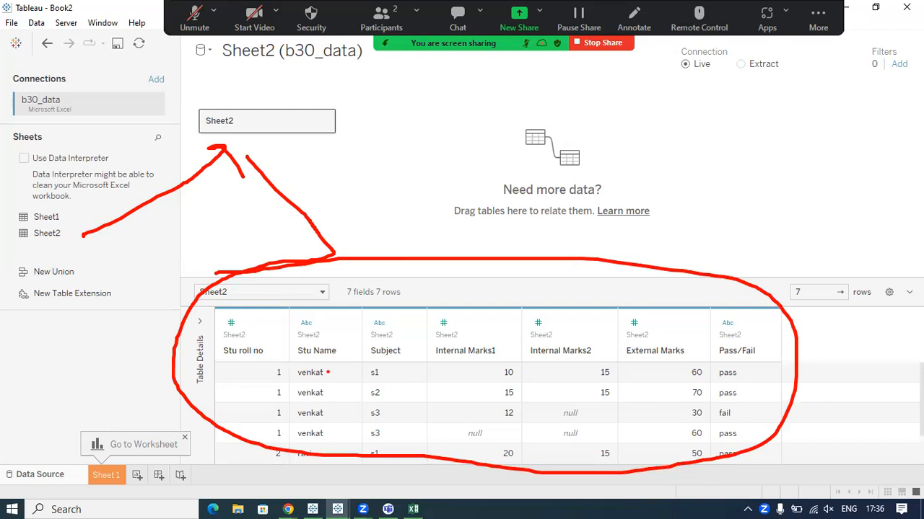
drag(329, 372, 350, 363)
mouse_move(335, 398)
mouse_down()
mouse_move(343, 392)
mouse_move(346, 426)
mouse_up()
mouse_move(325, 462)
mouse_down()
mouse_move(350, 441)
mouse_move(376, 450)
mouse_up()
drag(373, 453, 394, 443)
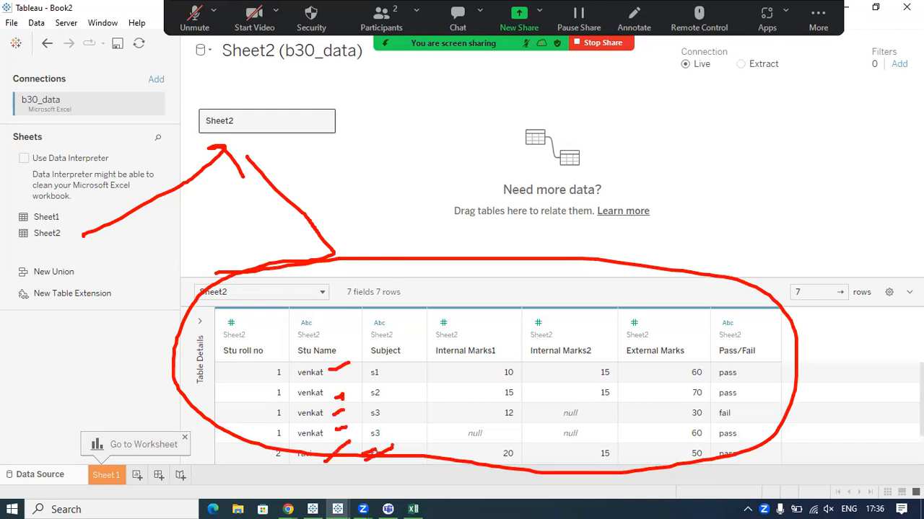
key(Escape)
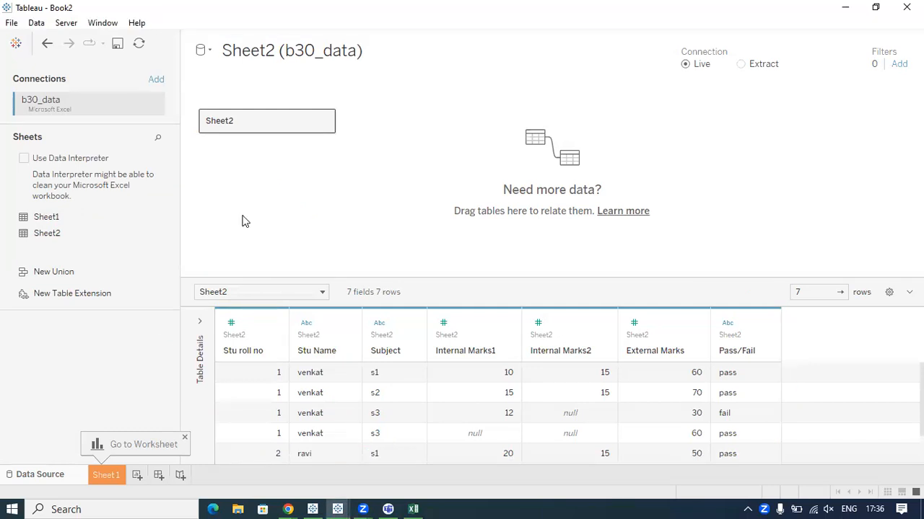
Trace the path from the data source to the Sheet 1 worksheet and open that worksheet.
mouse_move(238, 198)
mouse_down()
mouse_move(177, 412)
mouse_move(99, 452)
mouse_move(107, 510)
mouse_move(101, 456)
mouse_up()
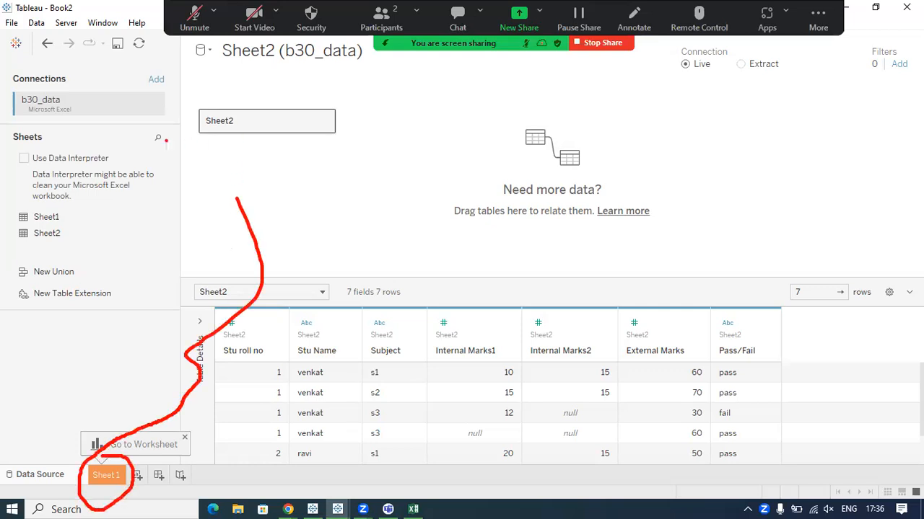
mouse_move(60, 211)
mouse_down()
mouse_move(106, 254)
mouse_move(96, 292)
mouse_up()
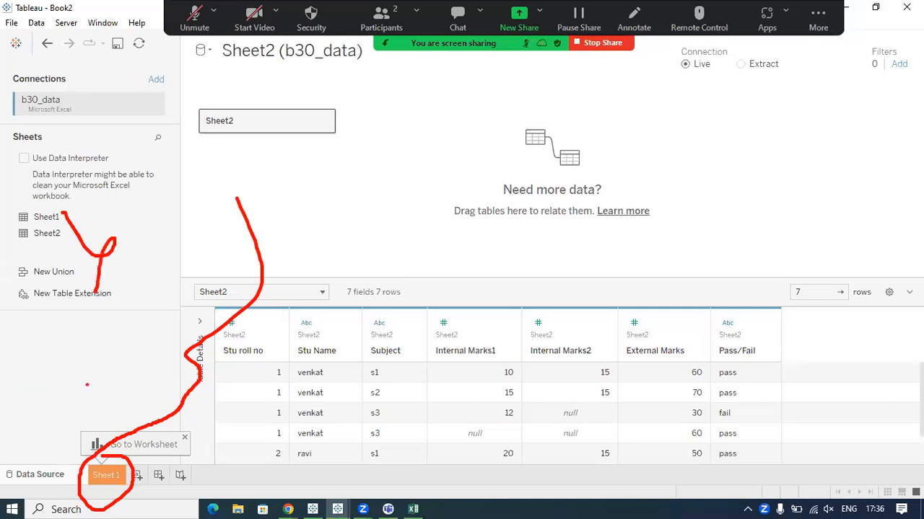
key(Escape)
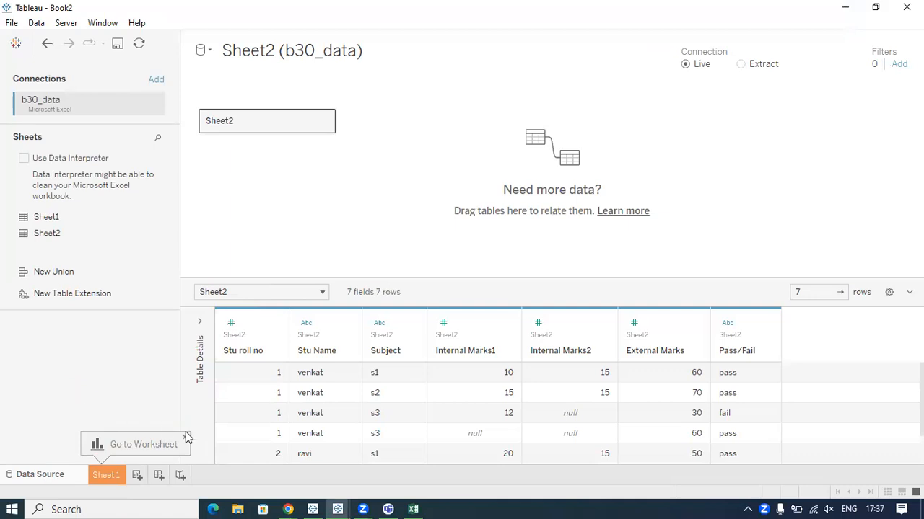
click(107, 476)
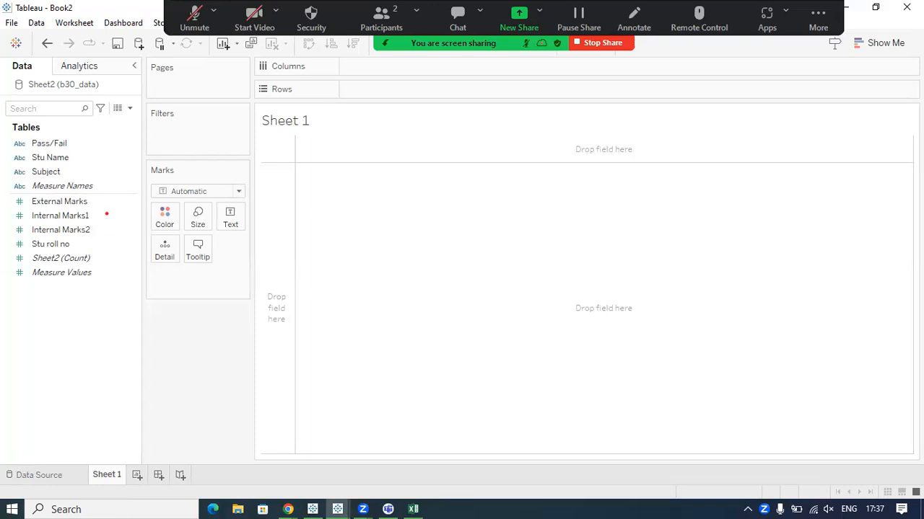
Mark the Pass/Fail, Stu Name, Subject, External Marks, Internal Marks1, Internal Marks2 and Stu roll no fields with the pen.
drag(71, 146, 112, 131)
drag(77, 159, 114, 149)
drag(63, 173, 102, 160)
drag(88, 202, 117, 191)
drag(95, 226, 123, 211)
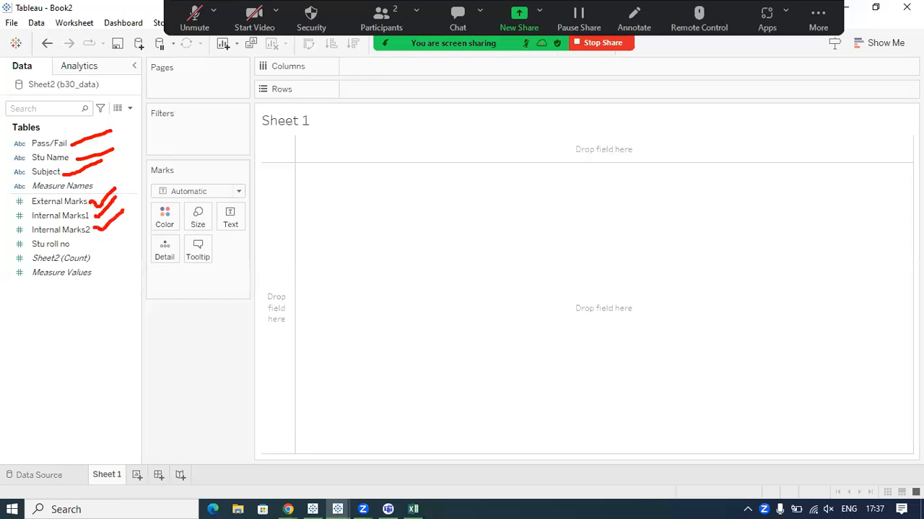
mouse_move(70, 245)
mouse_down()
mouse_move(96, 244)
mouse_move(104, 232)
mouse_up()
mouse_move(89, 138)
mouse_down()
mouse_move(112, 277)
mouse_move(103, 283)
mouse_move(123, 269)
mouse_up()
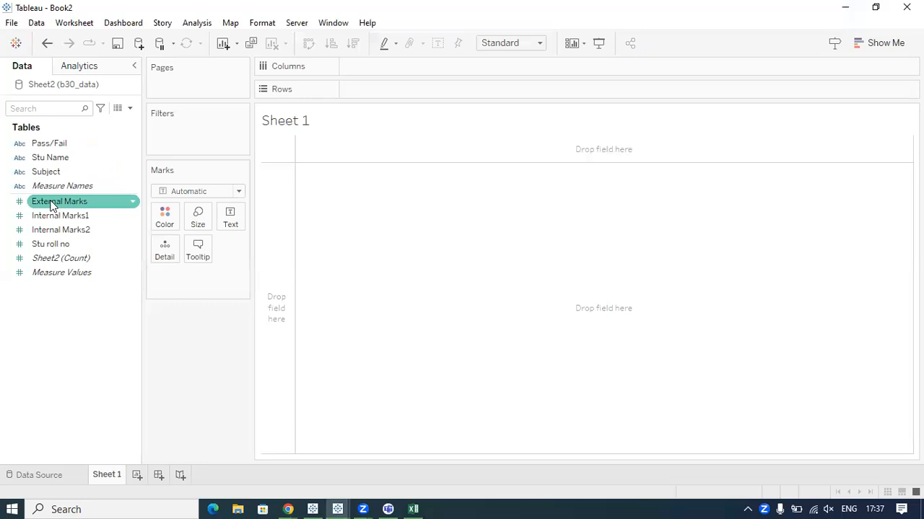
Place External Marks on Text in Sheet 1 and widen the Marks card to show its full field name.
drag(55, 204, 232, 219)
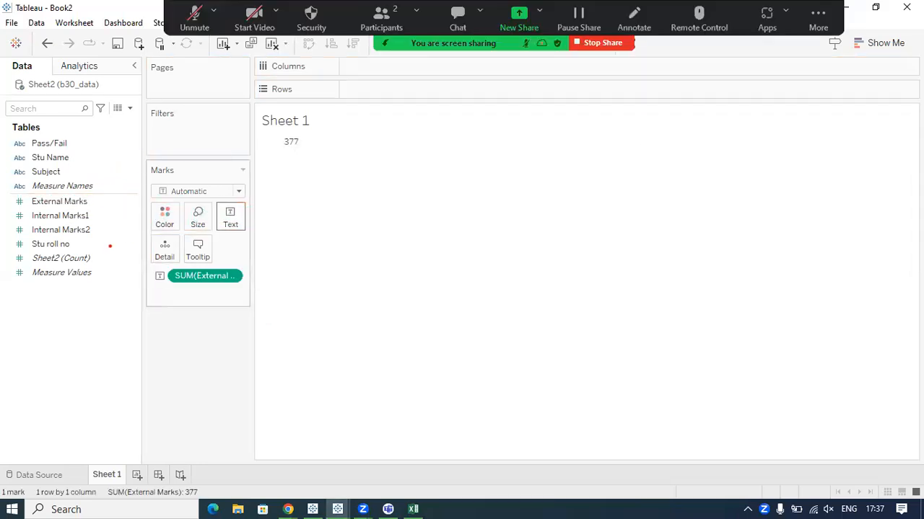
mouse_move(90, 214)
mouse_down()
mouse_move(215, 224)
mouse_move(203, 250)
mouse_move(180, 257)
mouse_move(181, 268)
mouse_move(190, 262)
mouse_move(181, 286)
mouse_move(157, 287)
mouse_up()
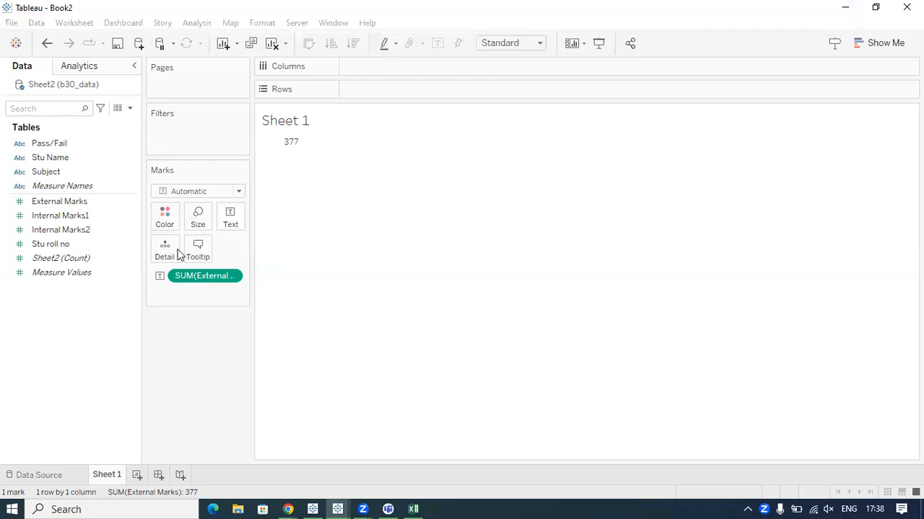
drag(250, 272, 301, 271)
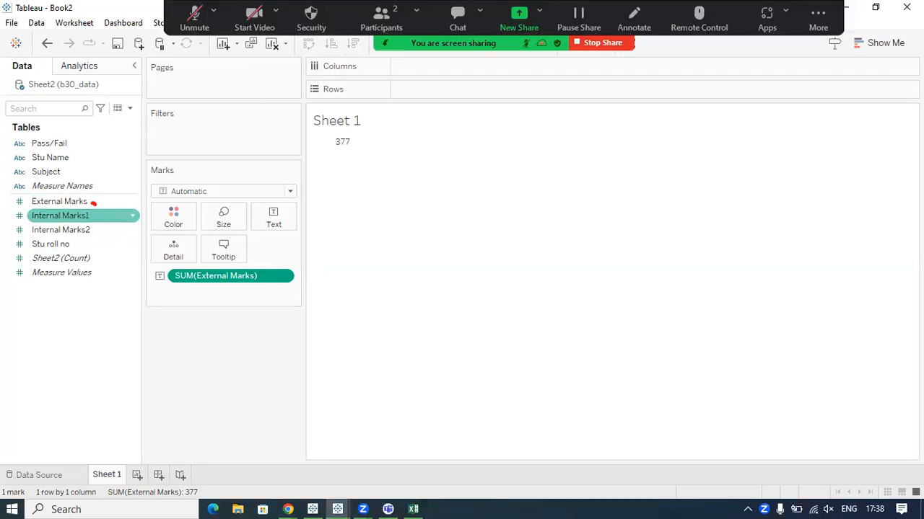
Trace External Marks to its aggregated SUM entry on the Marks card and circle it with the pen.
mouse_move(90, 203)
mouse_down()
mouse_move(231, 249)
mouse_move(235, 267)
mouse_move(264, 266)
mouse_move(232, 305)
mouse_move(195, 285)
mouse_move(197, 267)
mouse_up()
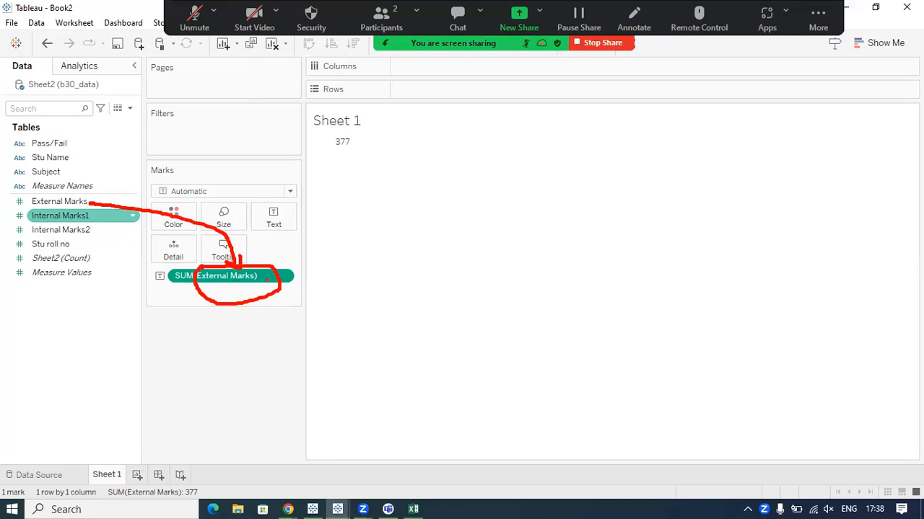
mouse_move(303, 288)
mouse_down()
mouse_move(314, 322)
mouse_move(325, 317)
mouse_move(327, 281)
mouse_up()
mouse_move(179, 285)
mouse_down()
mouse_move(189, 282)
mouse_move(177, 286)
mouse_move(188, 301)
mouse_move(303, 340)
mouse_move(311, 334)
mouse_move(300, 372)
mouse_up()
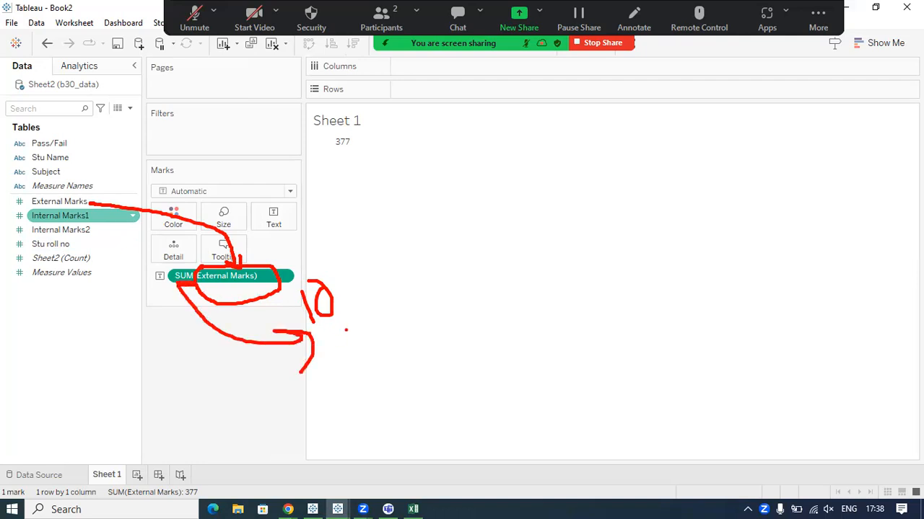
Switch to the b30_data workbook in Excel, mark the external_marks values on Sheet2, and return to Tableau.
click(423, 504)
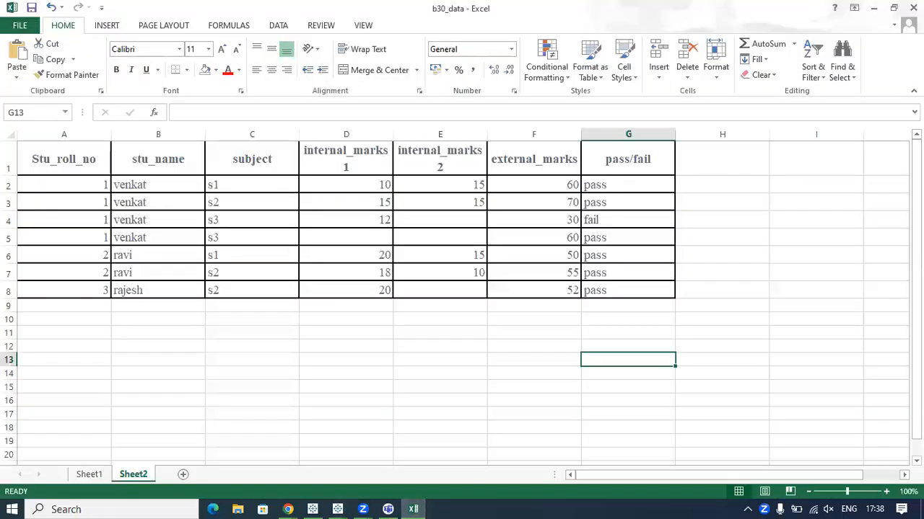
mouse_move(484, 143)
mouse_down()
mouse_move(518, 314)
mouse_move(567, 312)
mouse_move(577, 148)
mouse_move(489, 142)
mouse_up()
mouse_move(555, 190)
mouse_down()
mouse_move(522, 189)
mouse_move(585, 172)
mouse_up()
drag(586, 220, 594, 219)
key(Escape)
key(alt+Tab)
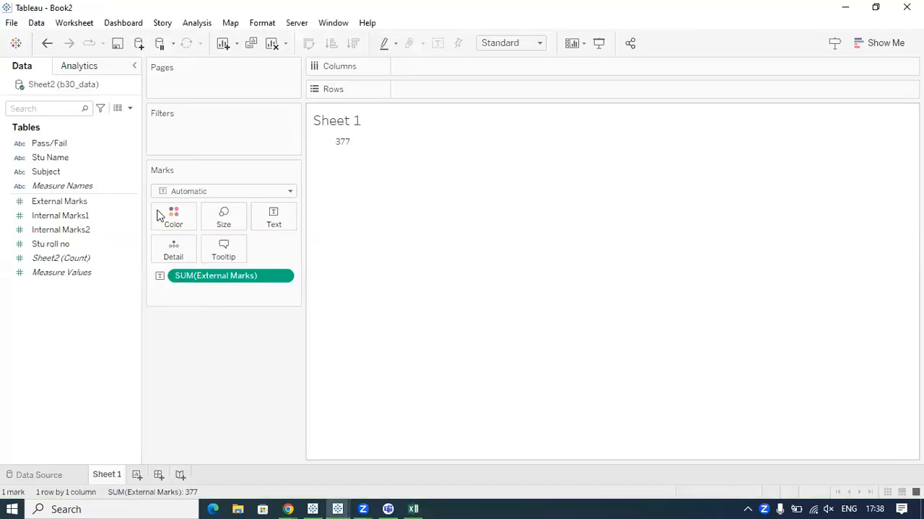
Break down the summed External Marks by student by adding Stu Name to Rows.
click(71, 201)
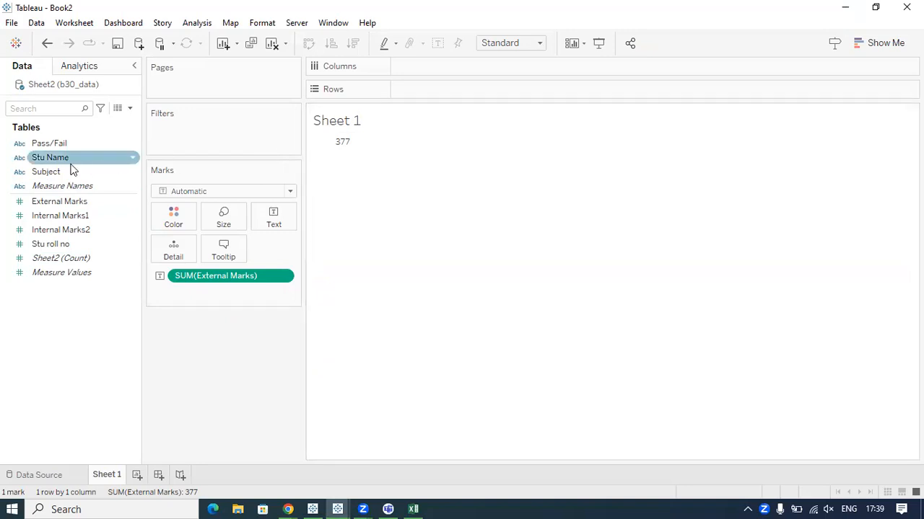
drag(128, 157, 422, 95)
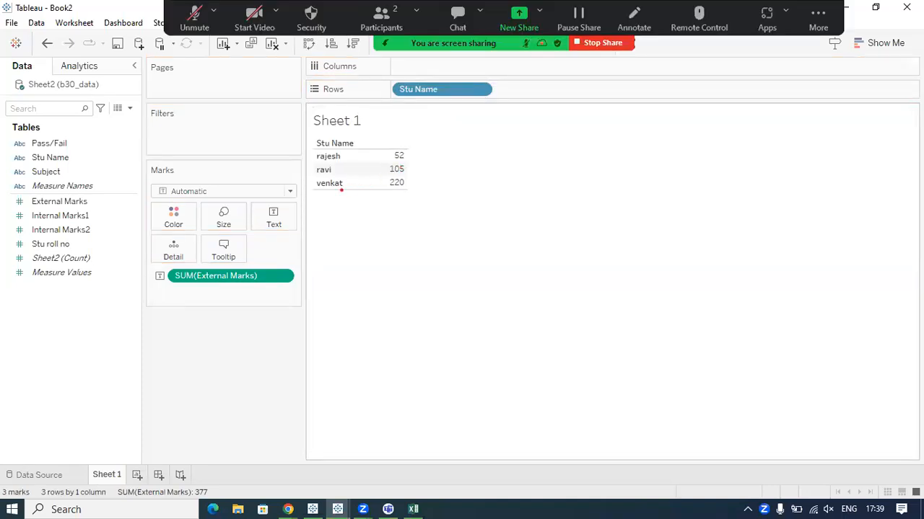
Tick each student's External Marks total with the pen, circle the whole table, and clear the annotations.
drag(409, 182, 459, 166)
drag(341, 170, 437, 150)
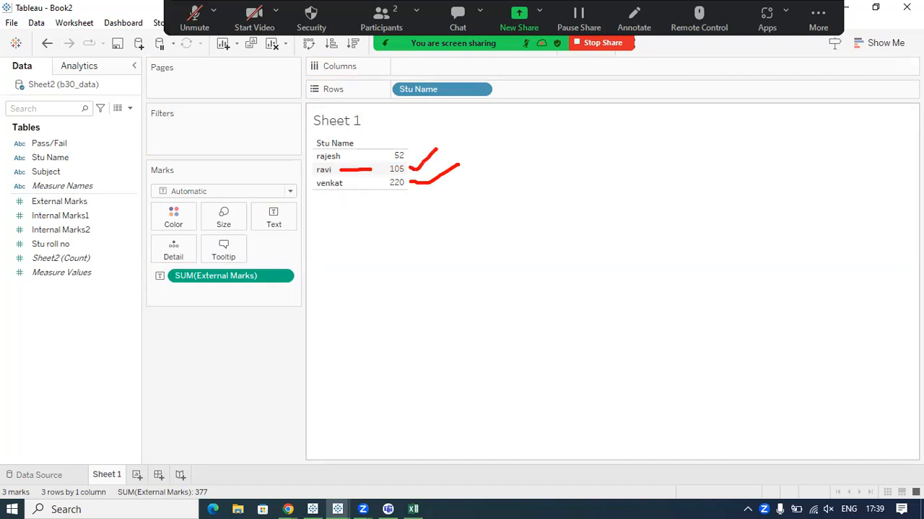
mouse_move(353, 156)
mouse_down()
mouse_move(413, 158)
mouse_move(431, 127)
mouse_up()
mouse_move(361, 141)
mouse_down()
mouse_move(284, 143)
mouse_move(519, 211)
mouse_move(323, 138)
mouse_up()
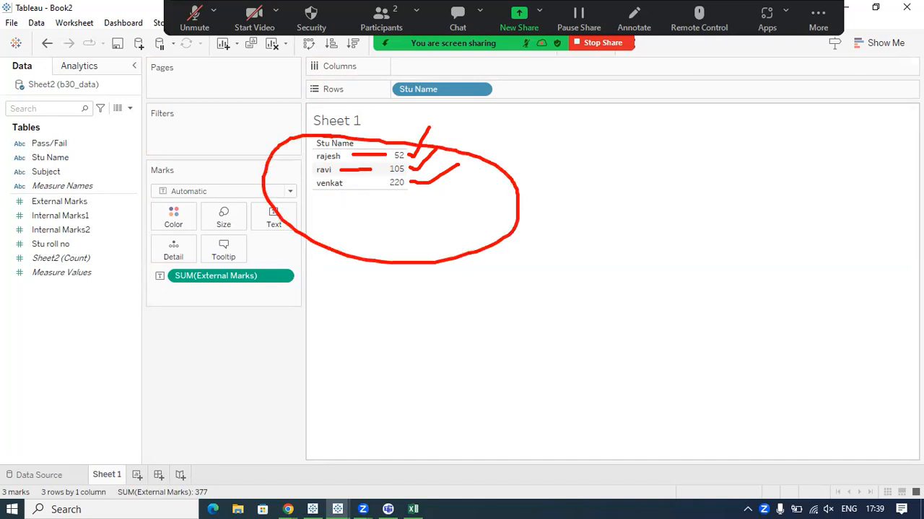
key(Escape)
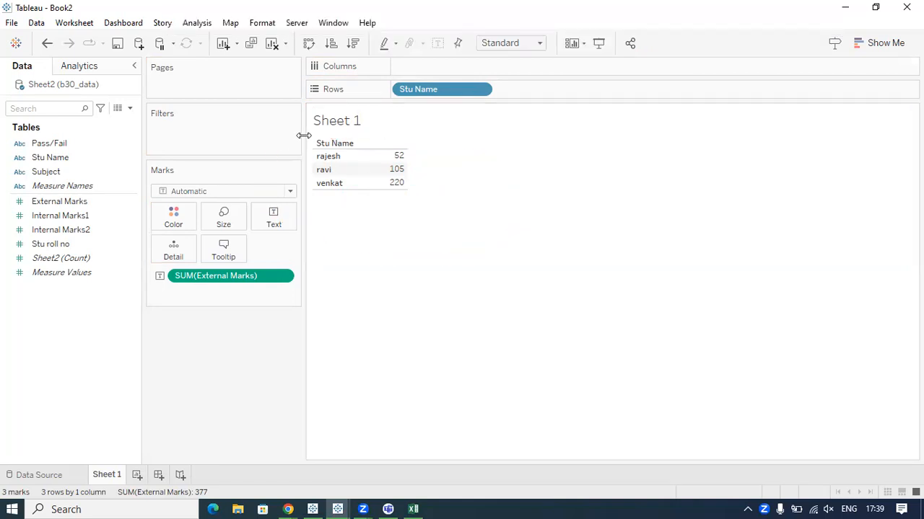
Point out the External Marks field, view the Text mark's options, and close them without changes.
click(62, 205)
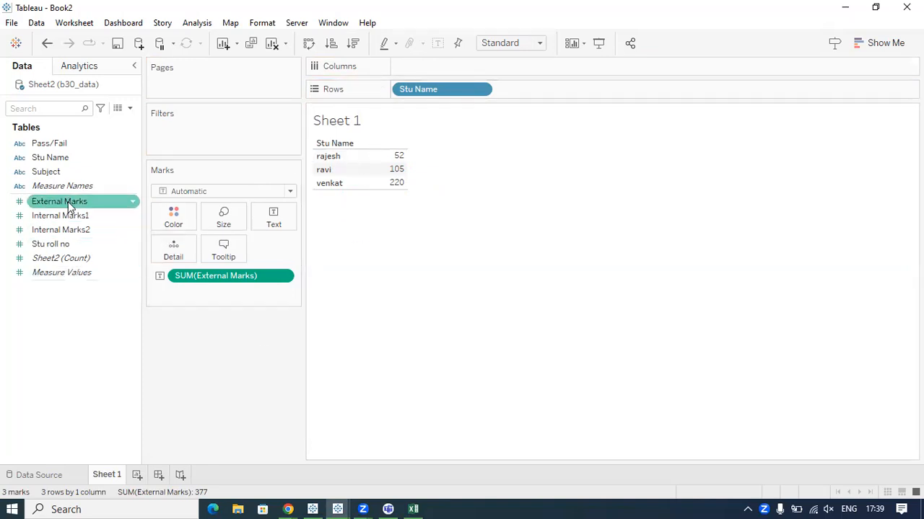
click(272, 225)
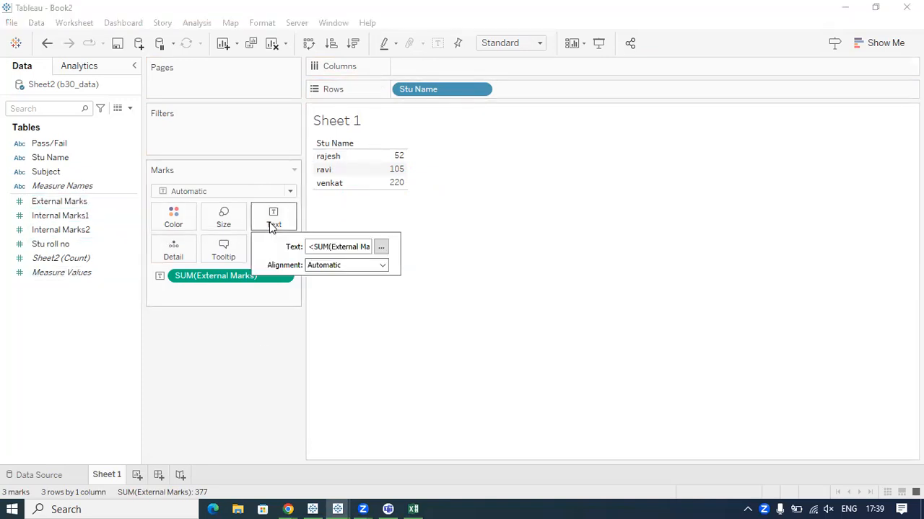
click(386, 217)
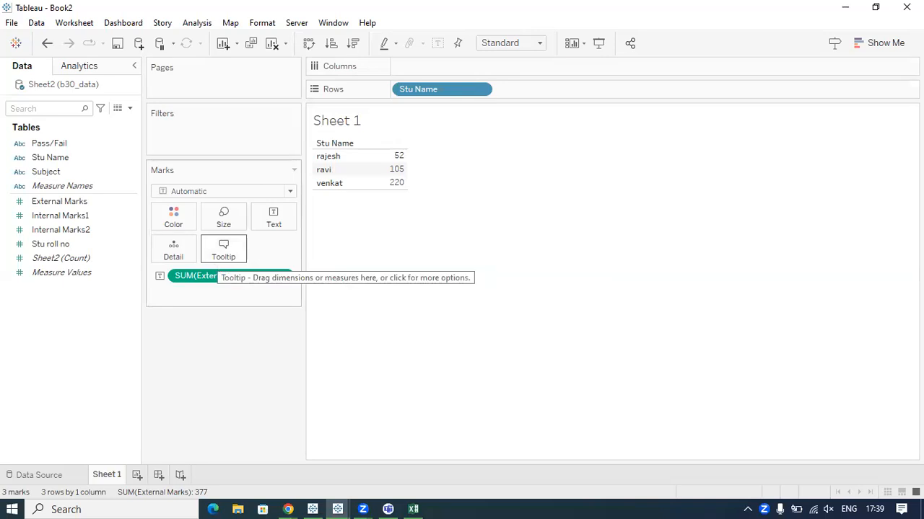
Mark the student names and their External Marks totals in the Sheet 1 table with the pen.
mouse_move(317, 196)
mouse_down()
mouse_move(344, 194)
mouse_move(341, 173)
mouse_move(408, 176)
mouse_up()
click(391, 194)
drag(318, 165, 345, 166)
drag(413, 158, 421, 149)
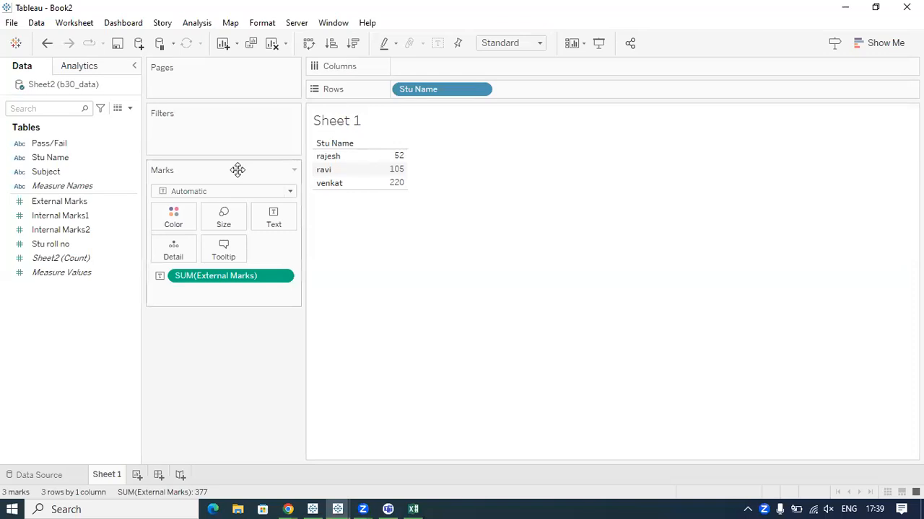
Break down each student's External Marks by subject by adding Subject to Rows after Stu Name.
click(47, 172)
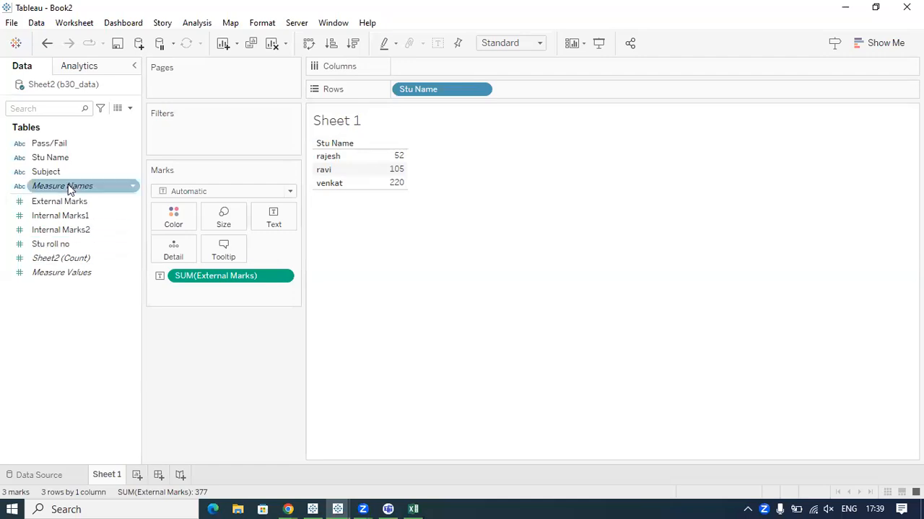
drag(51, 173, 524, 99)
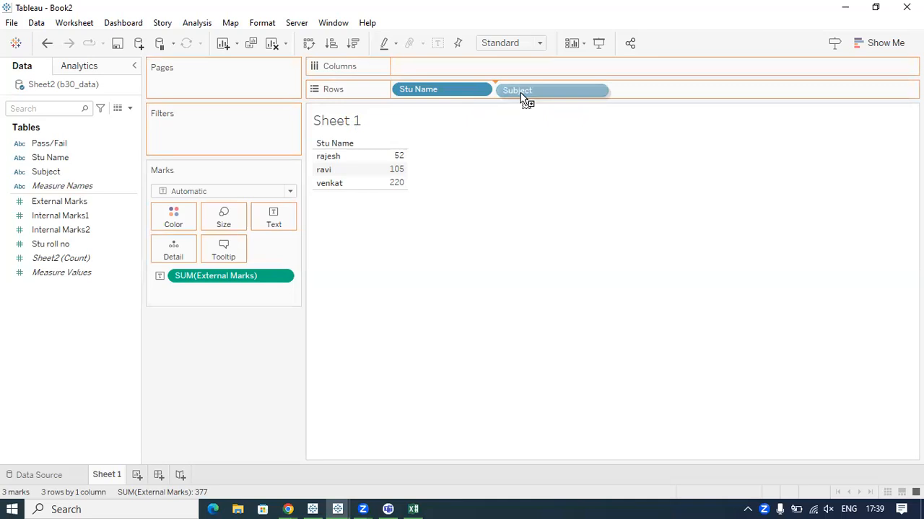
key(ctrl+2)
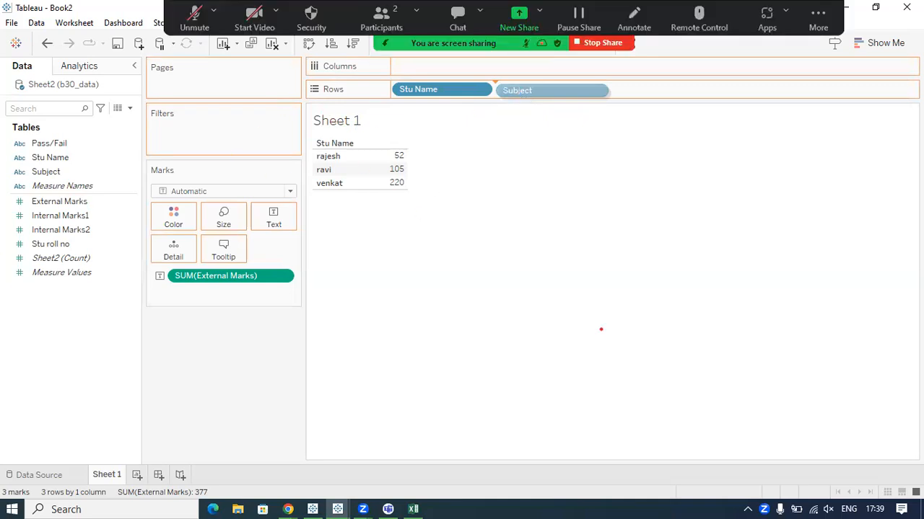
mouse_move(481, 78)
mouse_down()
mouse_move(521, 88)
mouse_move(482, 75)
mouse_up()
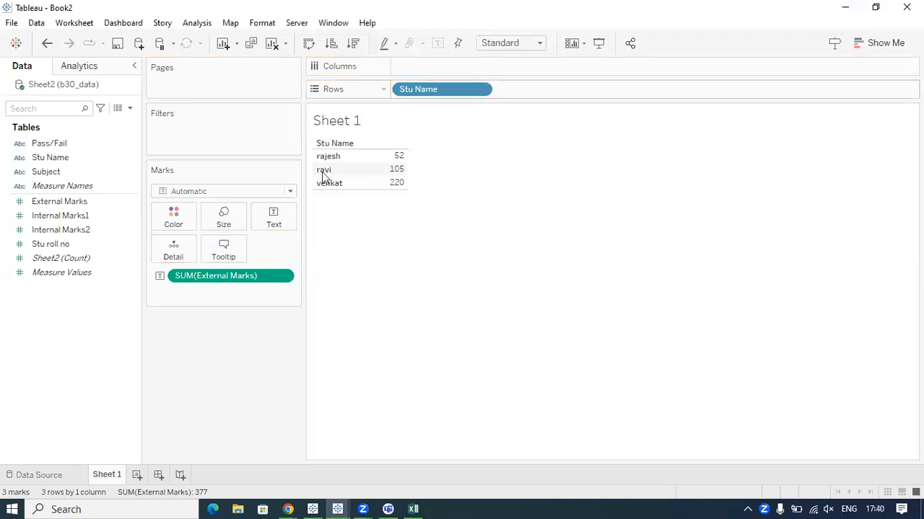
mouse_move(50, 157)
mouse_down()
mouse_move(148, 153)
mouse_move(75, 167)
mouse_move(161, 165)
mouse_move(533, 88)
mouse_up()
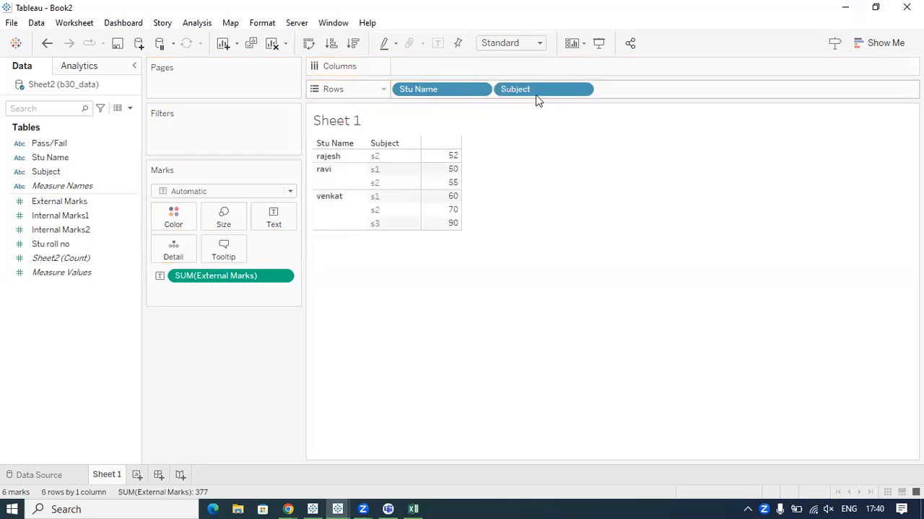
Highlight the last-listed student's subject rows in the table to examine their External Marks.
click(339, 215)
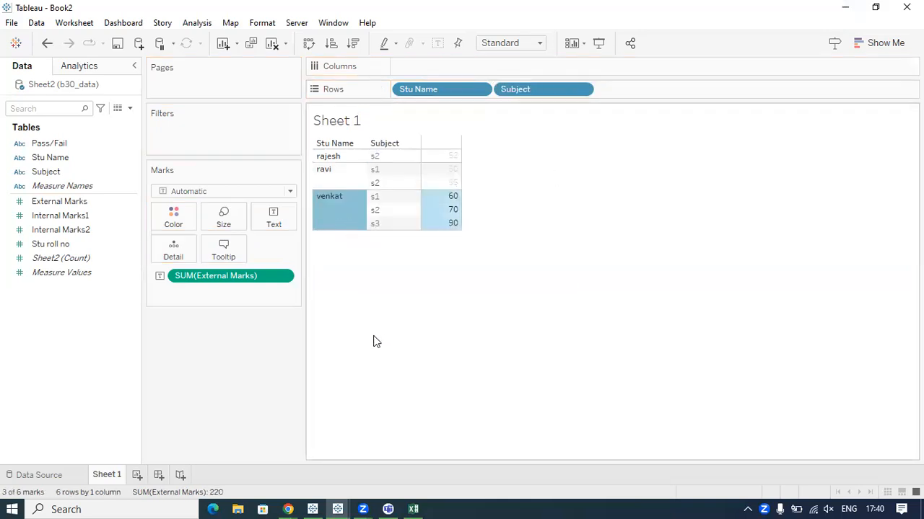
click(342, 218)
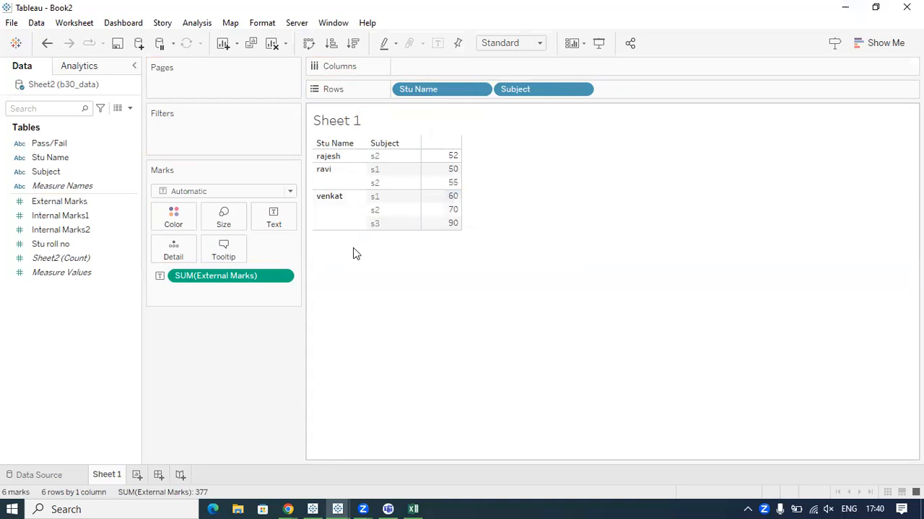
click(331, 222)
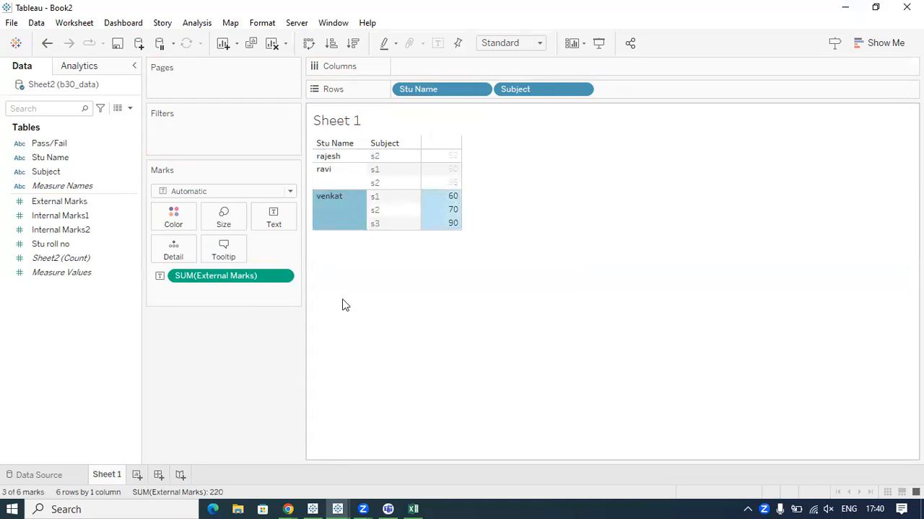
click(343, 305)
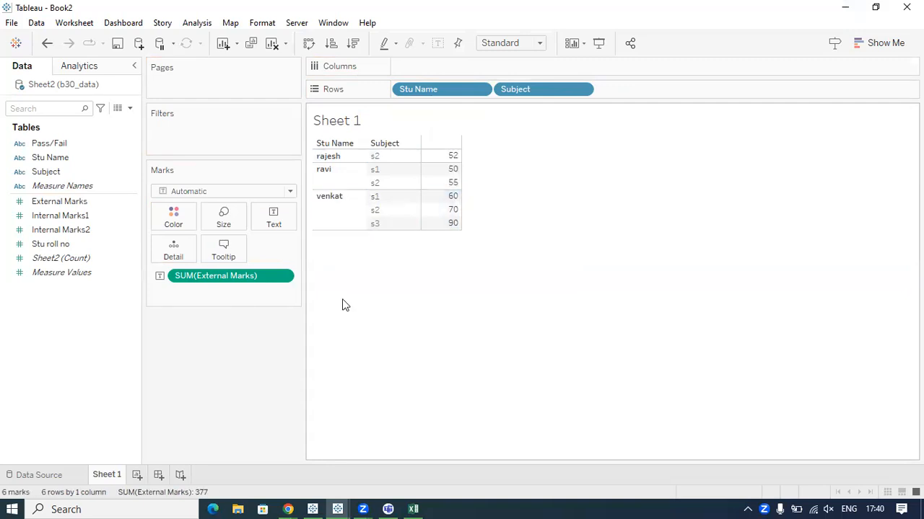
click(323, 216)
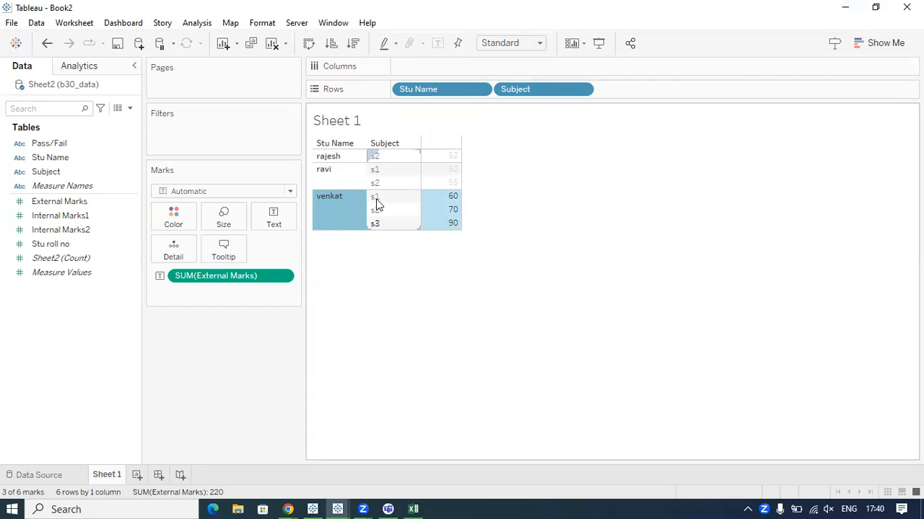
Switch to the b30_data workbook in Excel and trace the duplicate s3 rows 4 and 5 to their external_marks with the pen.
click(414, 507)
click(367, 408)
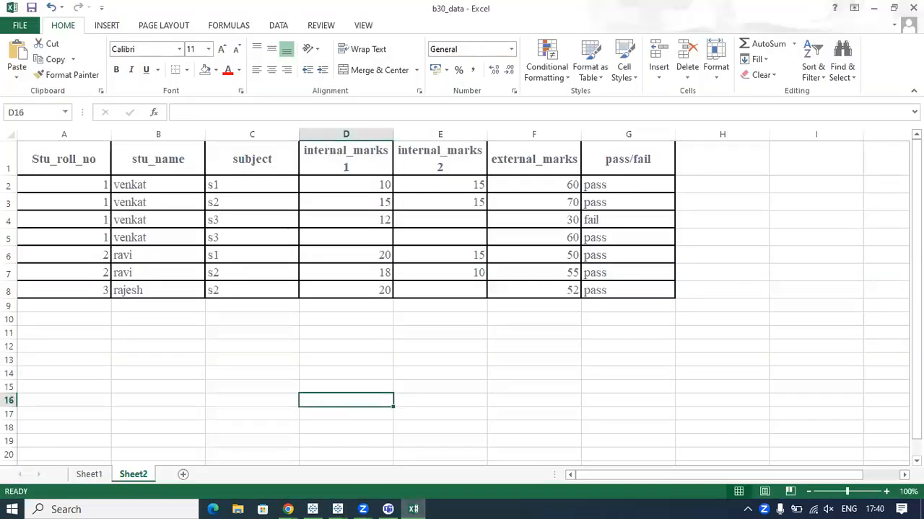
mouse_move(149, 187)
mouse_down()
mouse_move(183, 186)
mouse_move(192, 201)
mouse_up()
mouse_move(153, 224)
mouse_down()
mouse_move(192, 222)
mouse_move(208, 239)
mouse_move(235, 210)
mouse_move(253, 224)
mouse_move(186, 218)
mouse_move(225, 243)
mouse_move(209, 212)
mouse_up()
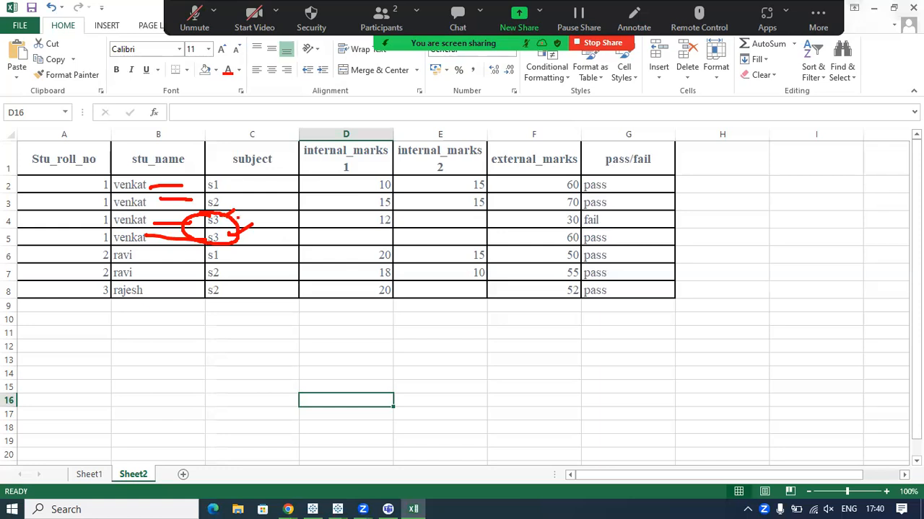
drag(233, 216, 554, 220)
mouse_move(241, 236)
mouse_down()
mouse_move(574, 234)
mouse_move(554, 252)
mouse_move(577, 216)
mouse_up()
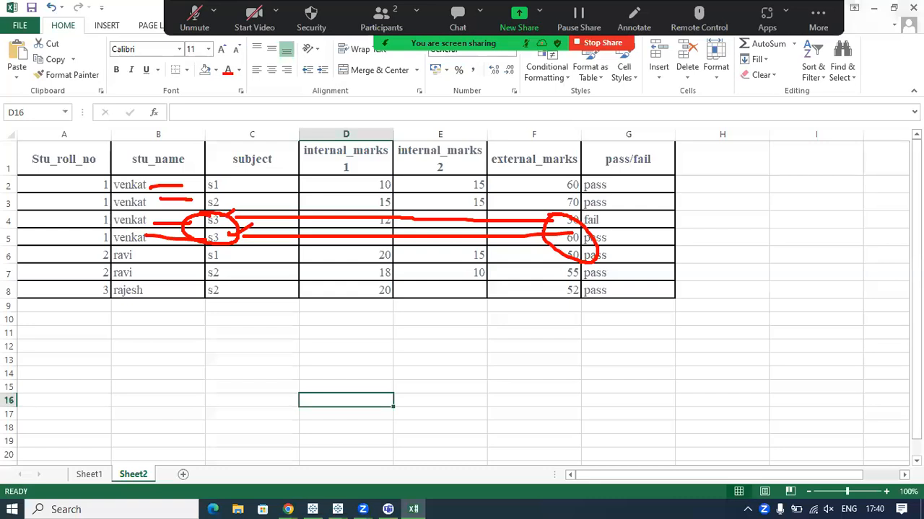
mouse_move(201, 217)
mouse_down()
mouse_move(209, 249)
mouse_move(239, 219)
mouse_up()
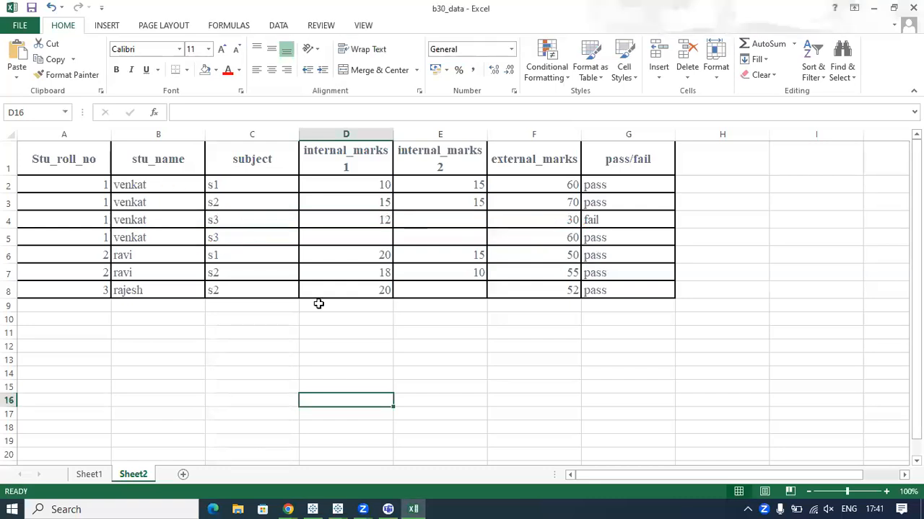
Return to Book2 in Tableau, mark the last-listed student's name, and circle that student's s3 subject.
click(339, 508)
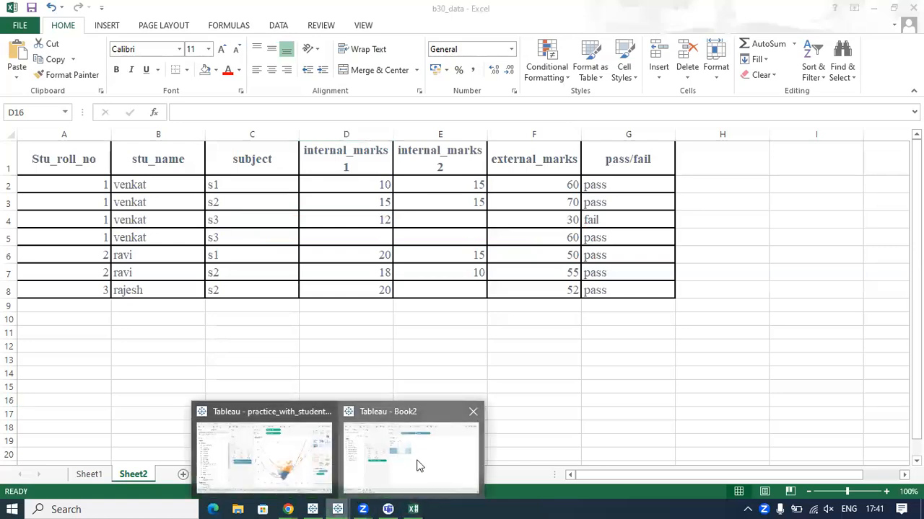
click(418, 466)
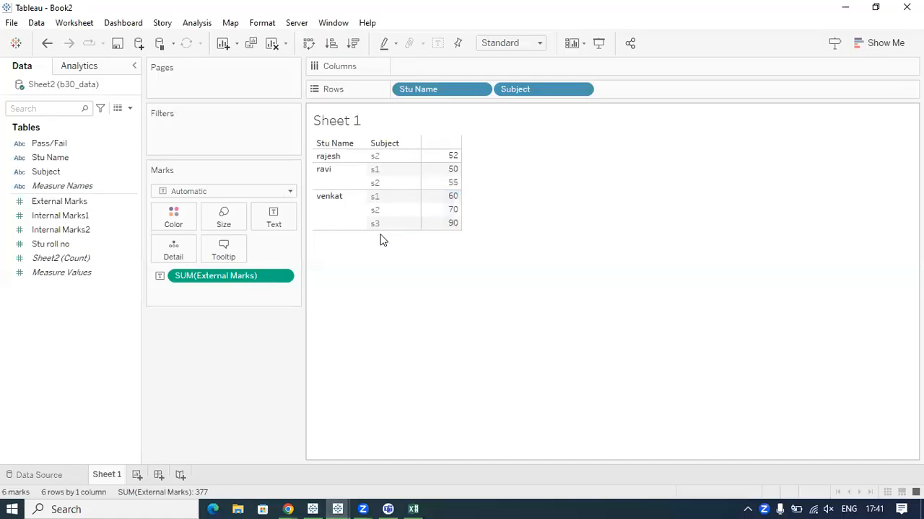
mouse_move(316, 203)
mouse_down()
mouse_move(343, 203)
mouse_move(355, 230)
mouse_move(384, 234)
mouse_move(375, 218)
mouse_move(357, 227)
mouse_move(365, 233)
mouse_up()
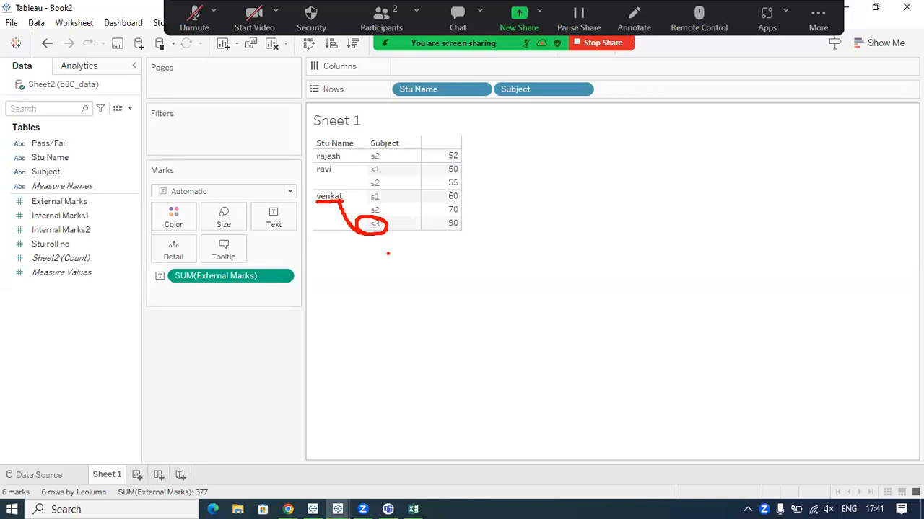
drag(310, 189, 330, 187)
Write "SUM S3 + S3" below the table with the pen, underline and tick both terms, and clear the annotations.
mouse_move(366, 280)
mouse_down()
mouse_move(385, 316)
mouse_move(359, 328)
mouse_move(429, 312)
mouse_move(474, 317)
mouse_up()
drag(468, 258, 504, 295)
drag(535, 255, 535, 311)
drag(574, 263, 586, 298)
click(635, 244)
mouse_move(609, 265)
mouse_down()
mouse_move(662, 251)
mouse_move(652, 273)
mouse_up()
mouse_move(699, 224)
mouse_down()
mouse_move(684, 232)
mouse_move(698, 265)
mouse_up()
drag(720, 215, 759, 254)
click(739, 251)
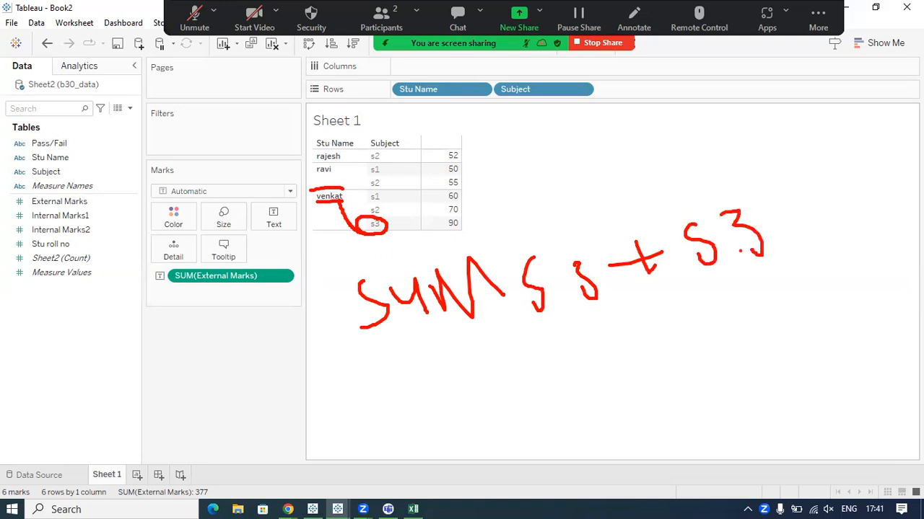
mouse_move(512, 327)
mouse_down()
mouse_move(505, 336)
mouse_move(629, 336)
mouse_up()
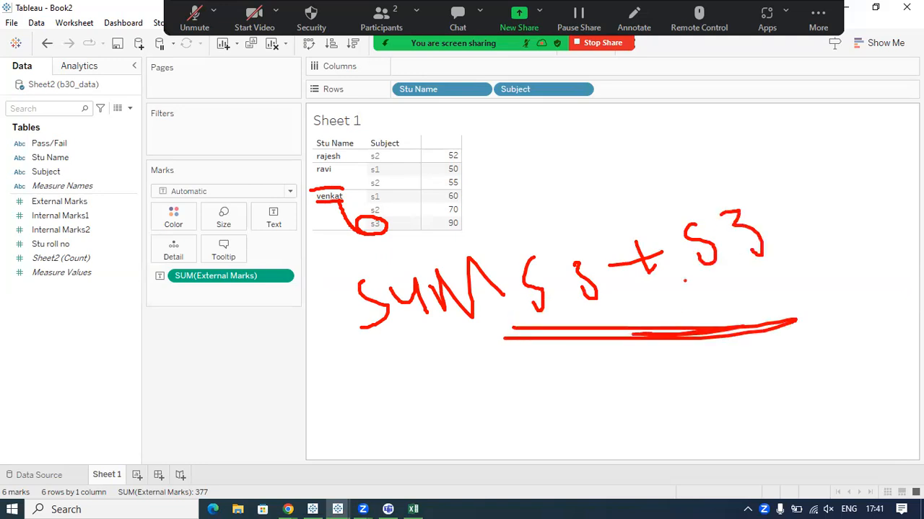
drag(523, 222, 577, 208)
drag(686, 194, 713, 180)
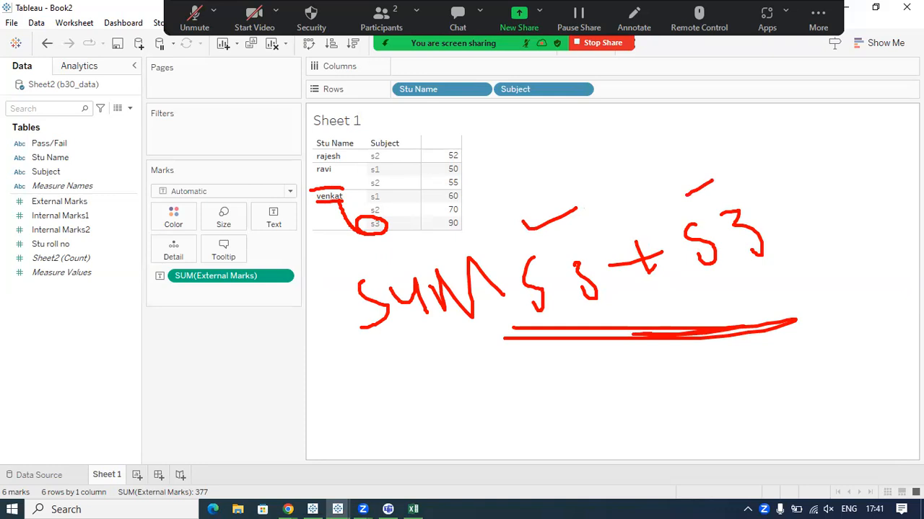
key(Escape)
Link the last-listed student to s3 and its summed External Marks with the pen, and clear the strokes.
drag(366, 234, 389, 235)
mouse_move(343, 199)
mouse_down()
mouse_move(349, 225)
mouse_move(370, 232)
mouse_up()
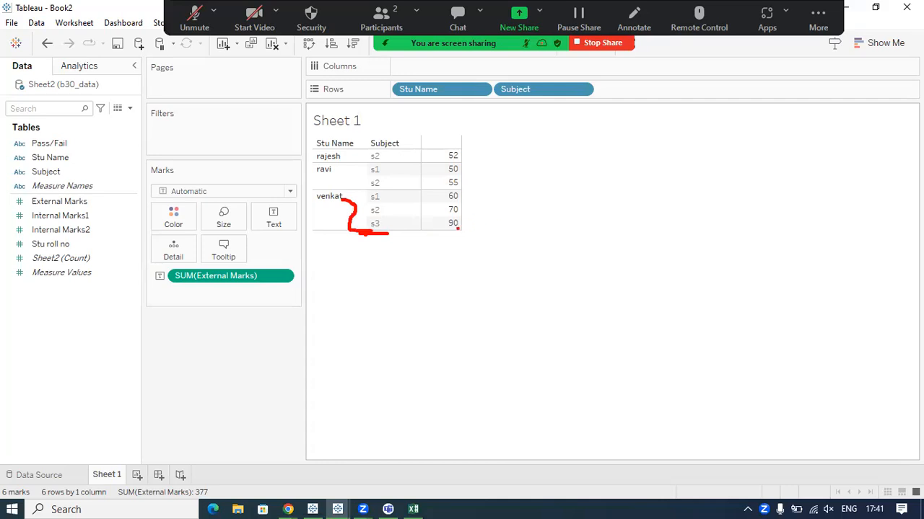
drag(345, 202, 352, 228)
drag(464, 226, 508, 210)
key(Escape)
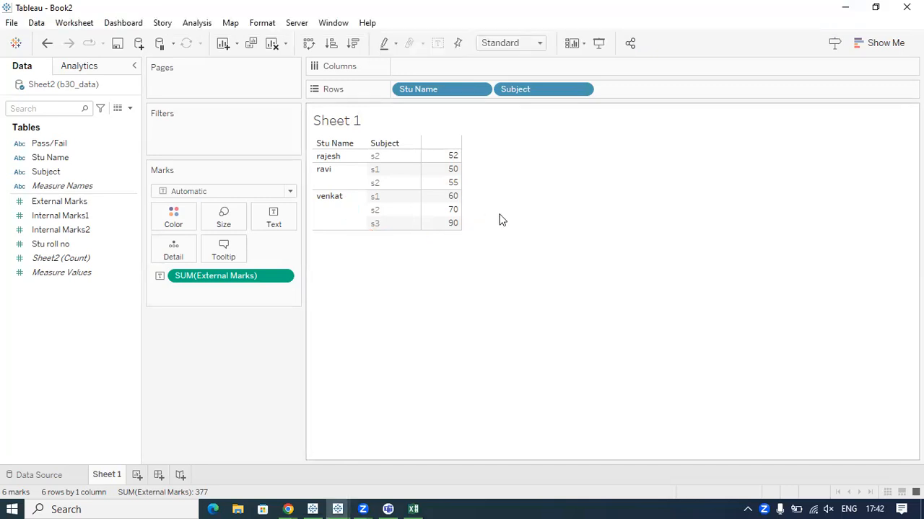
Switch to Excel, circle the two s3 rows, connect them to their external_marks values, and clear the drawing.
click(414, 508)
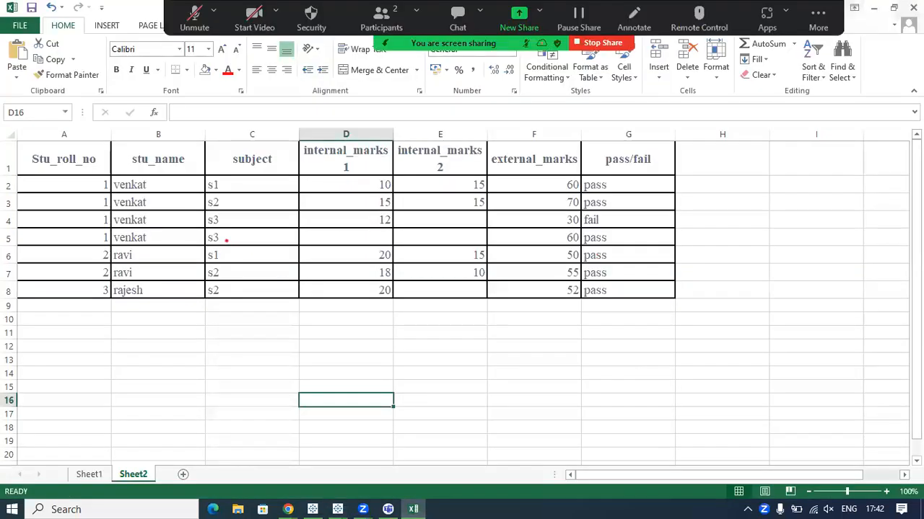
mouse_move(215, 214)
mouse_down()
mouse_move(197, 249)
mouse_move(218, 212)
mouse_up()
drag(152, 214, 165, 256)
mouse_move(249, 228)
mouse_down()
mouse_move(552, 224)
mouse_move(558, 239)
mouse_up()
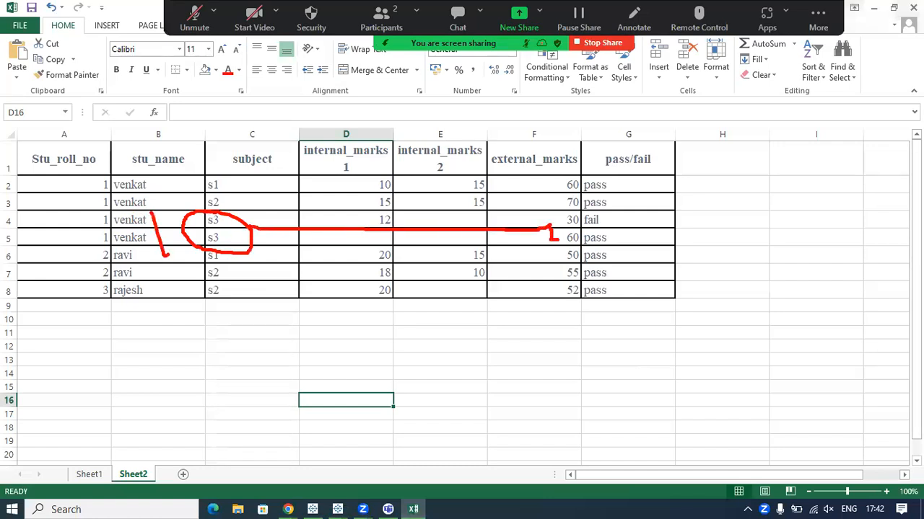
key(Escape)
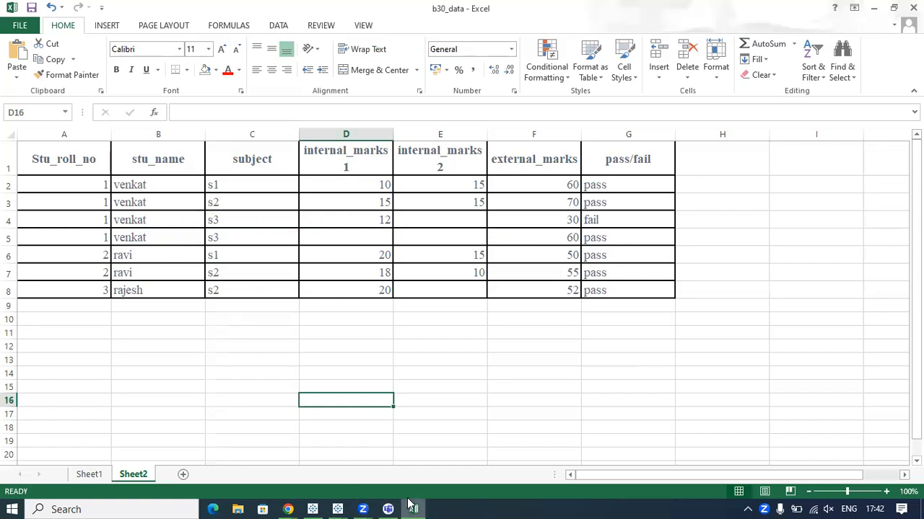
Select the two s3 external_marks values in F4:F5 to check their sum.
click(536, 161)
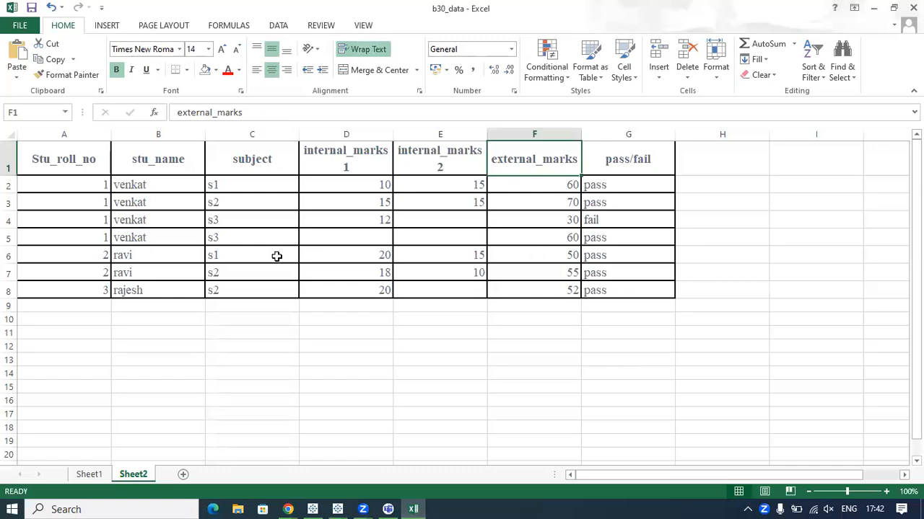
click(566, 237)
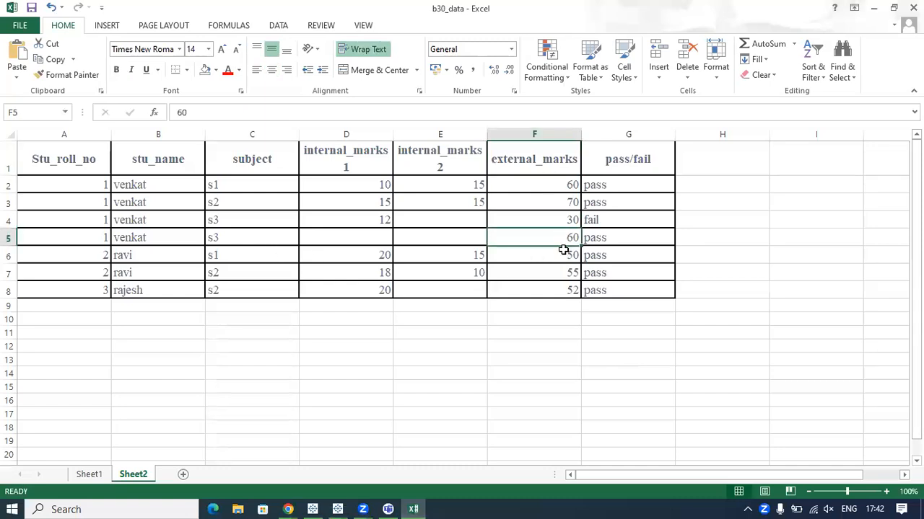
click(566, 222)
shift+click(566, 244)
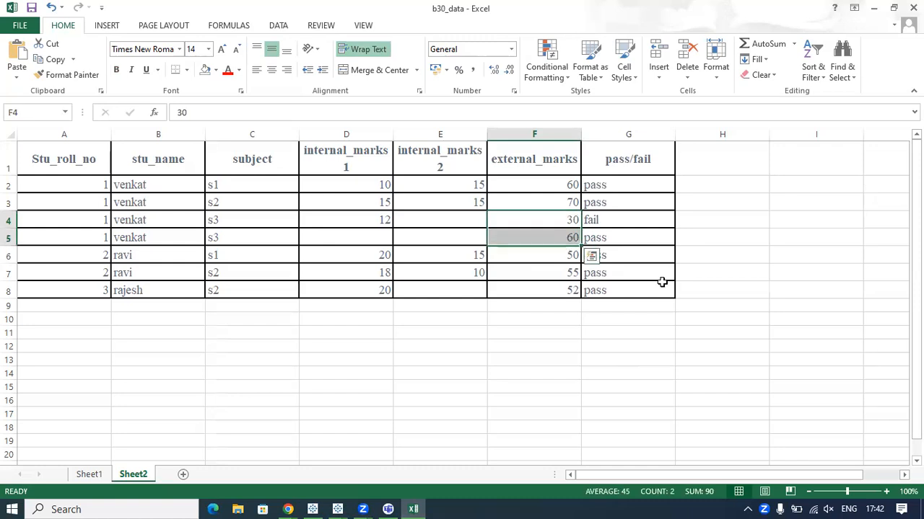
Switch to the Book2 workbook in Tableau and link the first two listed students to their subjects with the pen.
click(337, 510)
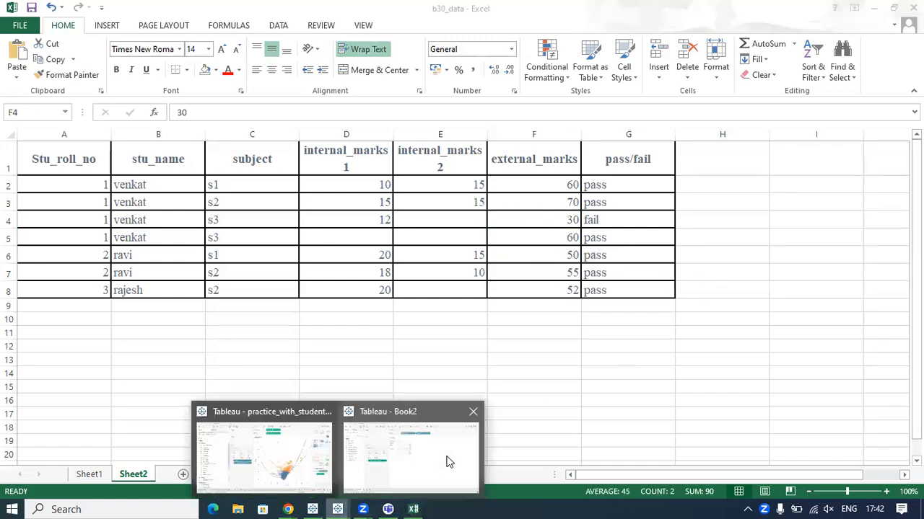
click(437, 457)
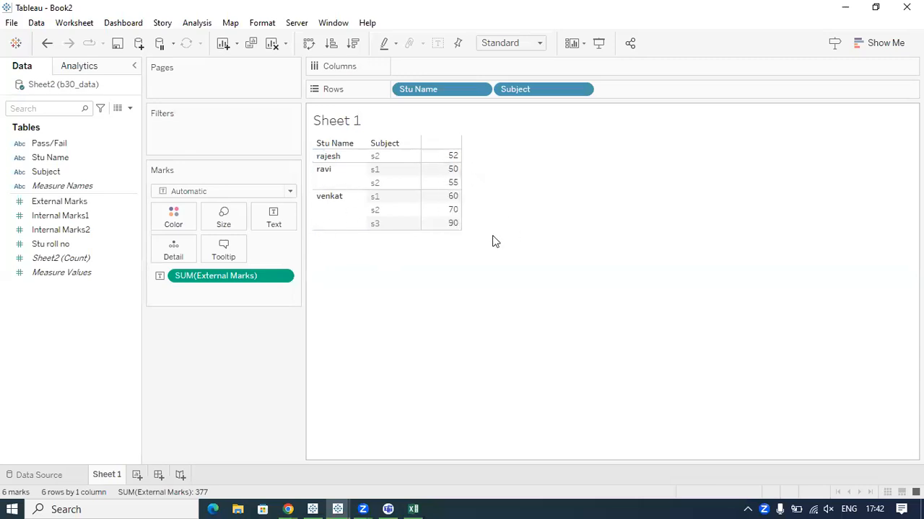
mouse_move(431, 229)
mouse_move(347, 158)
mouse_down()
mouse_move(369, 169)
mouse_move(346, 183)
mouse_move(367, 184)
mouse_up()
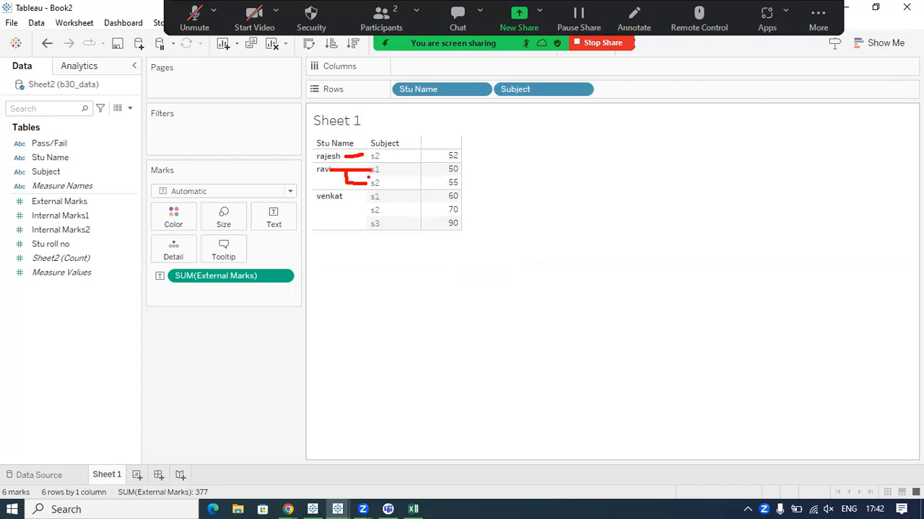
Draw an arrow from the last-listed student to s3, circle its marks, connect them to SUM(External Marks), and clear the strokes.
mouse_move(331, 206)
mouse_down()
mouse_move(332, 224)
mouse_move(363, 226)
mouse_move(345, 218)
mouse_up()
mouse_move(427, 222)
mouse_down()
mouse_move(497, 240)
mouse_move(434, 223)
mouse_up()
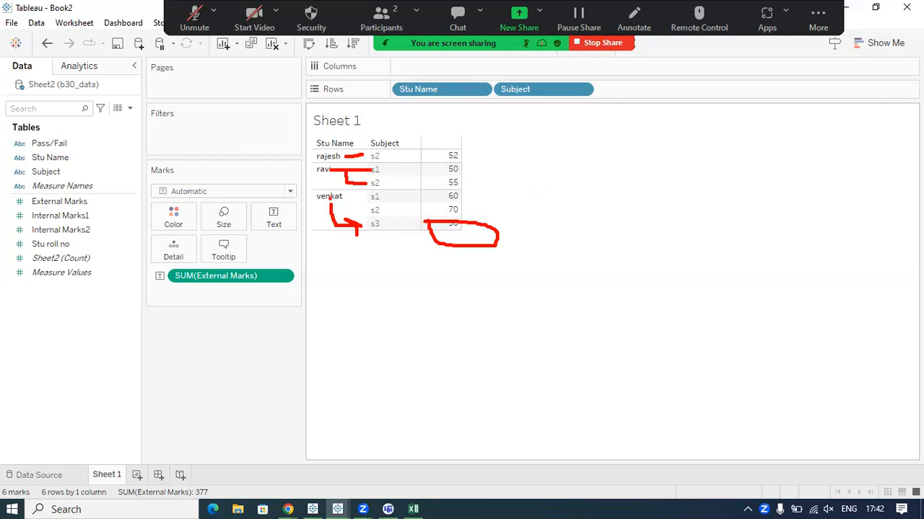
drag(329, 198, 347, 231)
mouse_move(428, 218)
mouse_down()
mouse_move(482, 213)
mouse_move(451, 256)
mouse_move(424, 221)
mouse_up()
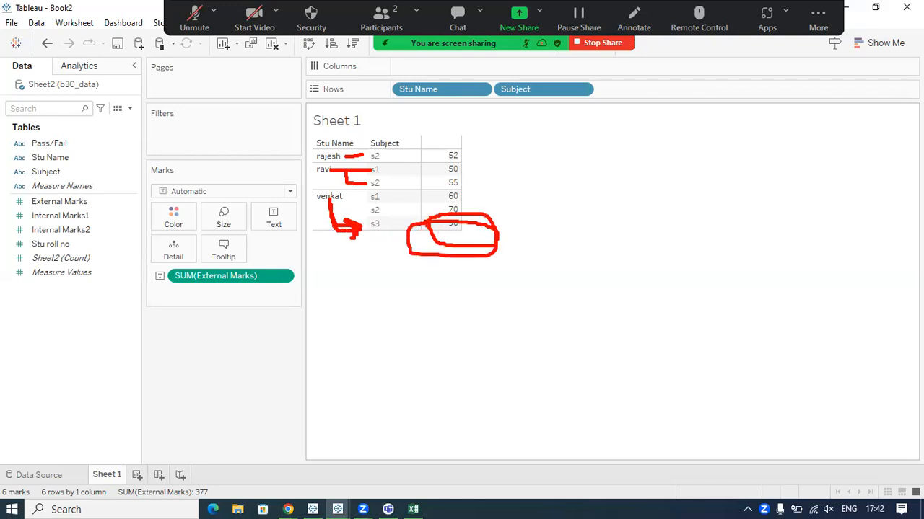
mouse_move(390, 261)
mouse_down()
mouse_move(183, 299)
mouse_move(200, 272)
mouse_move(193, 301)
mouse_up()
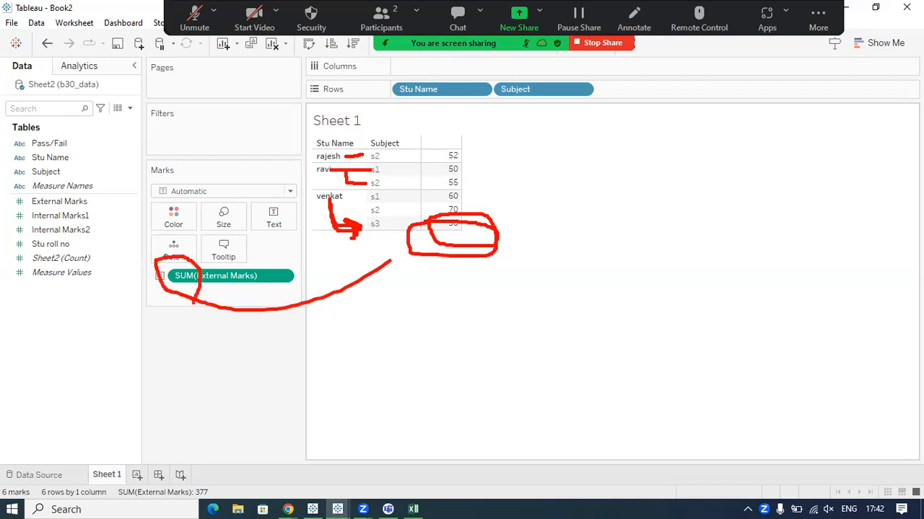
key(Escape)
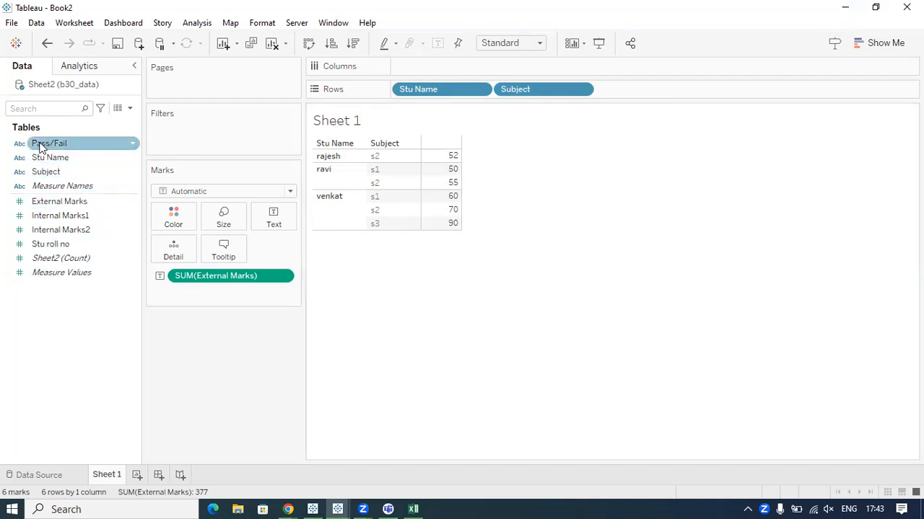
Select the Pass/Fail, Stu Name and Subject dimensions together in the data source's field list.
click(71, 148)
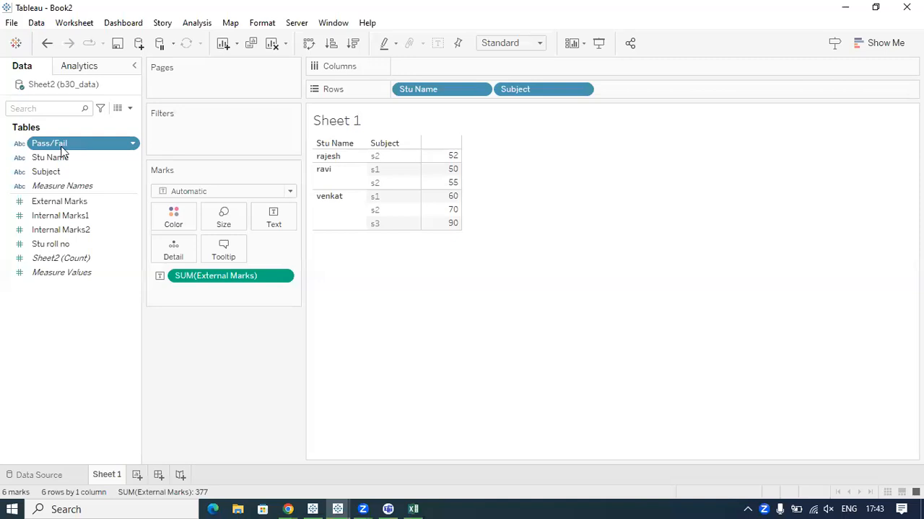
ctrl+click(63, 157)
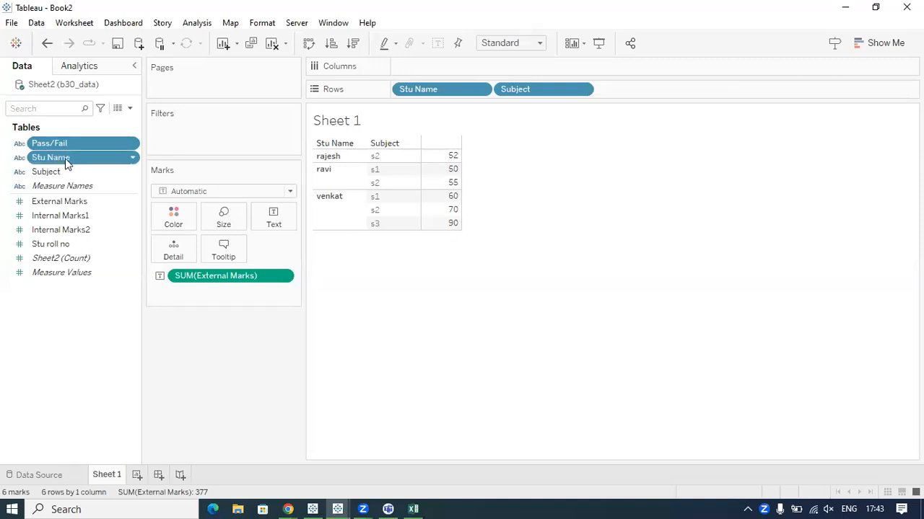
ctrl+click(57, 173)
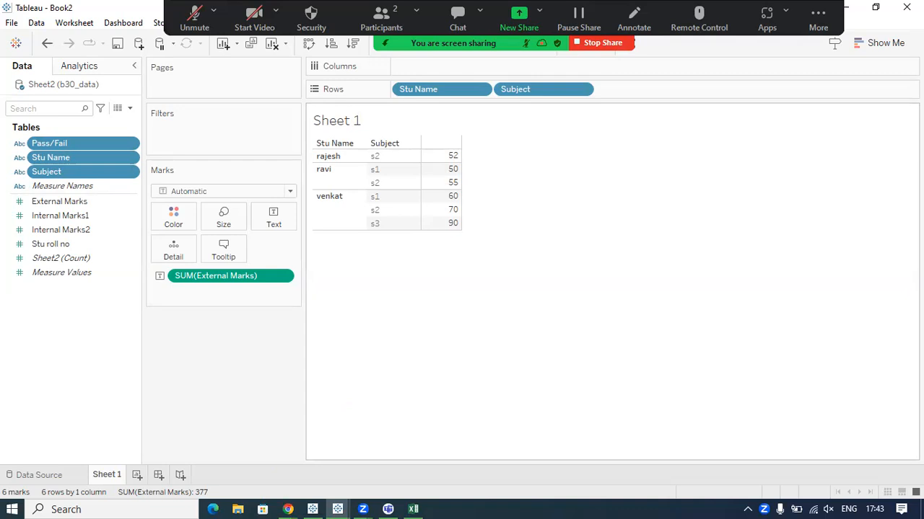
Switch to the Tableau Notes page in Chrome and look through the "Aggregated data in Tableau?" topic, closing it again.
mouse_move(288, 509)
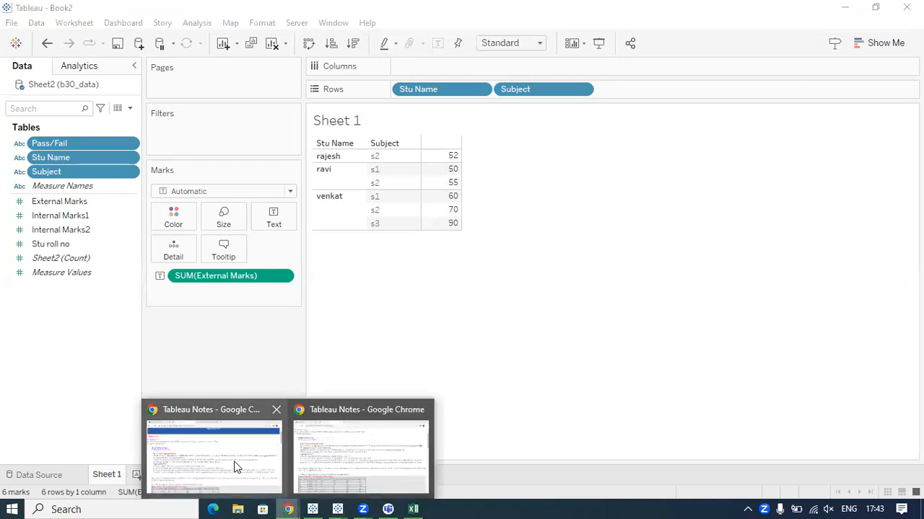
click(234, 460)
scroll(106, 245, down, 2)
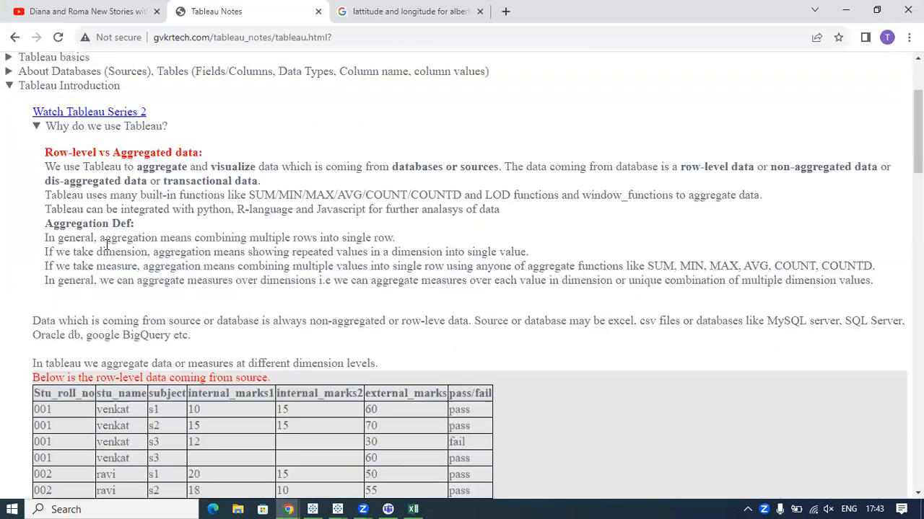
scroll(106, 245, down, 15)
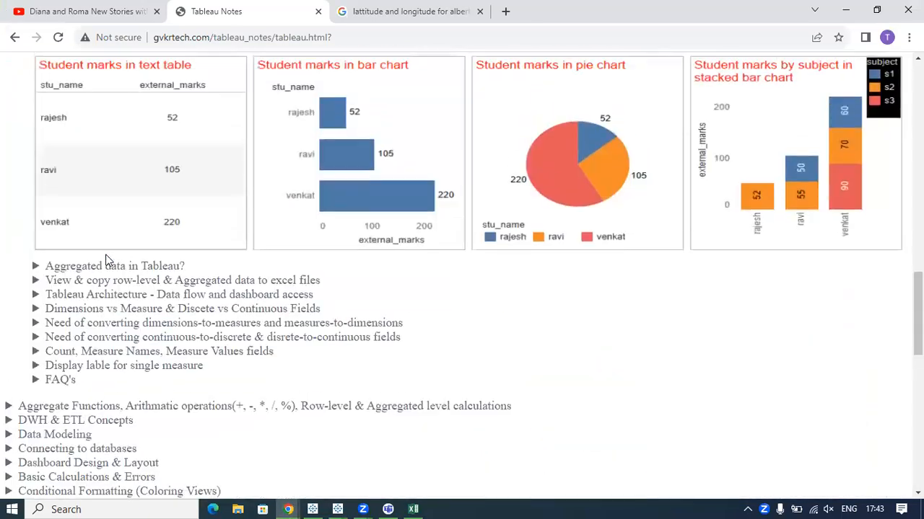
scroll(105, 260, up, 2)
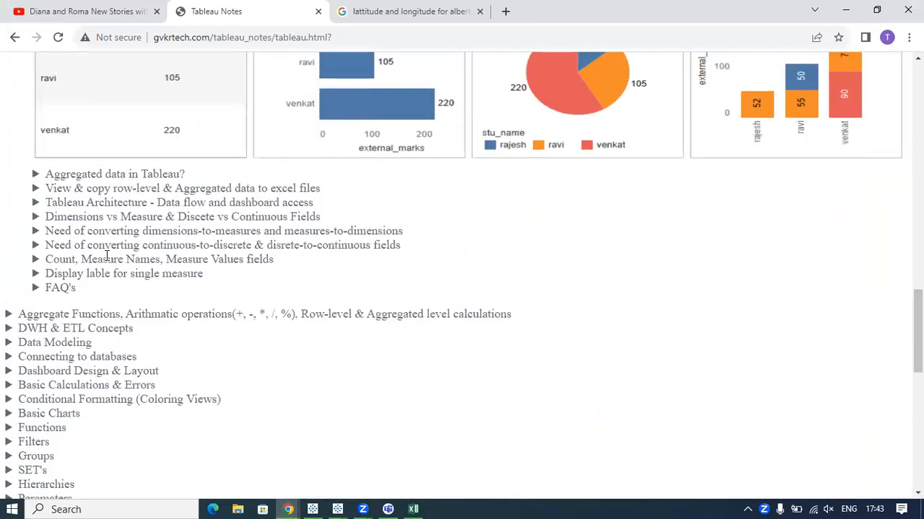
click(72, 175)
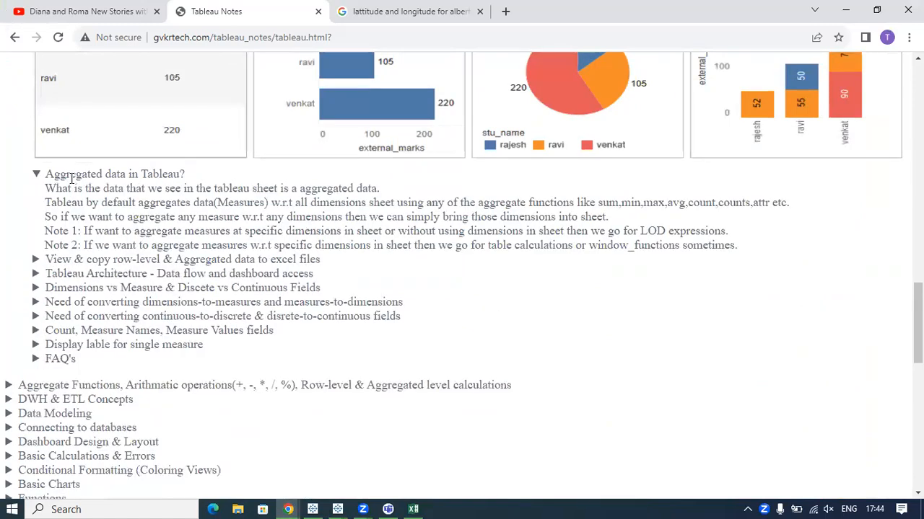
click(73, 175)
Expand the "Dimensions vs Measure & Discete vs Continuous Fields" topic and return to the start of the notes.
drag(46, 217, 287, 218)
scroll(230, 237, up, 1)
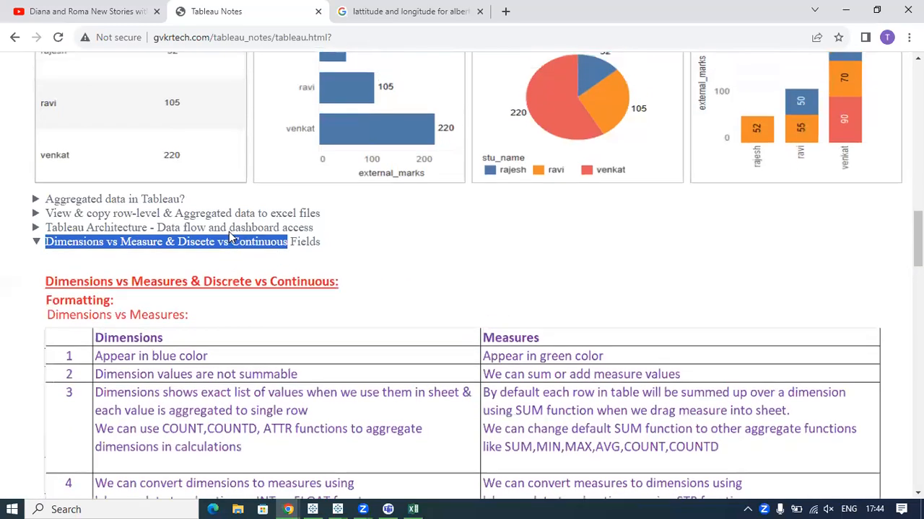
scroll(231, 237, up, 15)
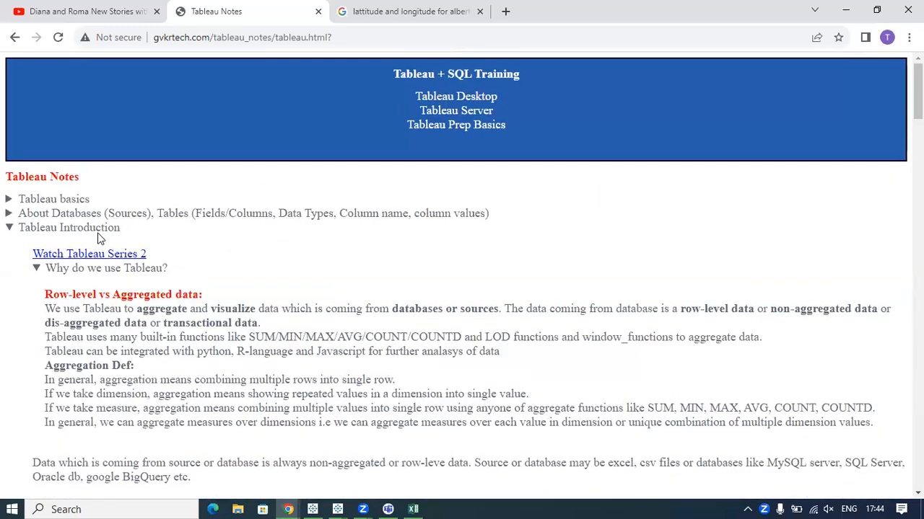
Collapse and reopen the Tableau Introduction section, and highlight "visualize" in its row-level versus aggregated data text.
click(59, 229)
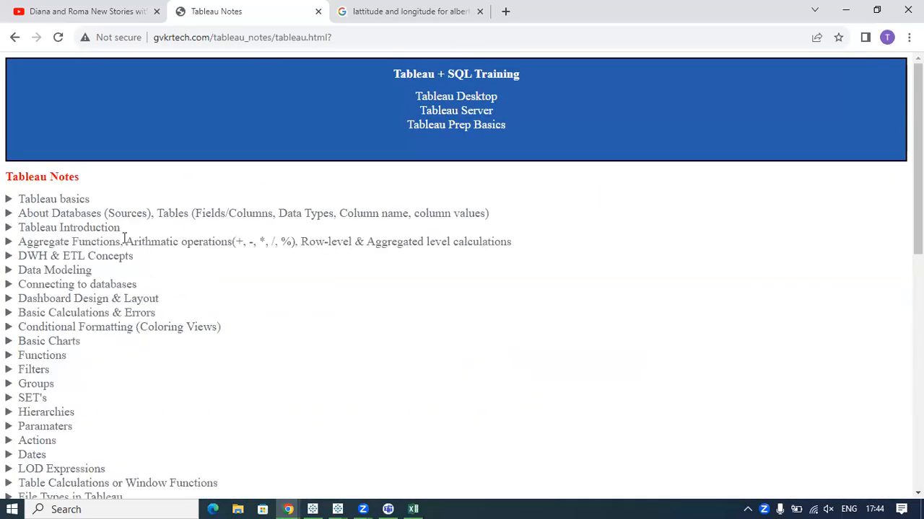
click(93, 228)
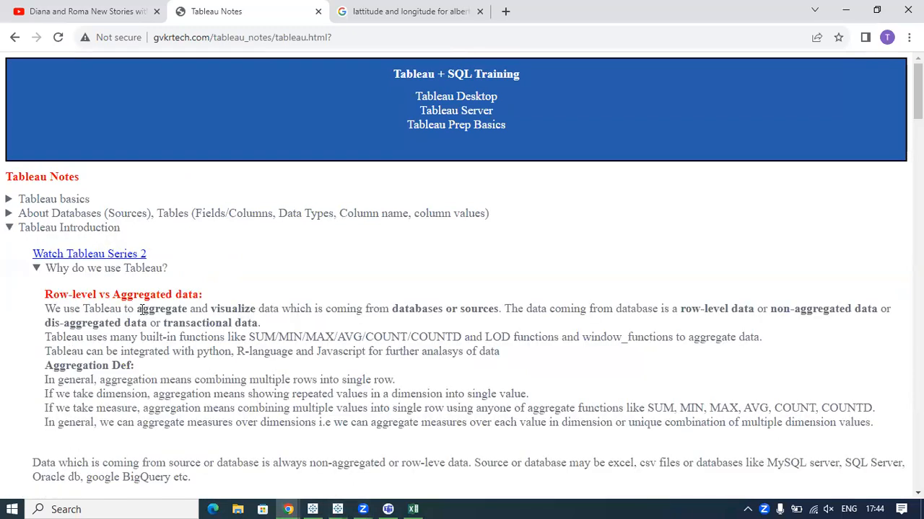
drag(144, 310, 256, 309)
Switch back to Book2 in Tableau and draw a pen line from below the table to a circle around Show Me.
click(338, 510)
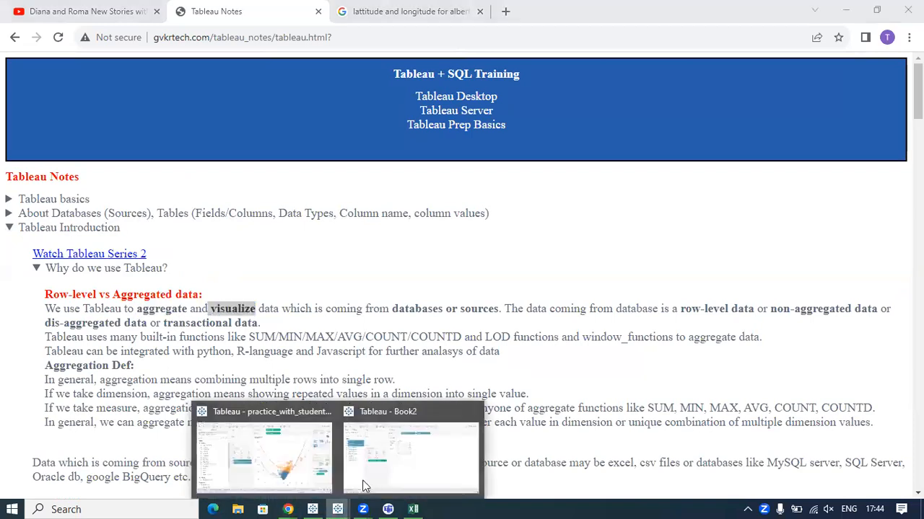
click(391, 448)
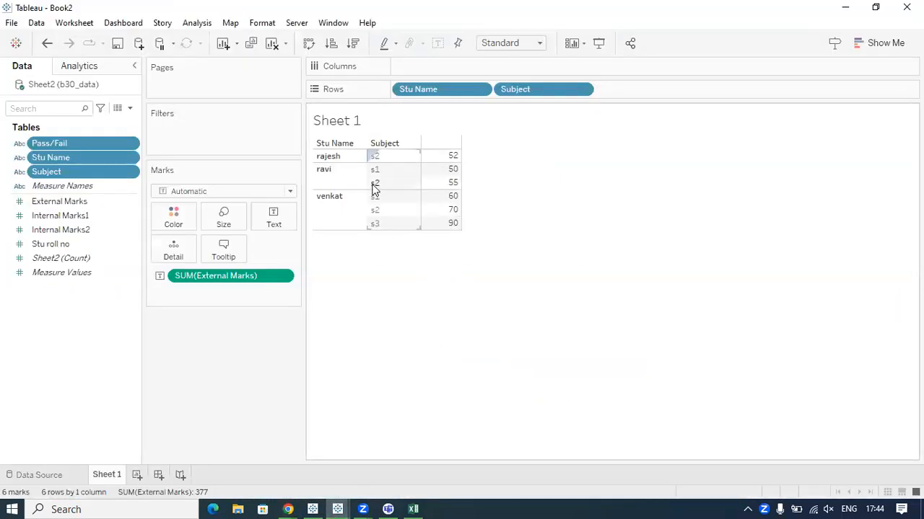
mouse_move(482, 275)
mouse_down()
mouse_move(737, 170)
mouse_move(896, 30)
mouse_move(882, 71)
mouse_up()
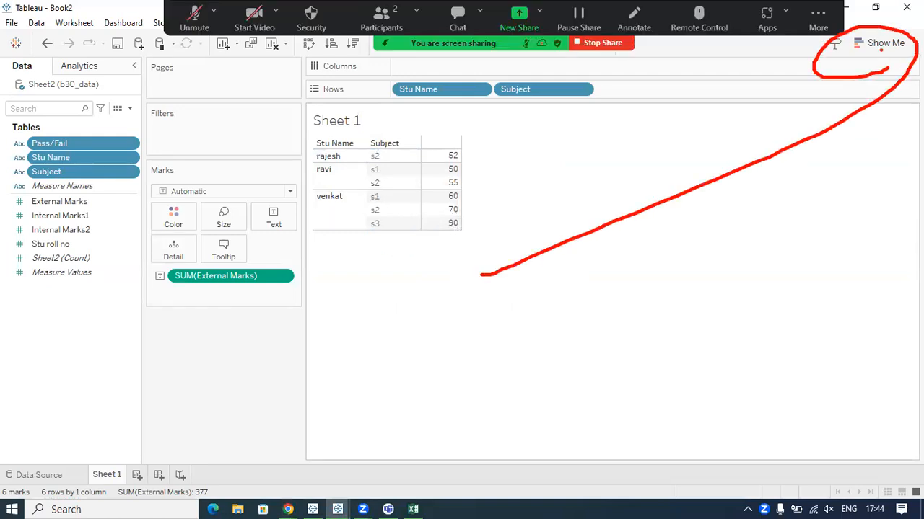
Try the selected fields as horizontal bars, a pie chart and a highlight table using Show Me.
click(884, 46)
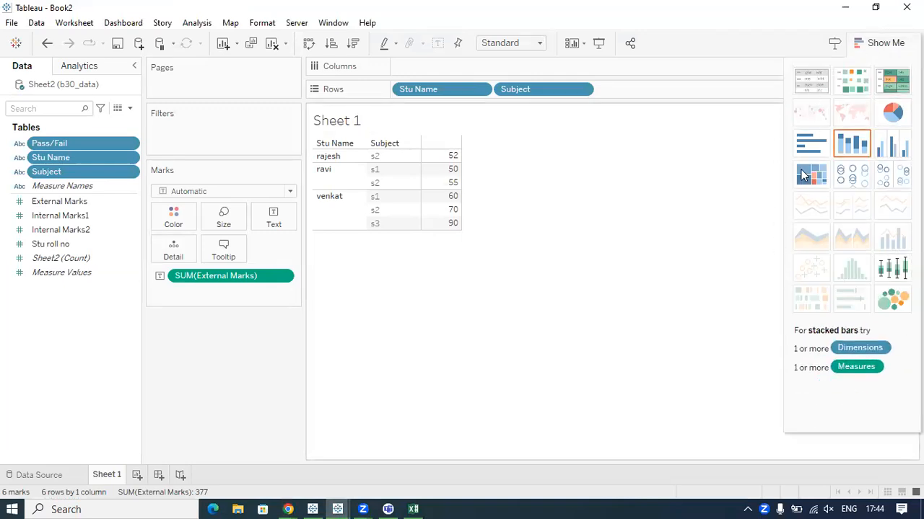
click(807, 147)
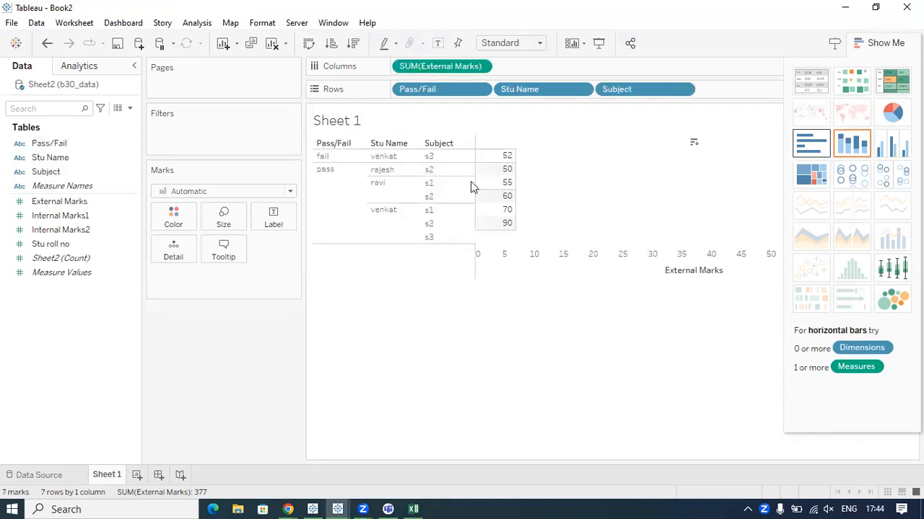
click(892, 114)
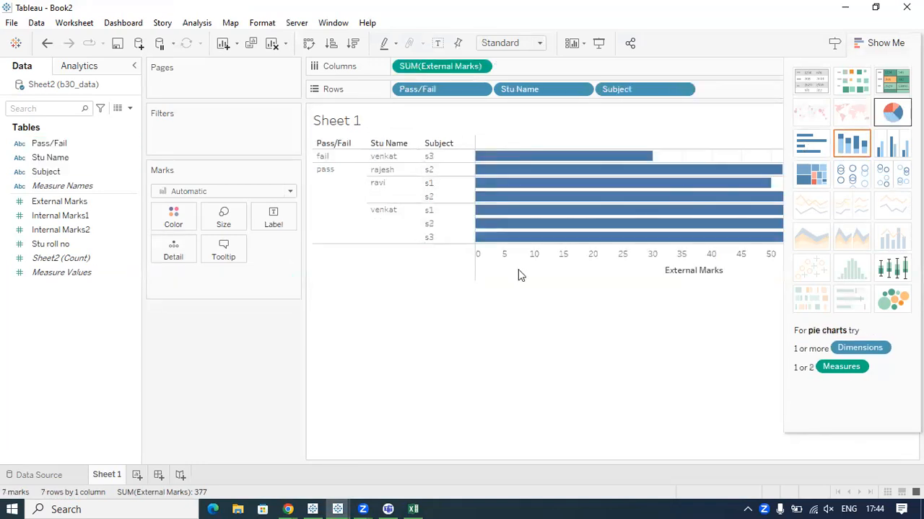
click(894, 82)
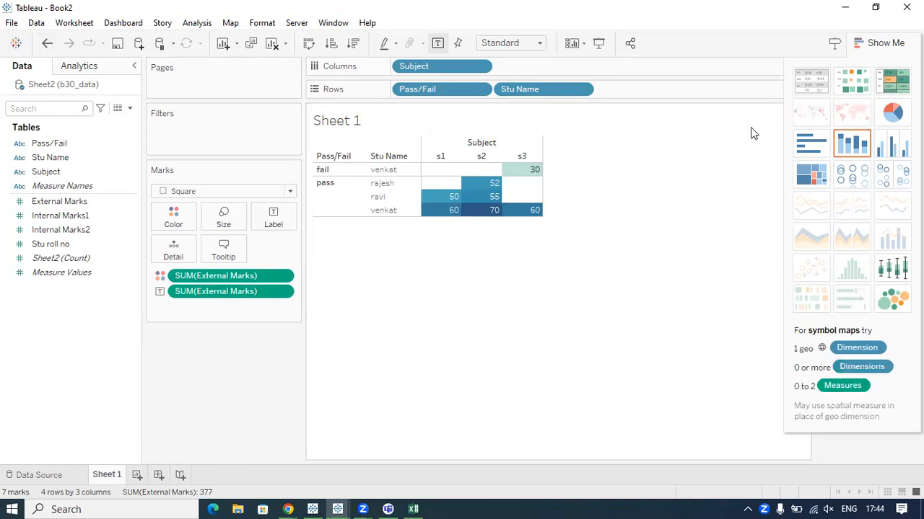
Point out the text table option with the pen, clear the stroke, and convert the view to a text table.
mouse_move(645, 258)
mouse_down()
mouse_move(755, 140)
mouse_move(830, 99)
mouse_move(786, 59)
mouse_move(809, 101)
mouse_up()
key(Escape)
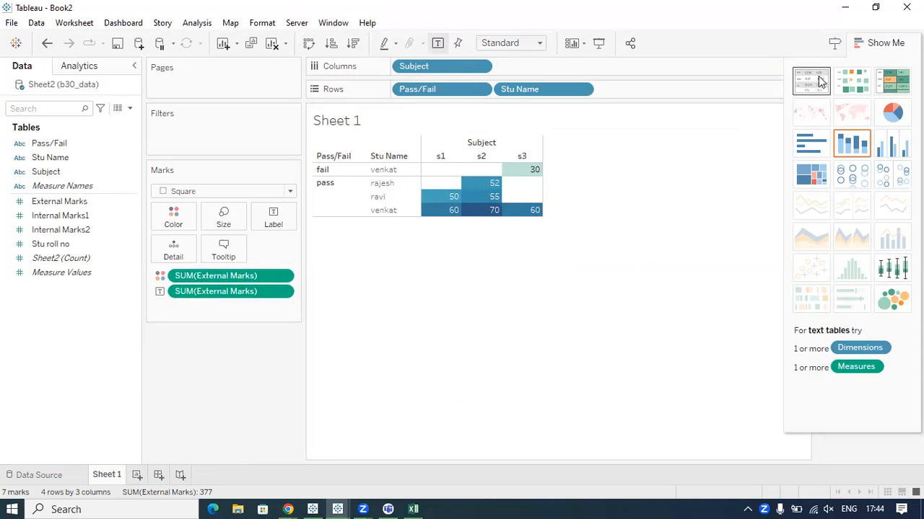
click(818, 81)
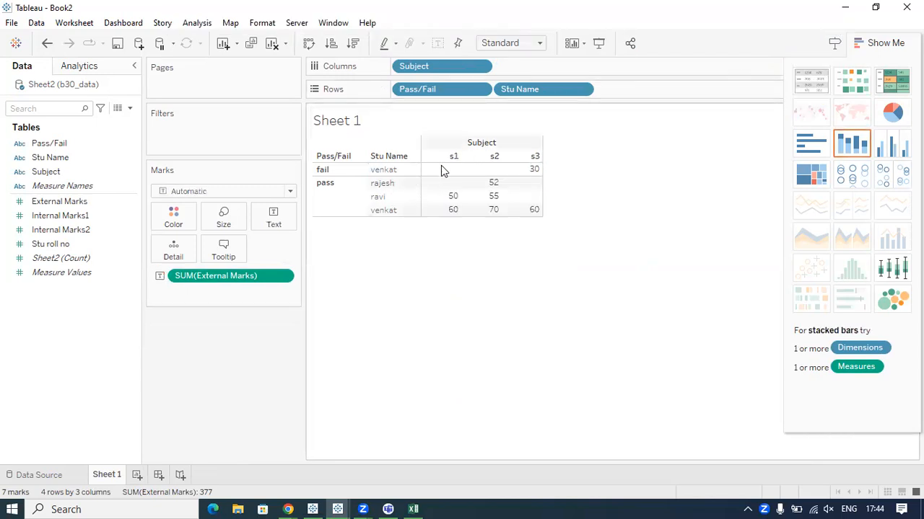
Remove Stu Name and Pass/Fail from Rows and move Subject from Columns to Rows.
drag(532, 93, 419, 285)
drag(422, 89, 498, 144)
drag(432, 66, 440, 91)
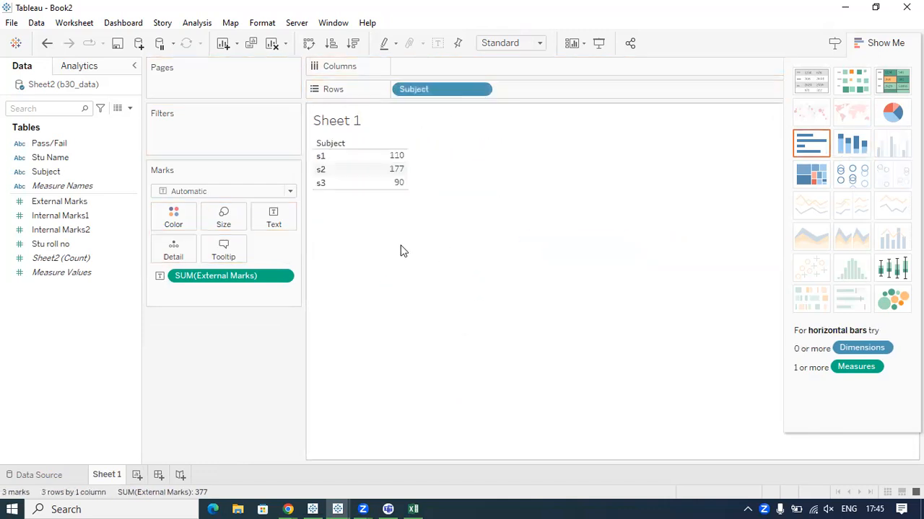
Replace Subject with Stu Name on Rows, underline the last-listed student's total with the pen, and clear the line.
drag(121, 157, 426, 92)
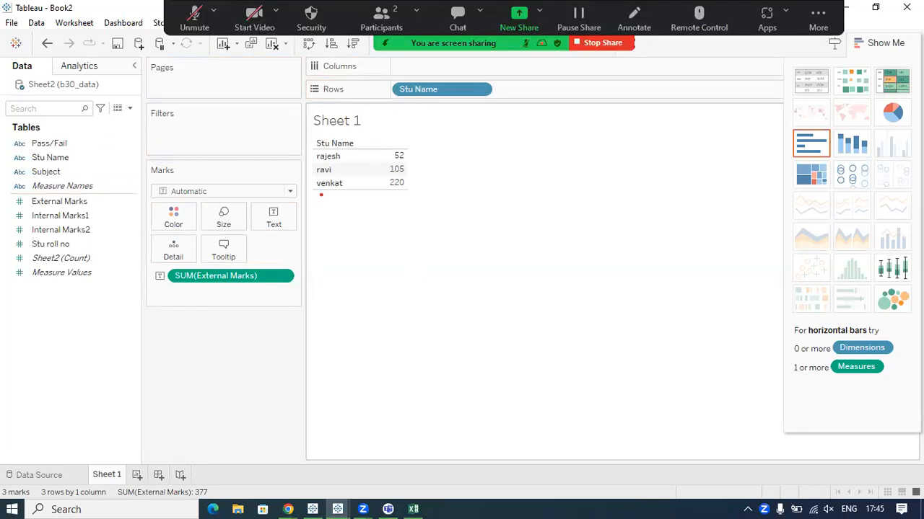
drag(320, 195, 408, 193)
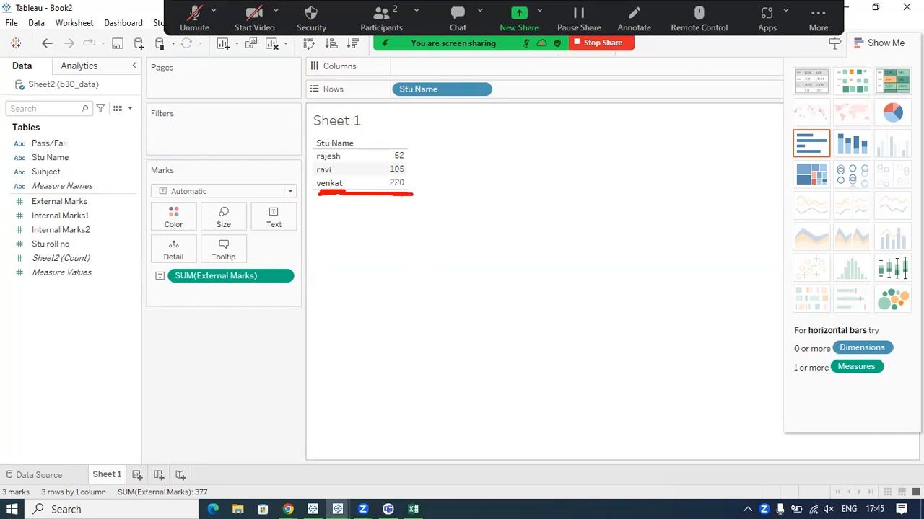
key(Escape)
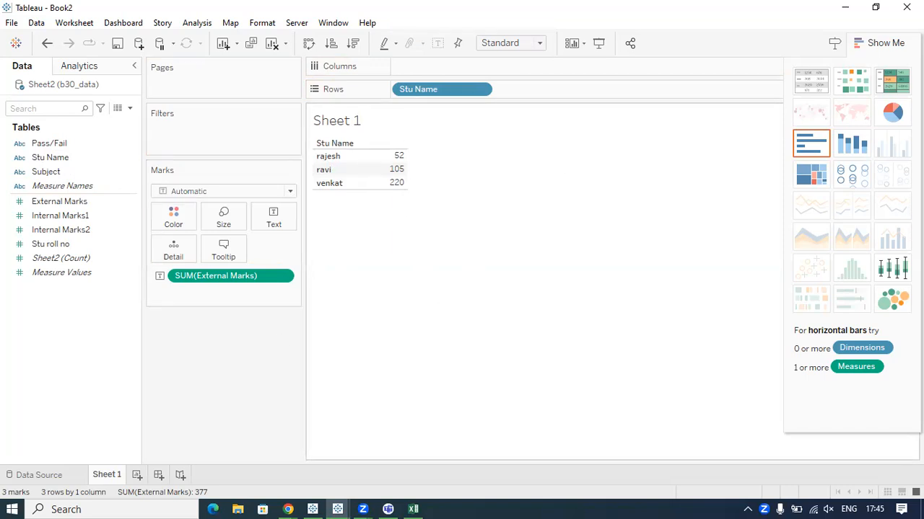
Close Show Me and open View Data for the last-listed student to examine the summary behind the total.
click(882, 45)
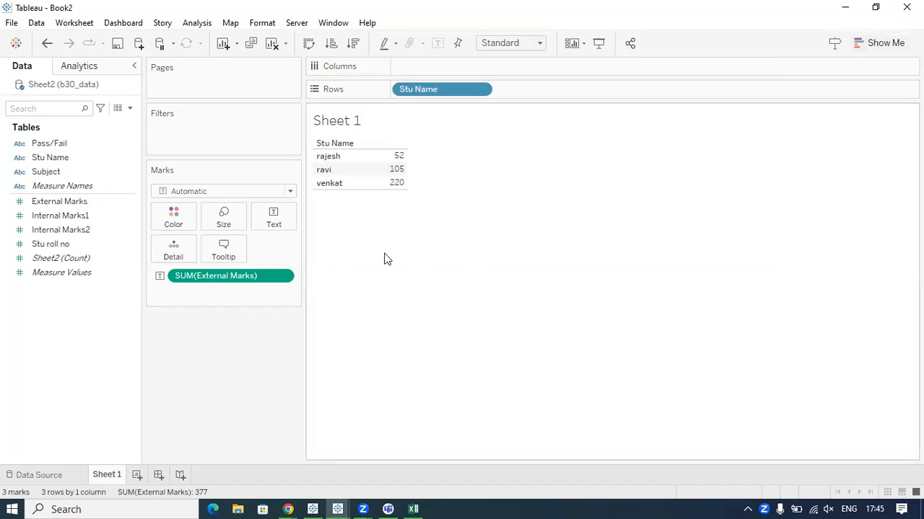
click(342, 183)
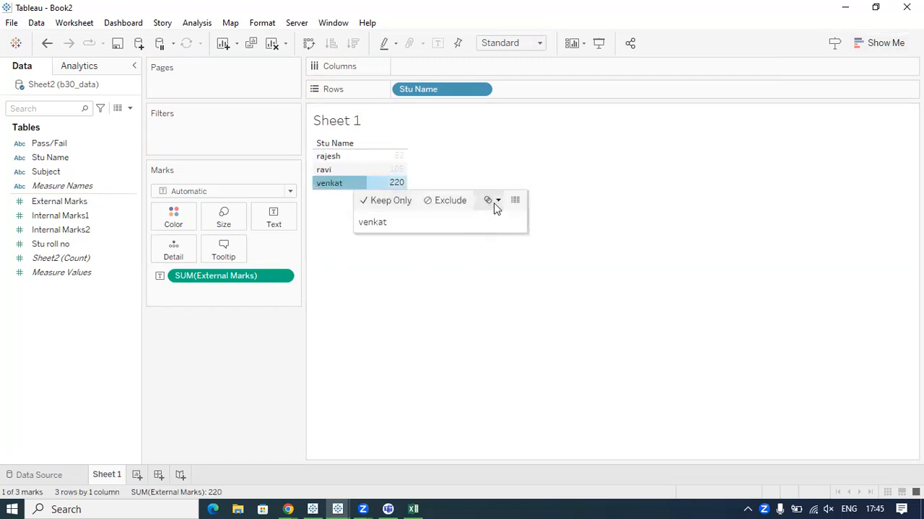
click(514, 200)
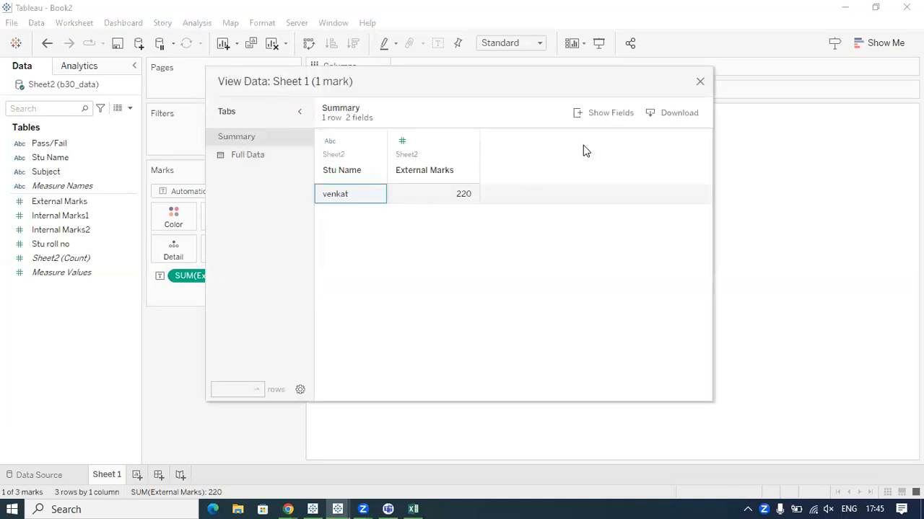
Circle the Summary entry and its aggregated row with the pen, linking them, and clear the strokes.
key(ctrl+2)
mouse_move(247, 124)
mouse_down()
mouse_move(191, 132)
mouse_move(259, 131)
mouse_move(246, 123)
mouse_move(321, 176)
mouse_move(518, 268)
mouse_move(322, 174)
mouse_up()
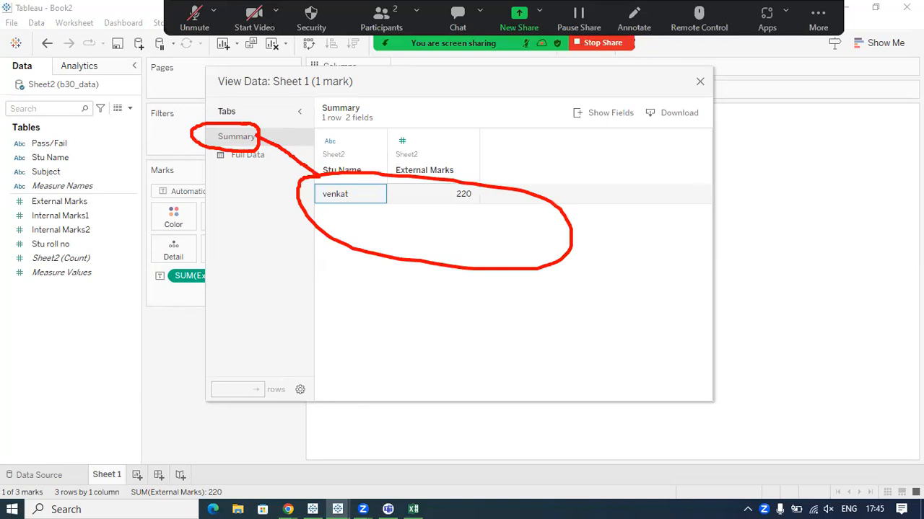
key(Escape)
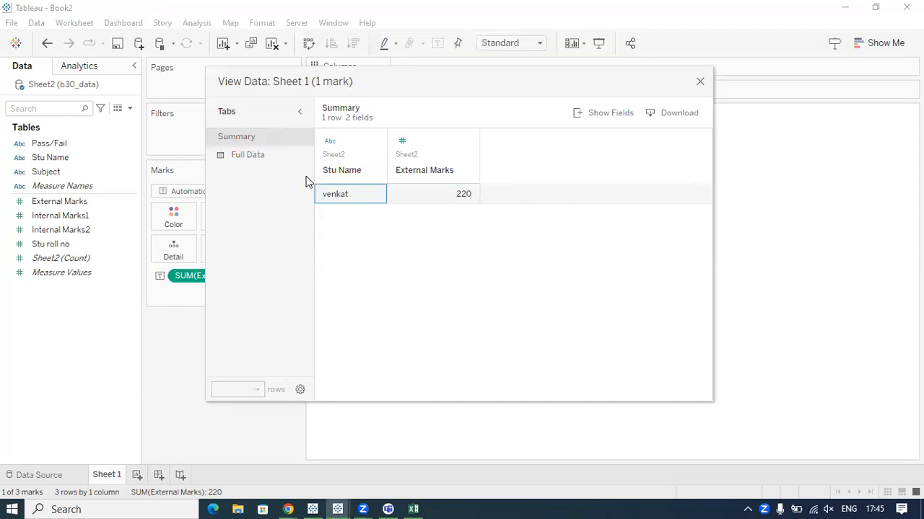
Display the Full Data for the last-listed student, mark its rows and the Show Fields option with the pen, and clear the strokes.
click(249, 158)
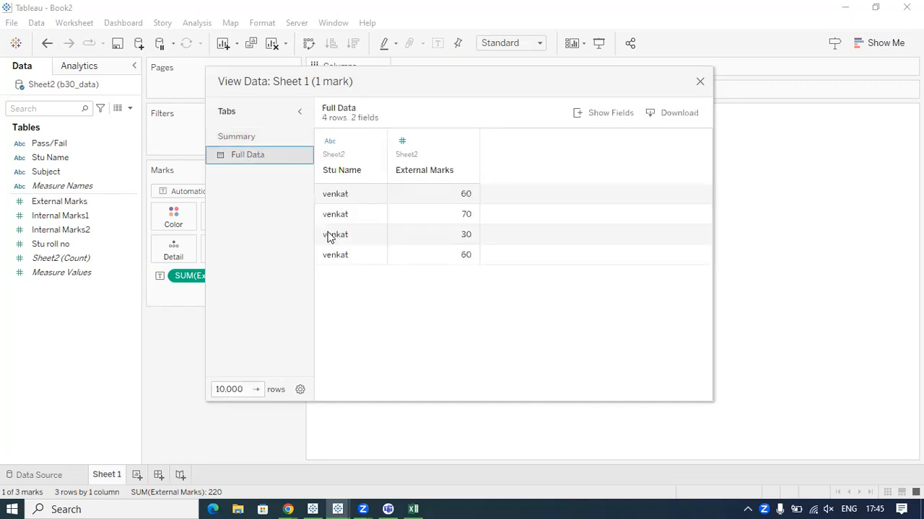
key(ctrl+2)
mouse_move(311, 183)
mouse_down()
mouse_move(336, 316)
mouse_move(577, 180)
mouse_move(303, 184)
mouse_move(316, 273)
mouse_up()
mouse_move(483, 189)
mouse_down()
mouse_move(494, 284)
mouse_move(513, 294)
mouse_up()
drag(516, 254, 514, 294)
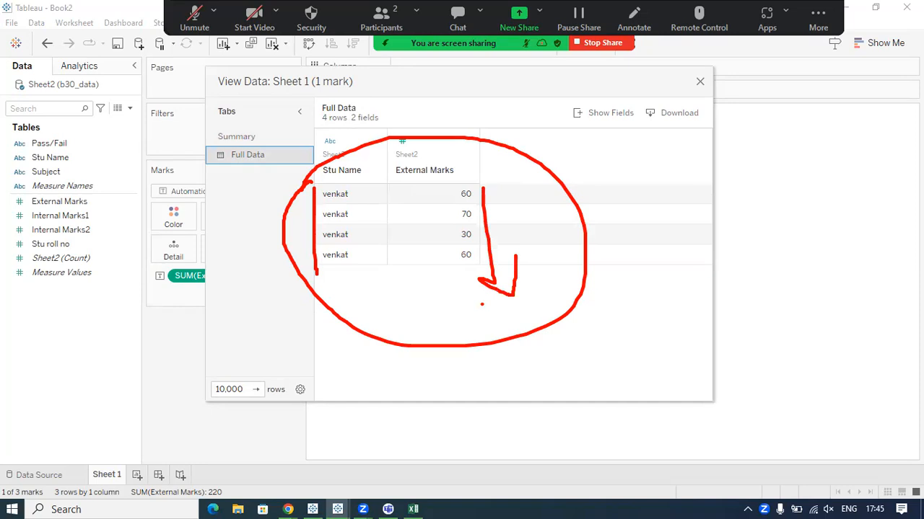
mouse_move(572, 103)
mouse_down()
mouse_move(542, 127)
mouse_move(671, 148)
mouse_move(575, 104)
mouse_up()
drag(616, 133, 626, 210)
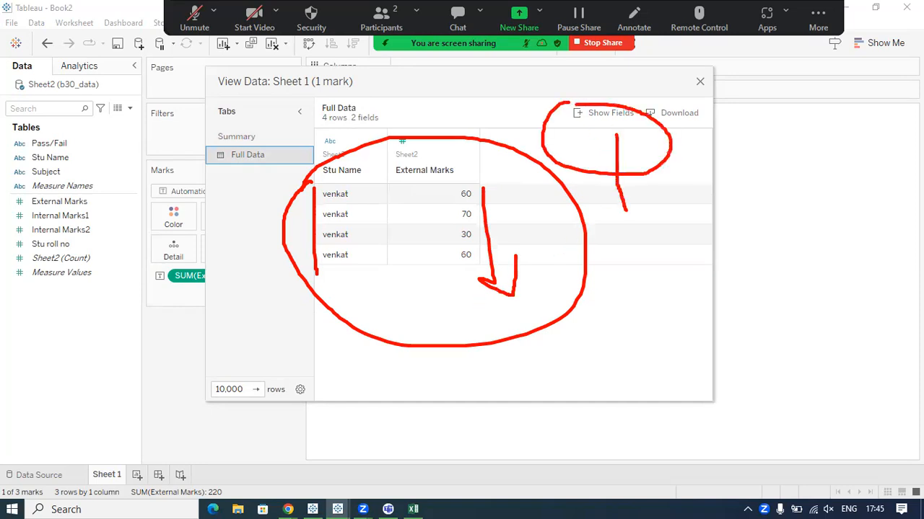
Show the Subject field in the Full Data, reposition the View Data window to compare it with the sheet, and close it.
click(602, 113)
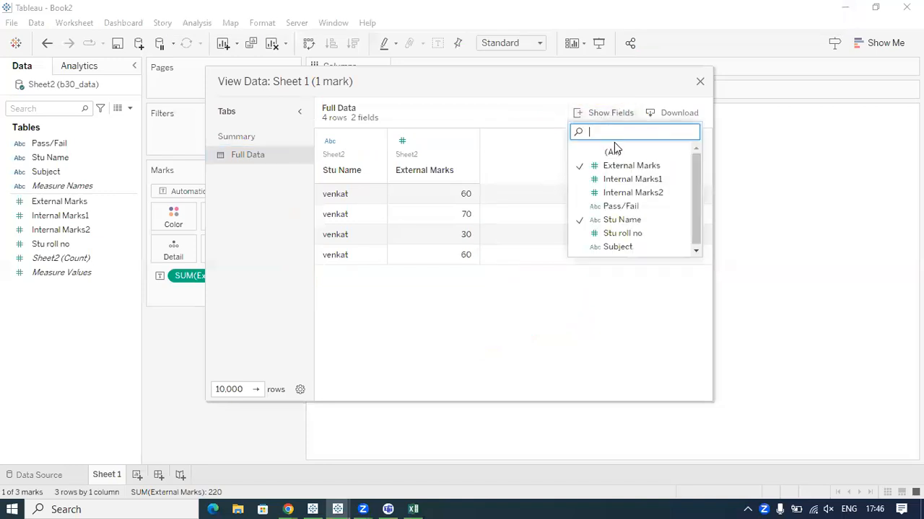
click(617, 247)
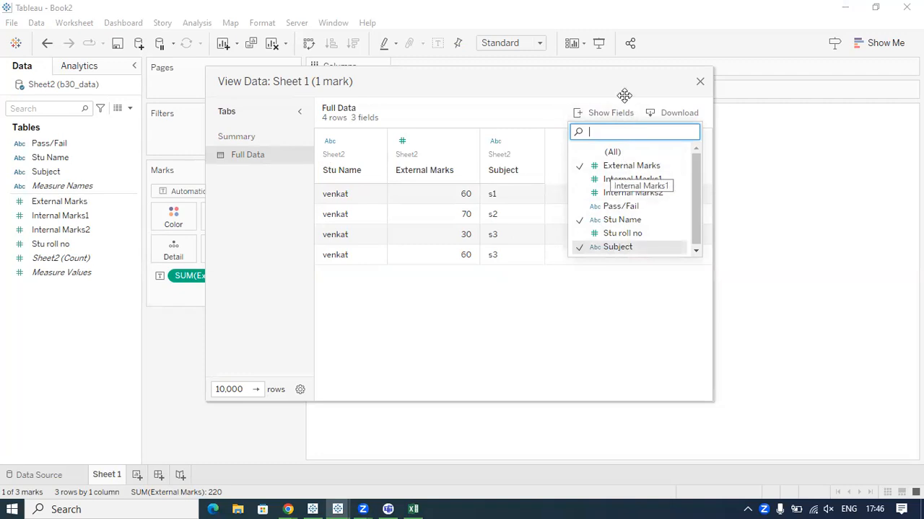
drag(257, 79, 424, 221)
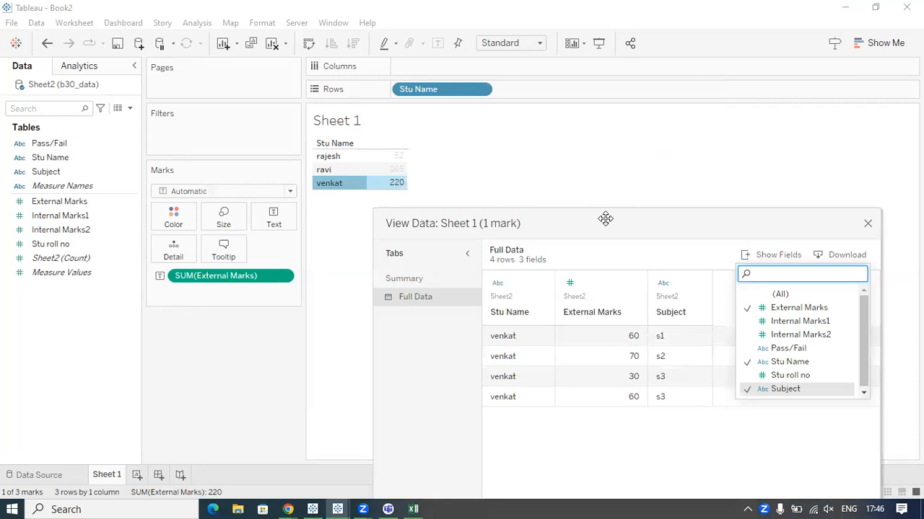
drag(605, 219, 448, 114)
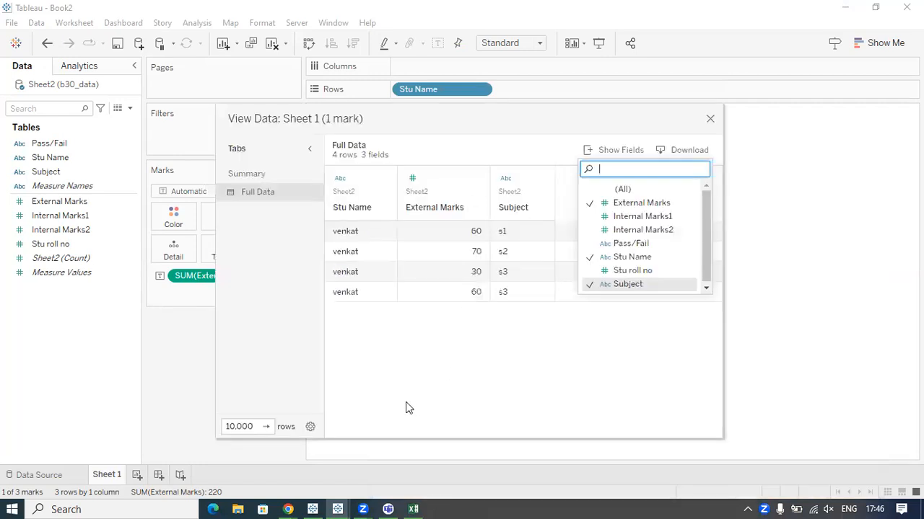
drag(431, 124, 376, 133)
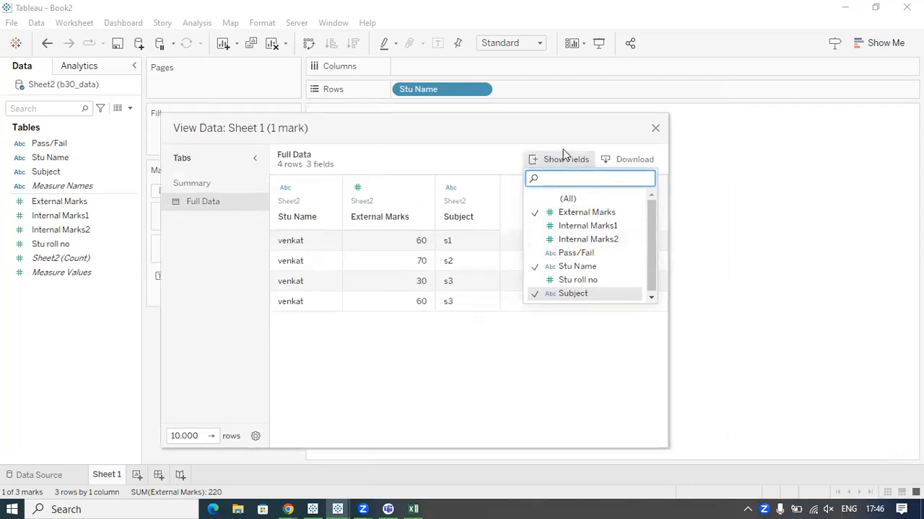
click(654, 128)
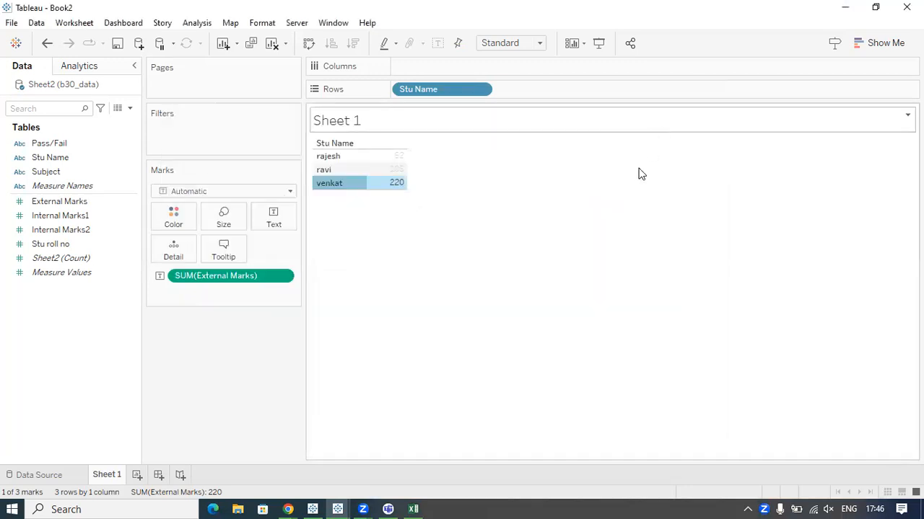
click(389, 268)
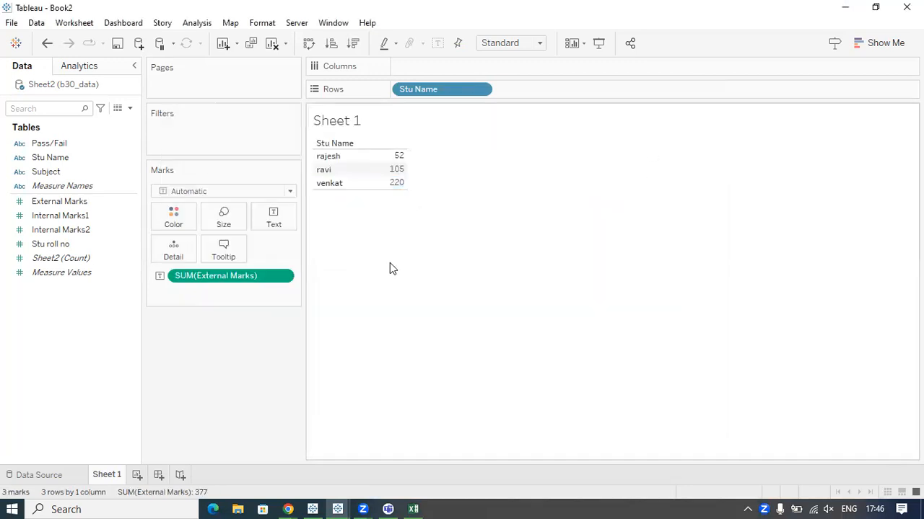
Open View Data for the second-listed student and examine the Full Data rows behind the total.
click(334, 171)
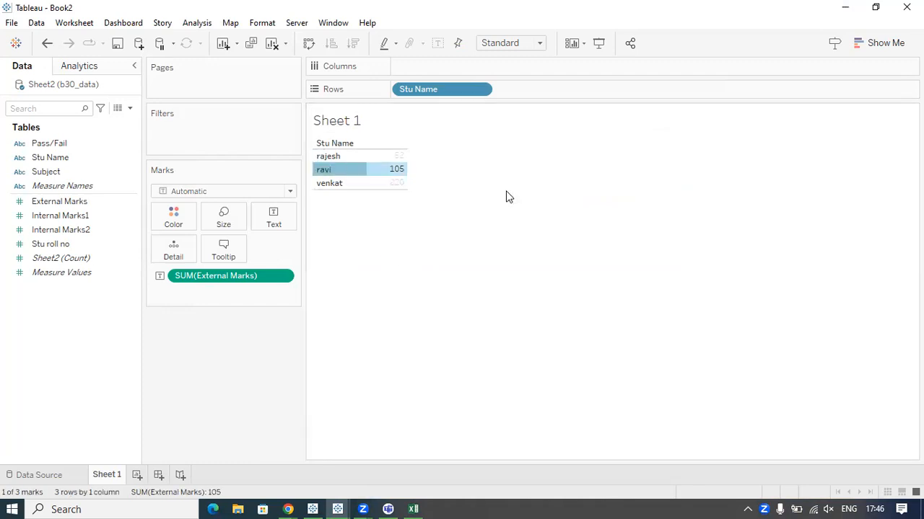
click(443, 156)
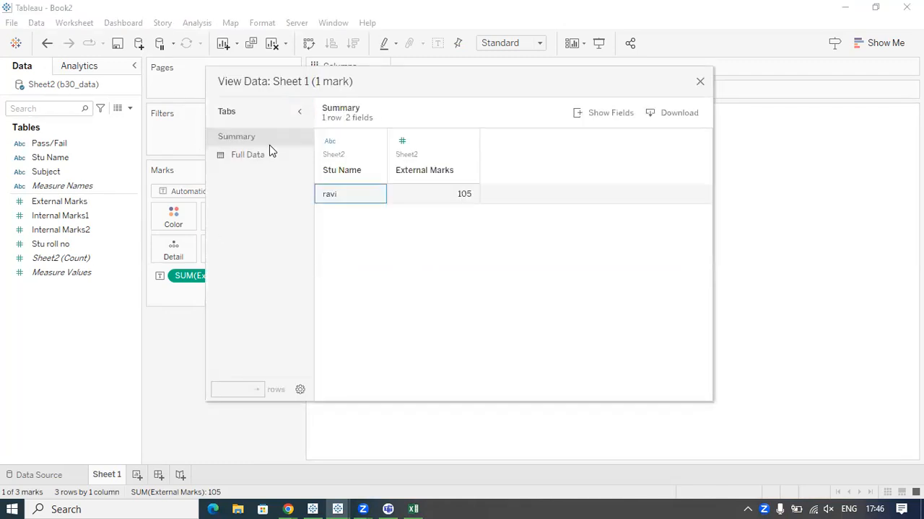
click(265, 154)
click(326, 169)
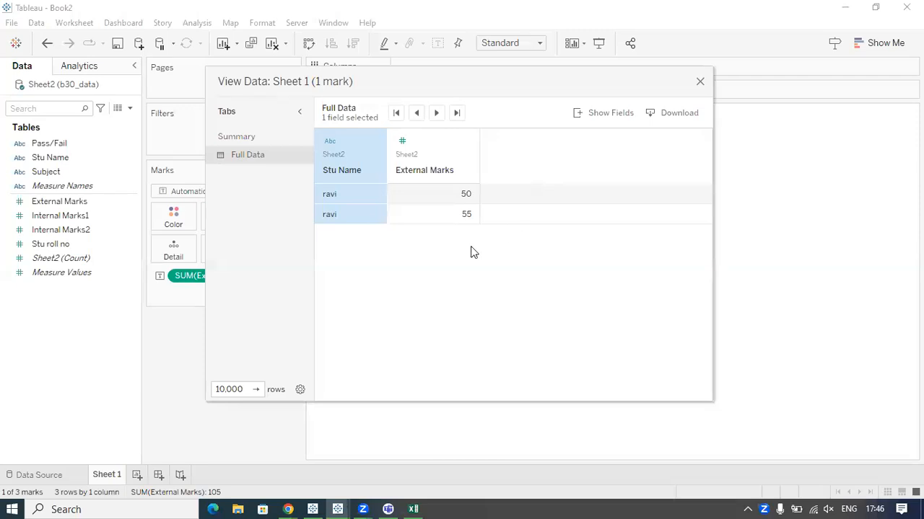
Point out the Show Fields and Download options for the second-listed student's data and close View Data.
click(591, 113)
click(499, 274)
click(680, 117)
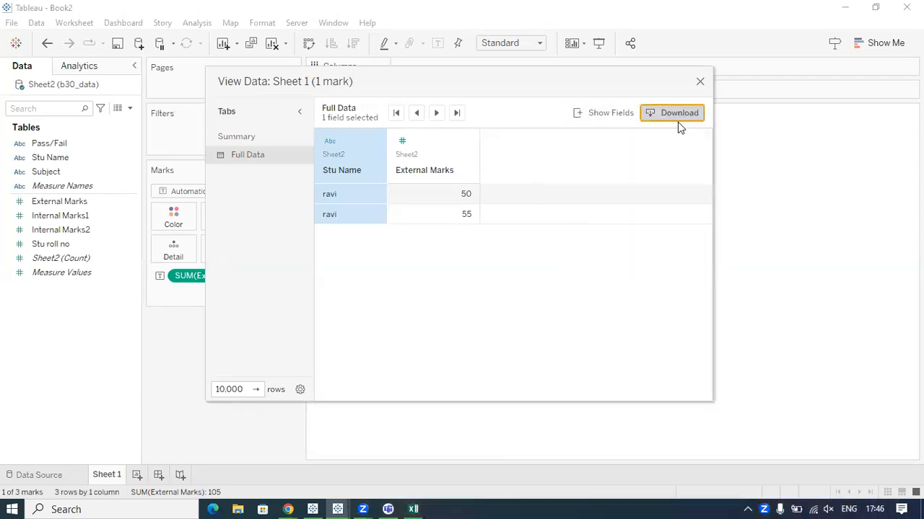
click(808, 77)
click(699, 82)
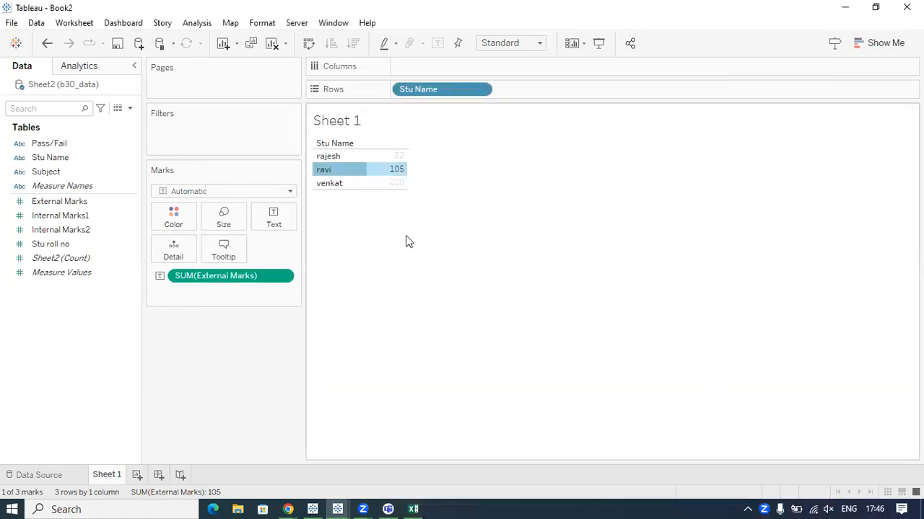
Deselect the student mark and switch to the Tableau Notes page in Chrome.
click(413, 264)
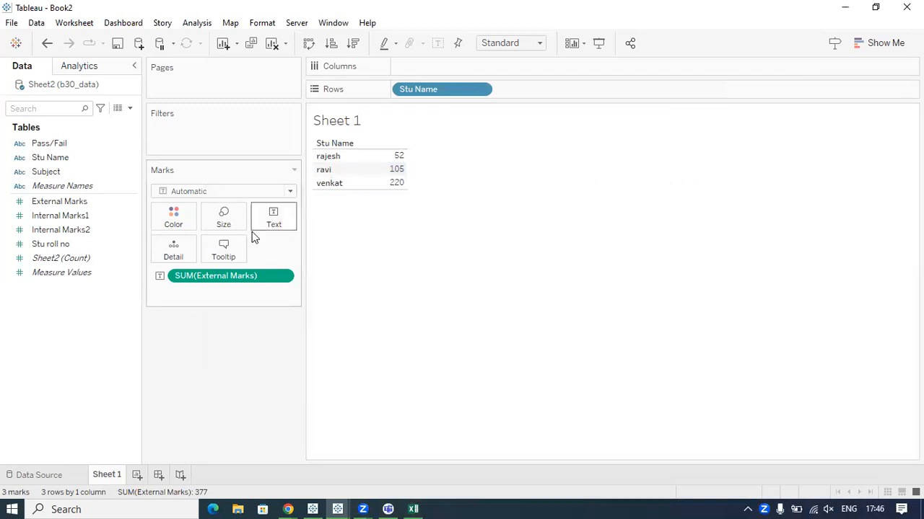
click(271, 498)
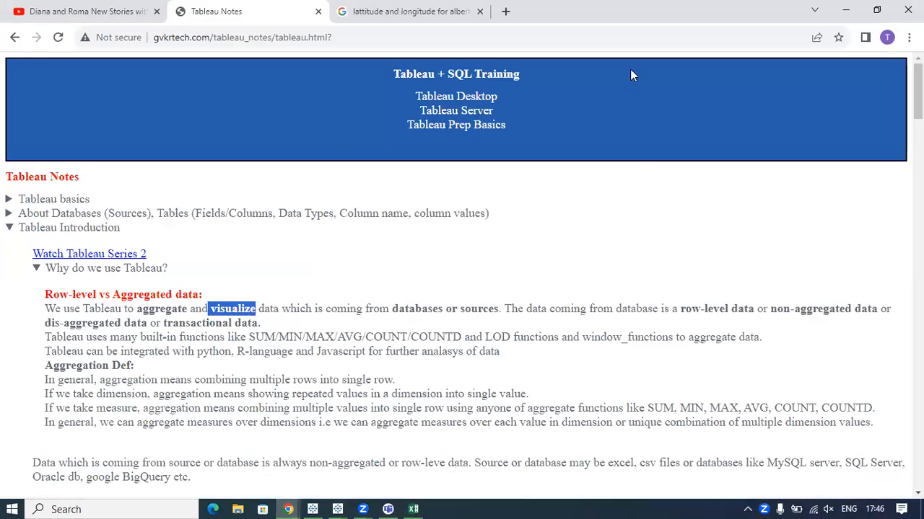